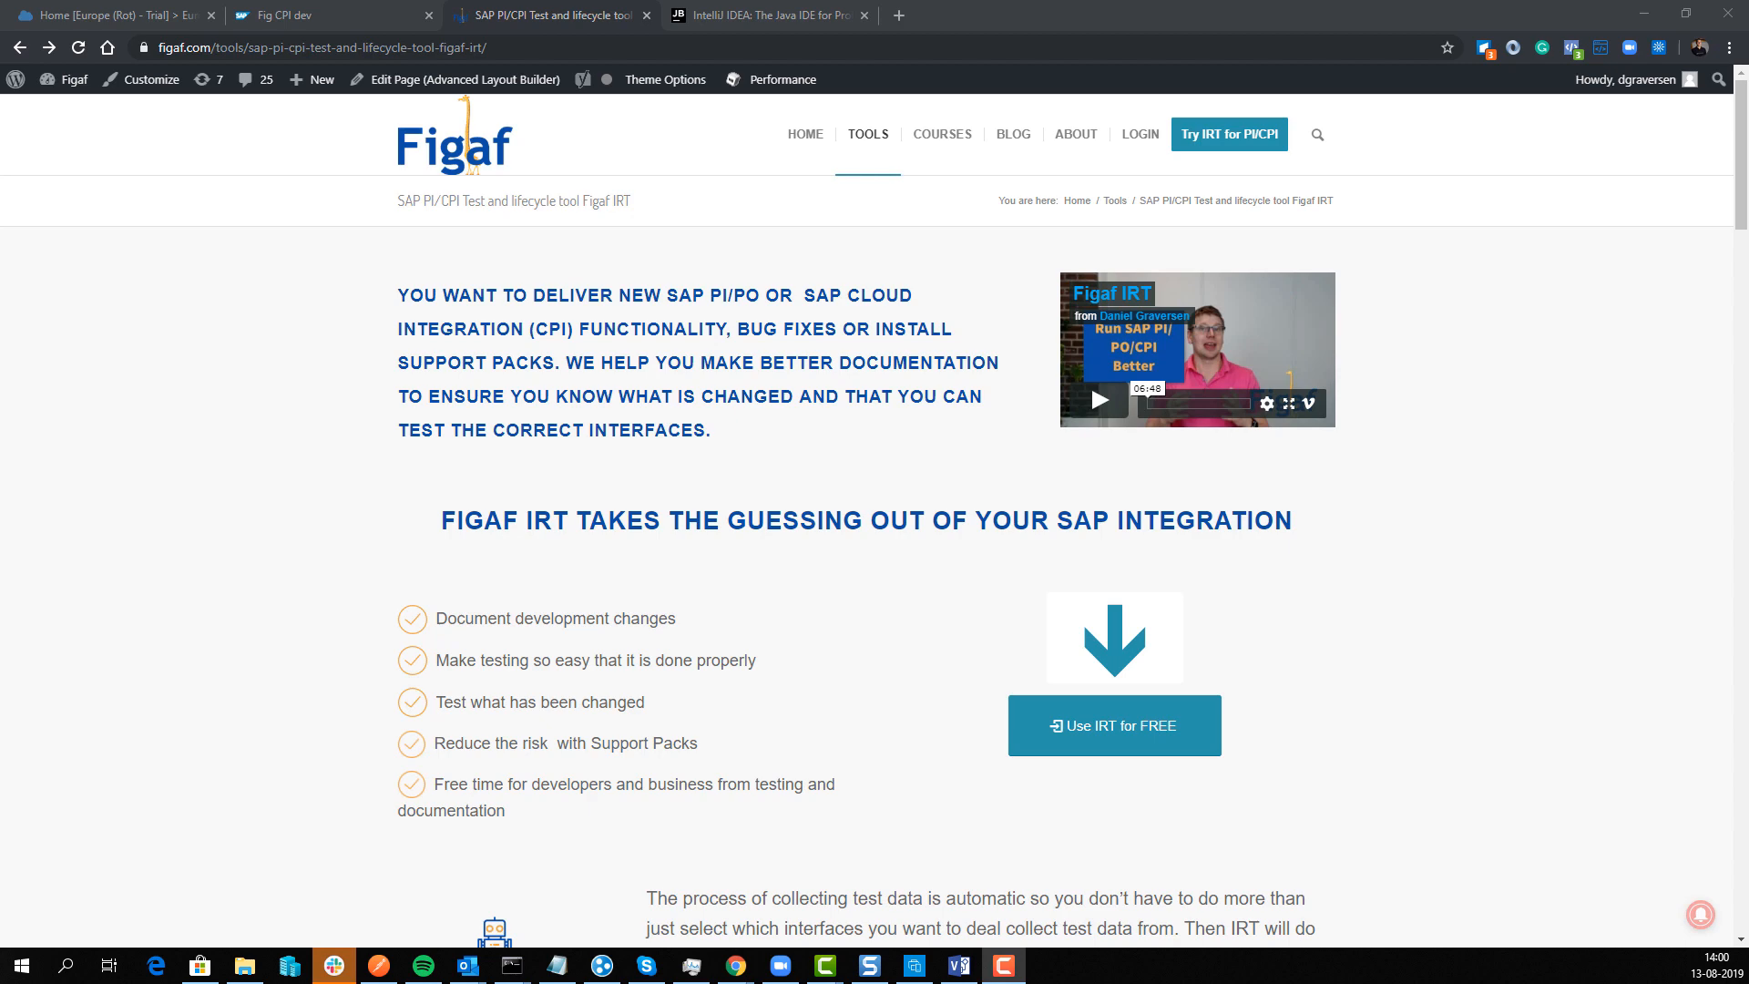
Step: Sign up for free Figaf IRT access with a name, work email, company and marketing consent
click(767, 16)
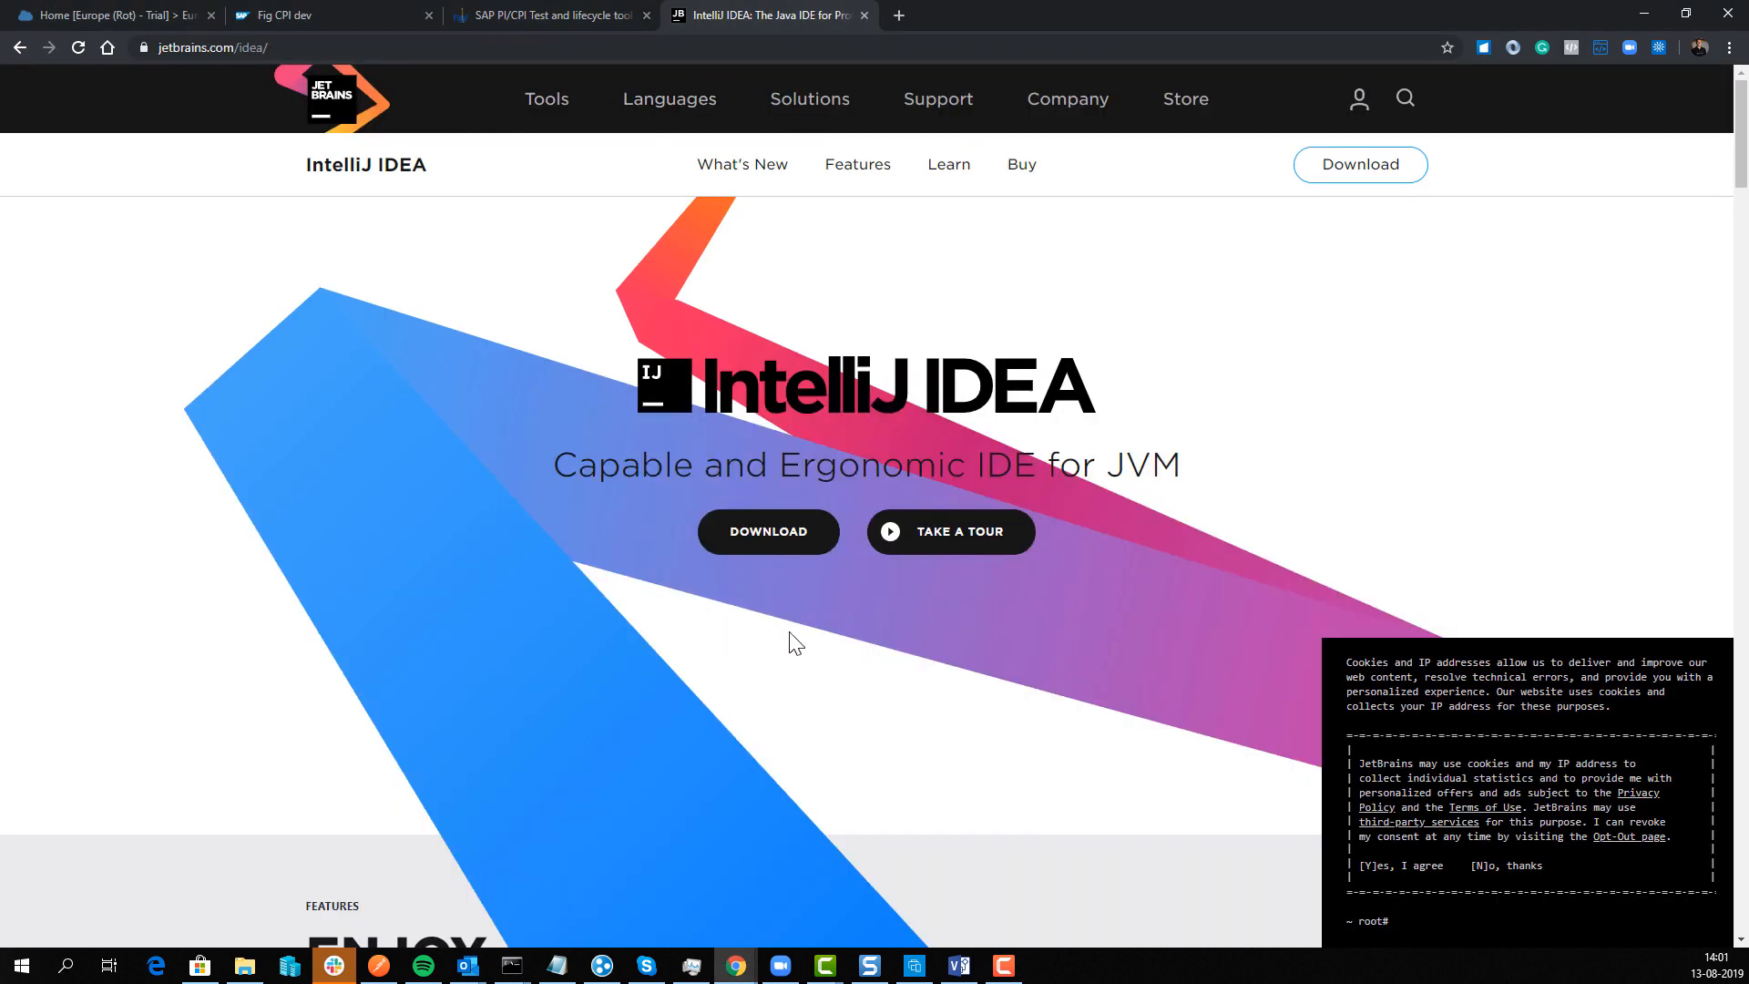
click(592, 15)
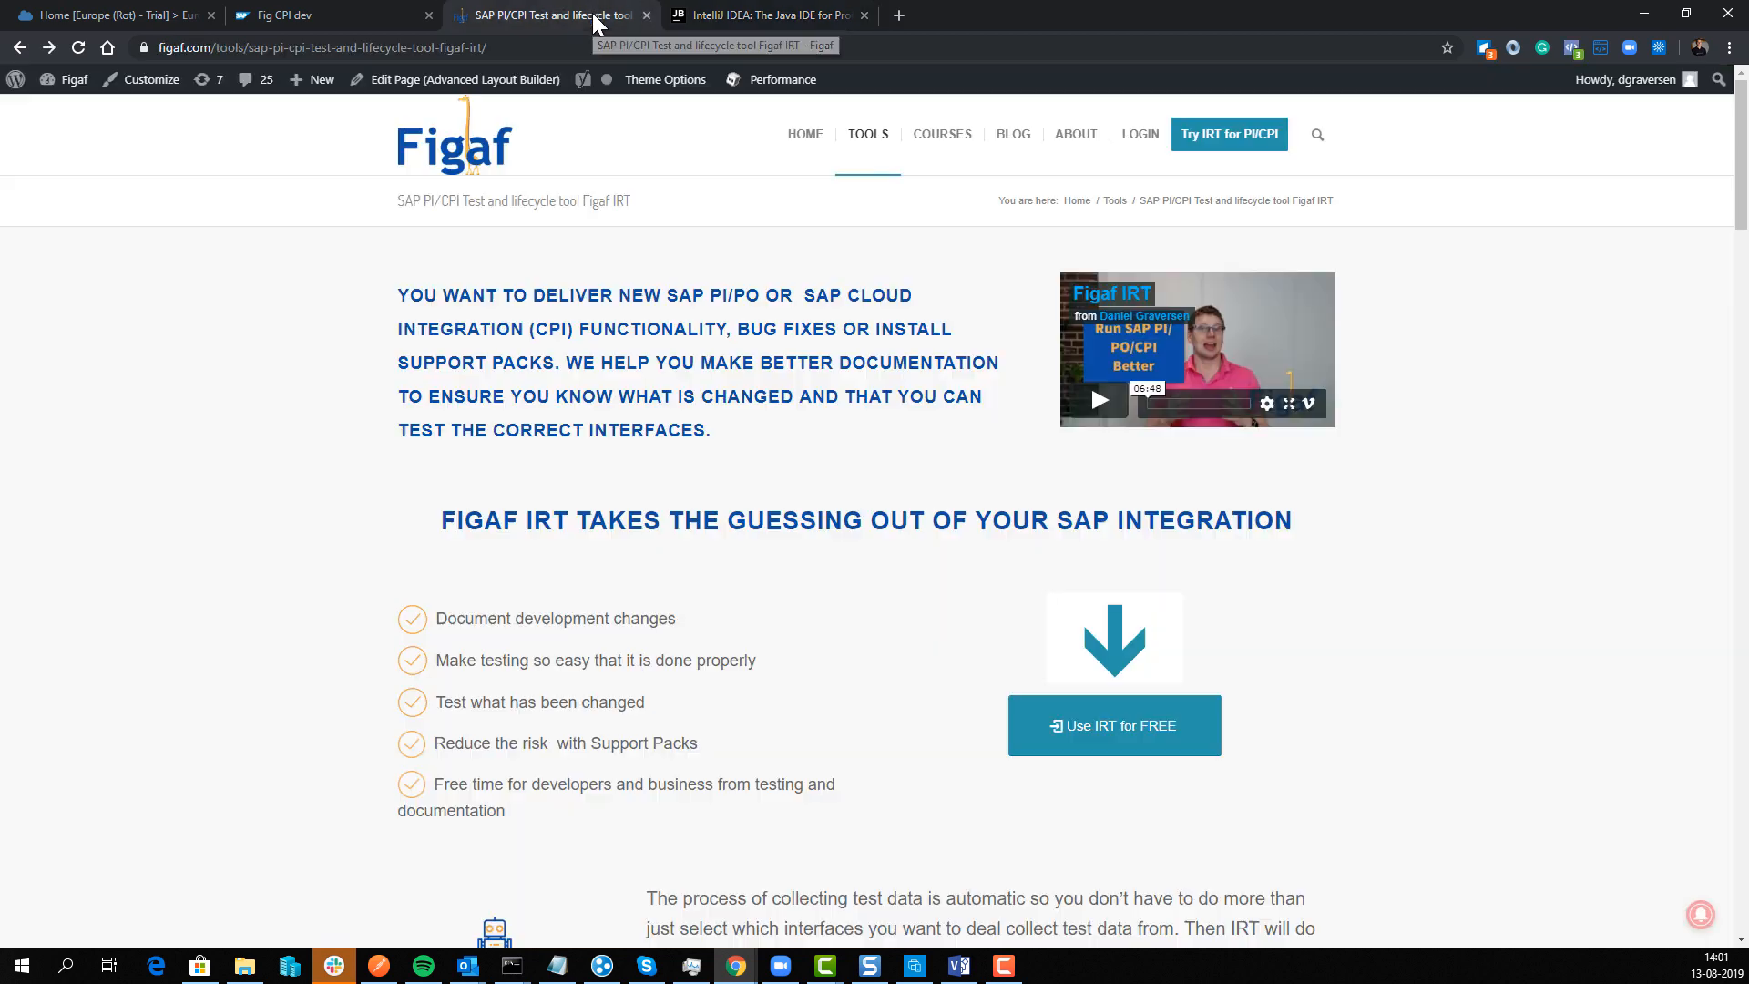
click(1102, 728)
text(daniel)
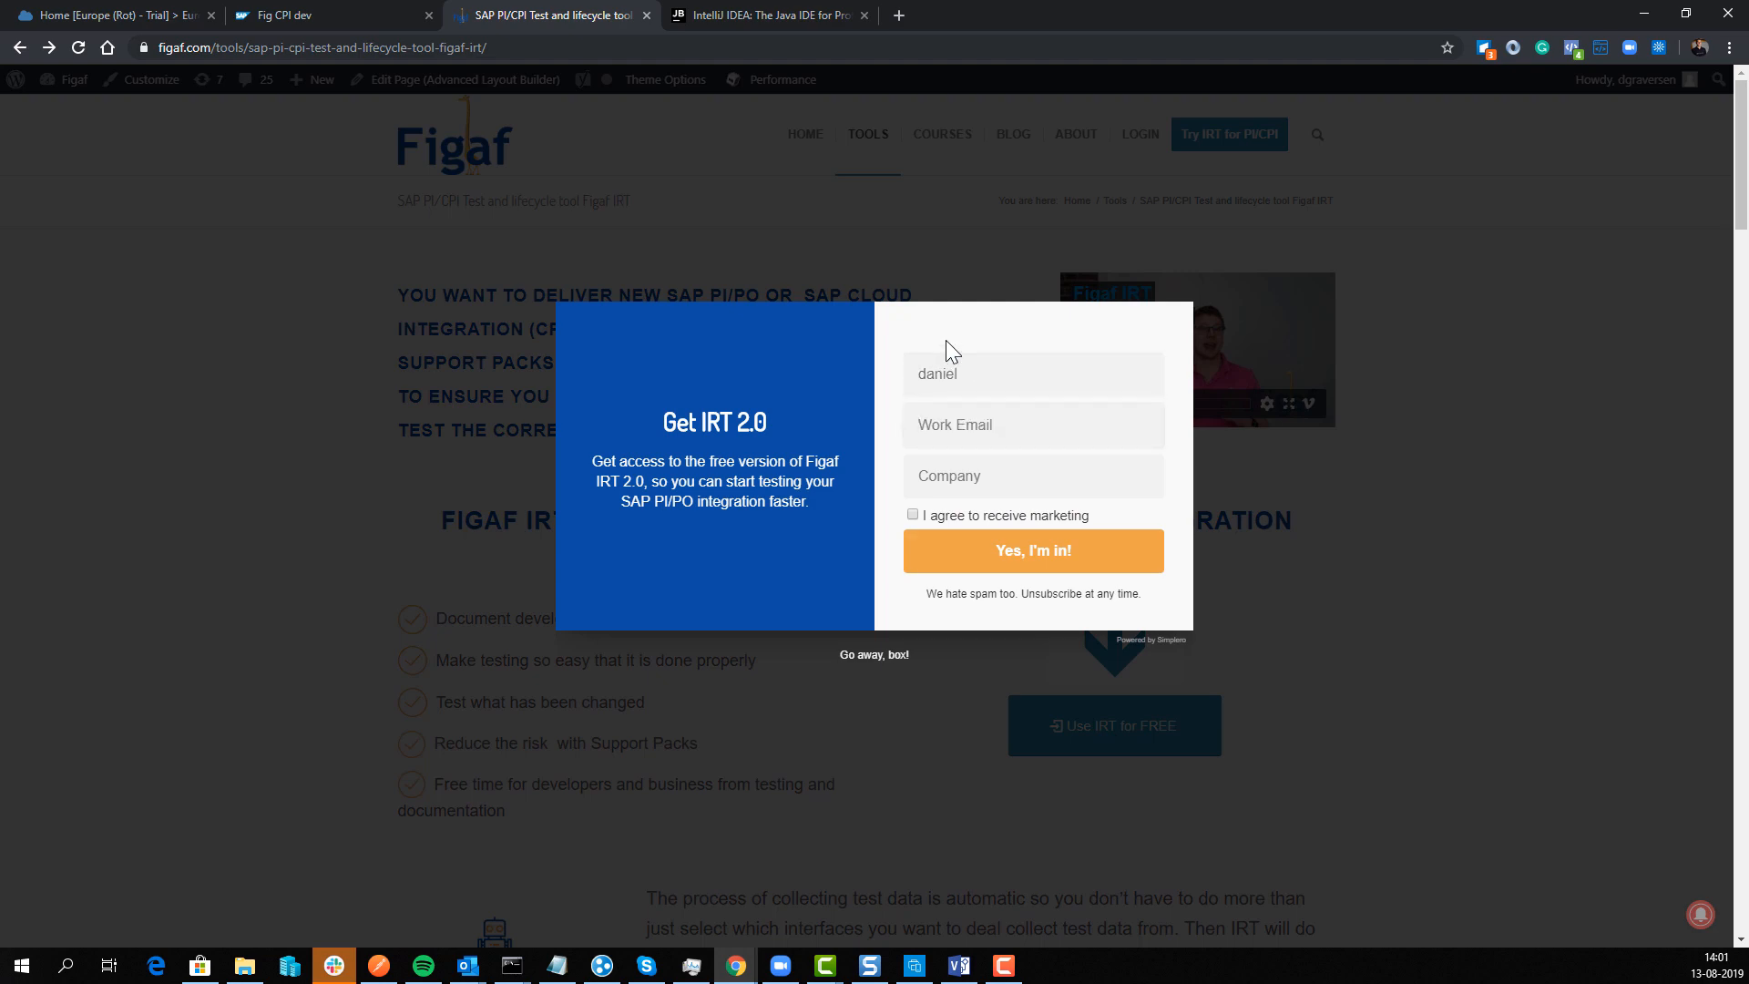
key(Tab)
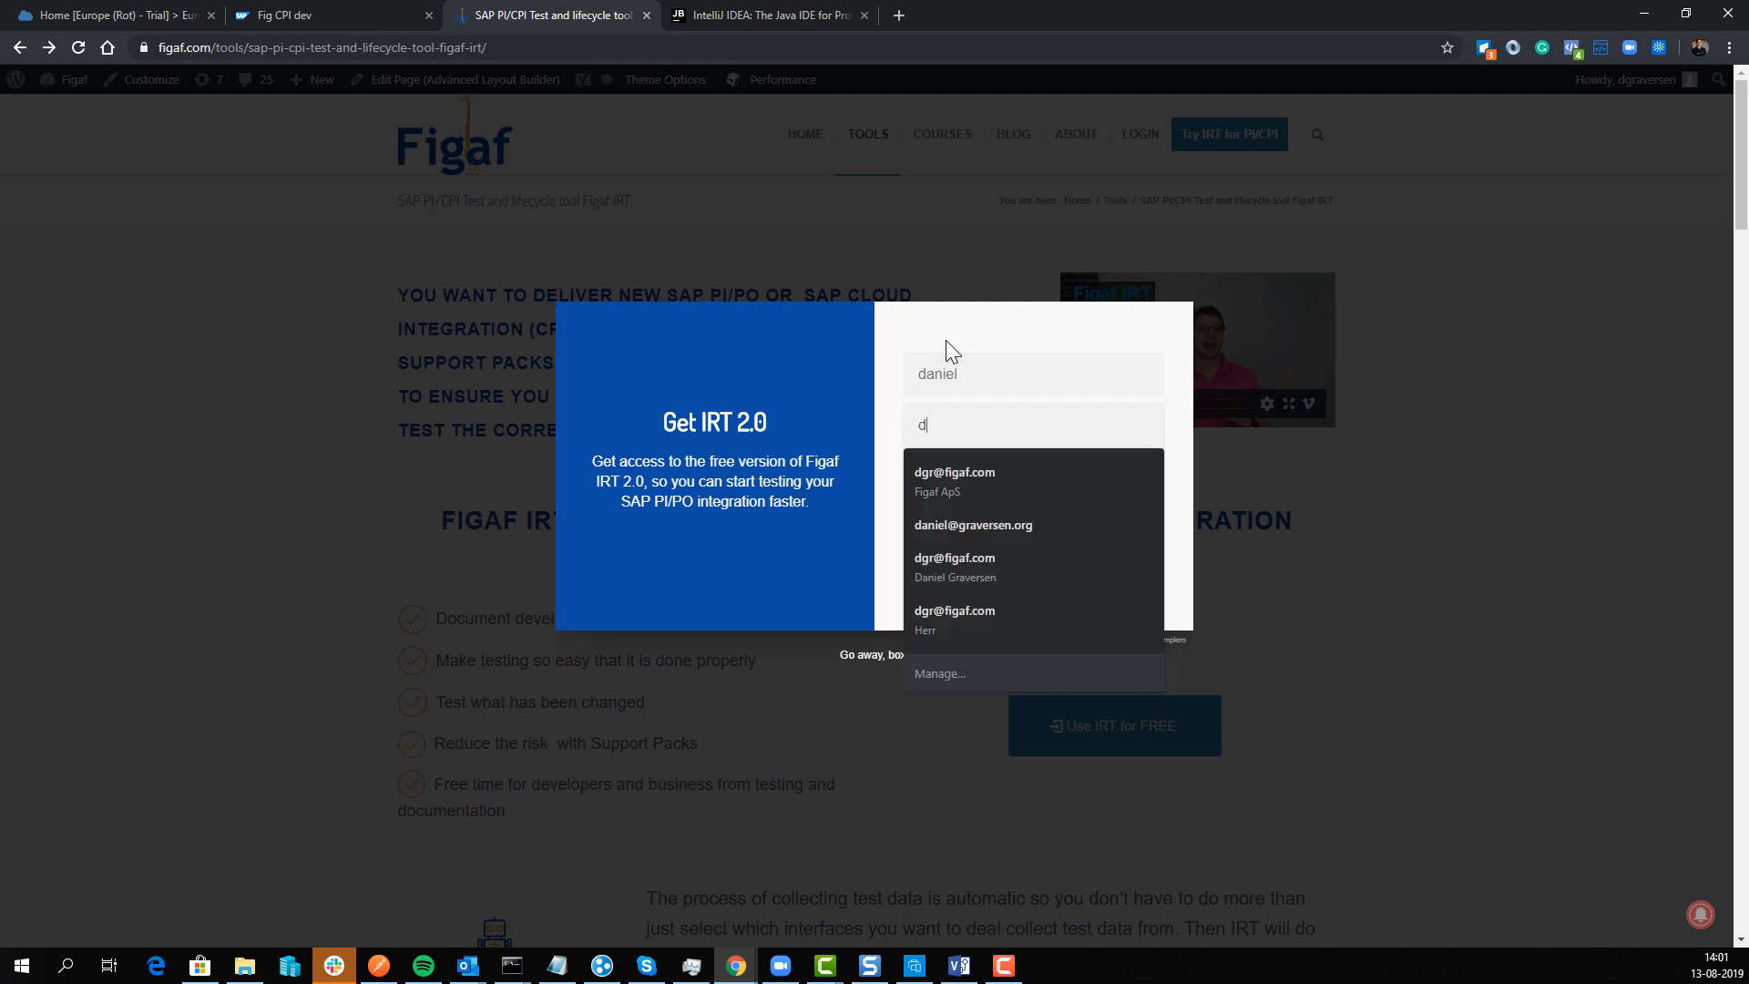
key(Tab)
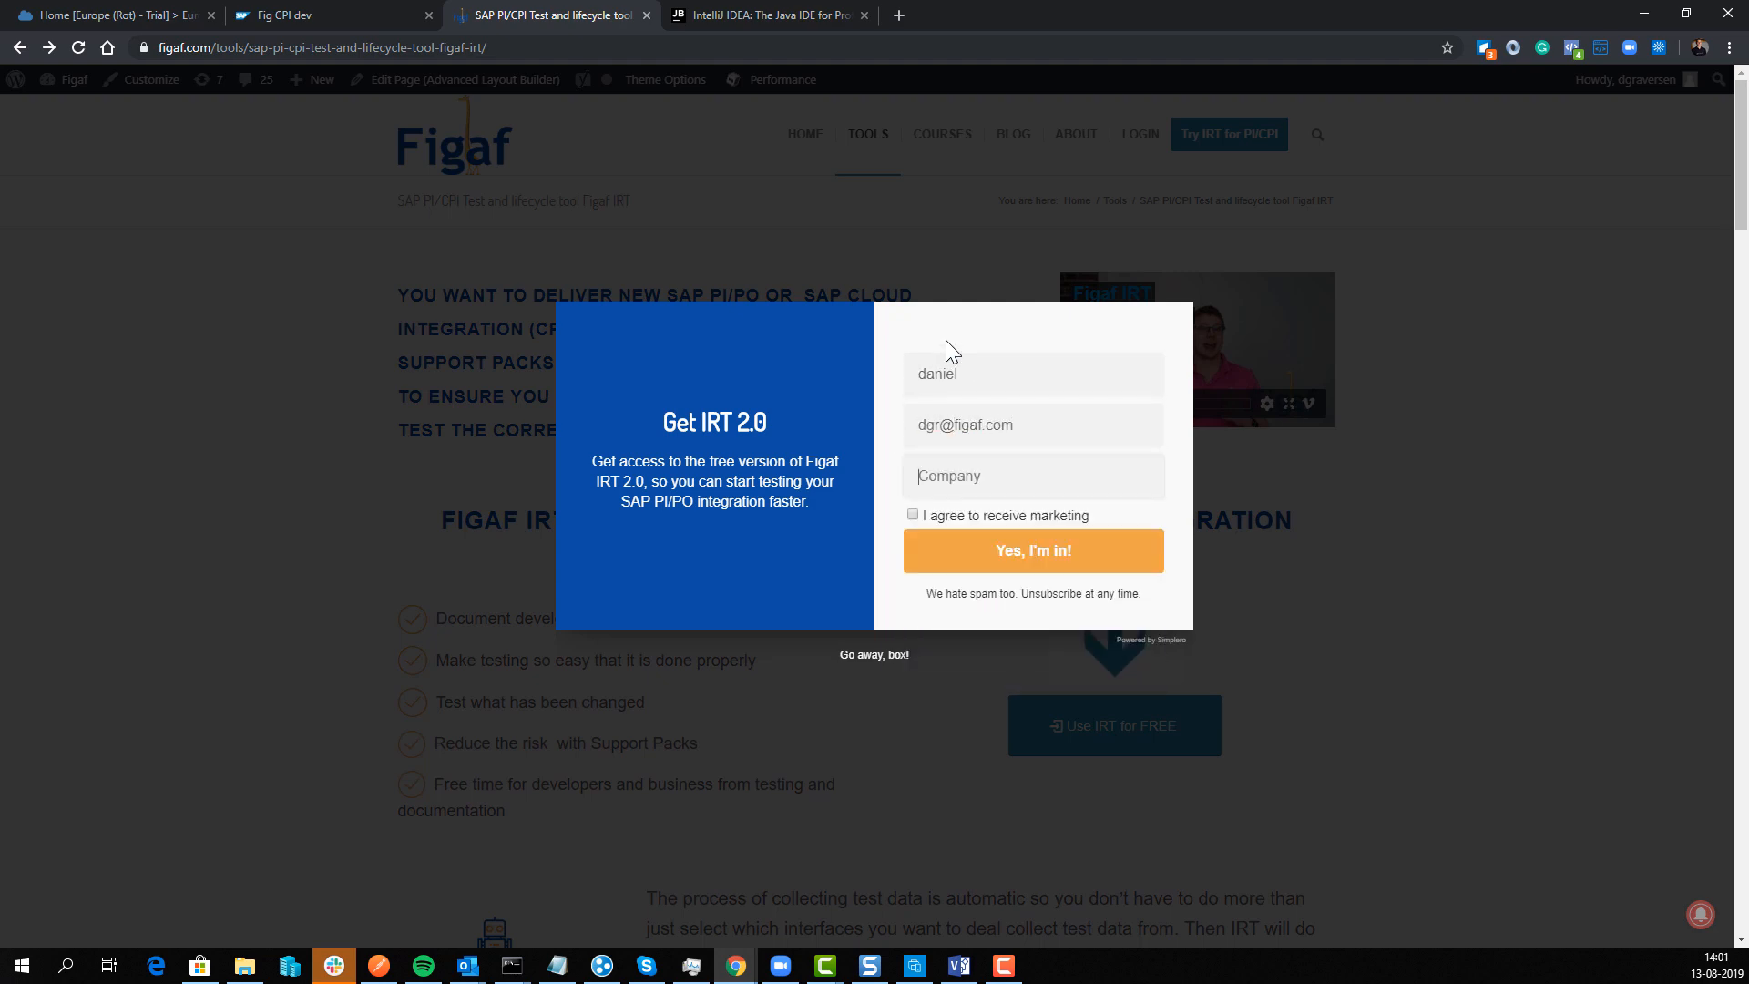
text(figaf)
key(Tab)
key(space)
click(1063, 550)
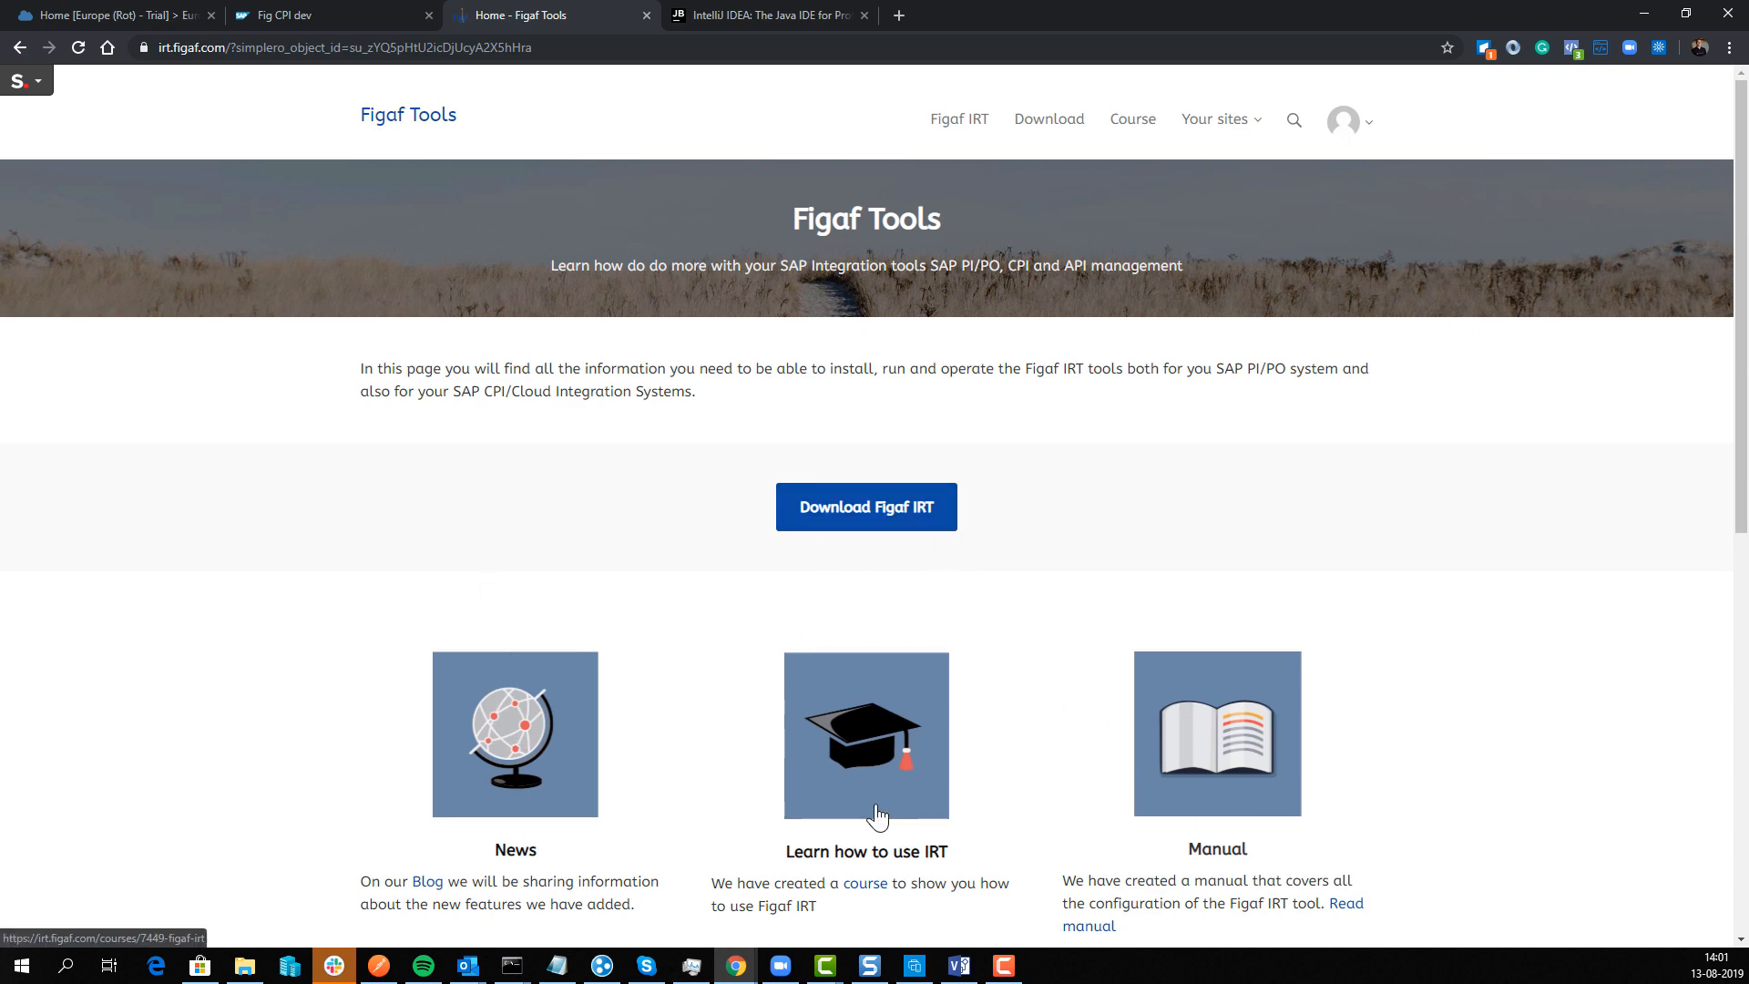
Step: Start downloading the irt-2.10.jar server file from the Figaf IRT download page
scroll(869, 810, down, 1)
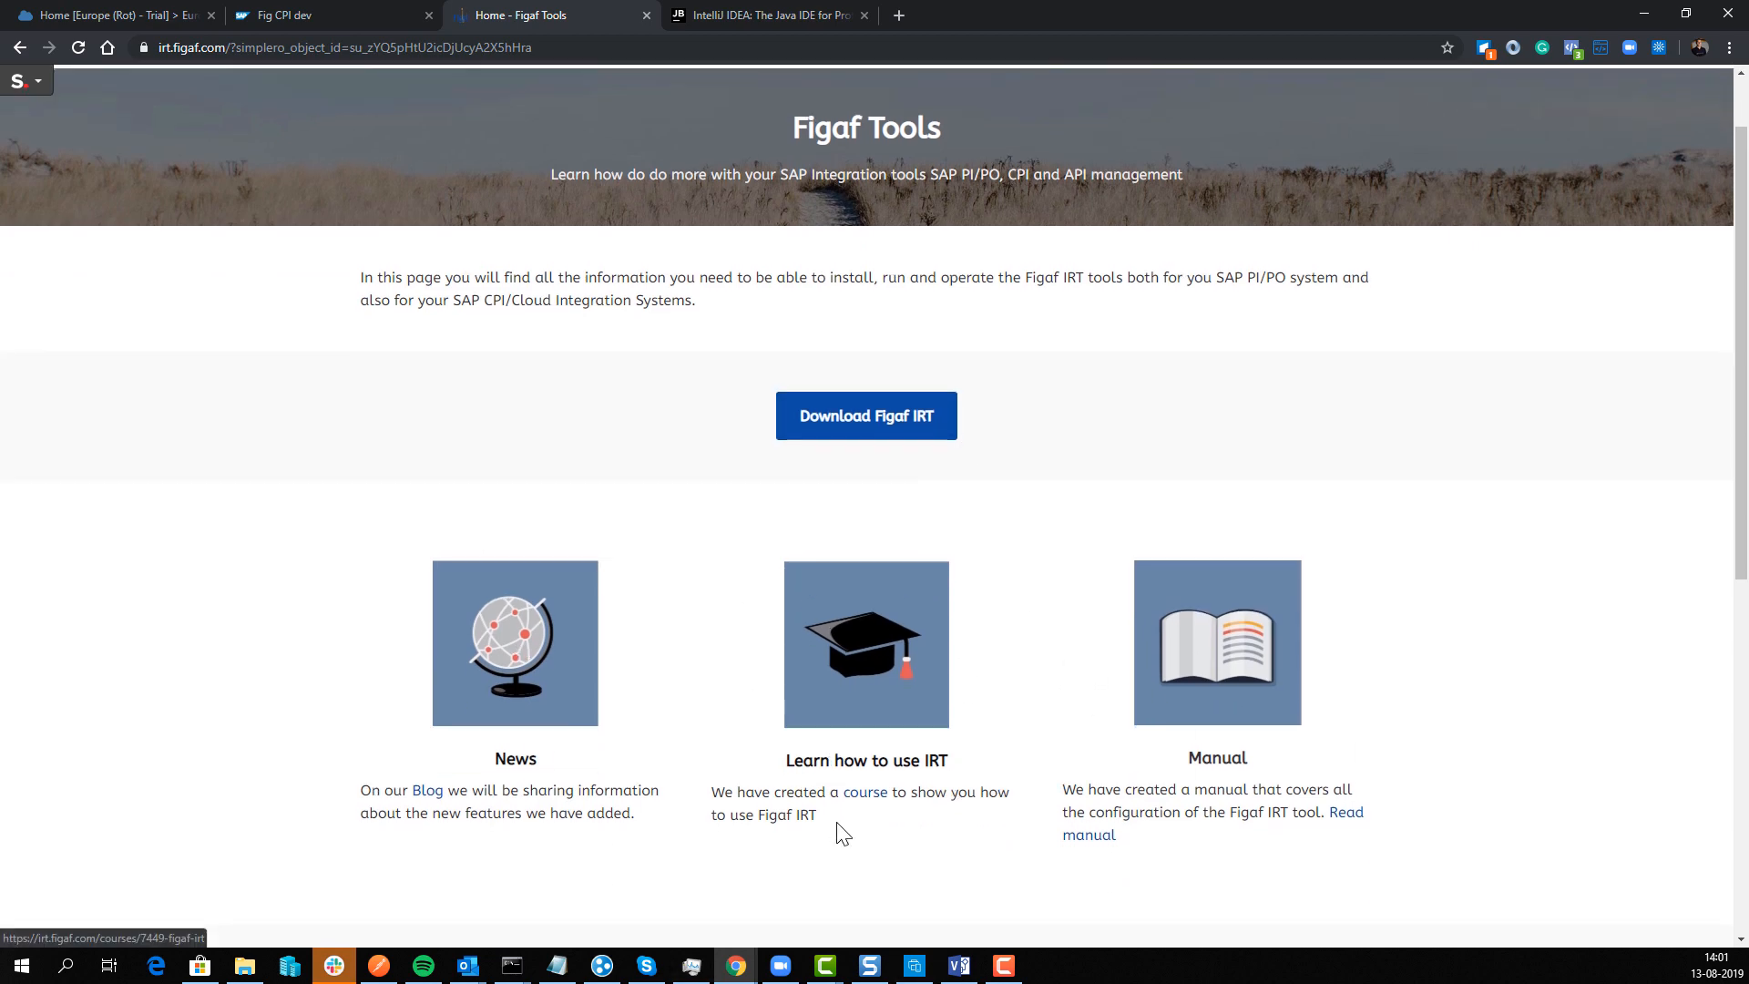
click(843, 428)
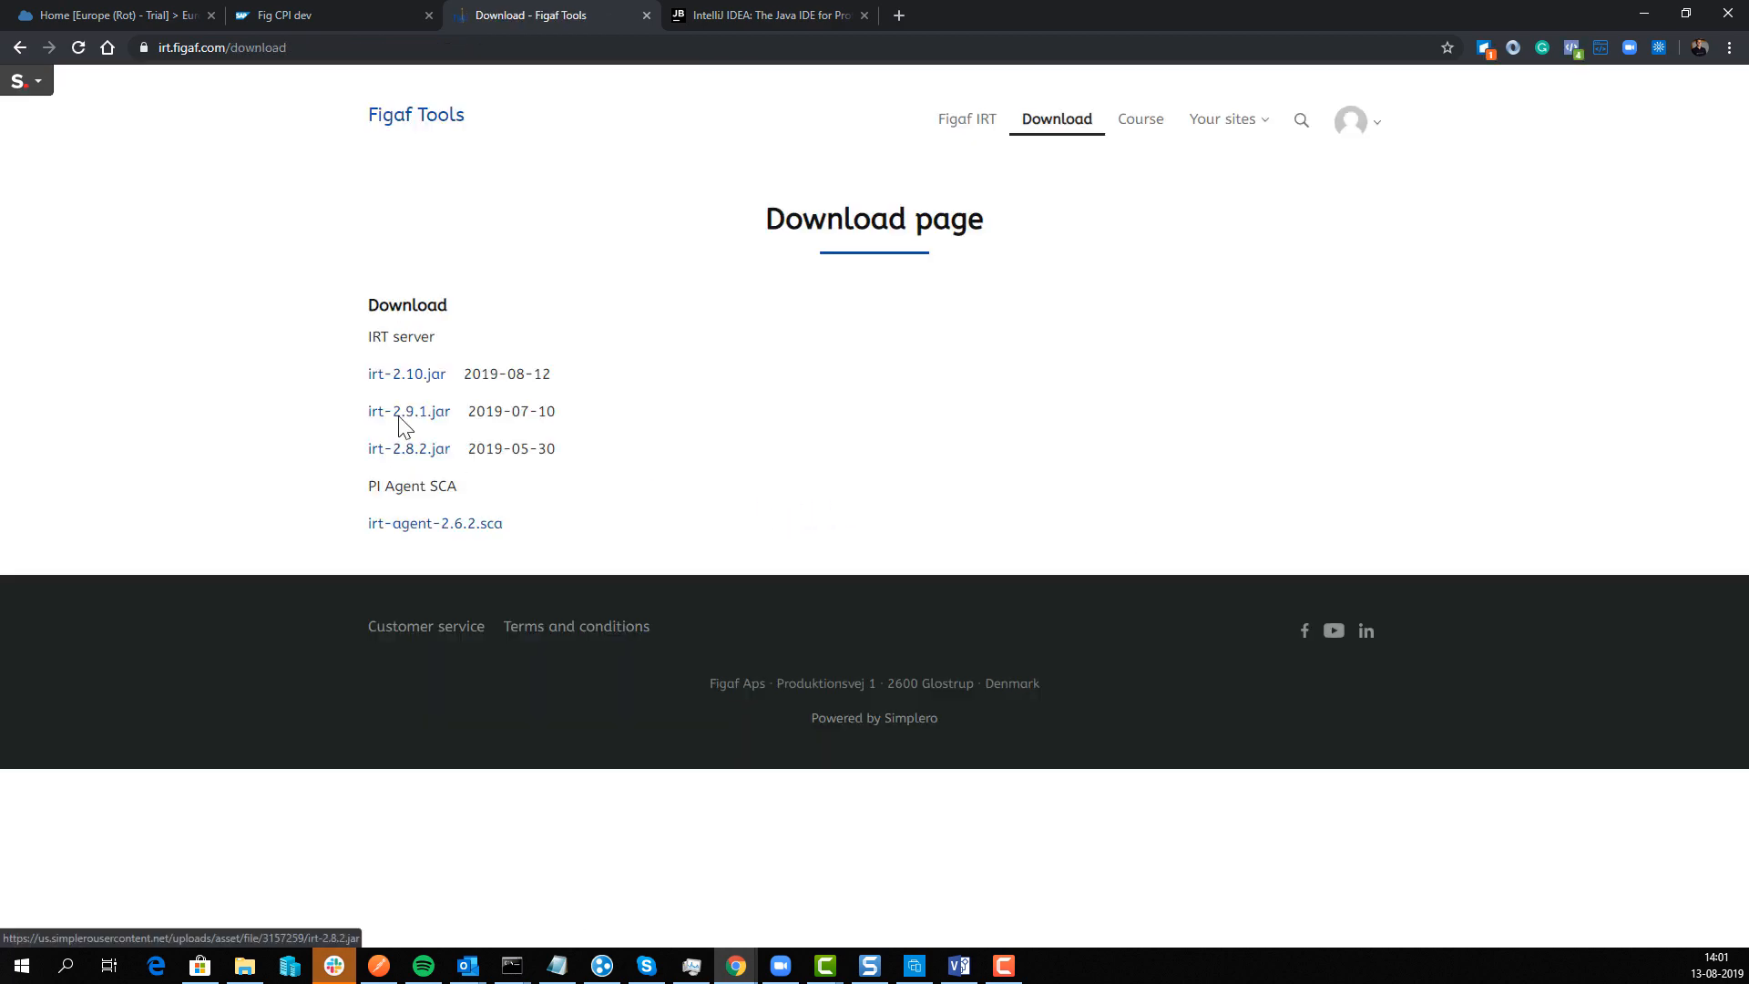
click(415, 382)
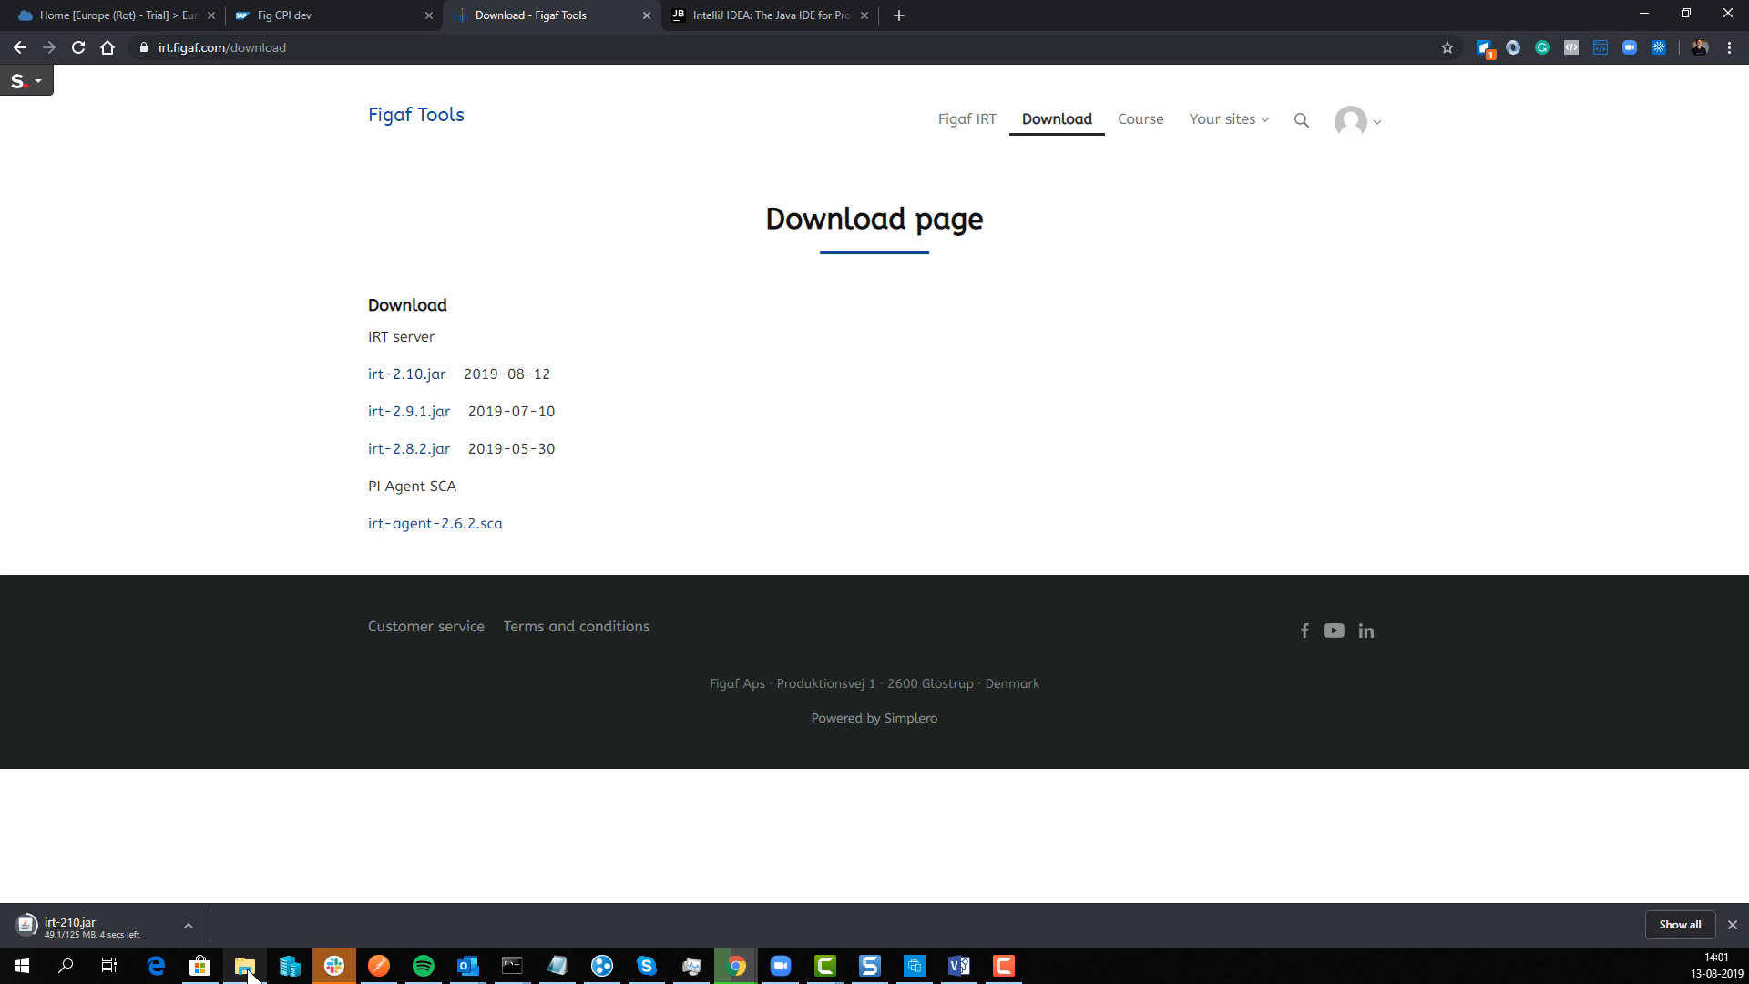
mouse_move(244, 970)
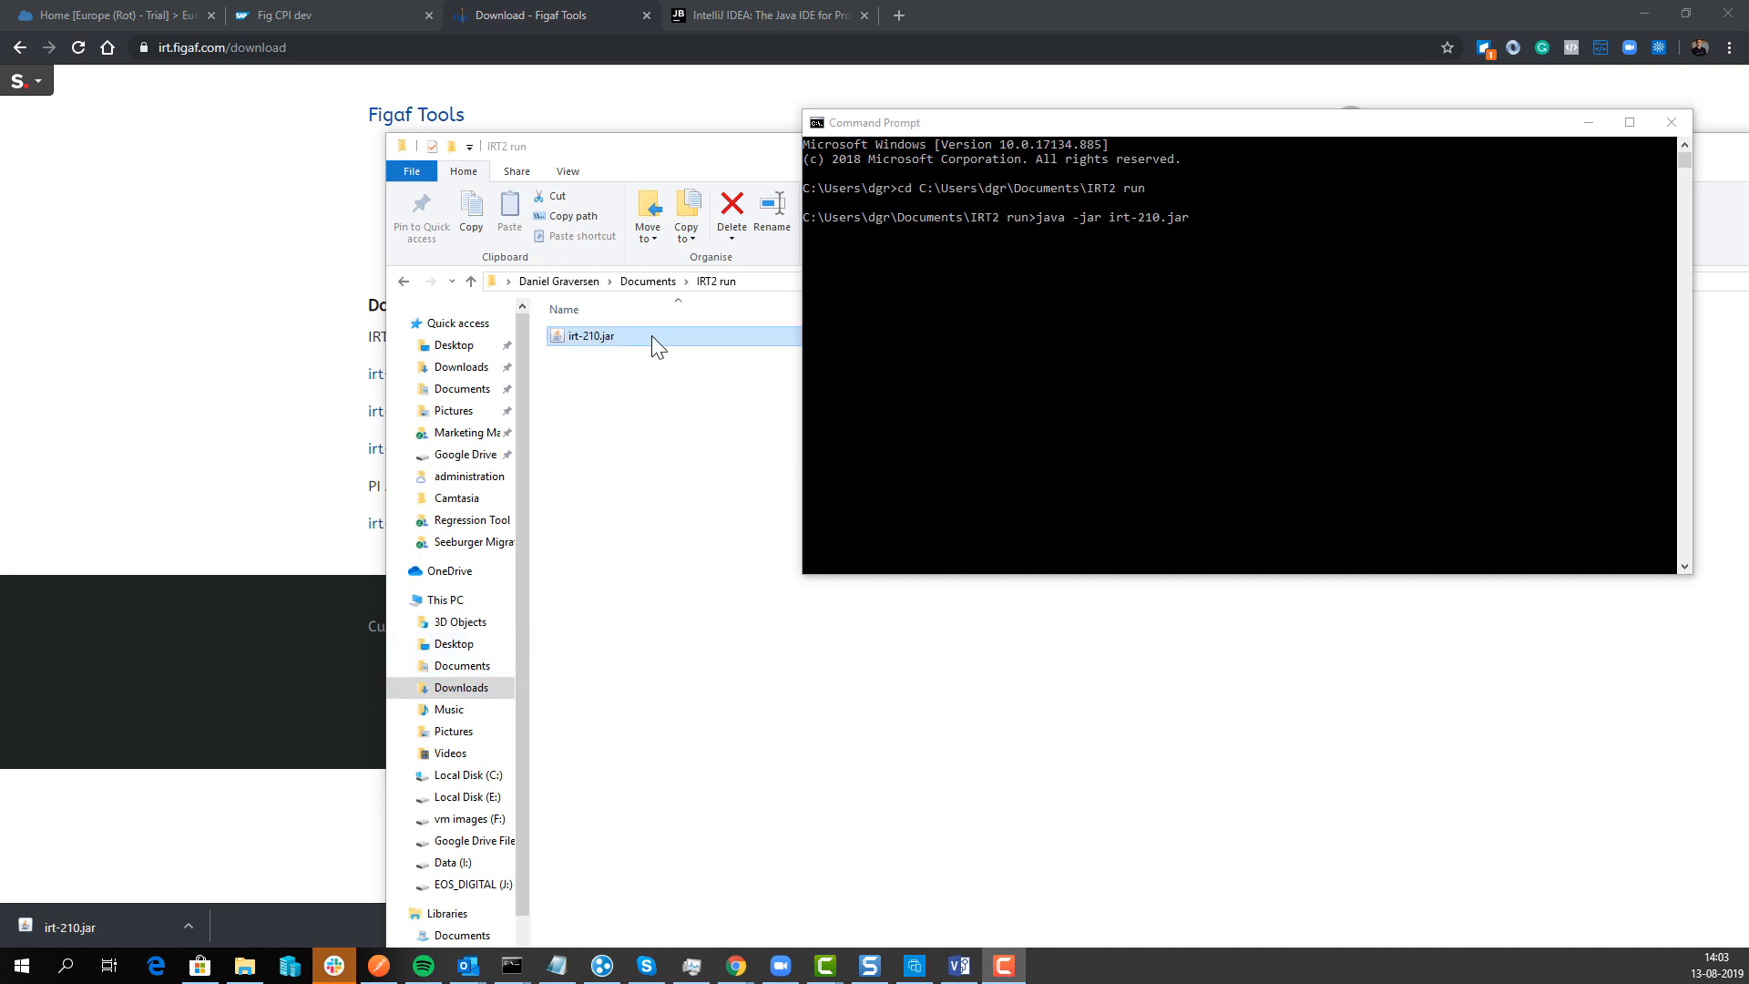
Step: Run java -jar irt-210.jar from the IRT2 folder in Command Prompt to start the IRT server
click(1109, 319)
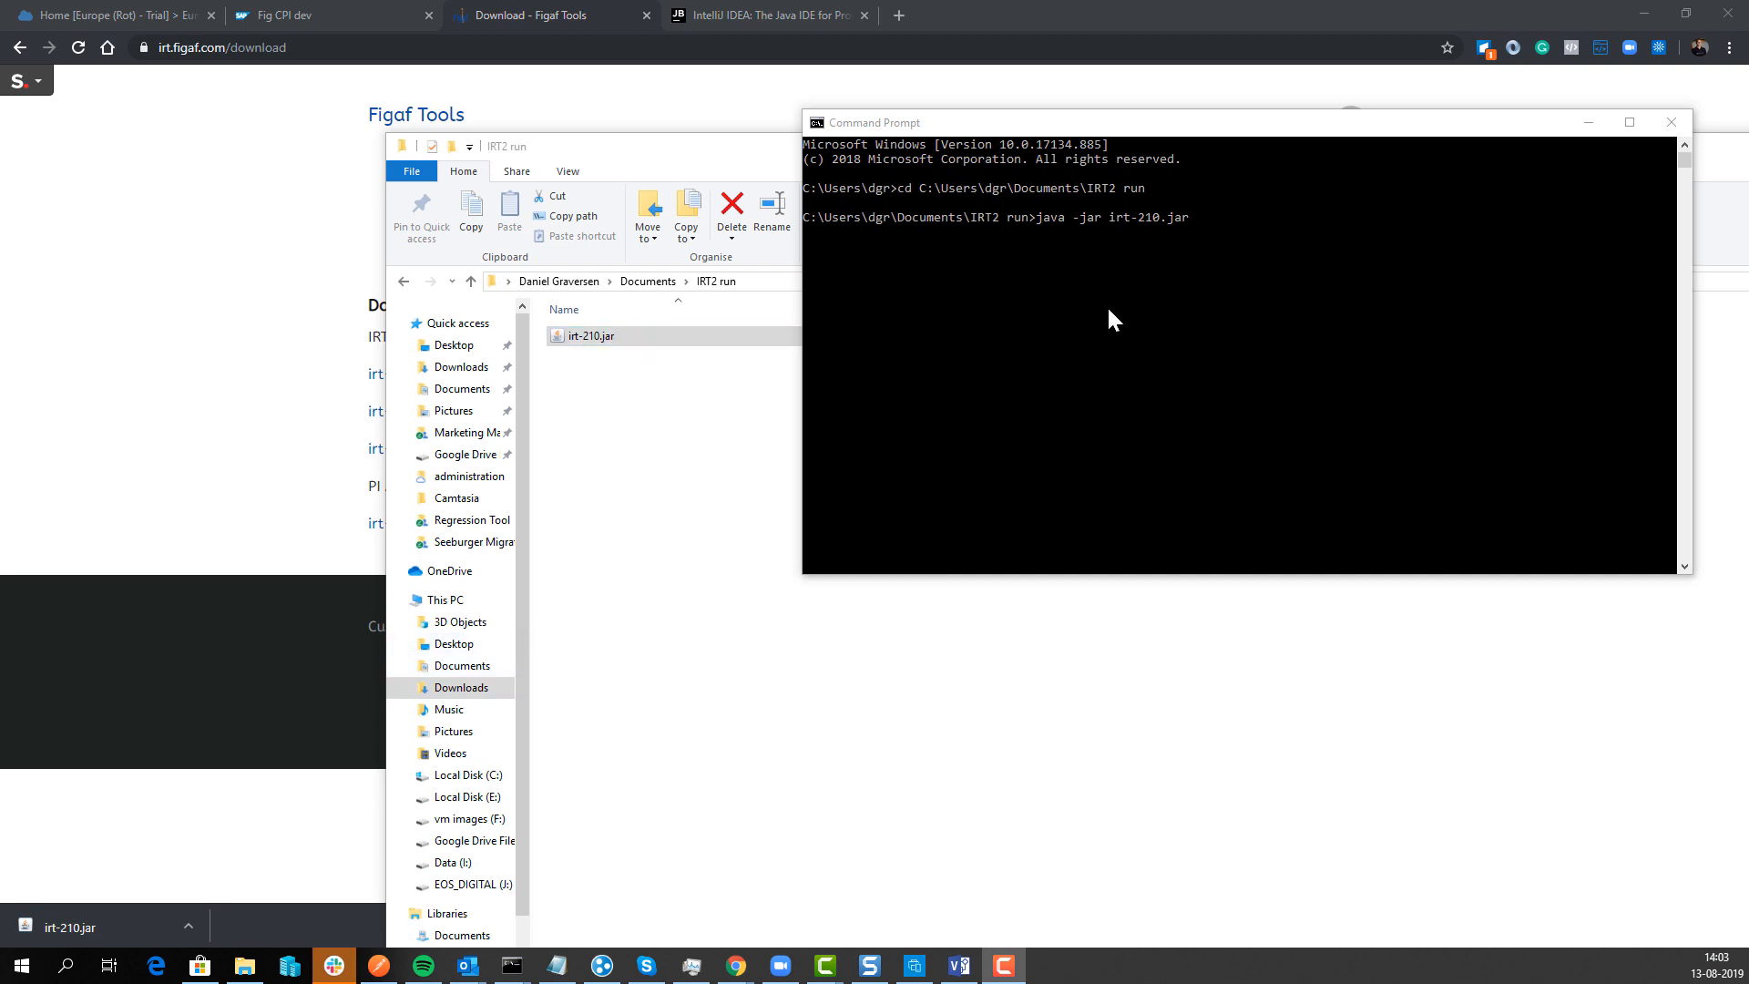
click(1186, 289)
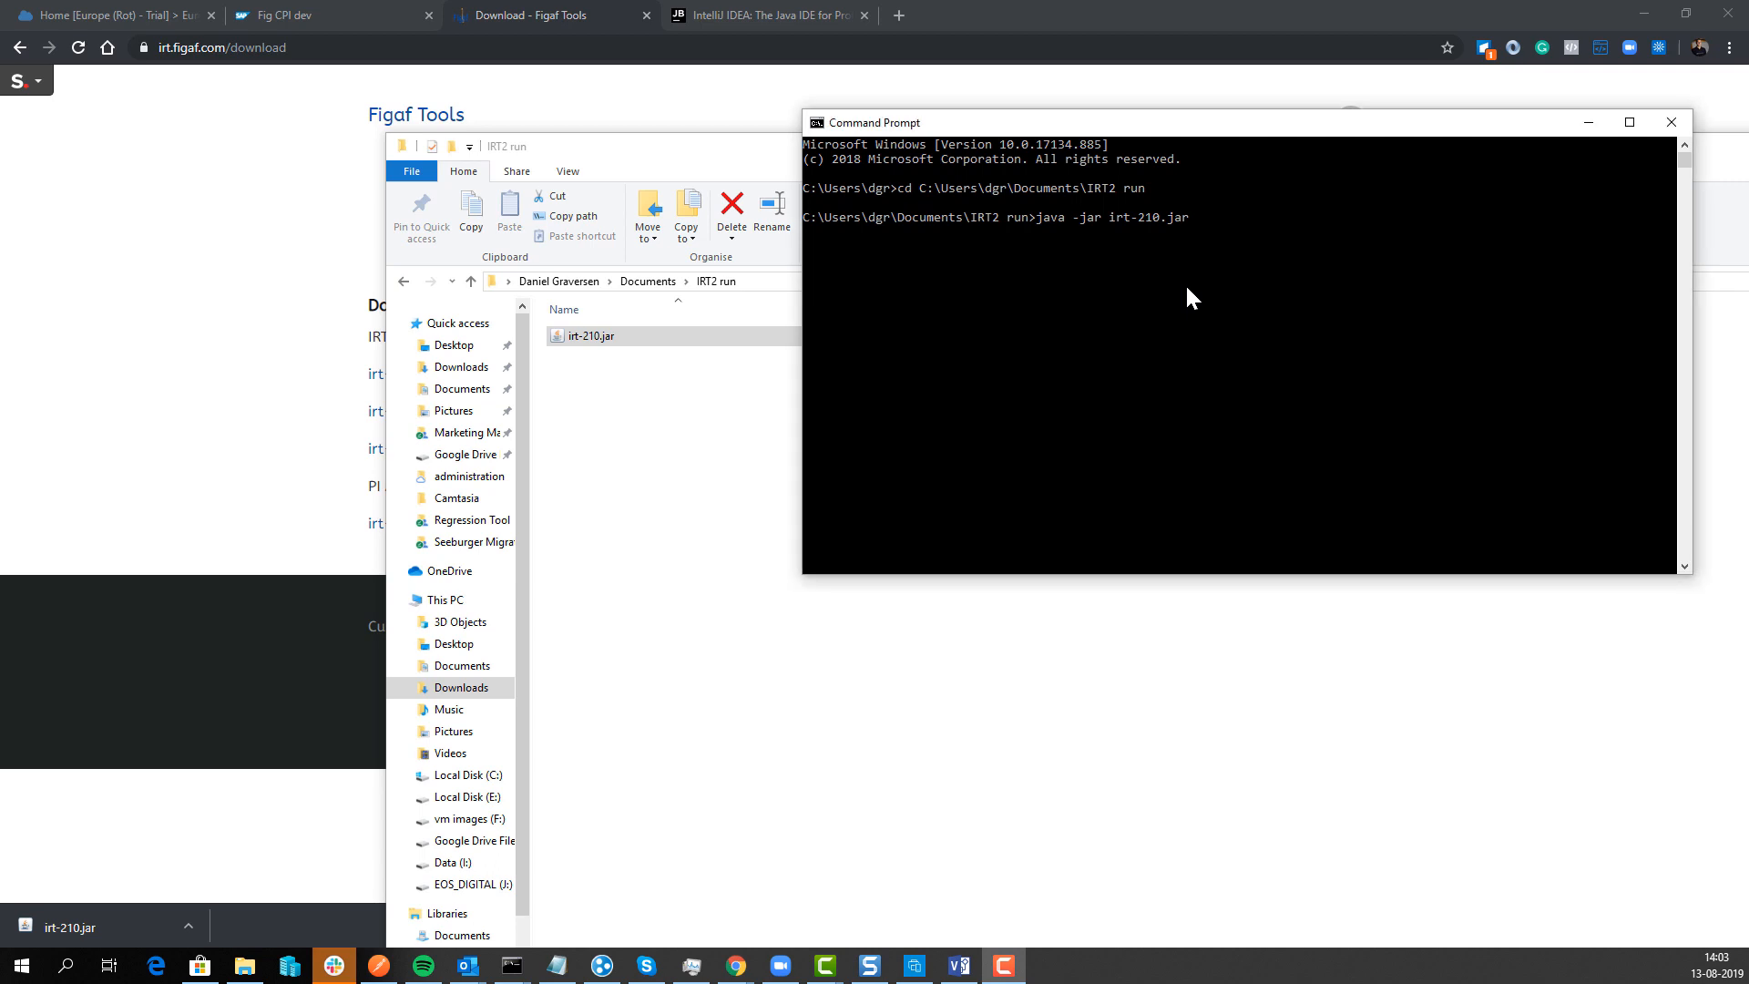
key(Return)
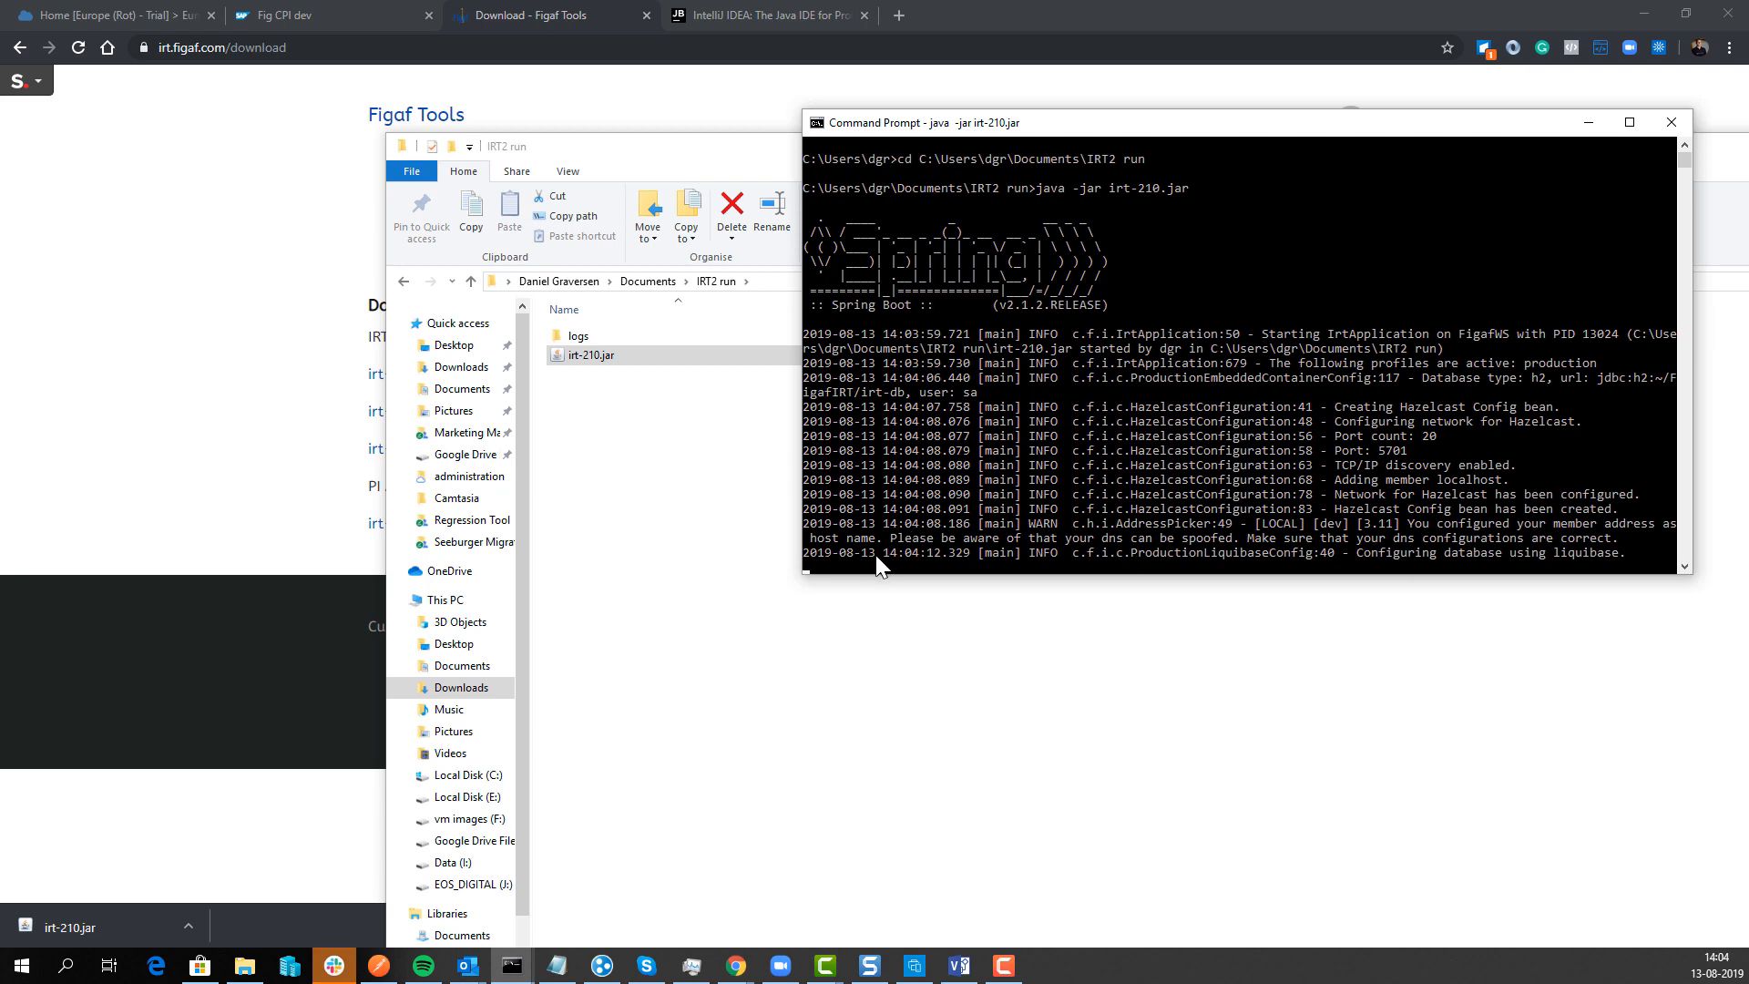
Step: Load the local IRT web app at localhost:8089/irt
click(762, 16)
click(757, 48)
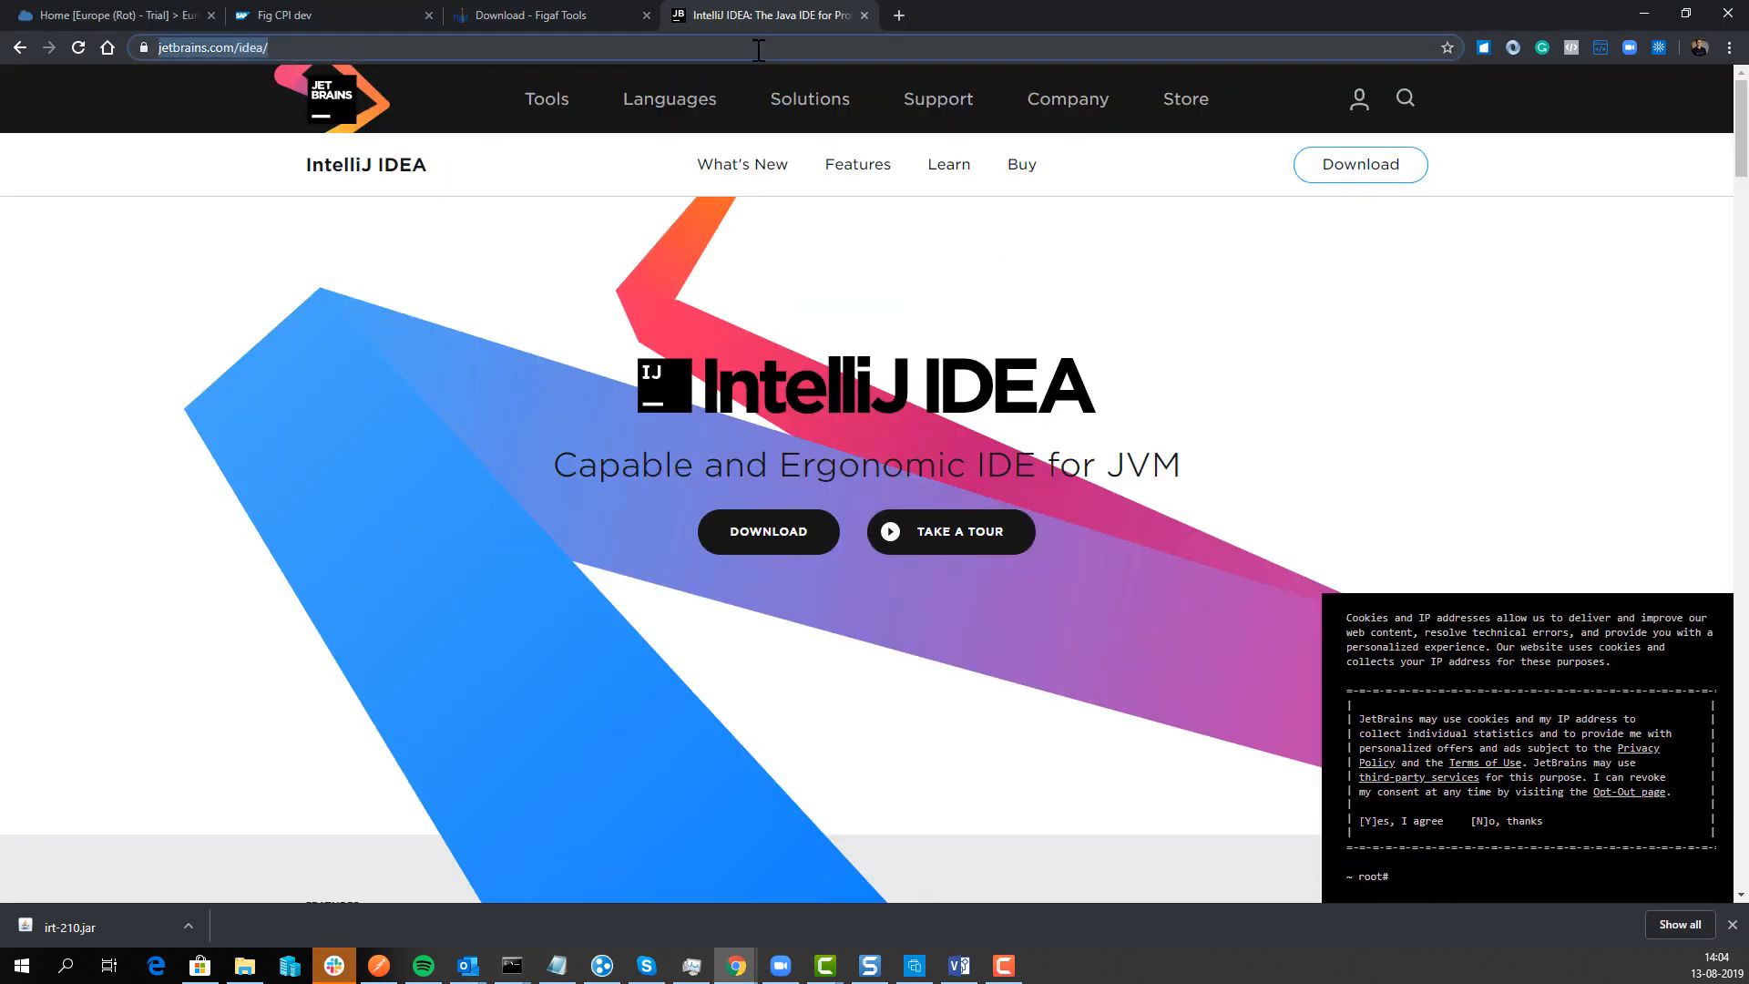
text(localhos)
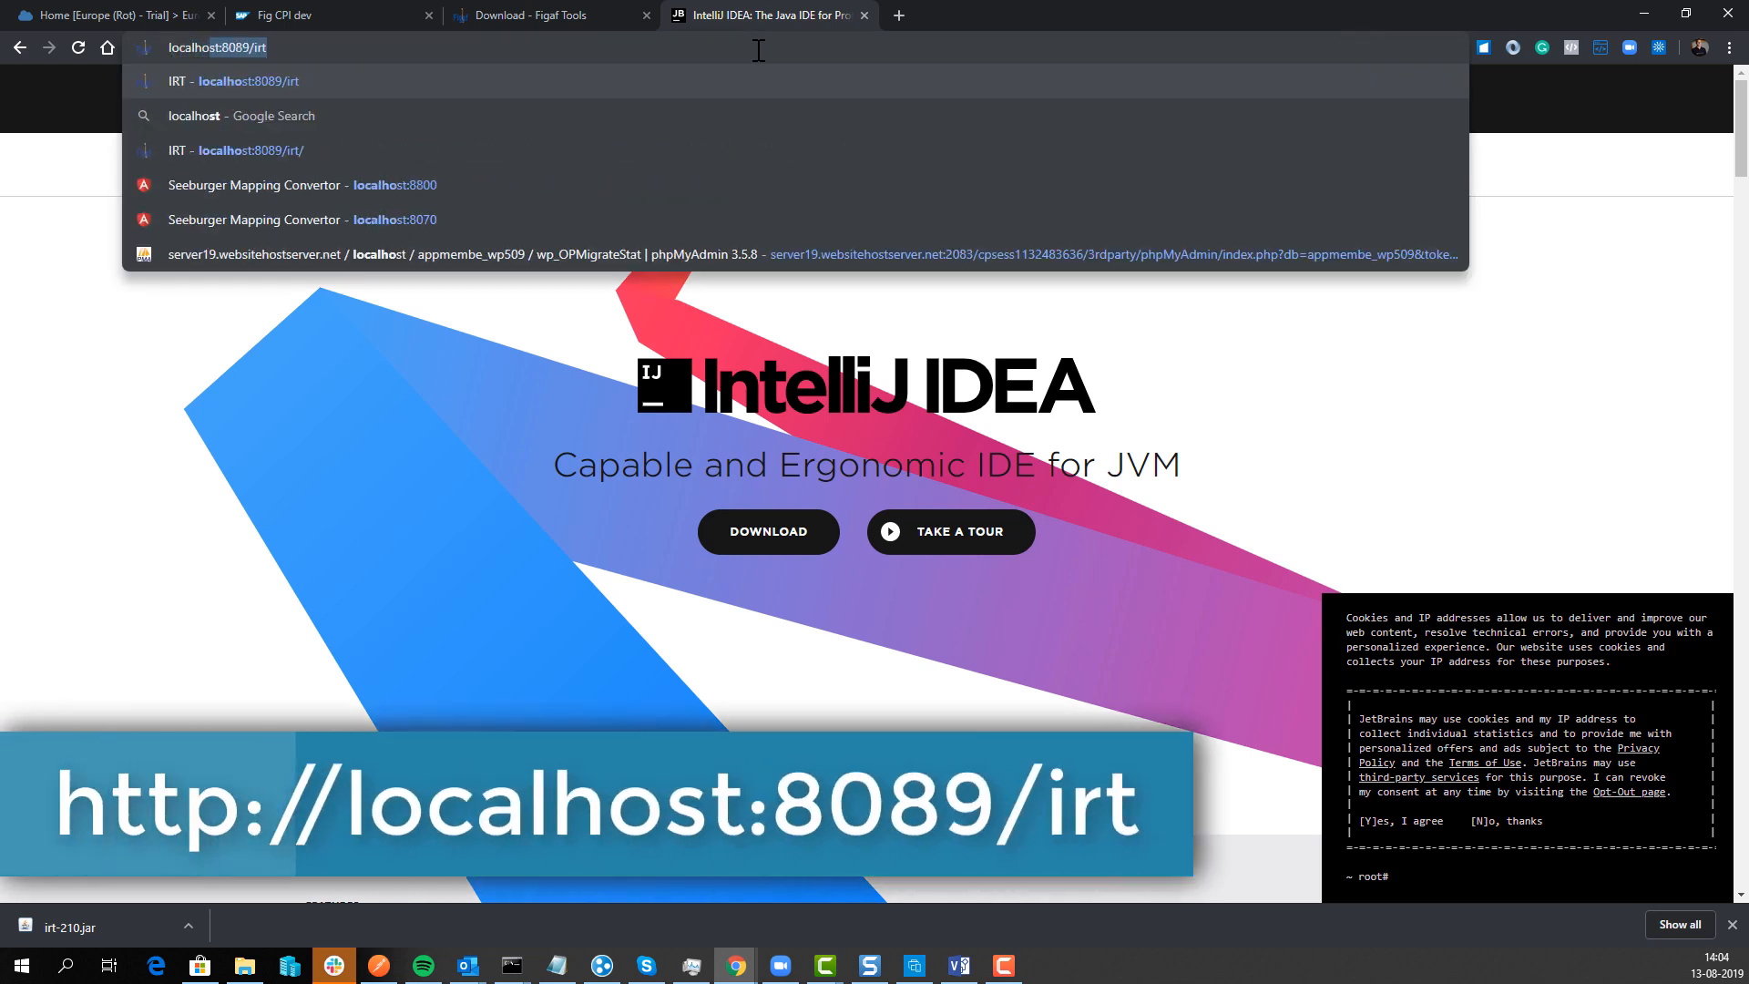
key(Return)
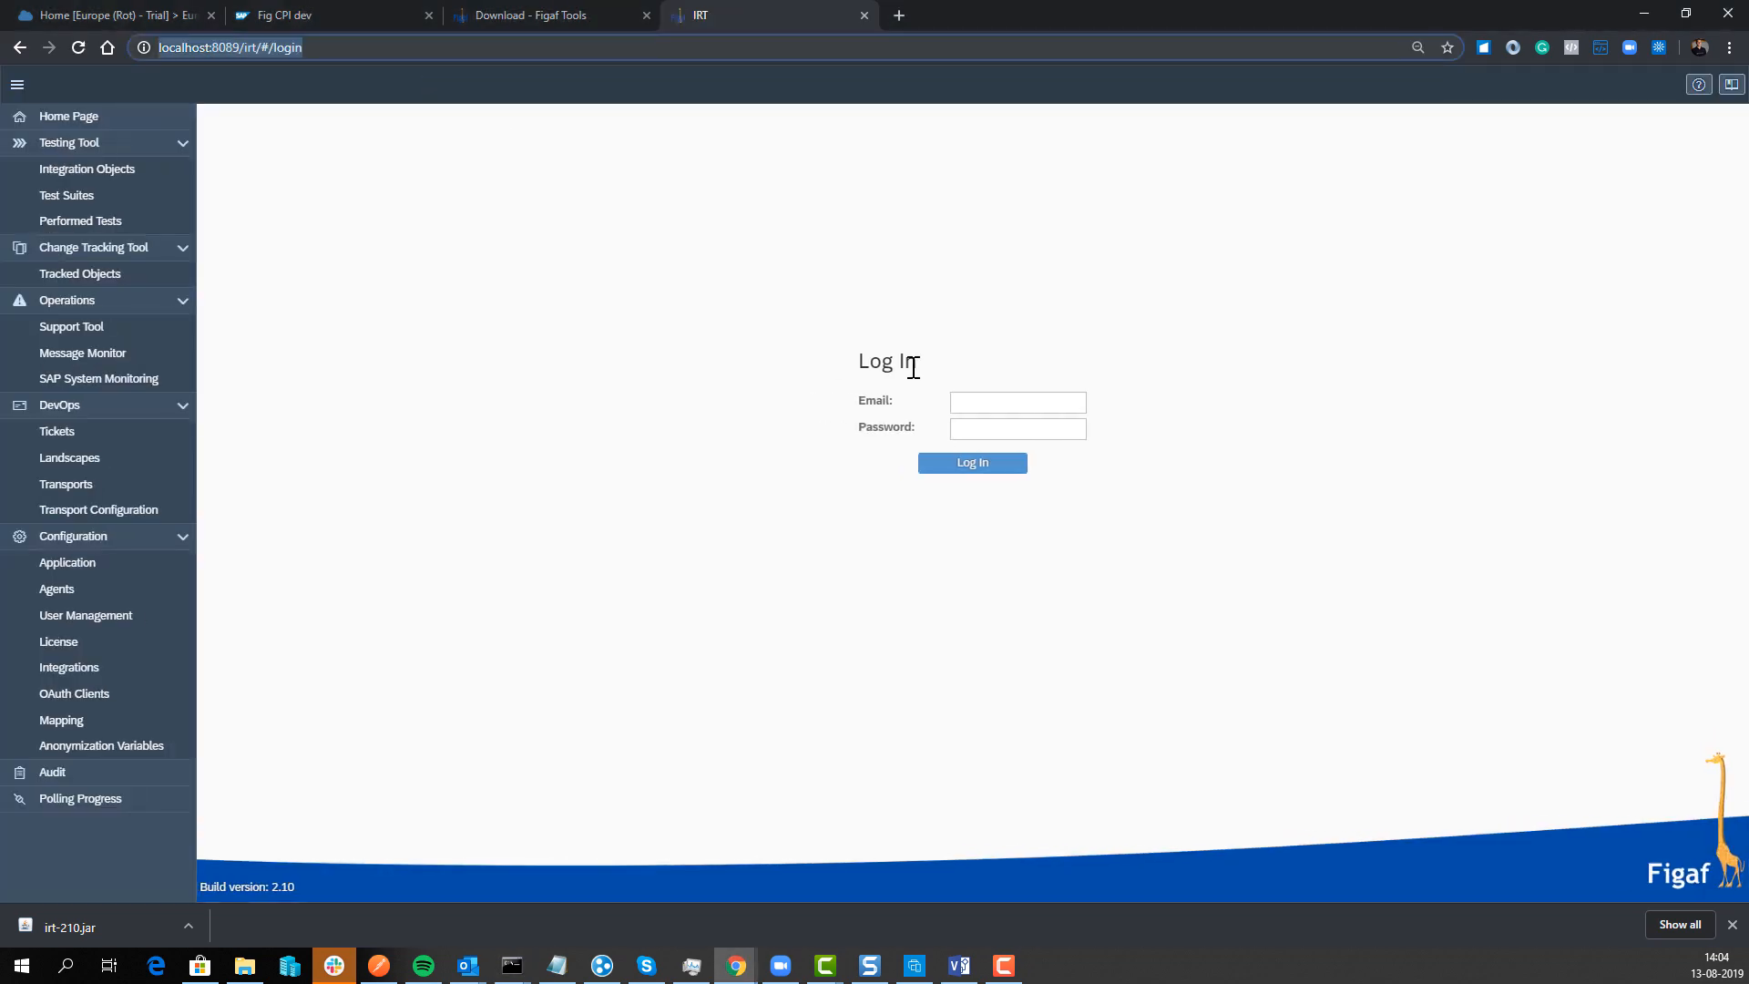
Step: Log in as the default superUser, retyping the password after a bad-credentials error
click(973, 398)
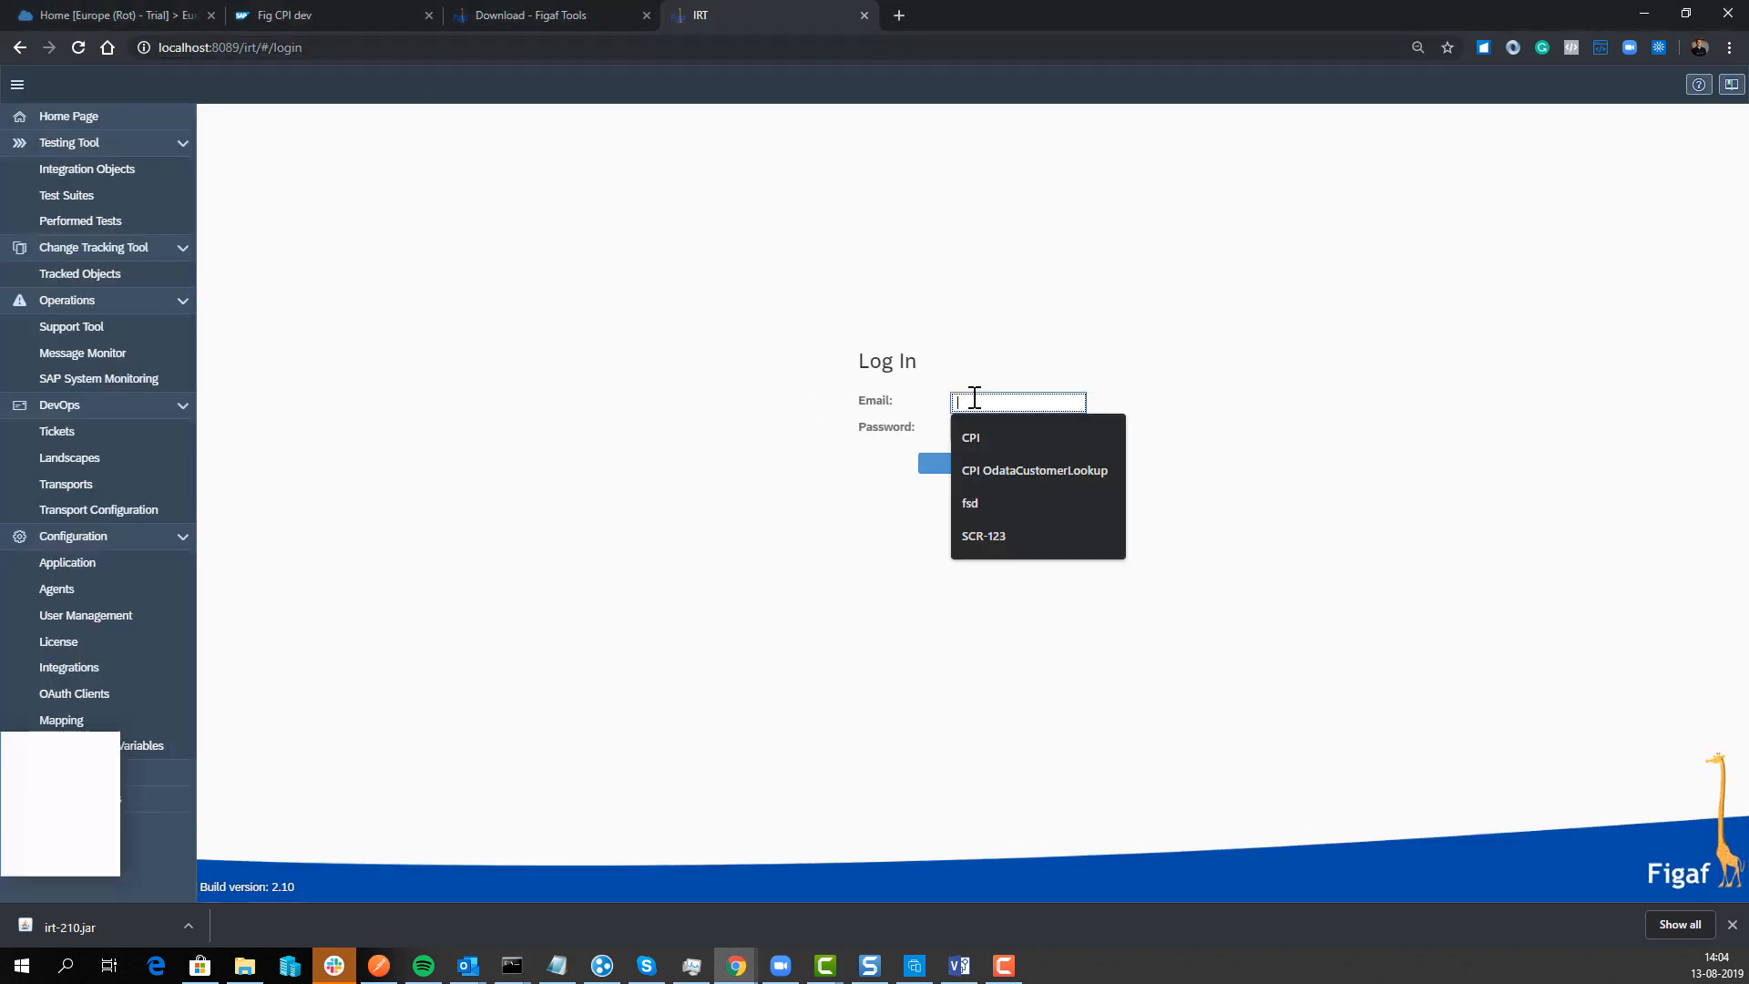
text(a)
key(BackSpace)
text(superUser)
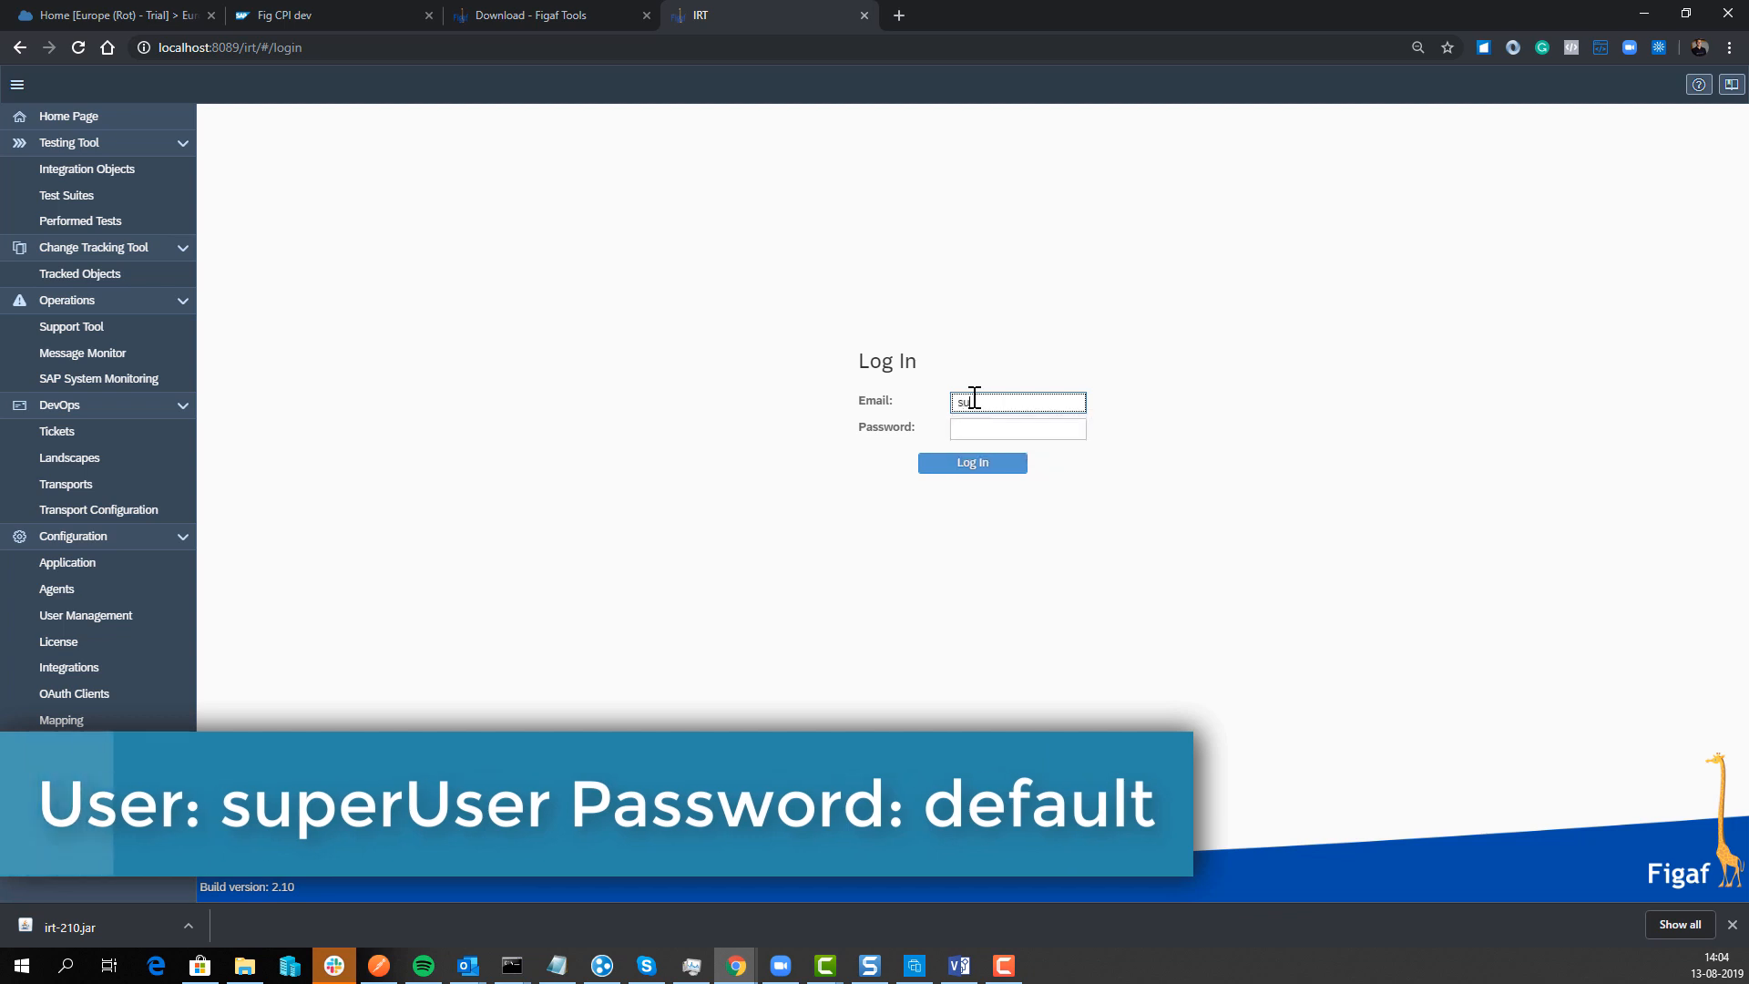
key(Tab)
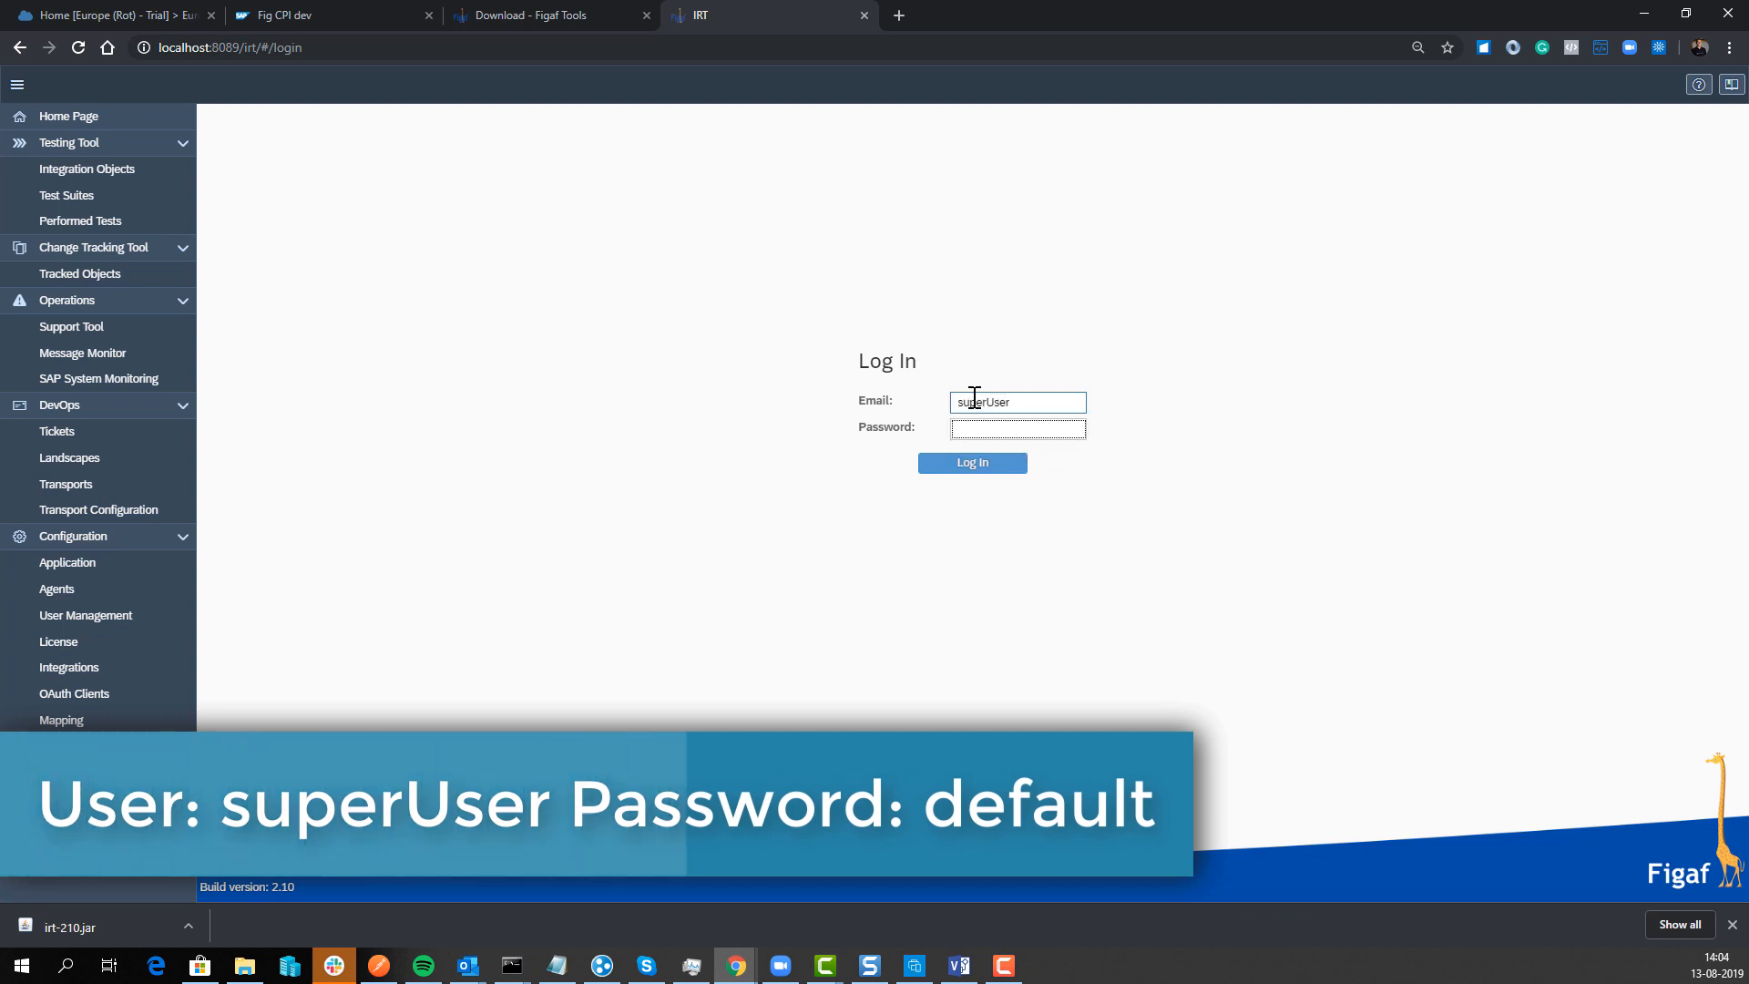
text(default)
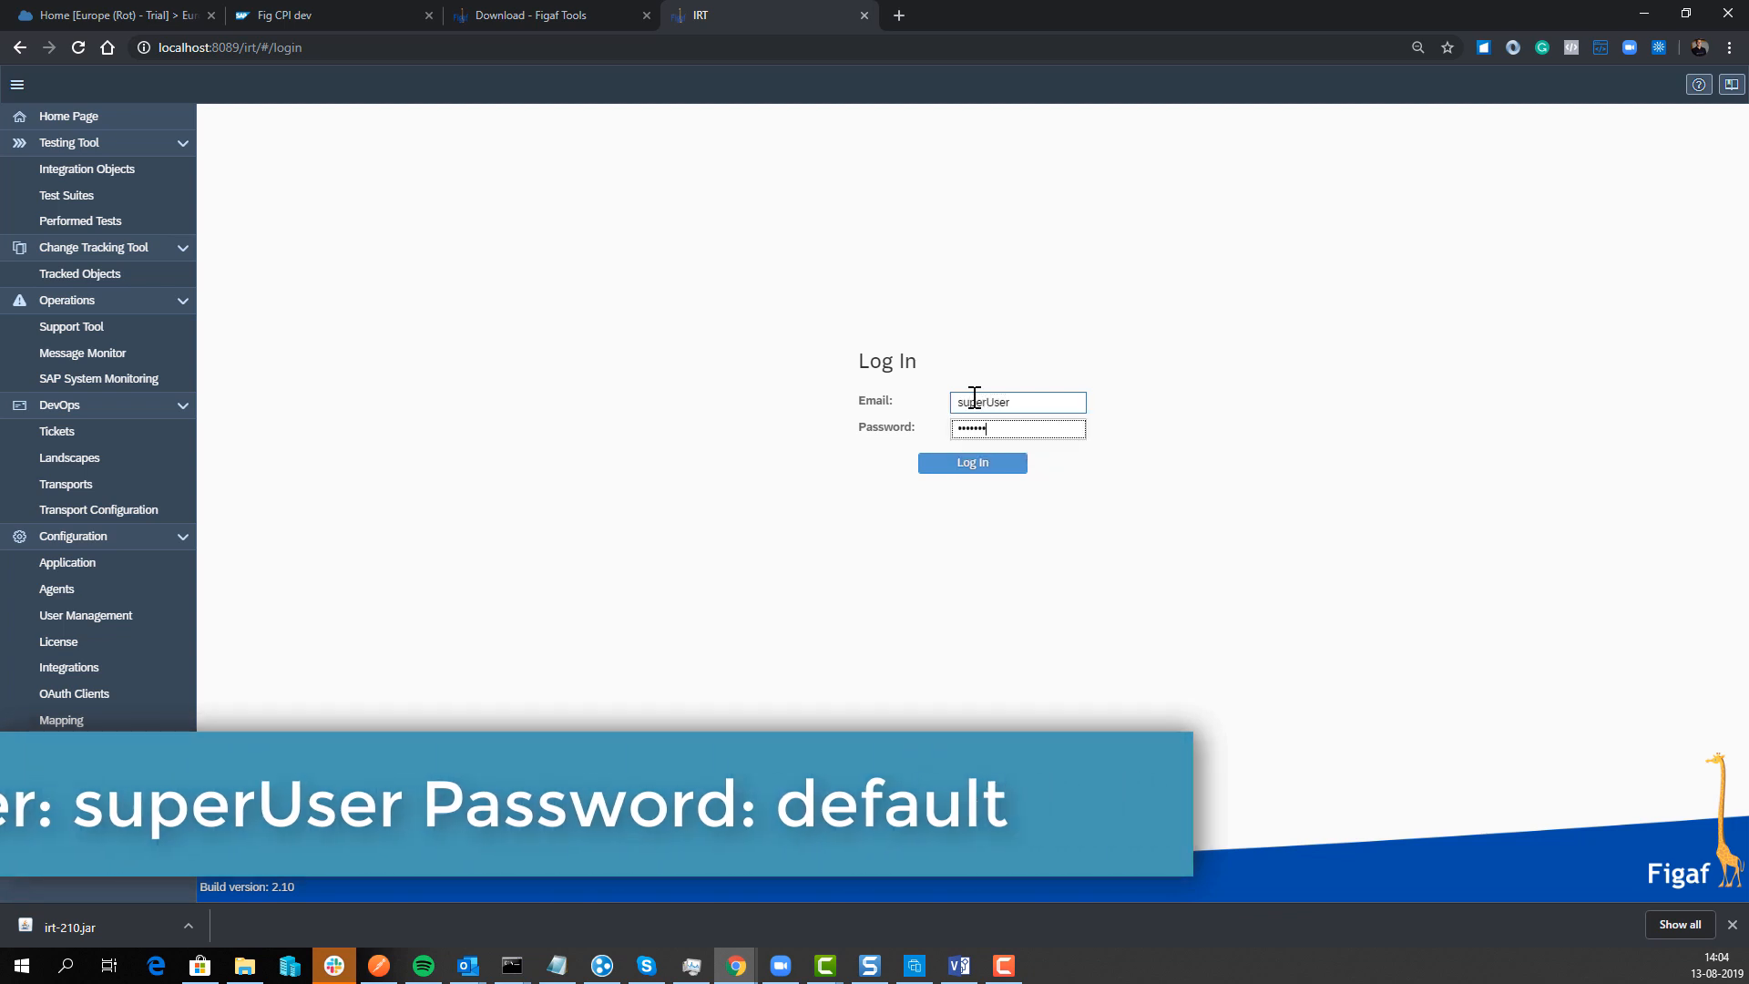
click(971, 468)
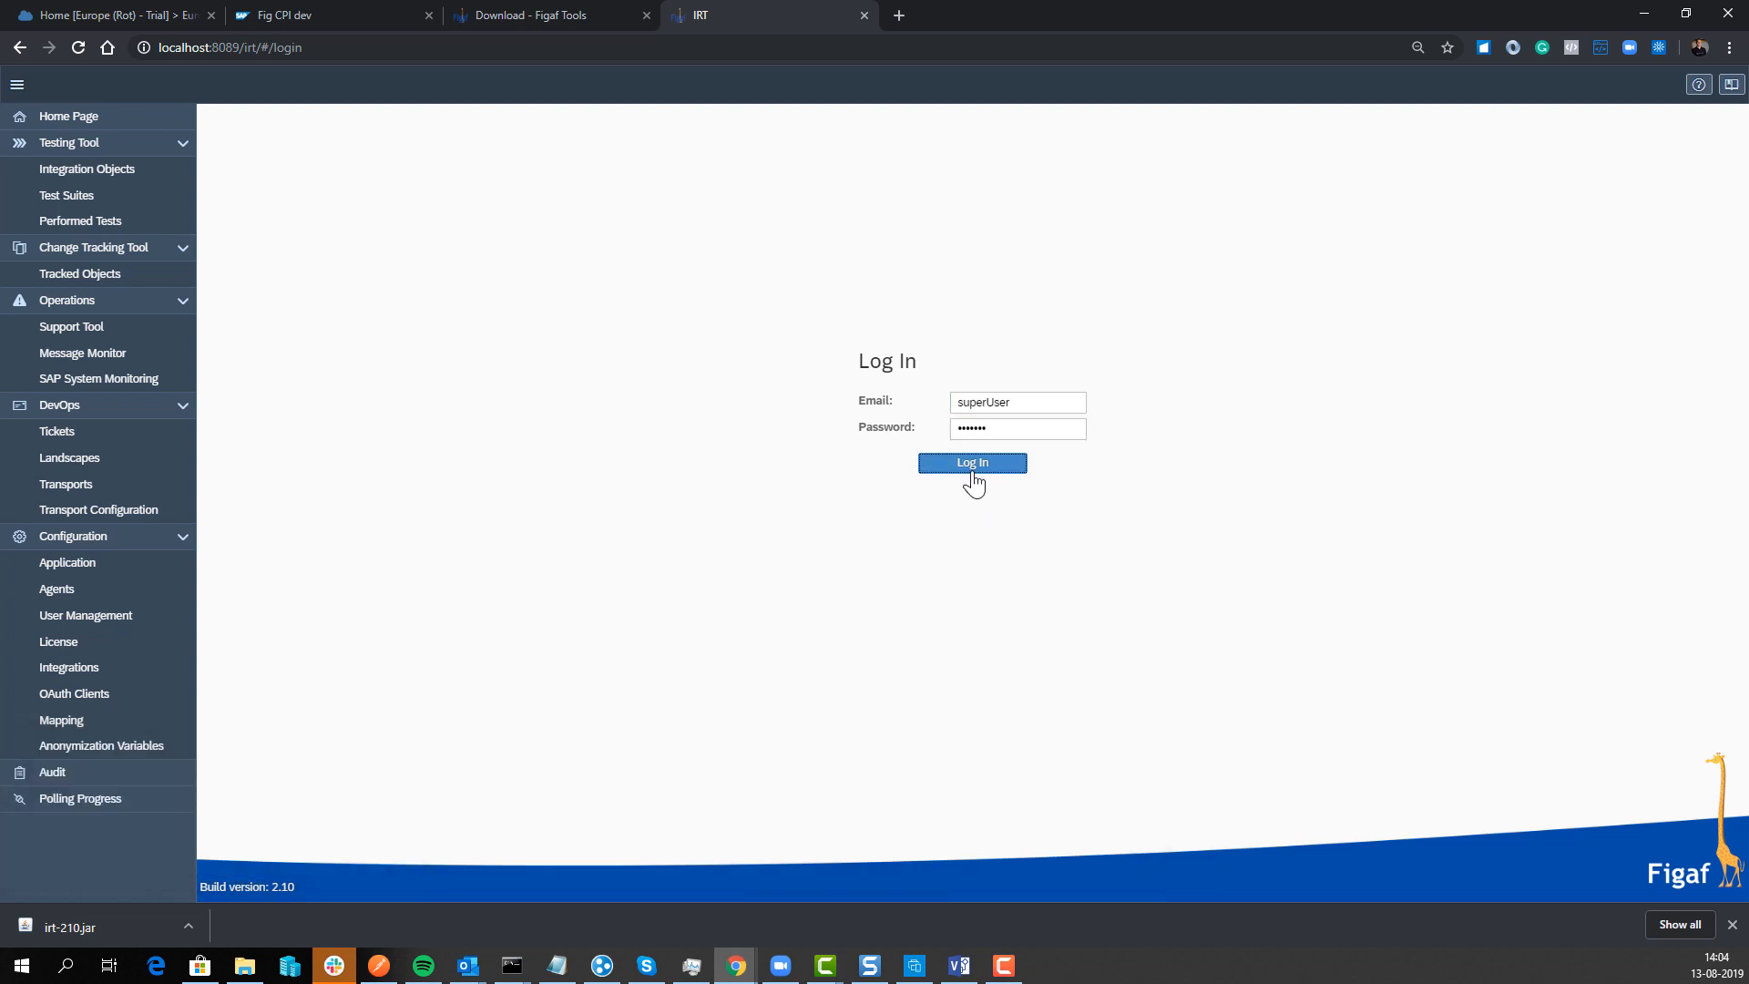
click(976, 525)
double_click(988, 430)
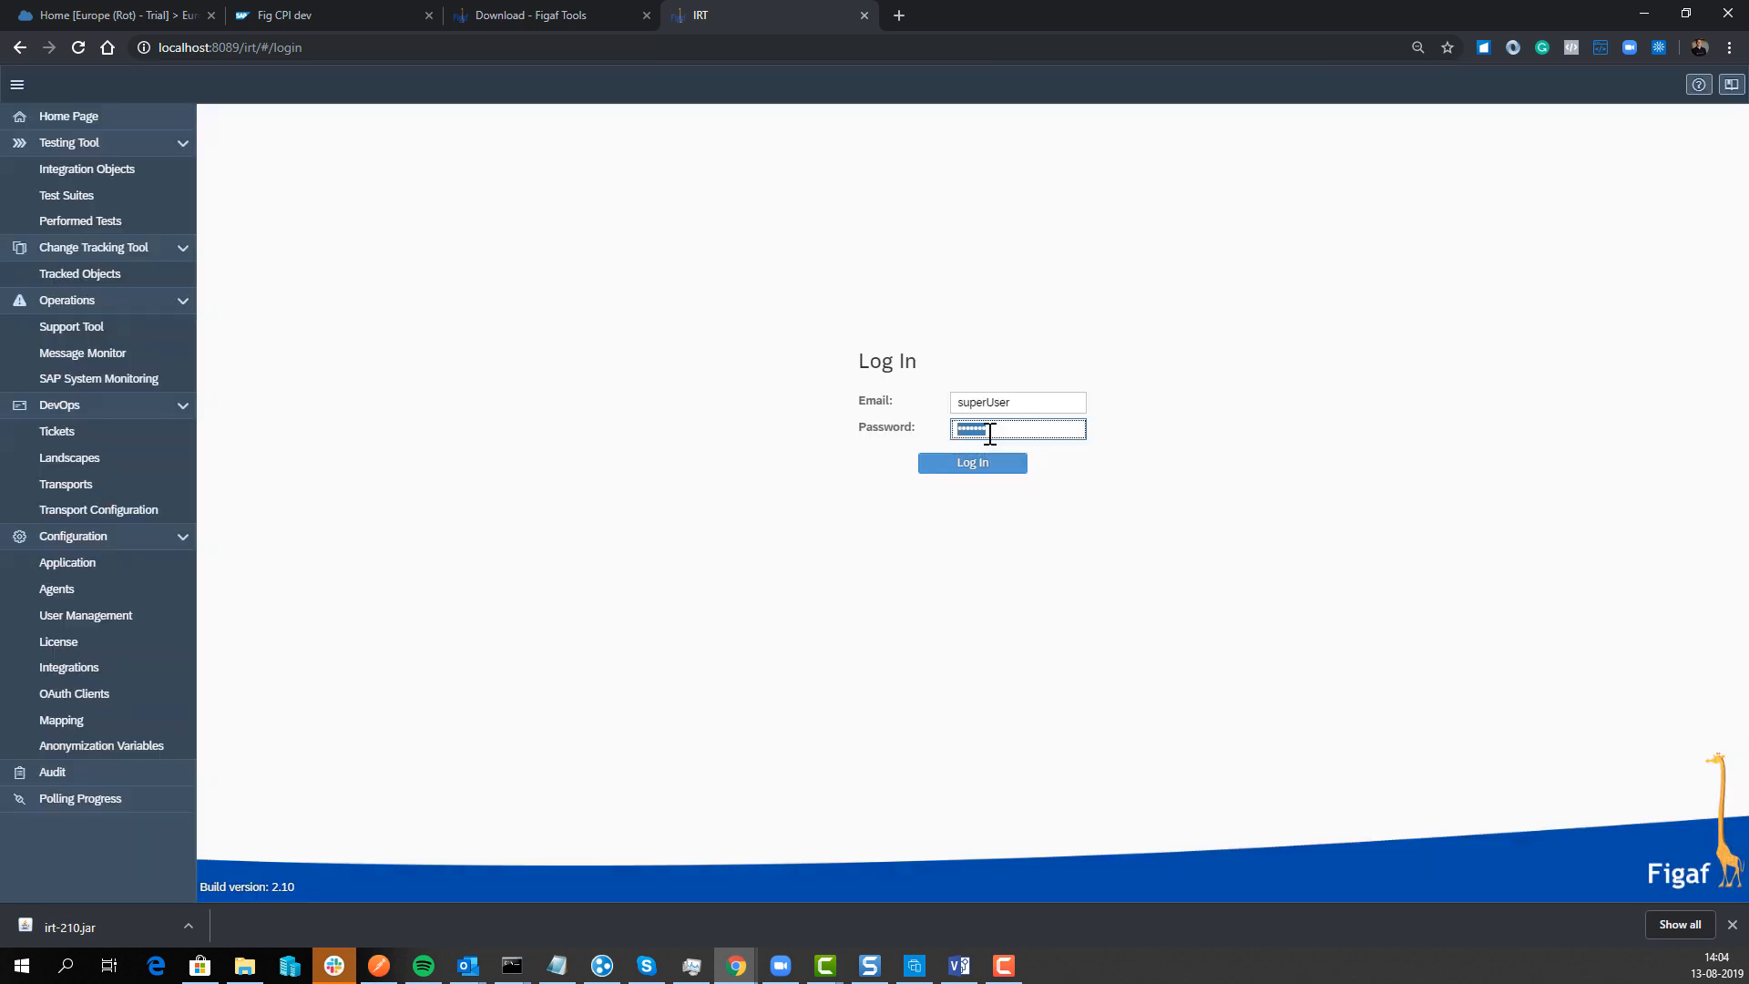
text(••)
click(979, 463)
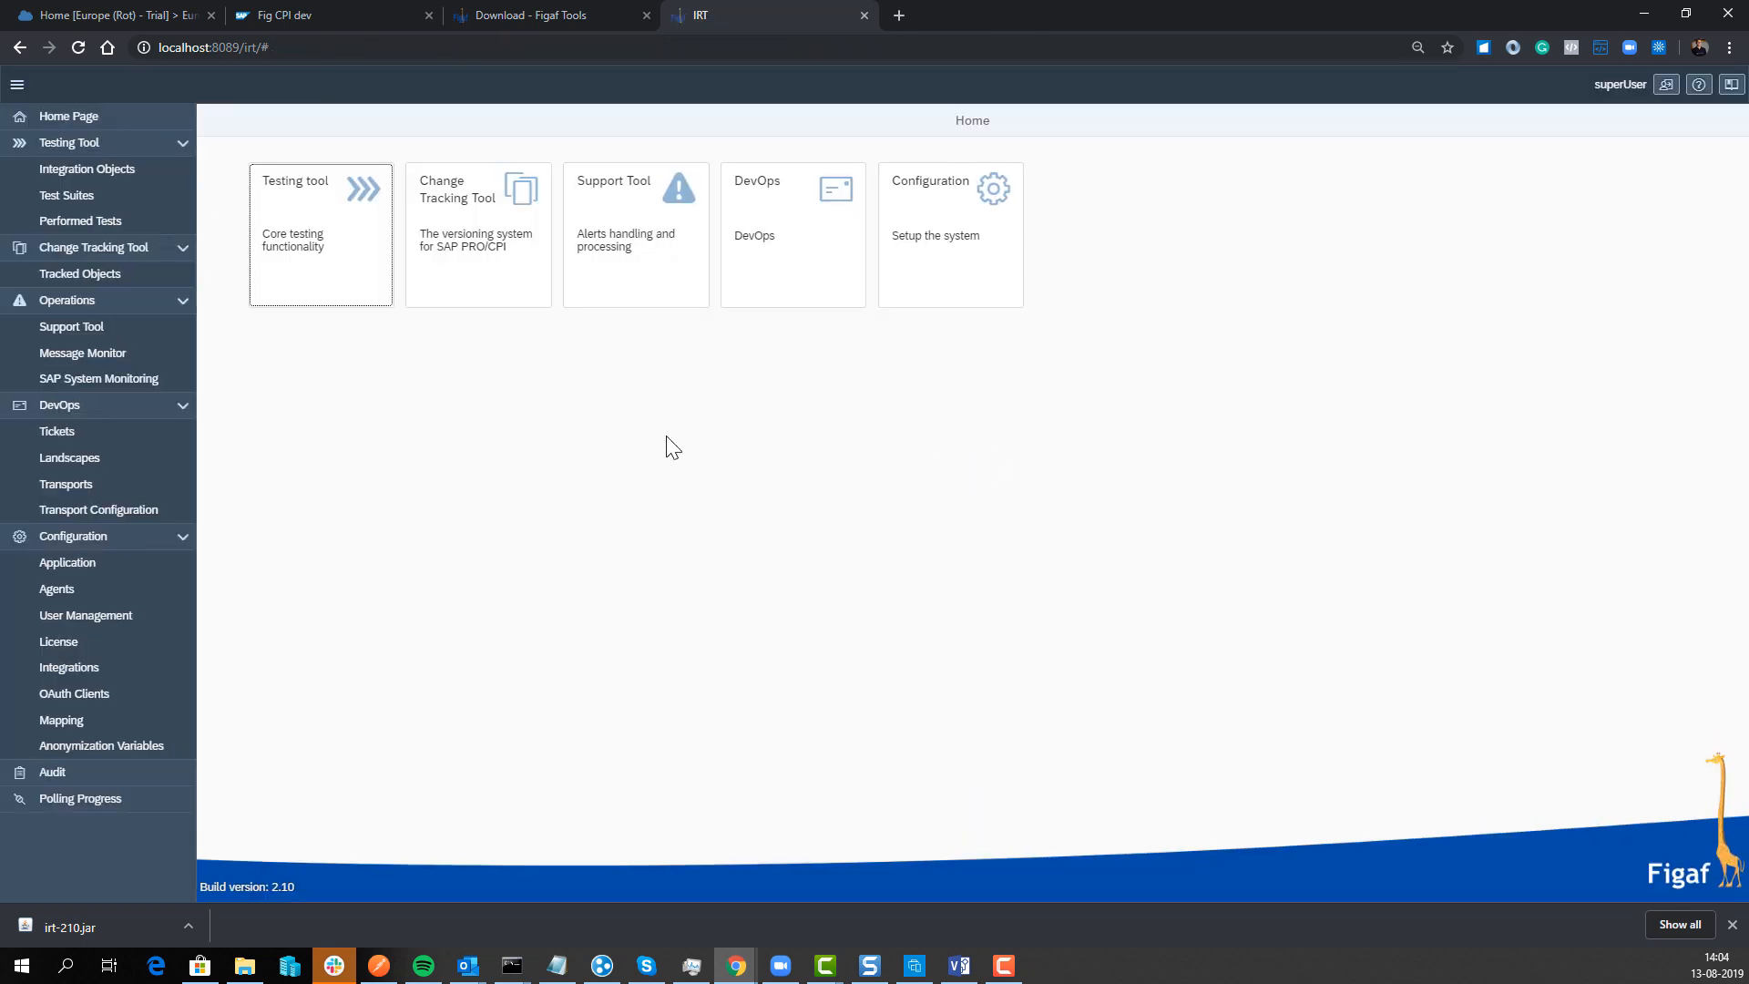
Step: Start a new agent on the Agents configuration page with platform type CPI
click(80, 594)
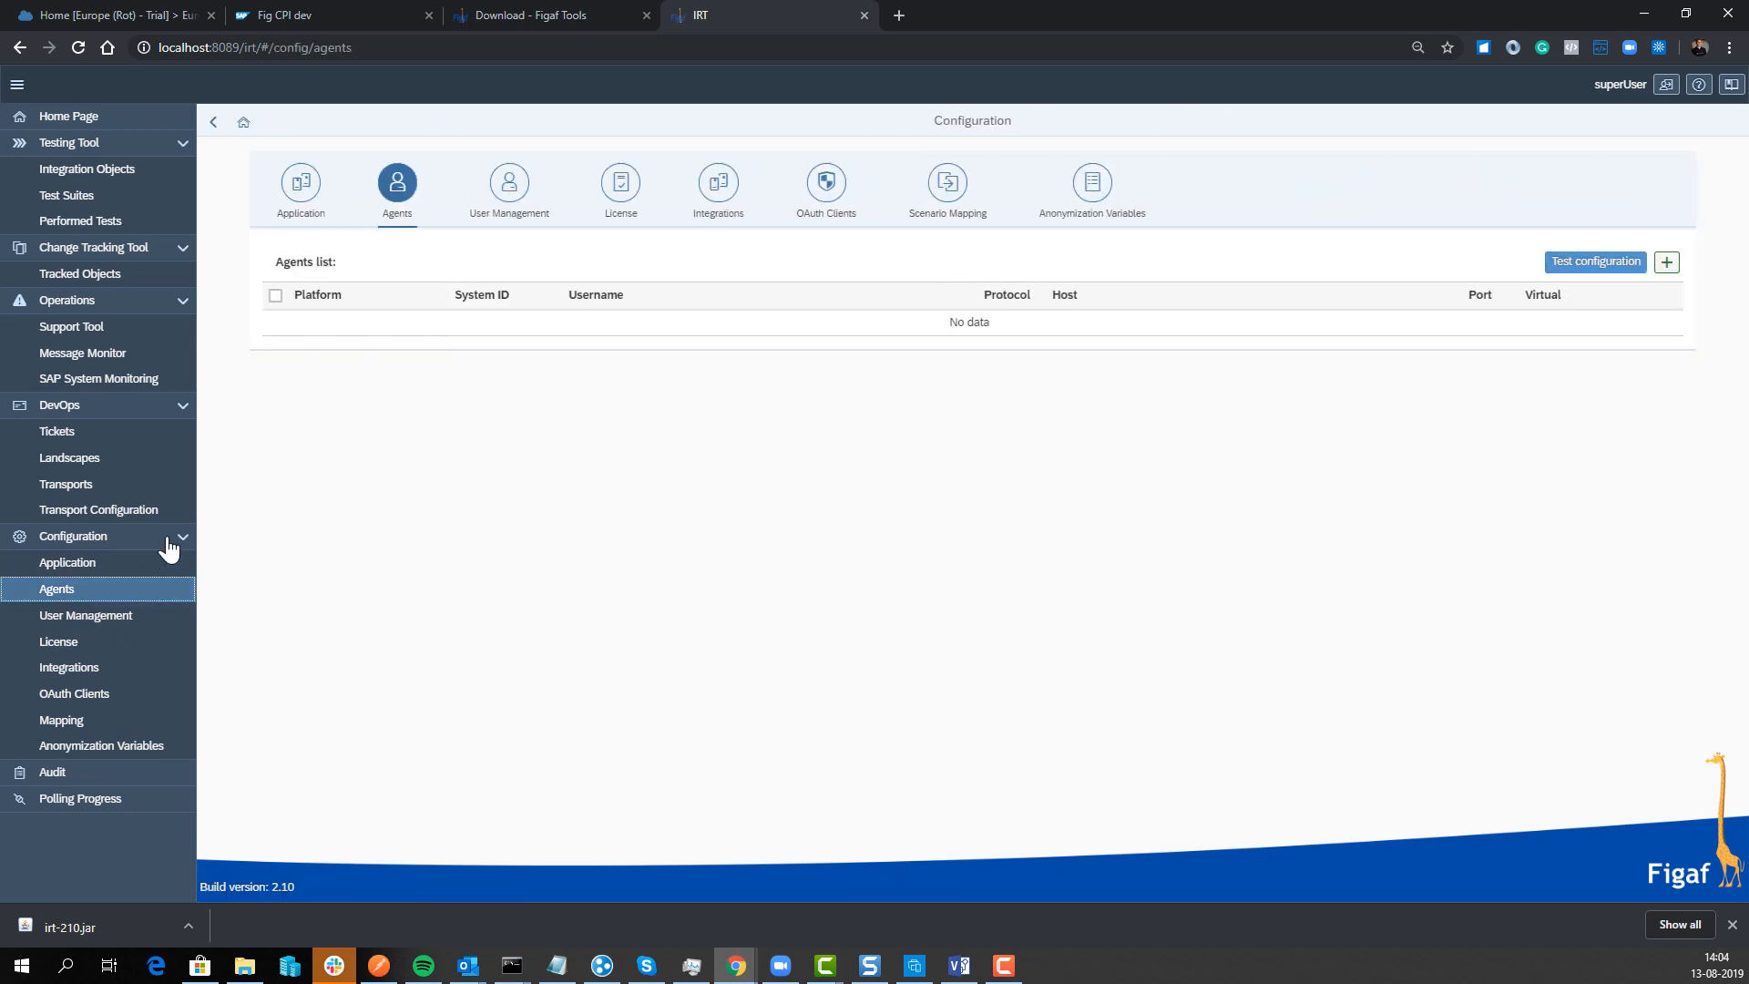
click(1665, 263)
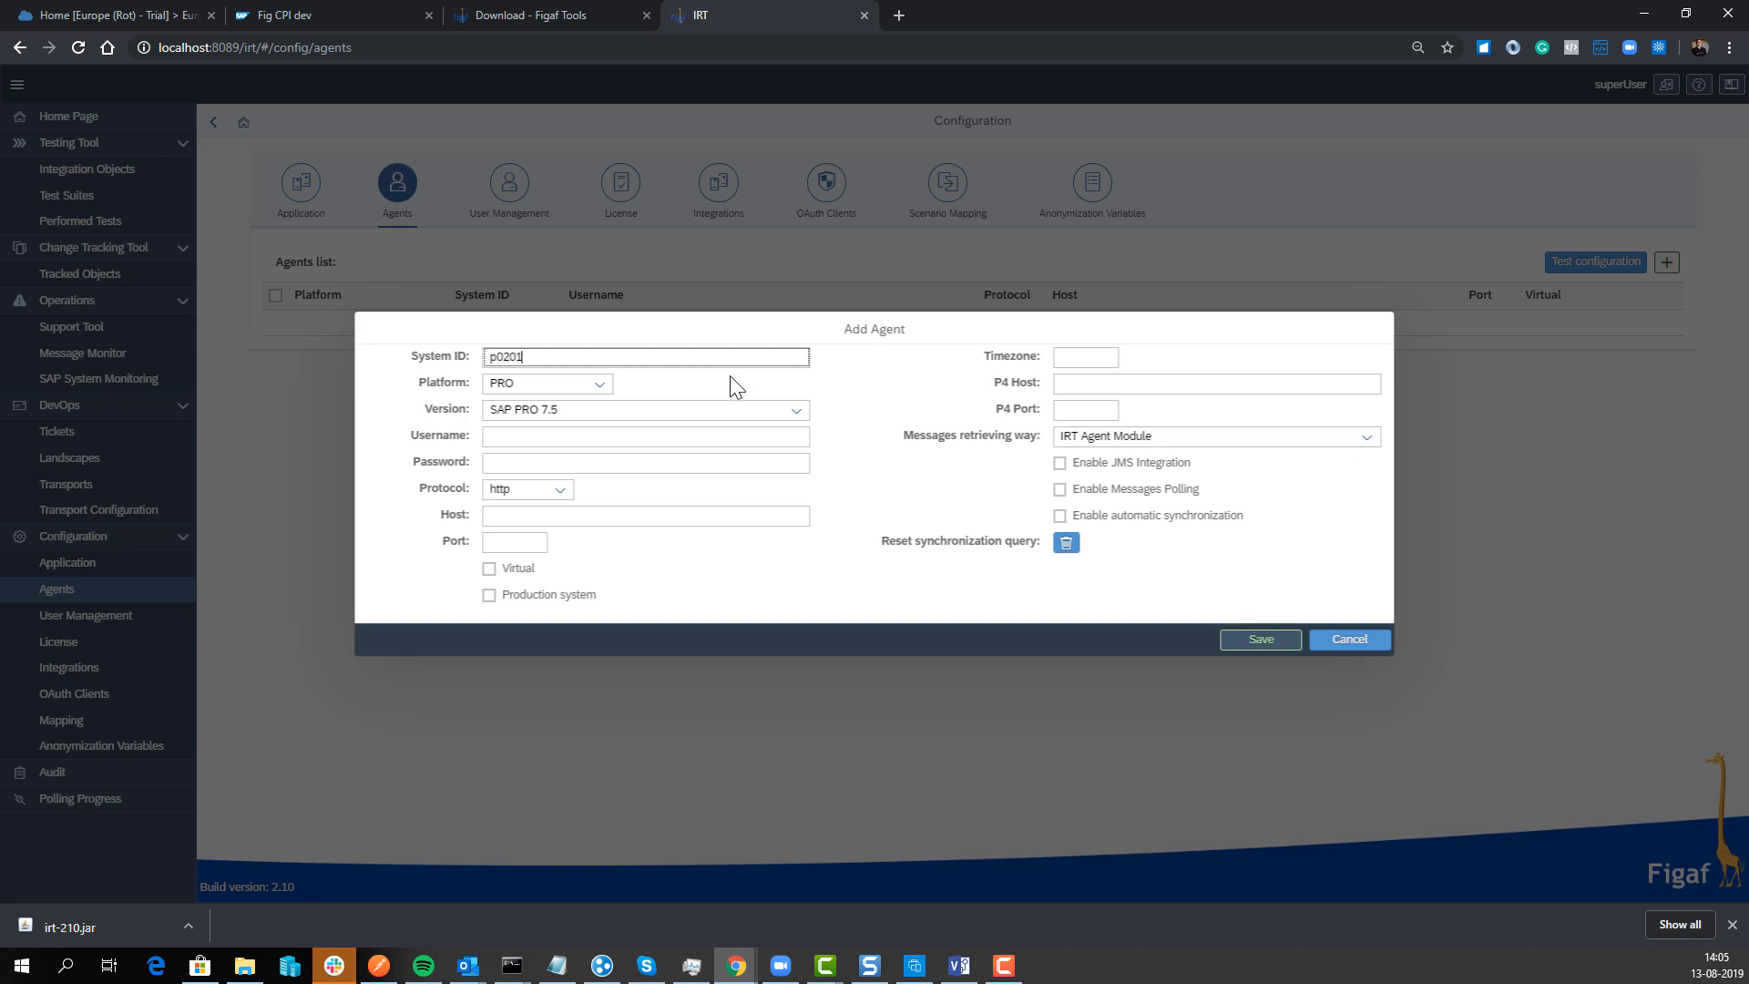
click(551, 383)
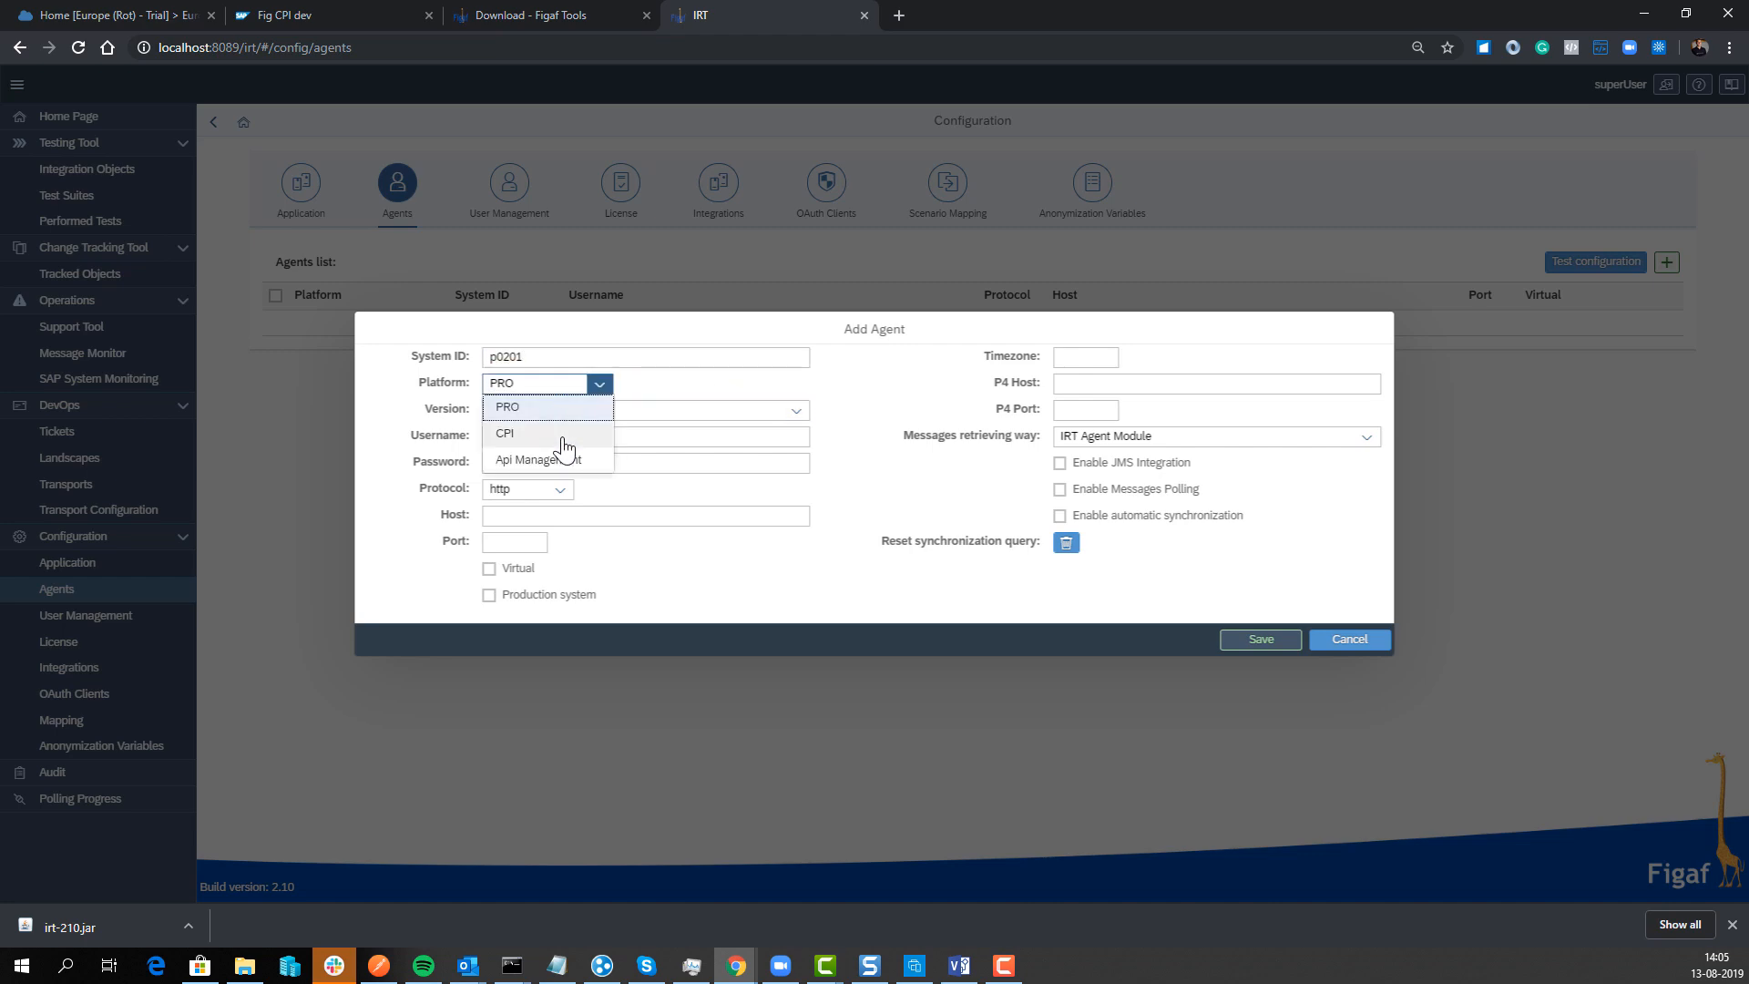
click(564, 445)
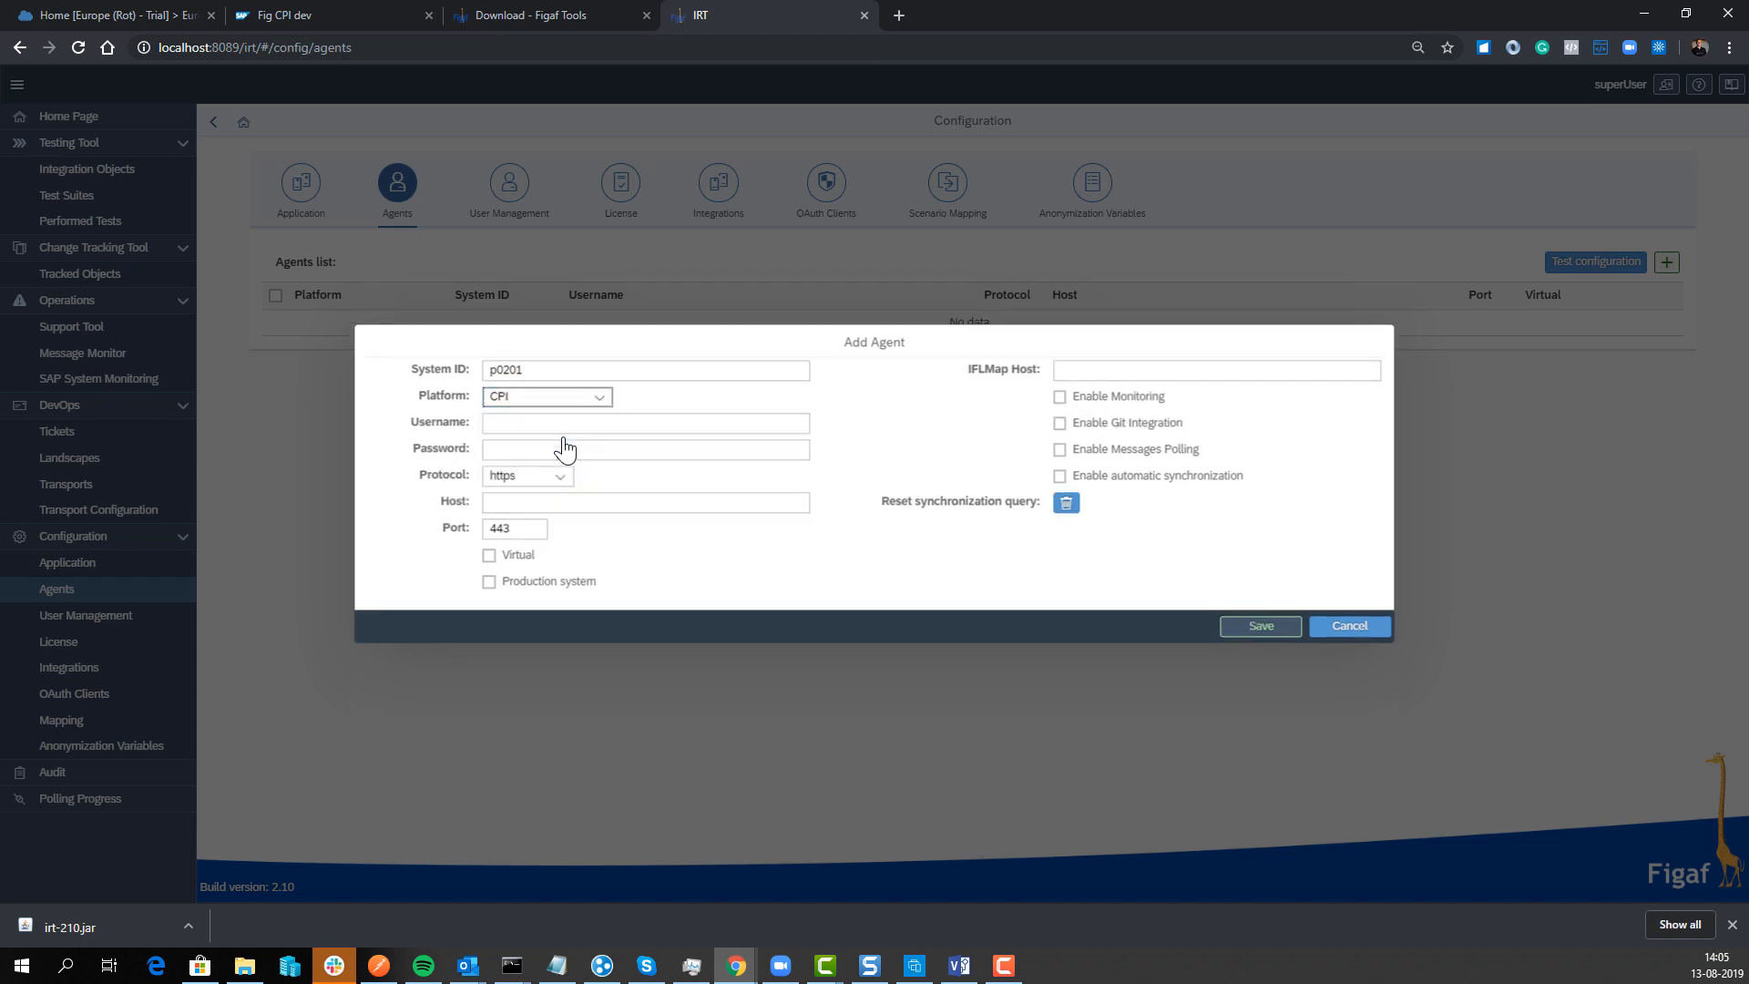
click(342, 9)
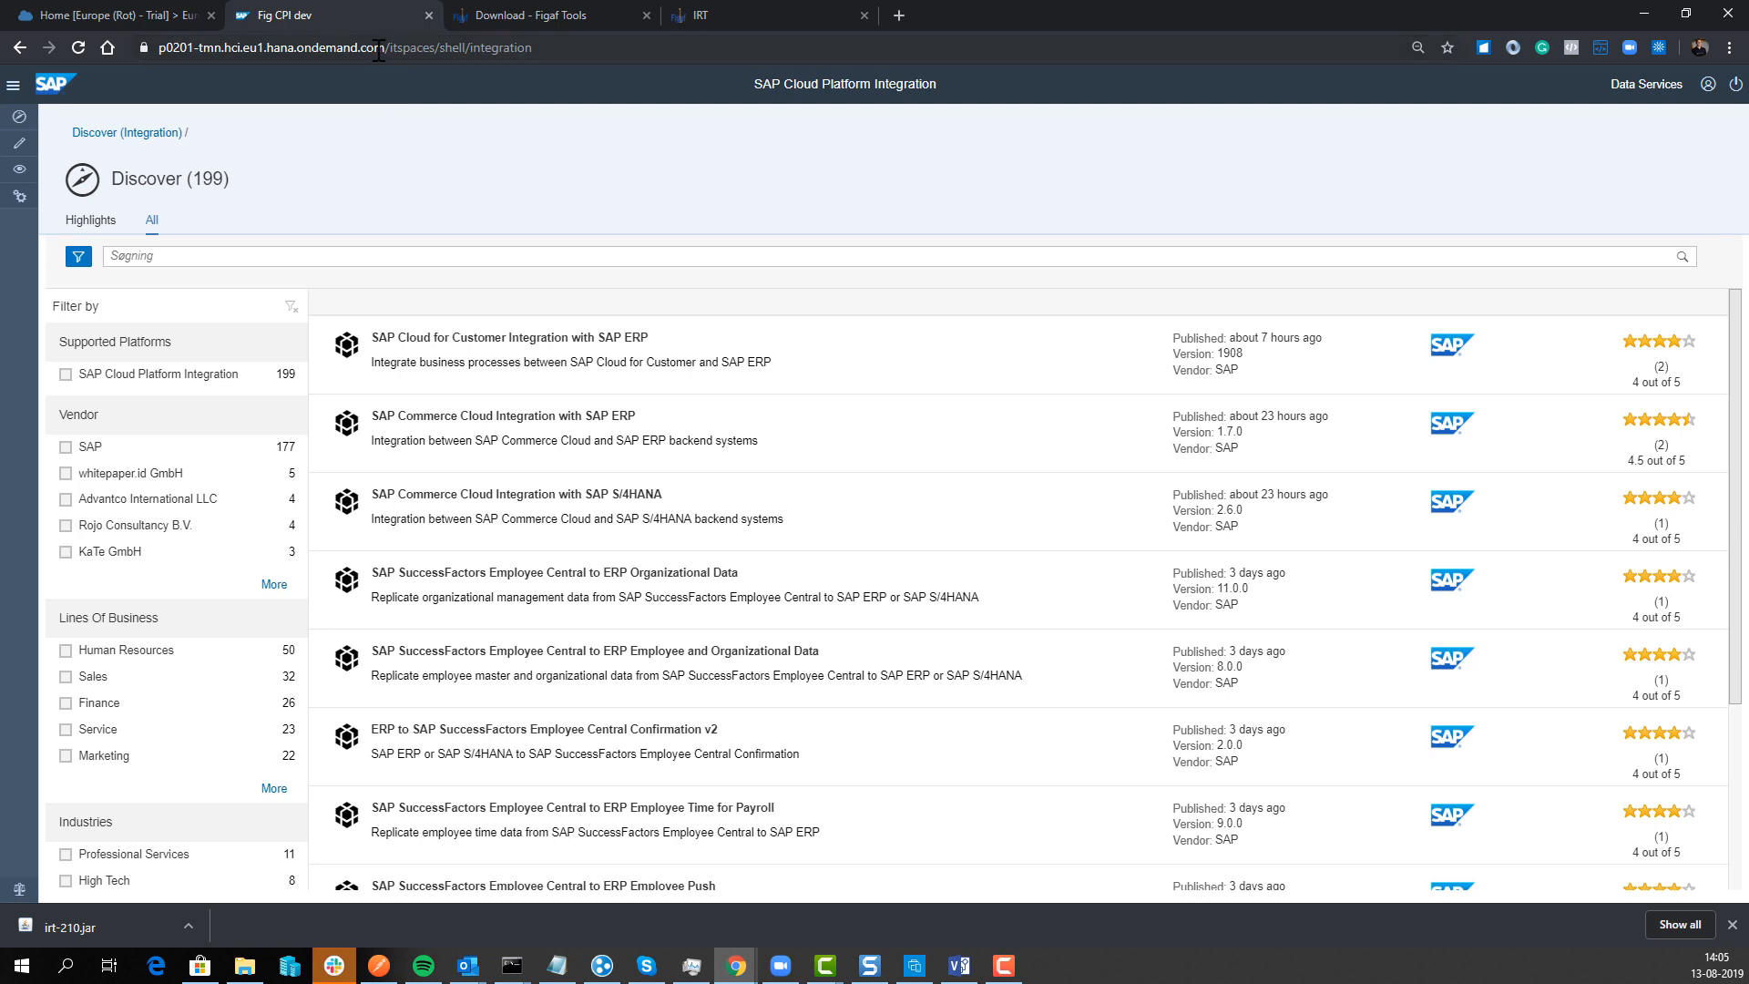
drag(384, 49, 153, 49)
key(ctrl+c)
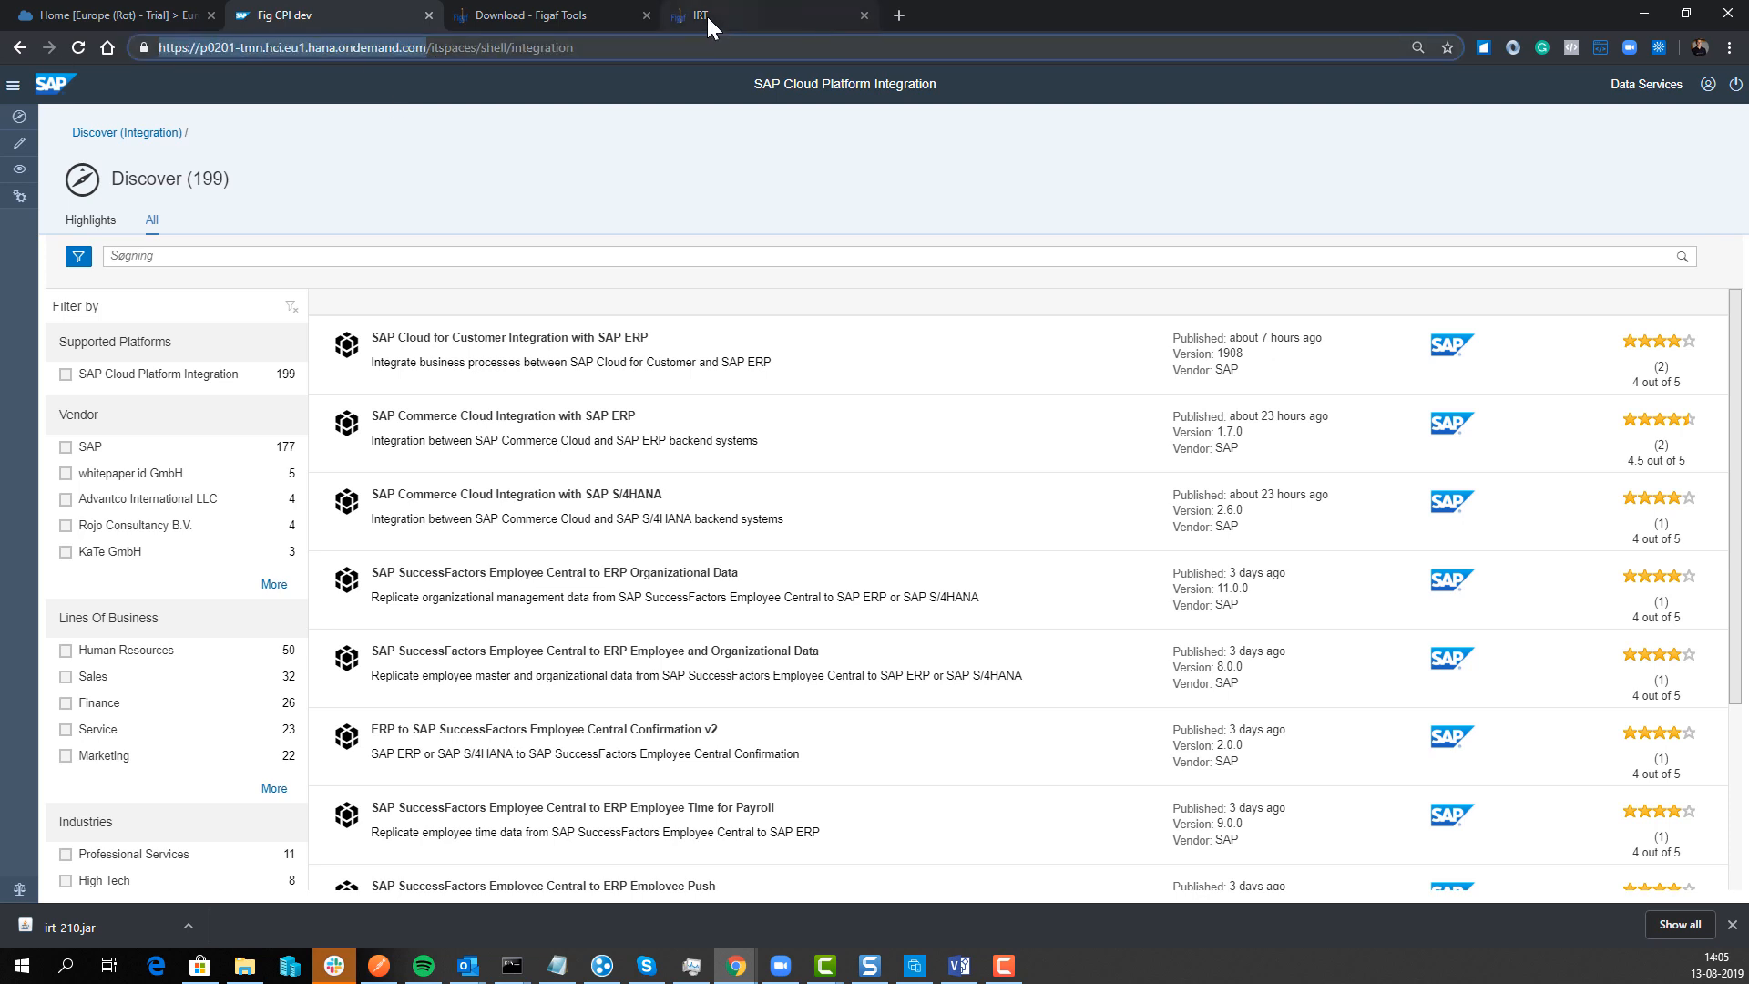
click(706, 16)
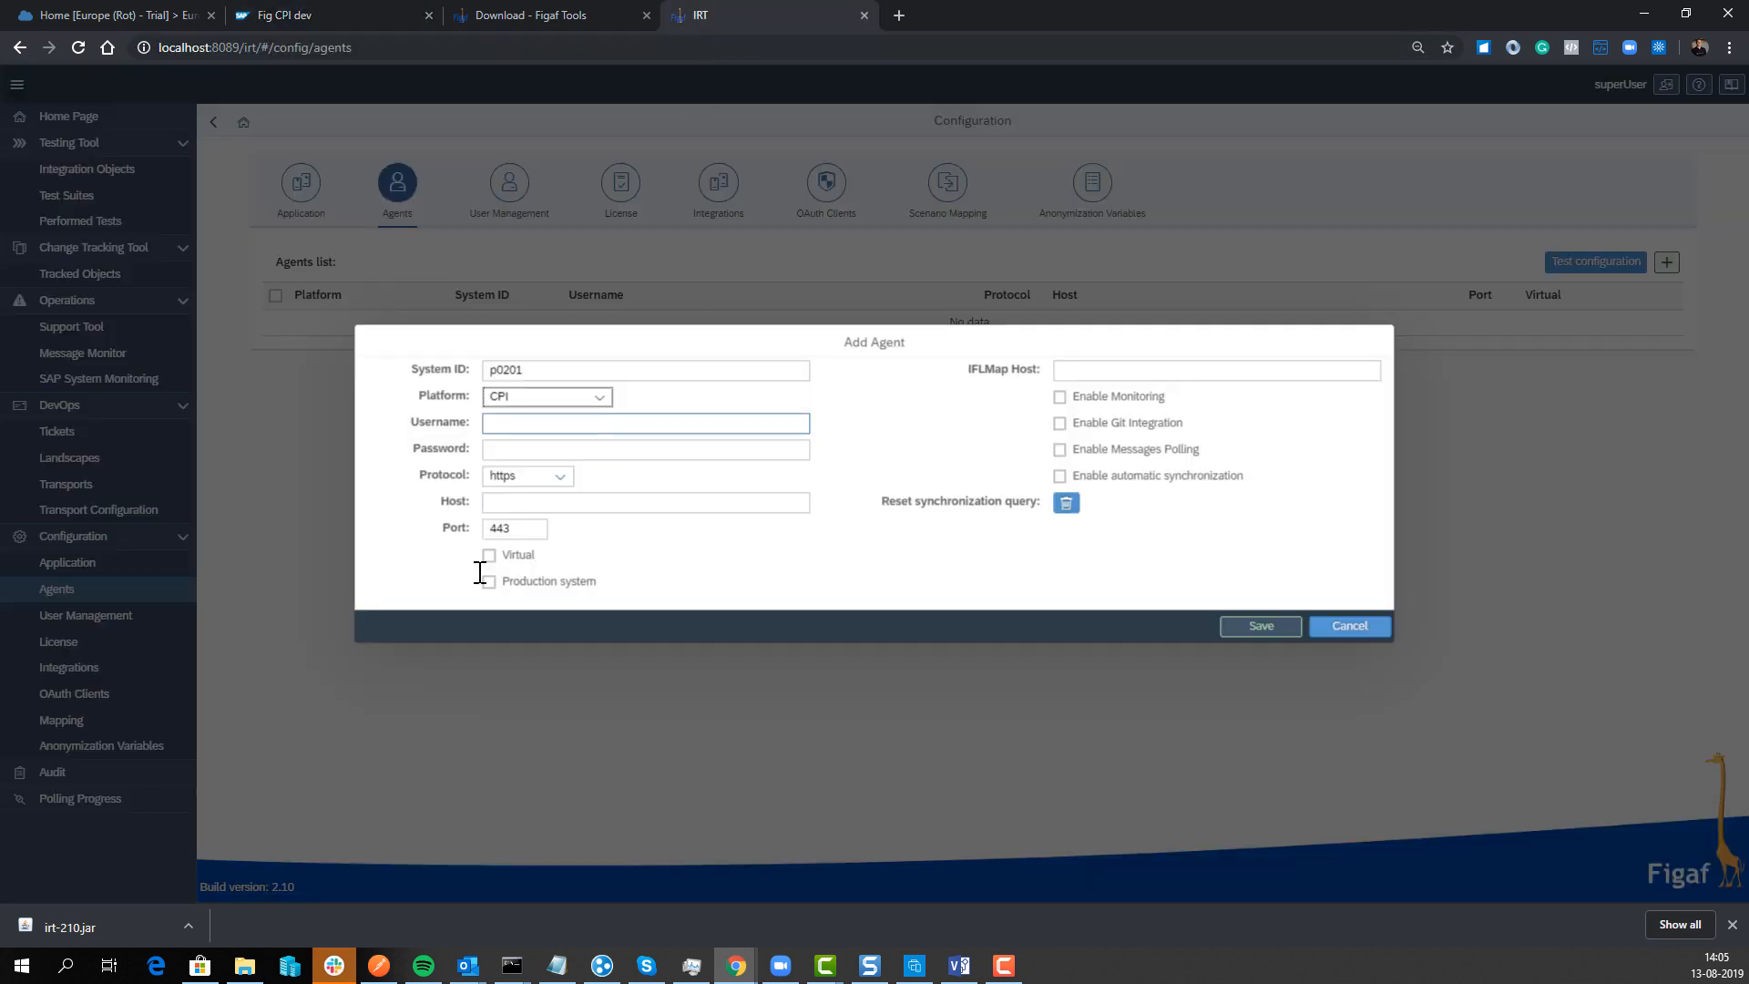
click(507, 506)
key(ctrl+v)
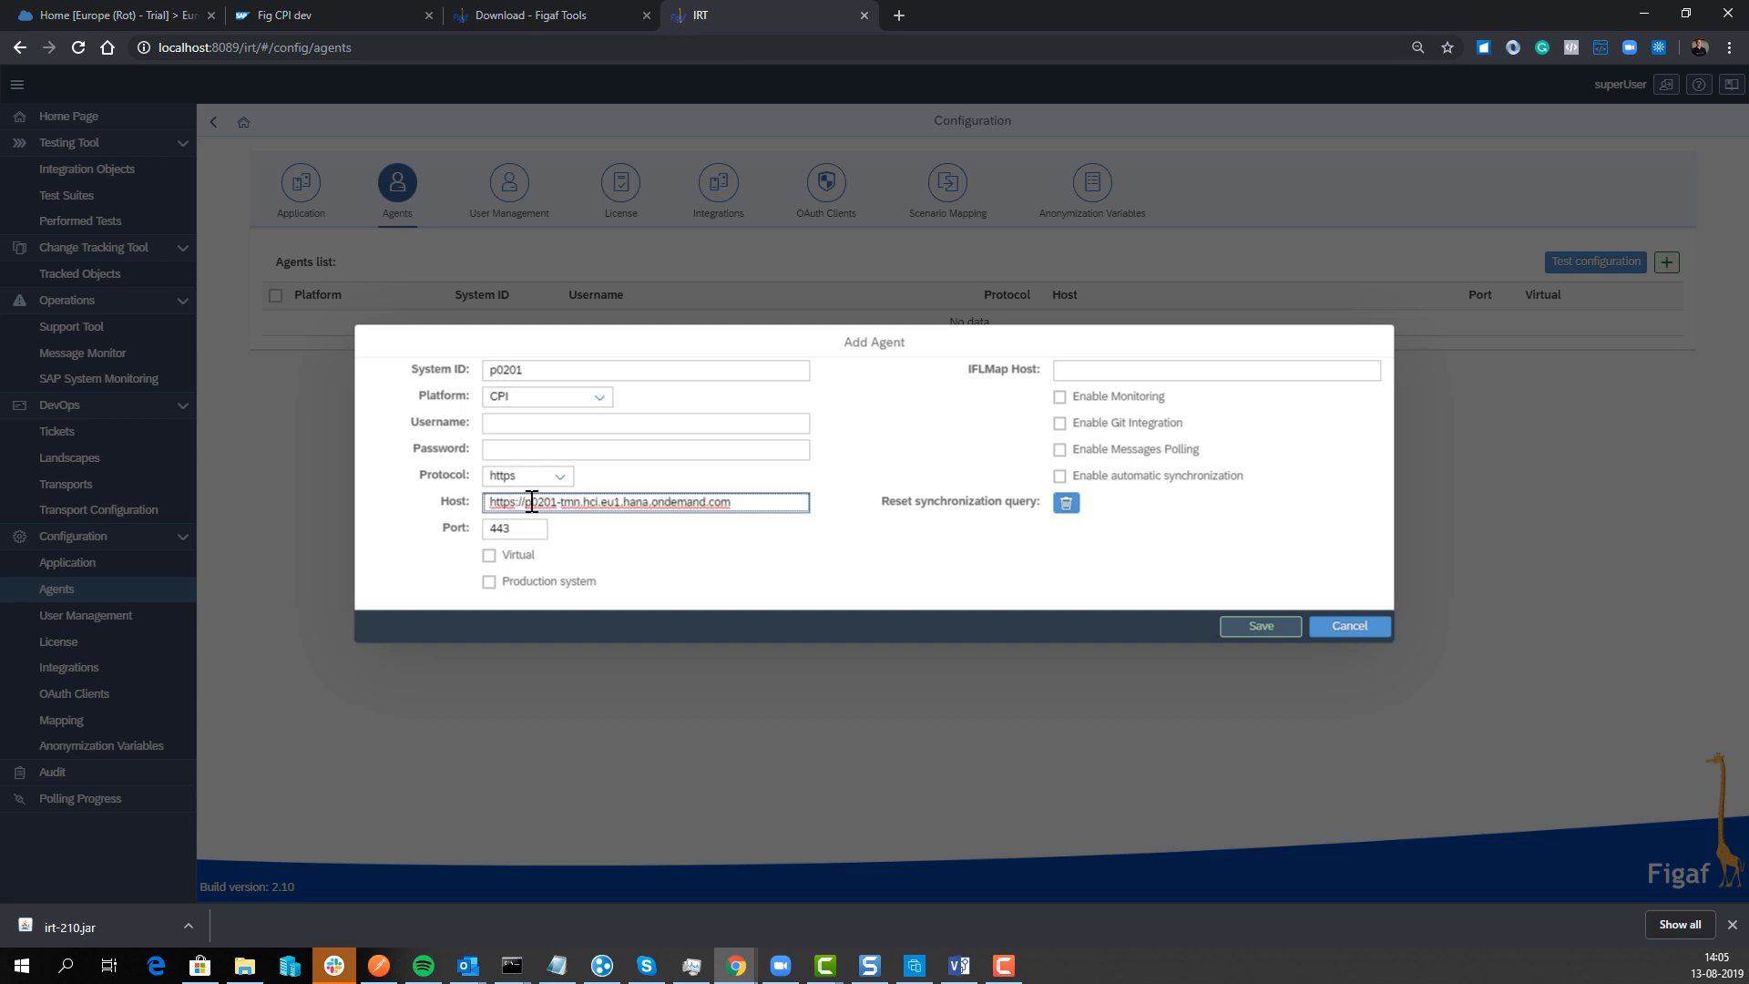
drag(528, 502, 489, 501)
key(BackSpace)
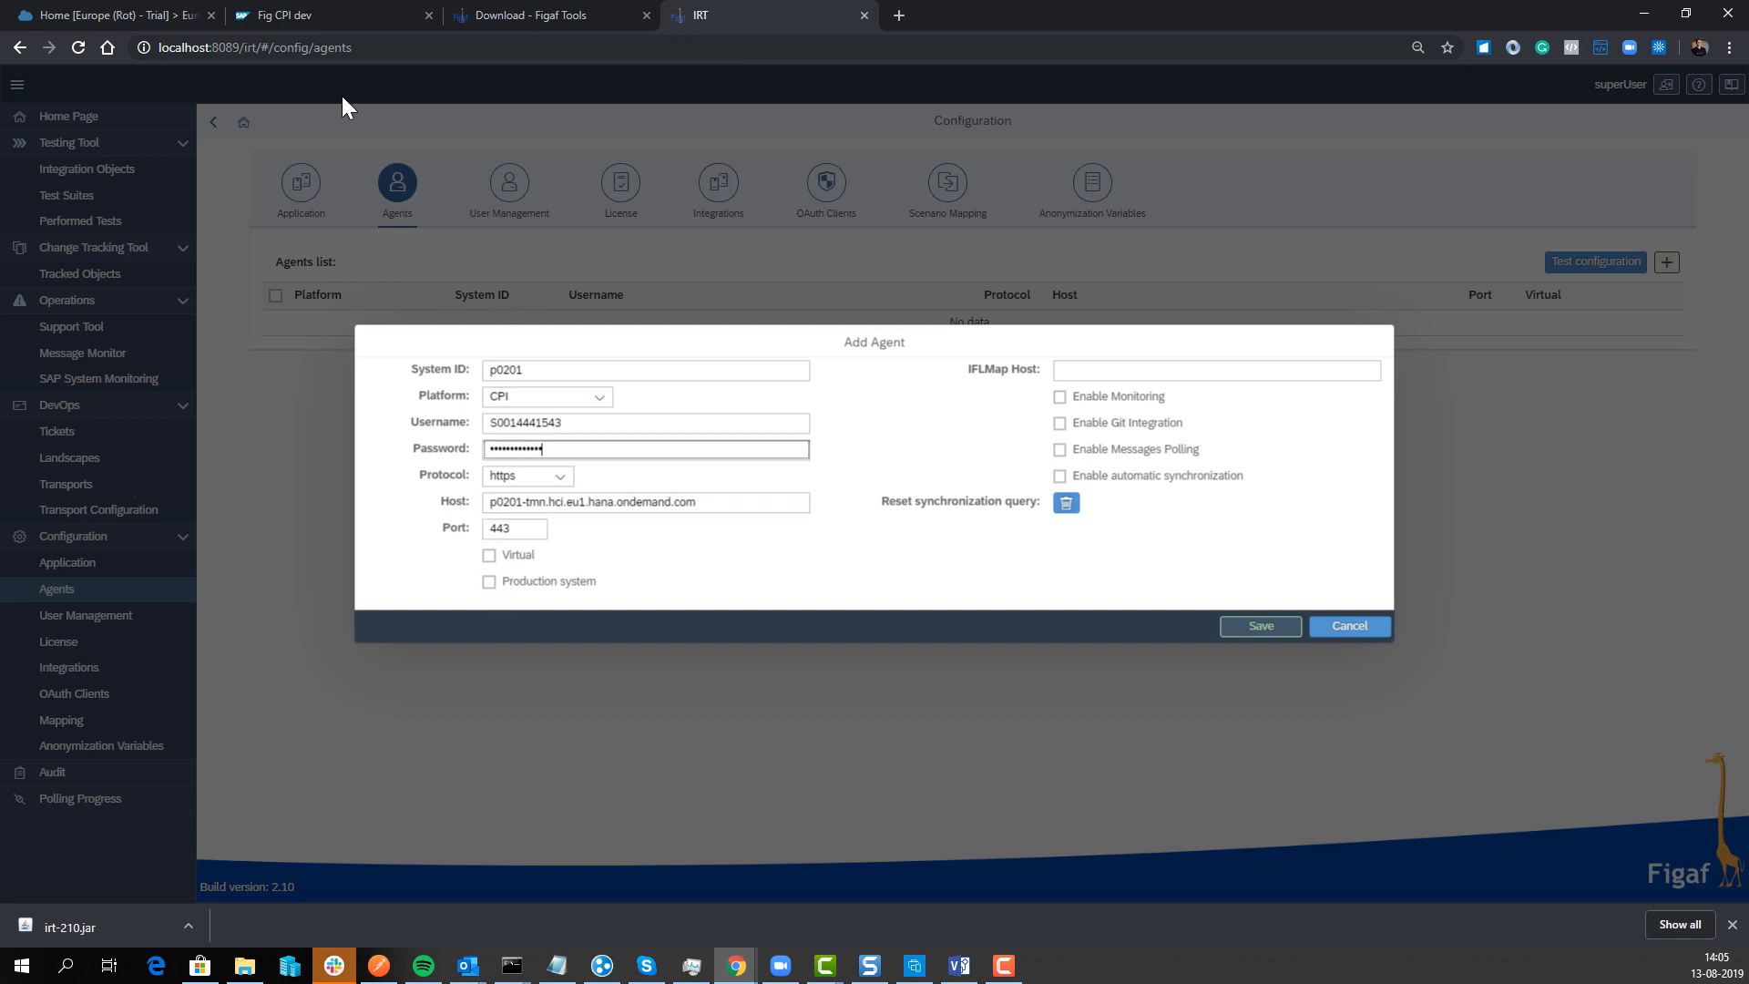
Step: Copy the iflmap host from CPI deployed-content monitoring into the IFLMap Host field
click(292, 9)
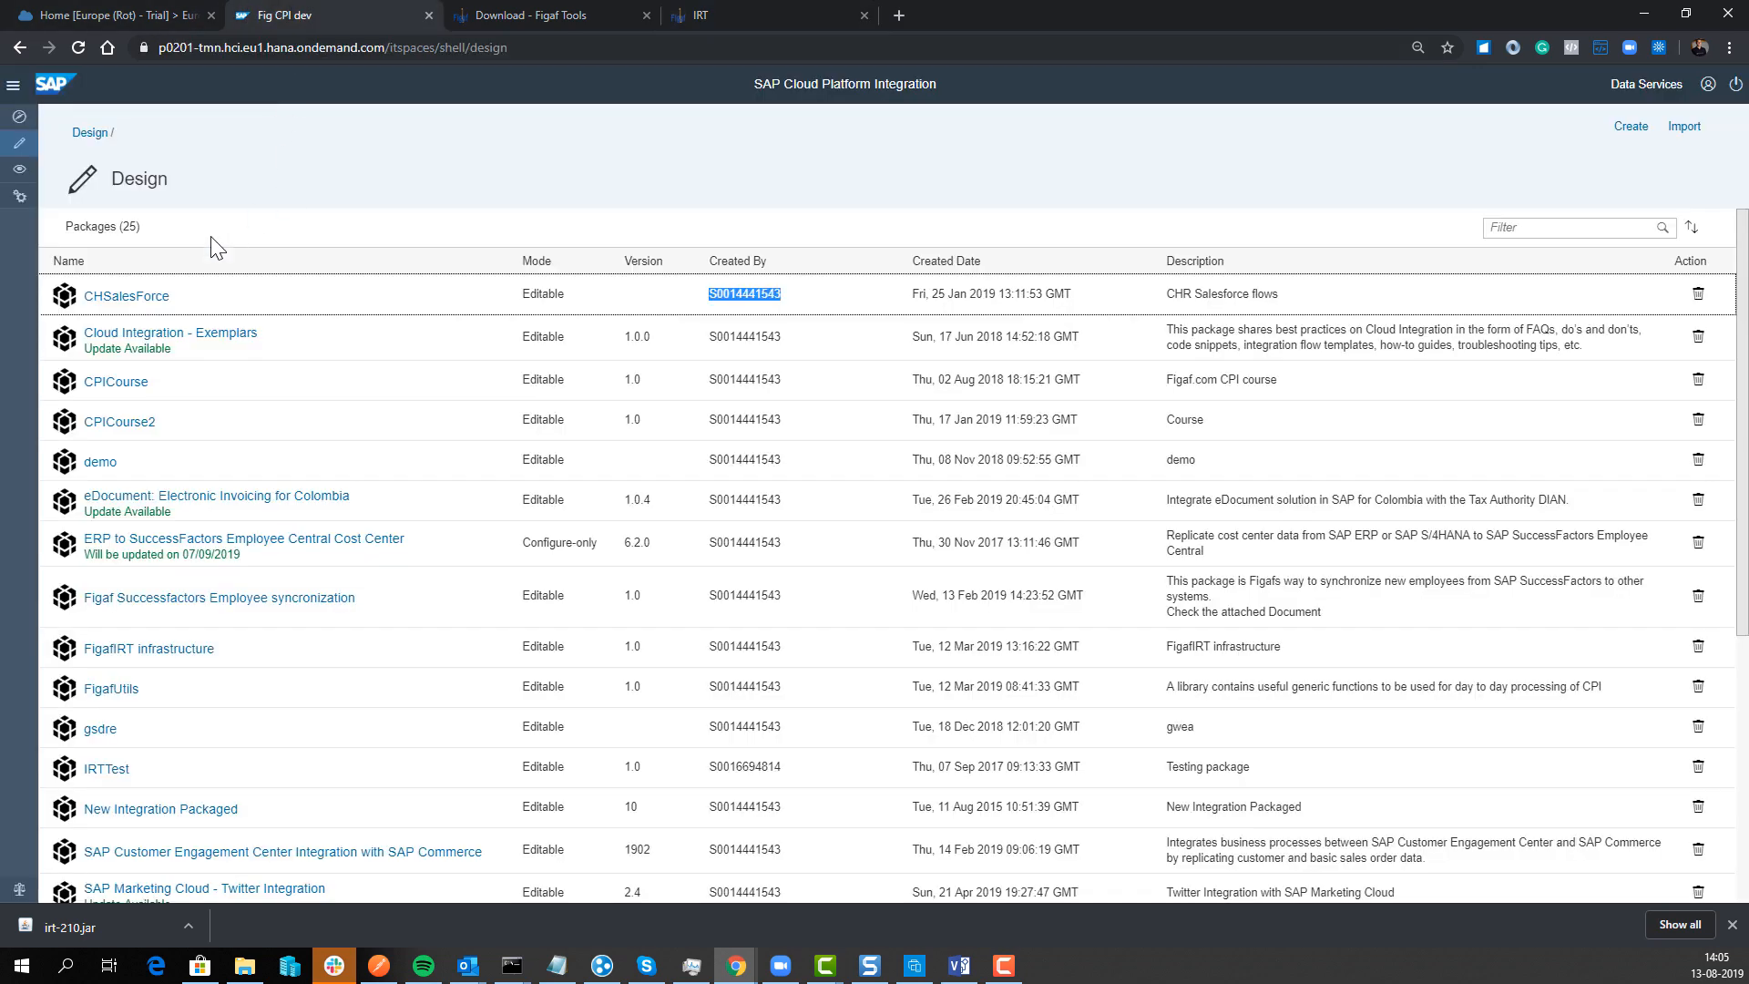
click(20, 171)
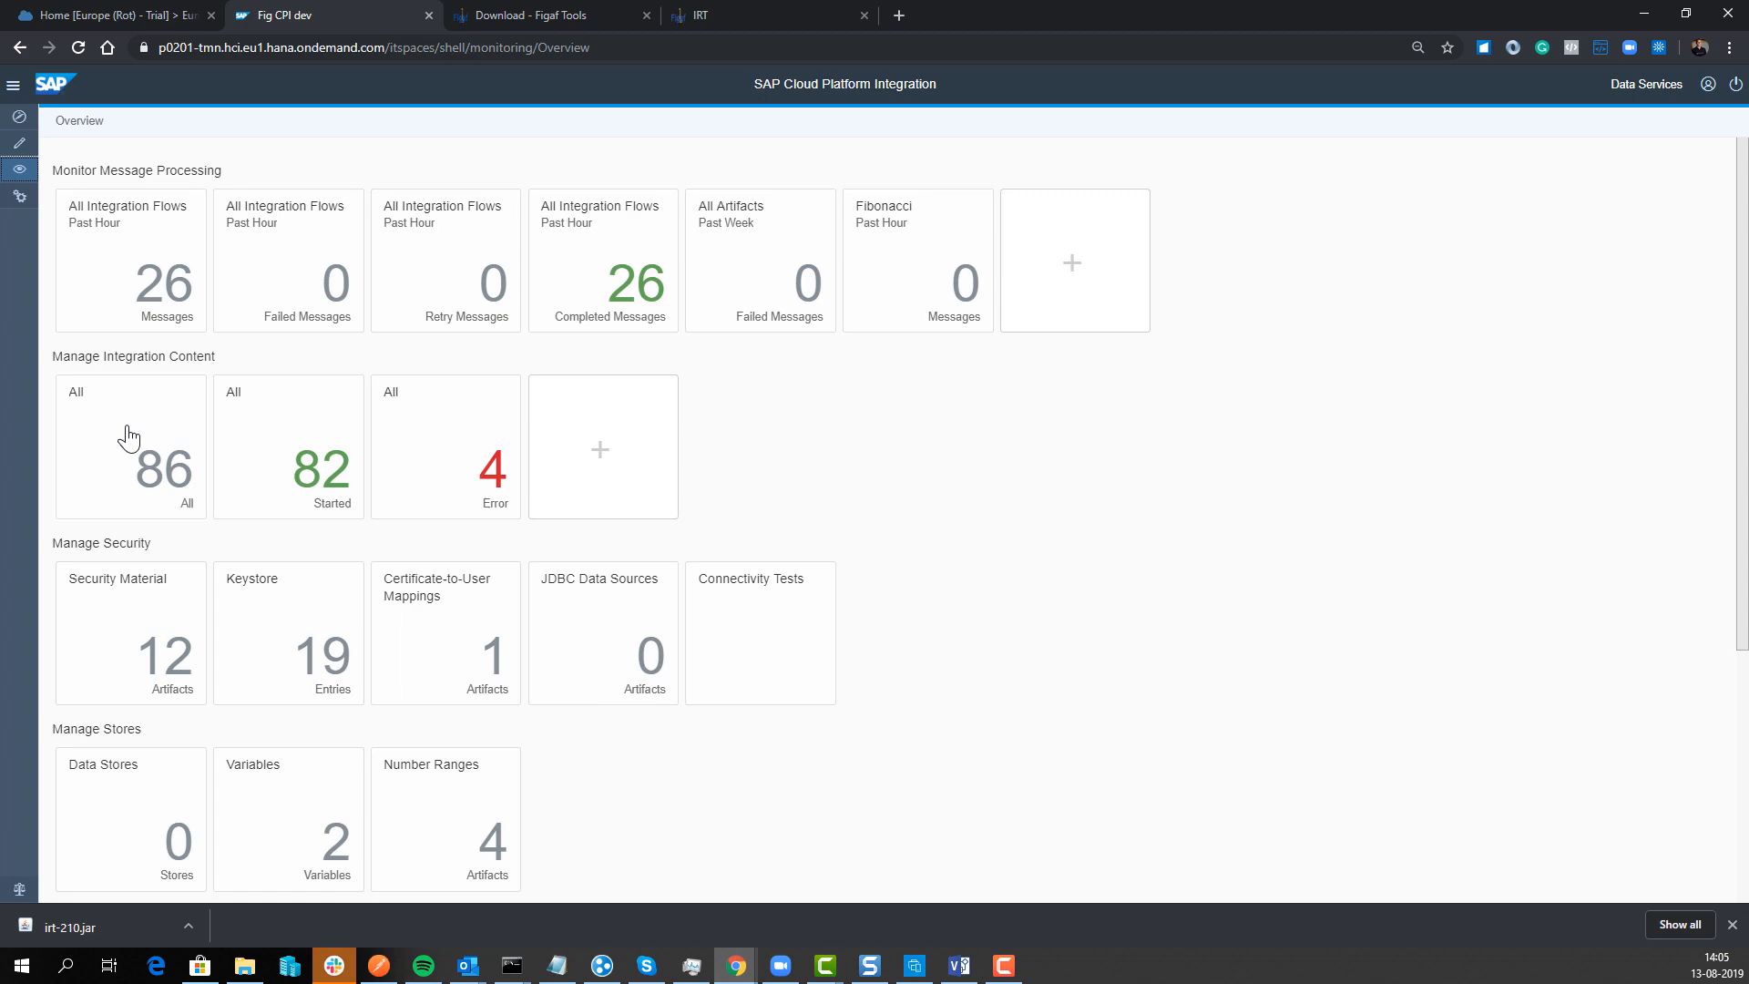
click(127, 438)
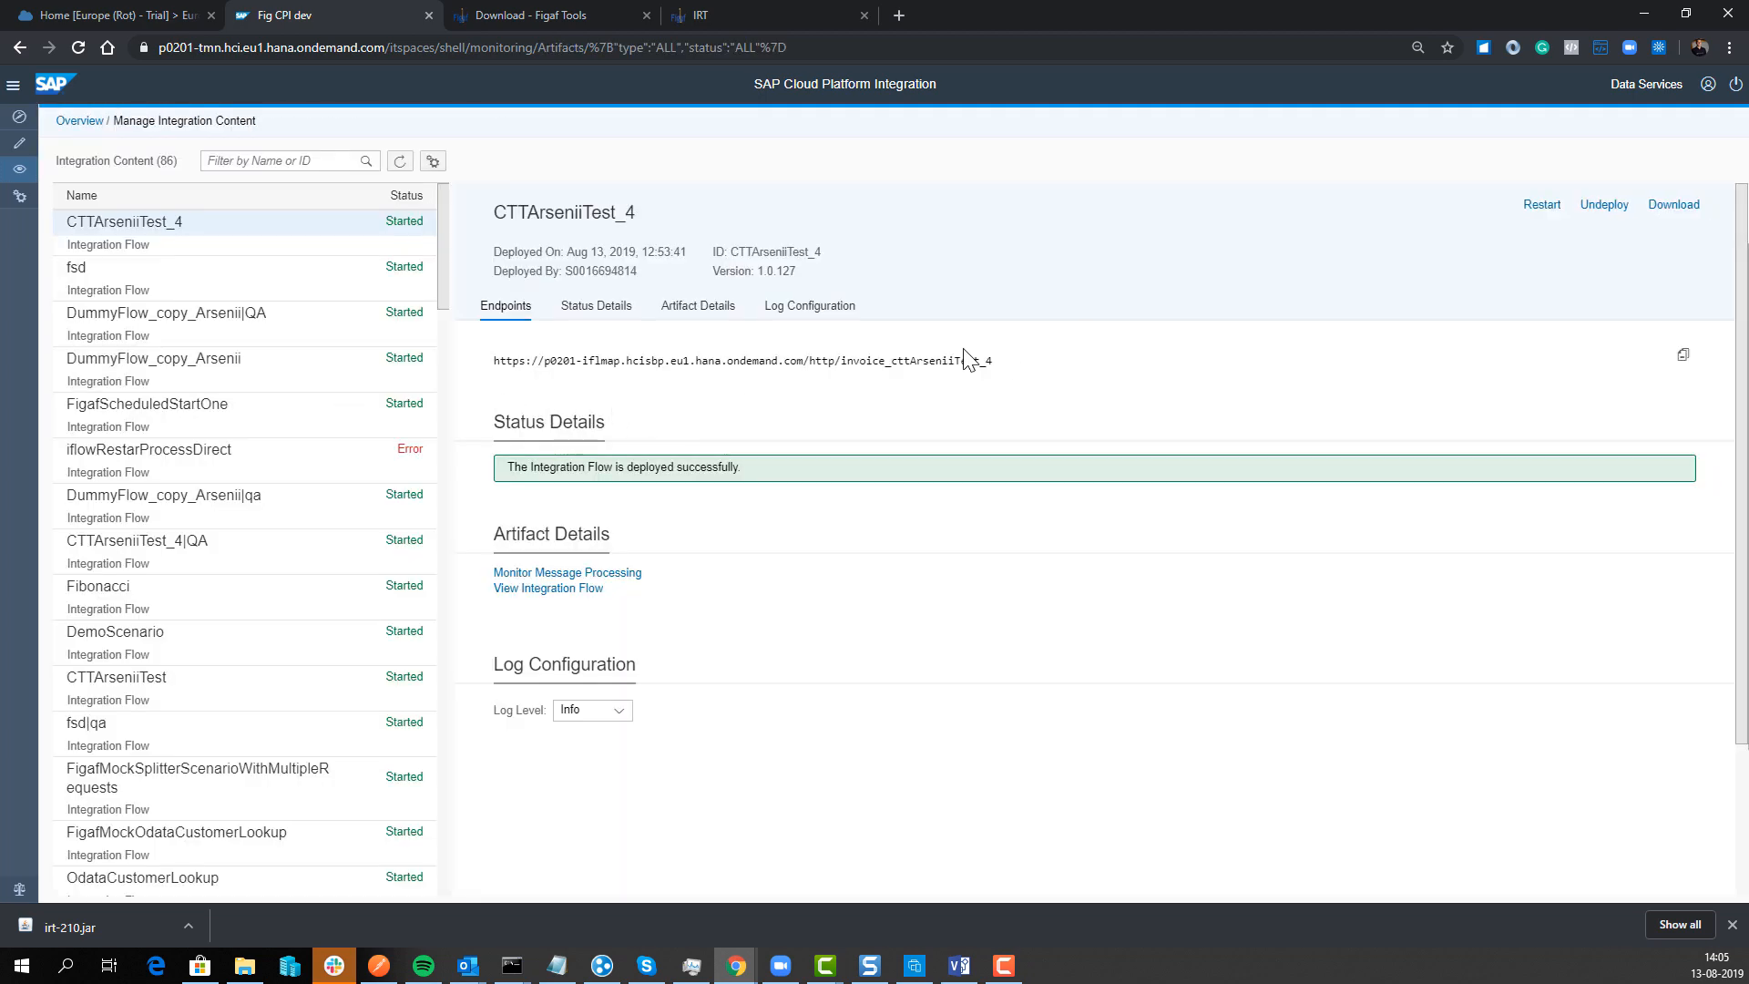
drag(805, 360, 544, 362)
key(ctrl+c)
click(702, 15)
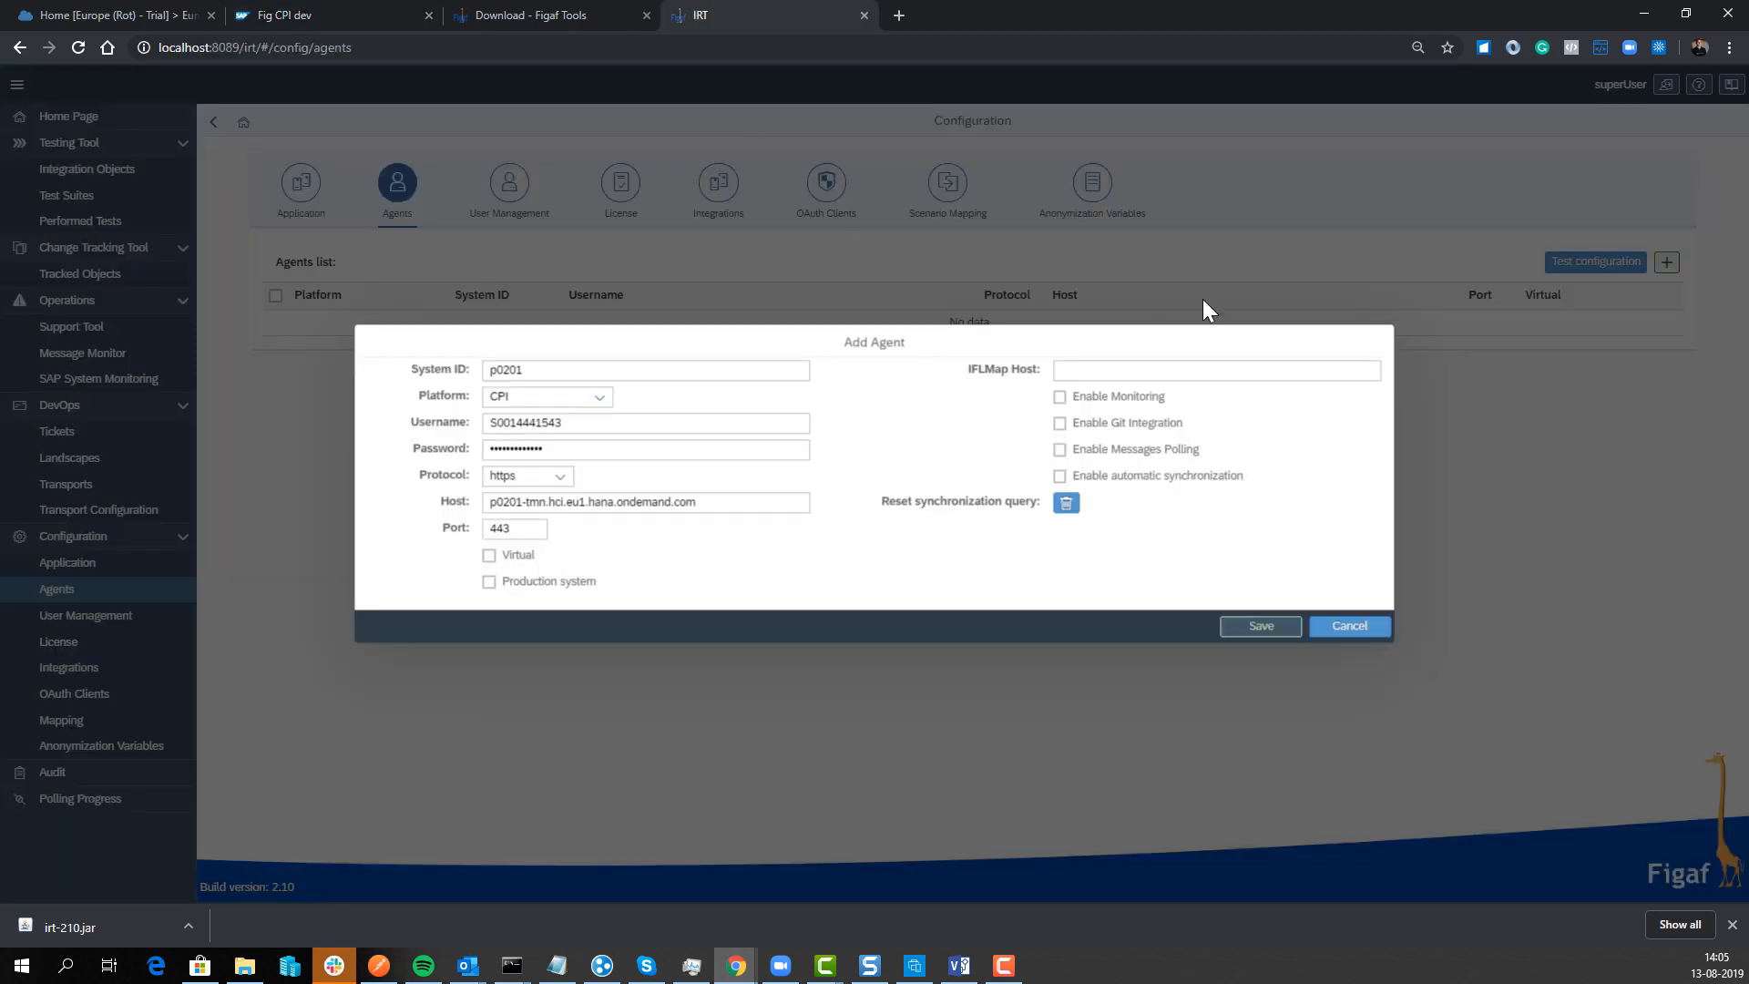
click(1121, 369)
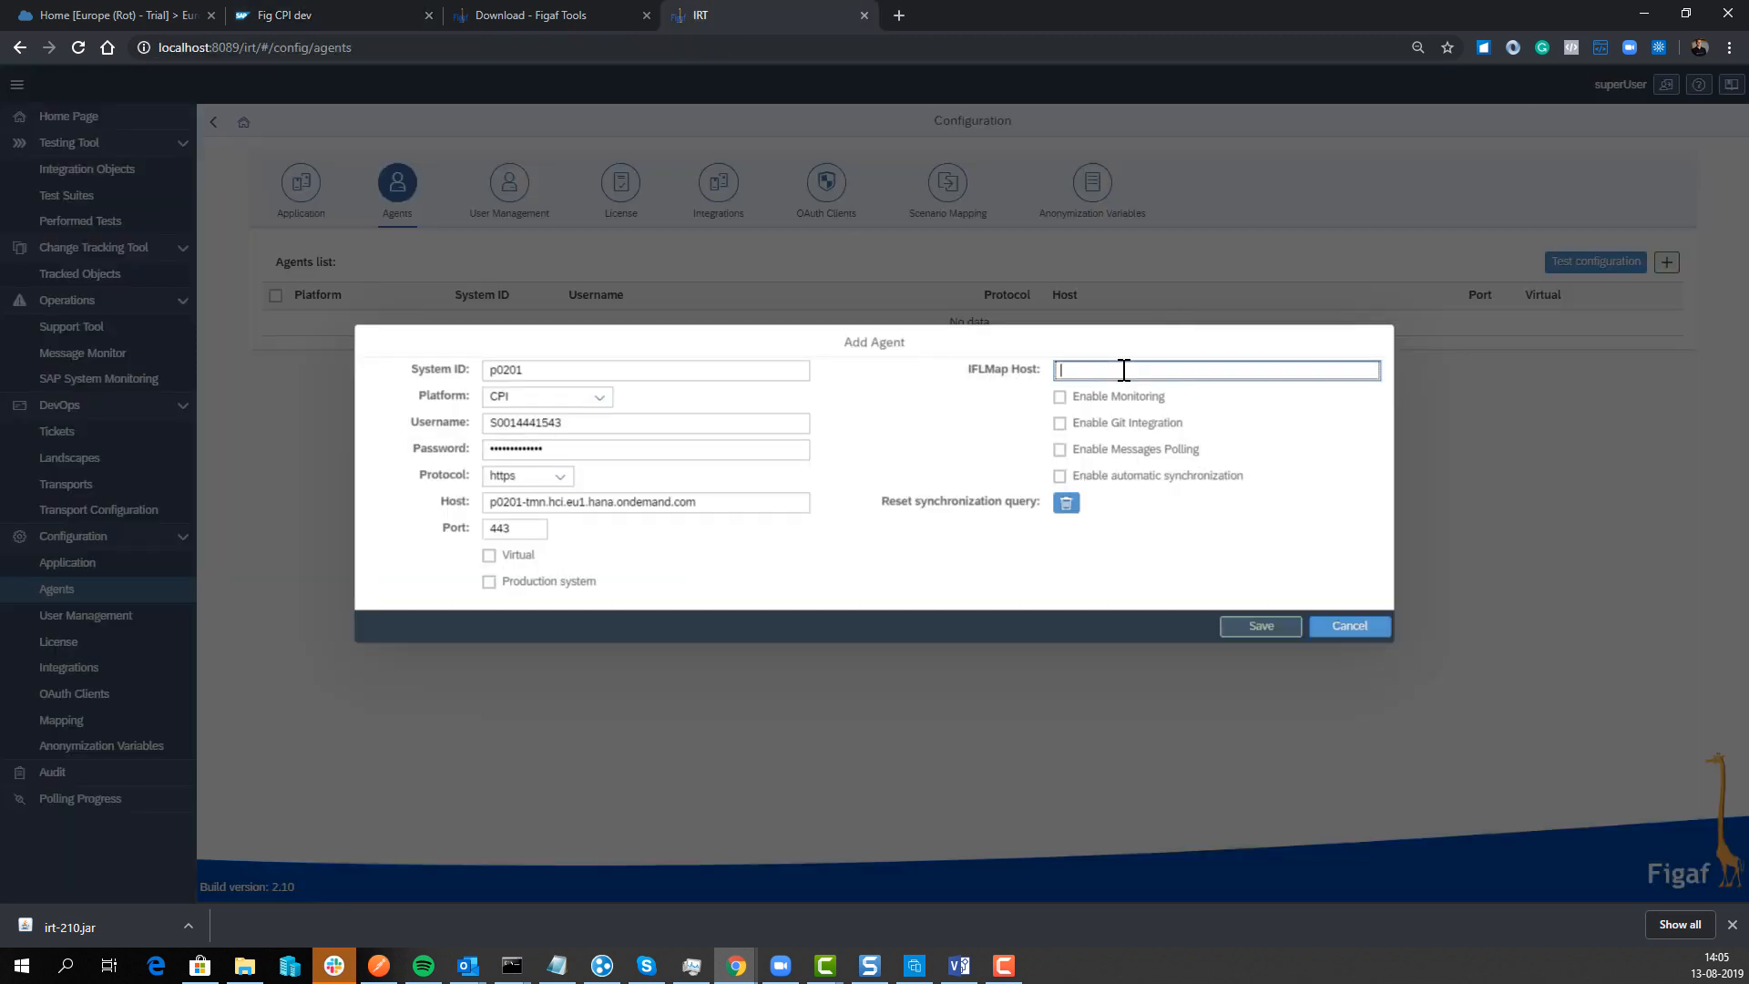
key(ctrl+v)
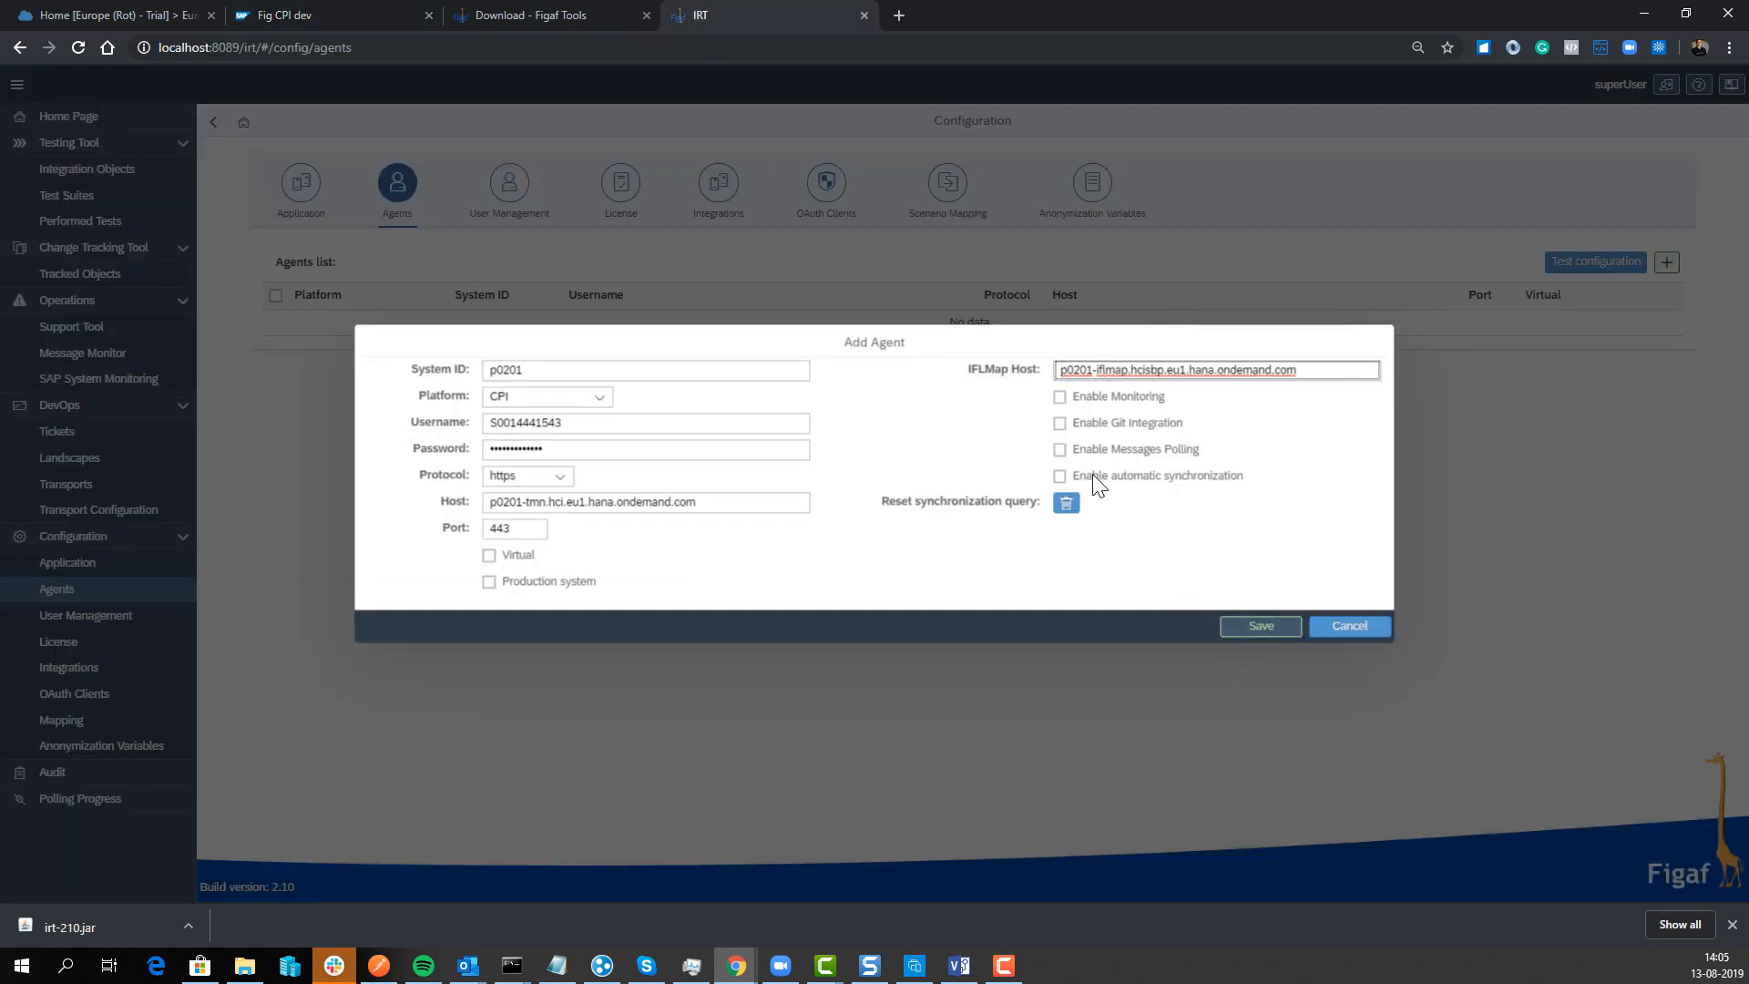
Step: Save agent p0201, then run its connection test and confirm API Access
click(1255, 626)
click(983, 525)
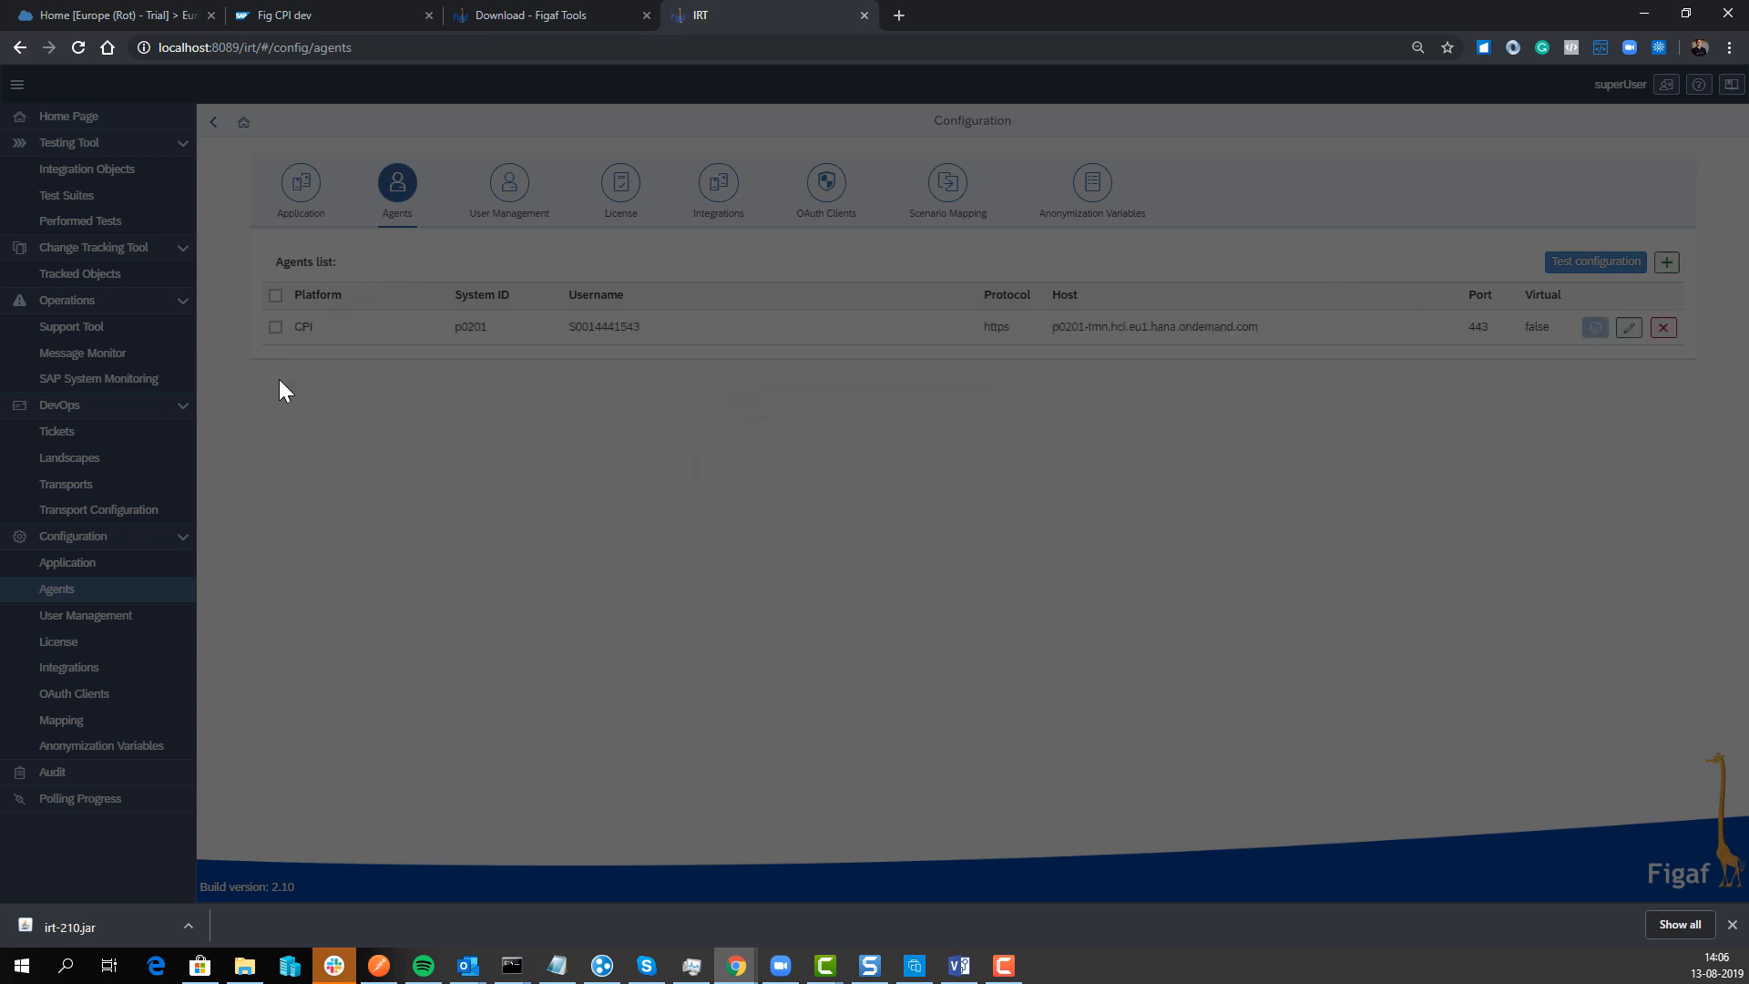
click(275, 326)
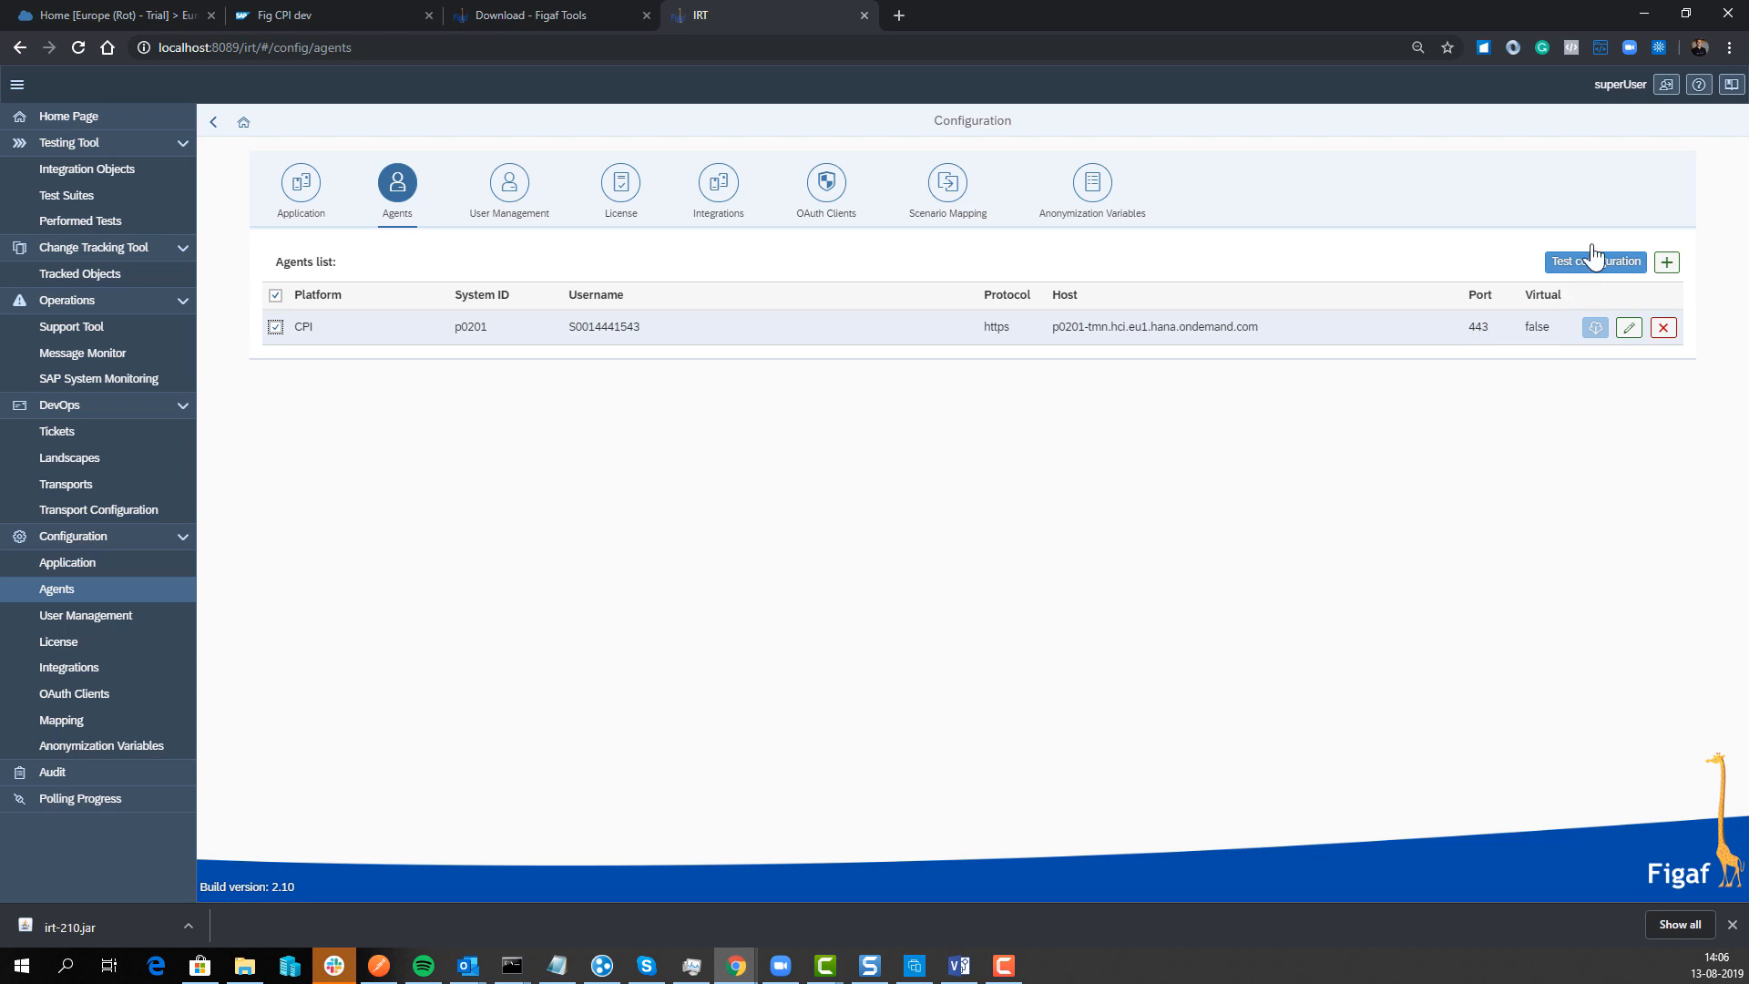
click(1587, 266)
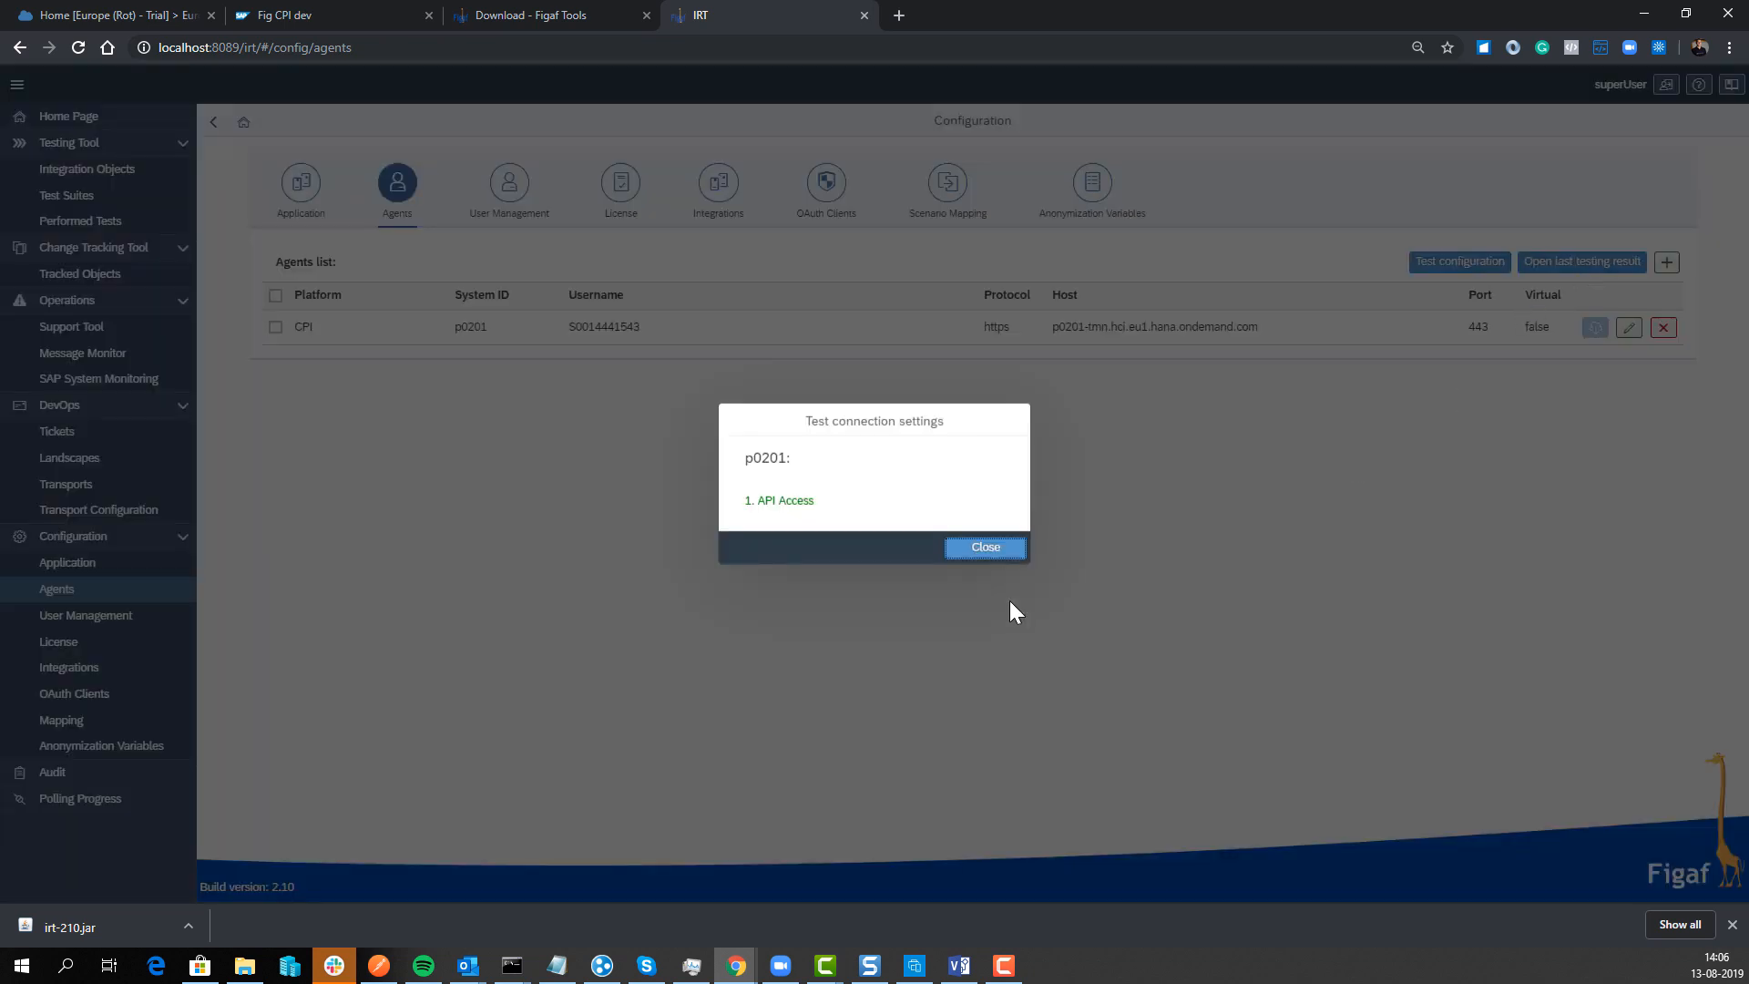
click(972, 566)
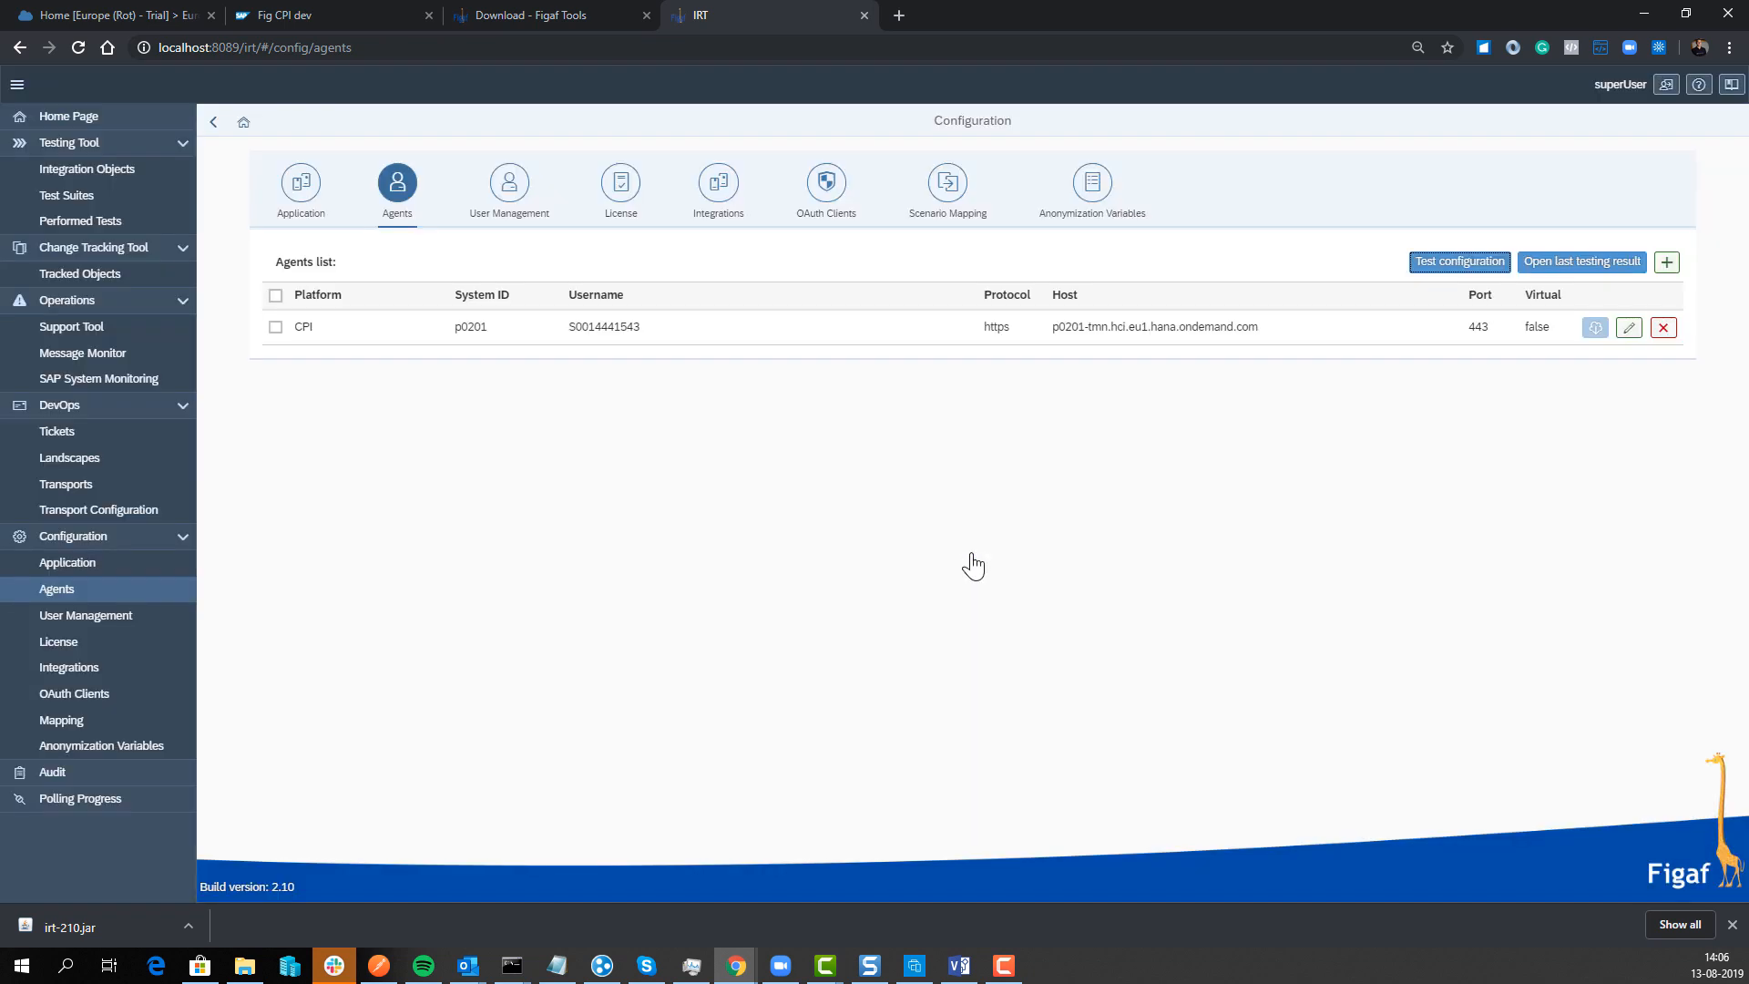
Step: Synchronize p0201's tracked objects, accepting the 340 results, then return to the Agents list
click(165, 277)
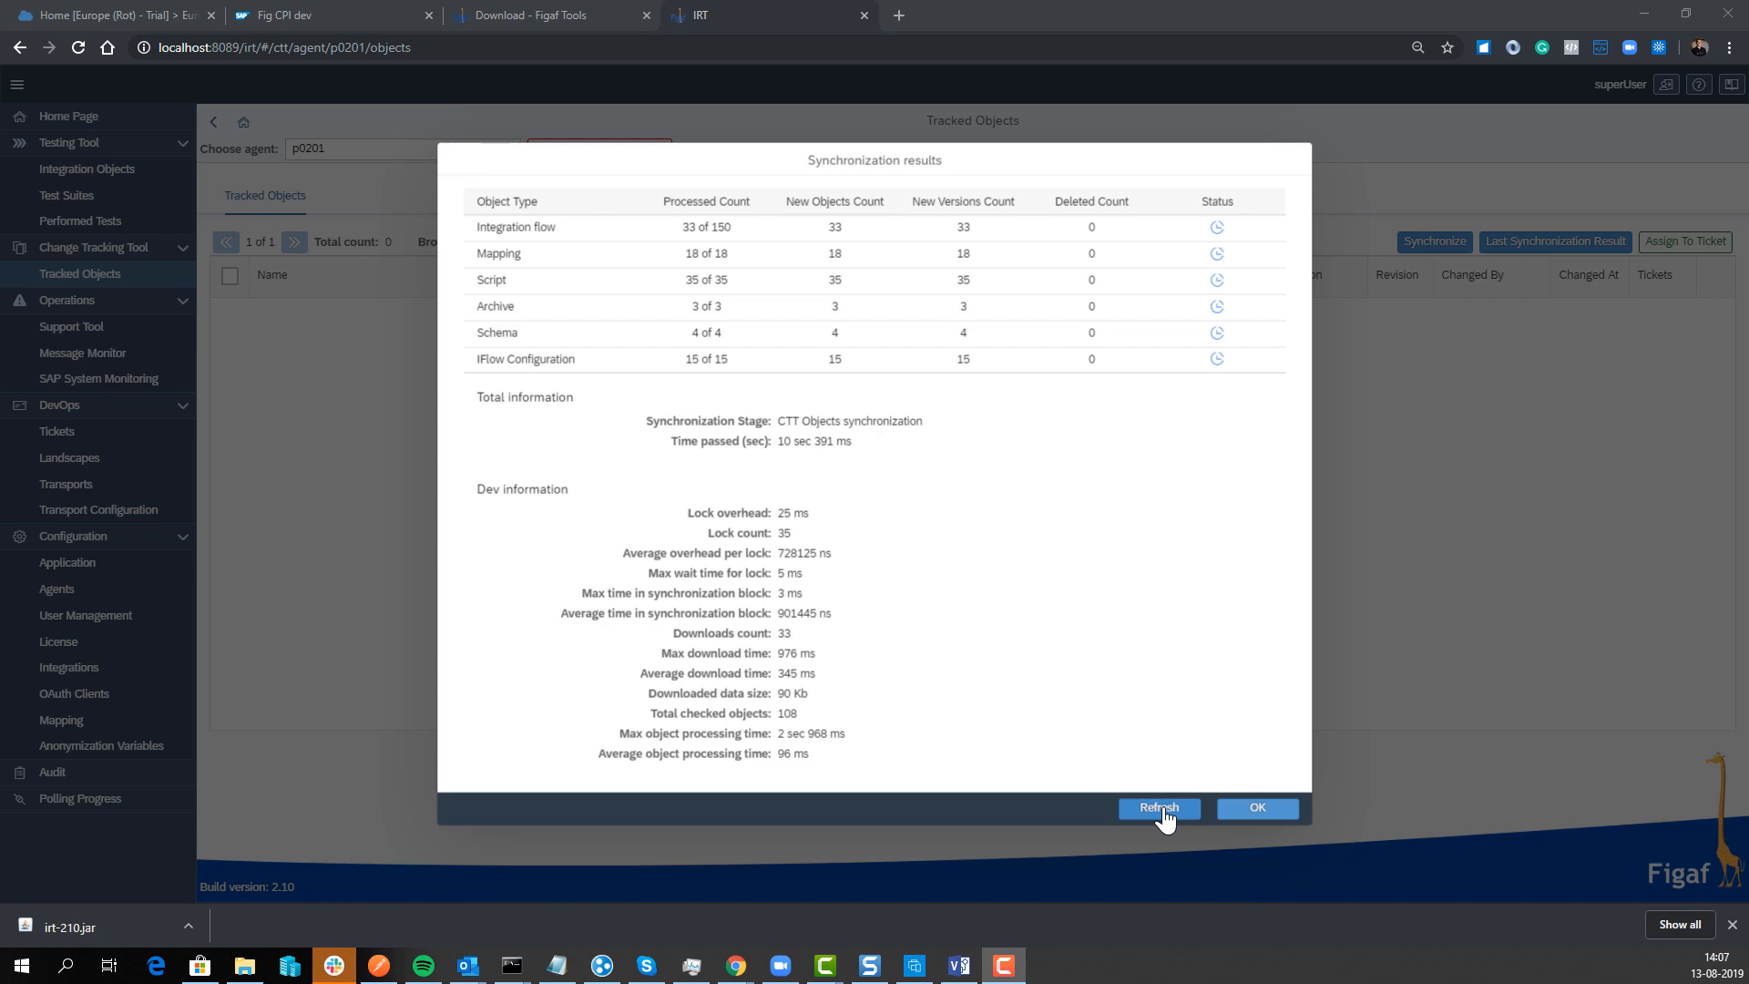
click(1225, 807)
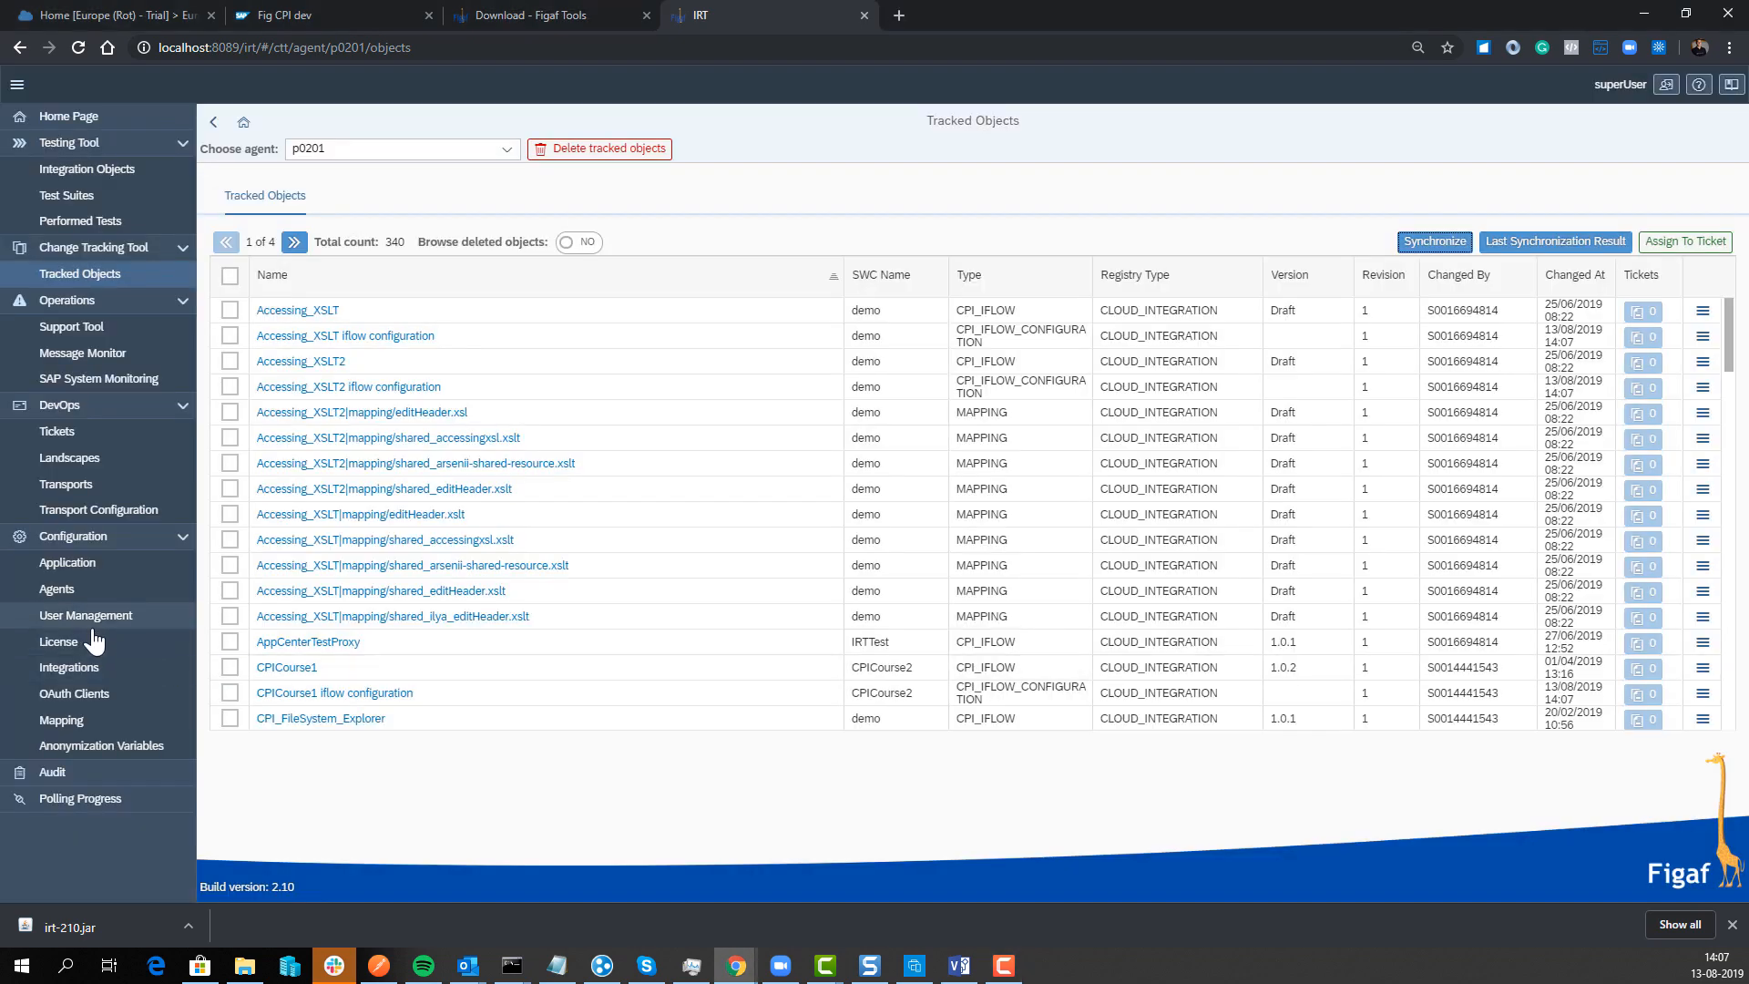
click(89, 590)
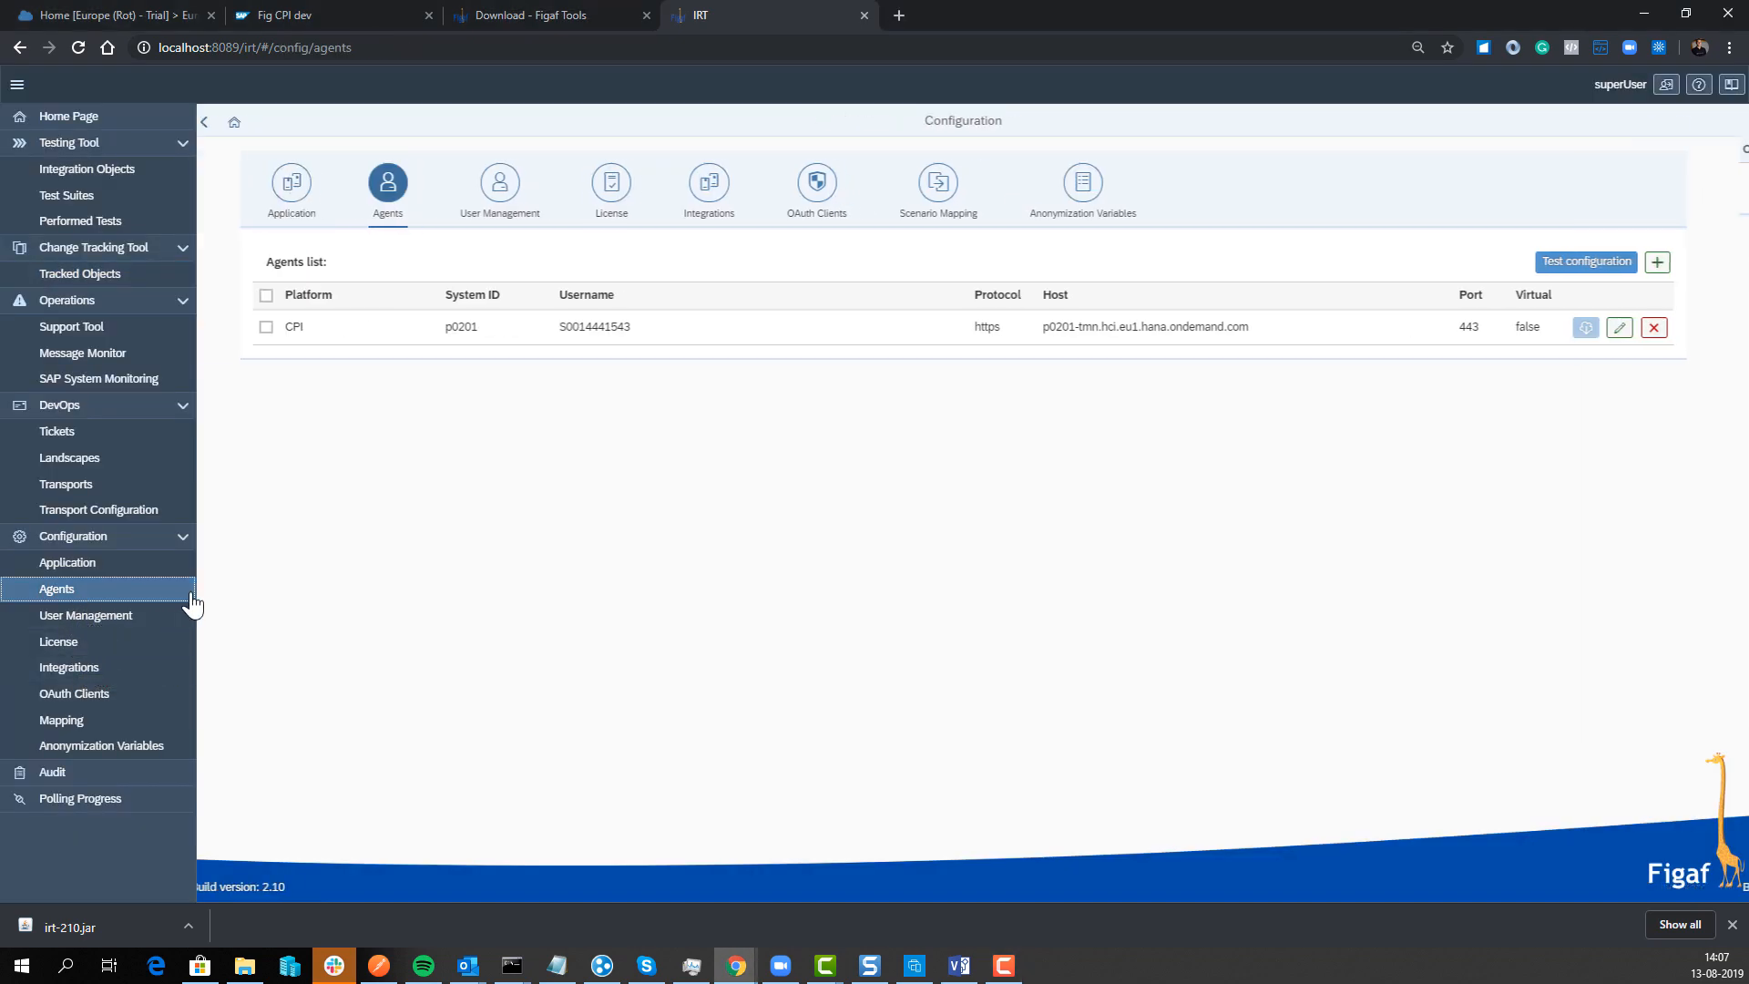
Step: Edit agent p0201 and tick Enable Git Integration to reveal the Git remote fields
click(1630, 328)
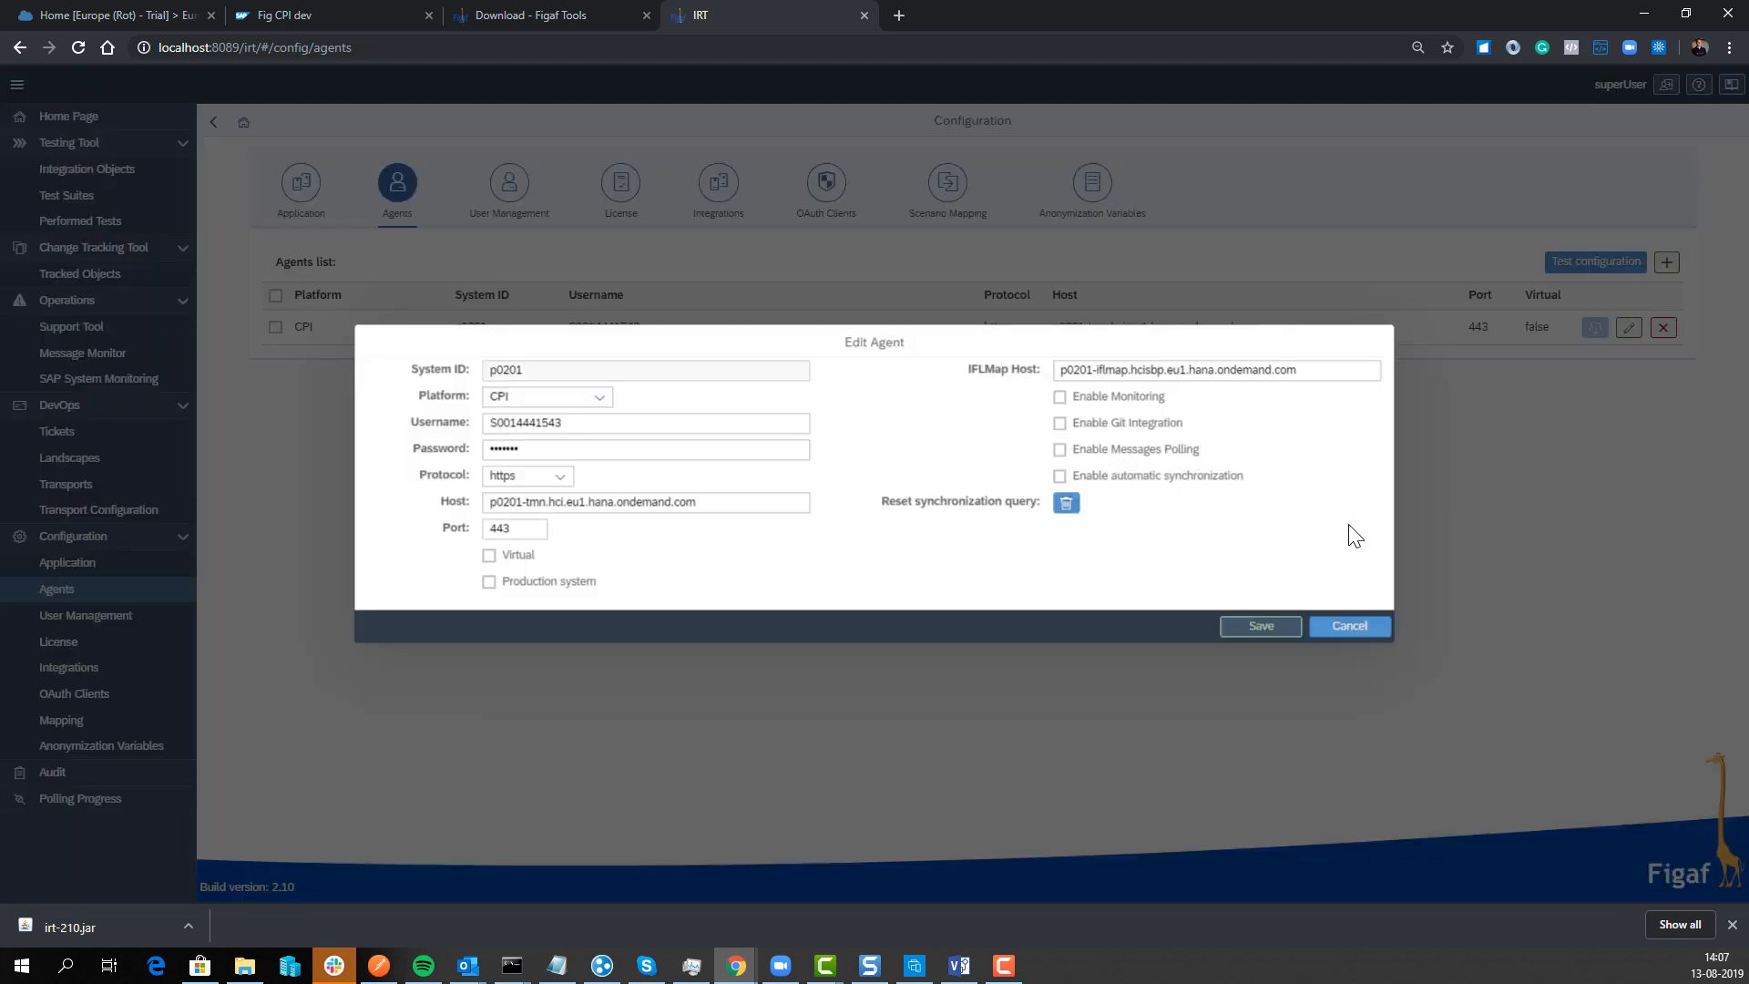
click(1057, 424)
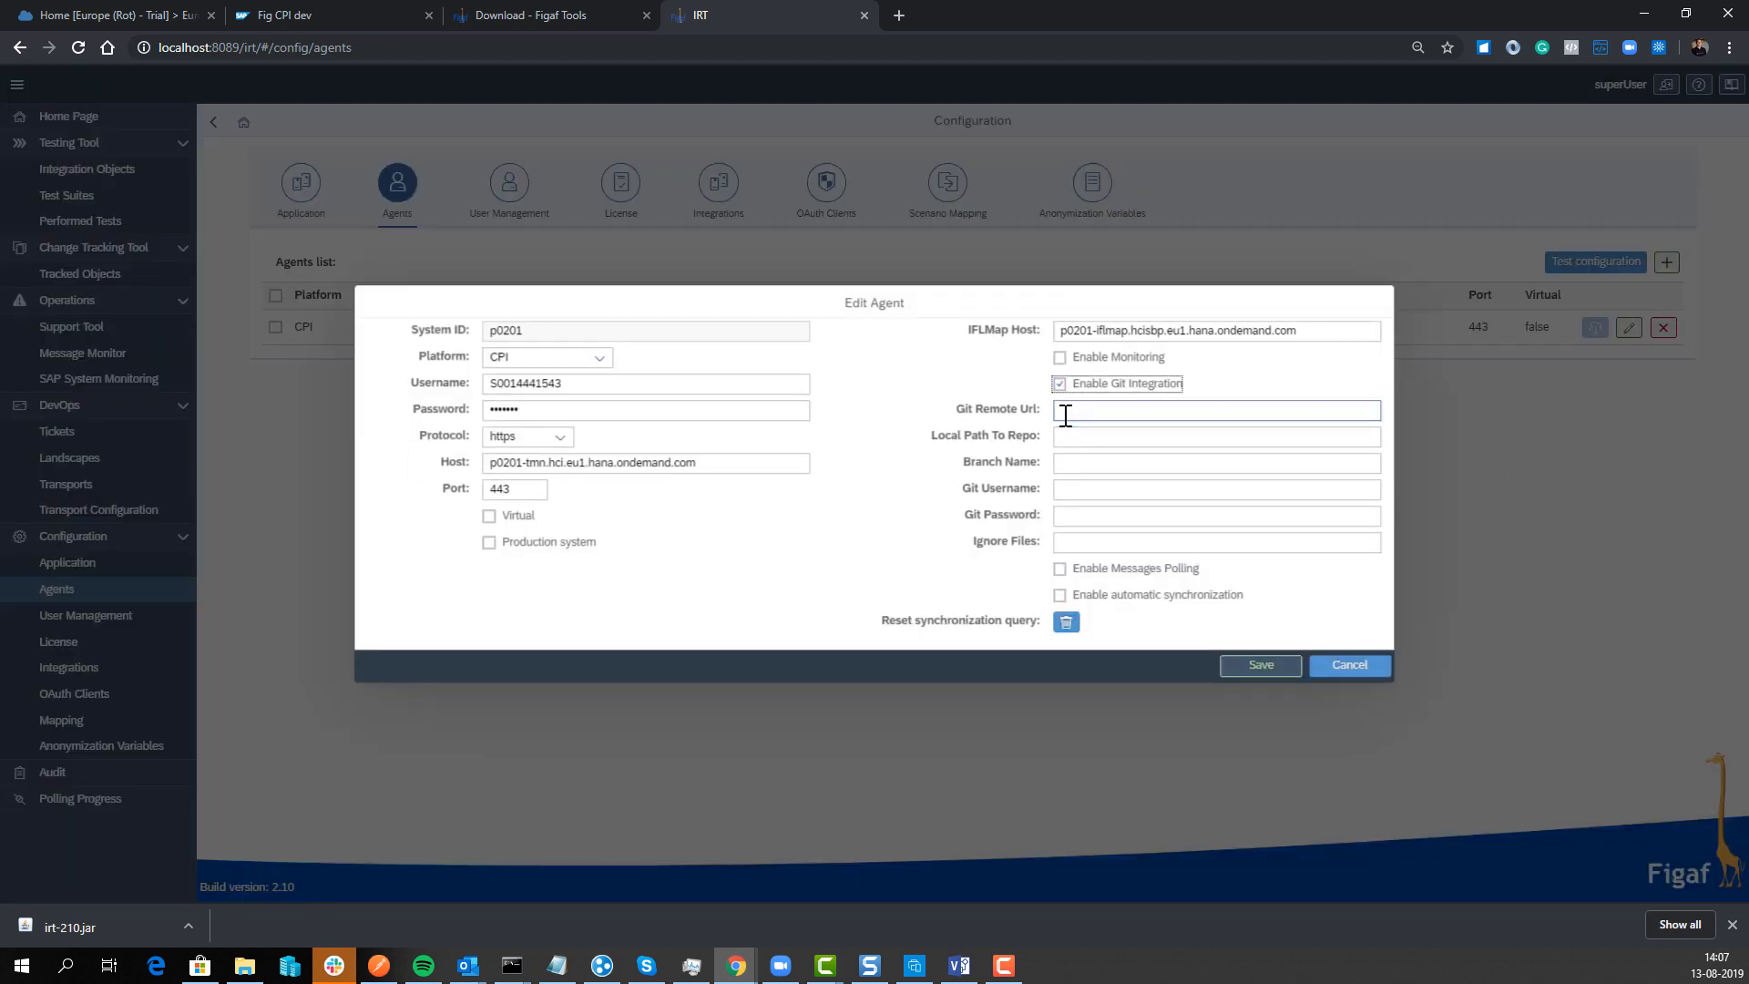
click(1065, 414)
click(1054, 409)
click(1056, 411)
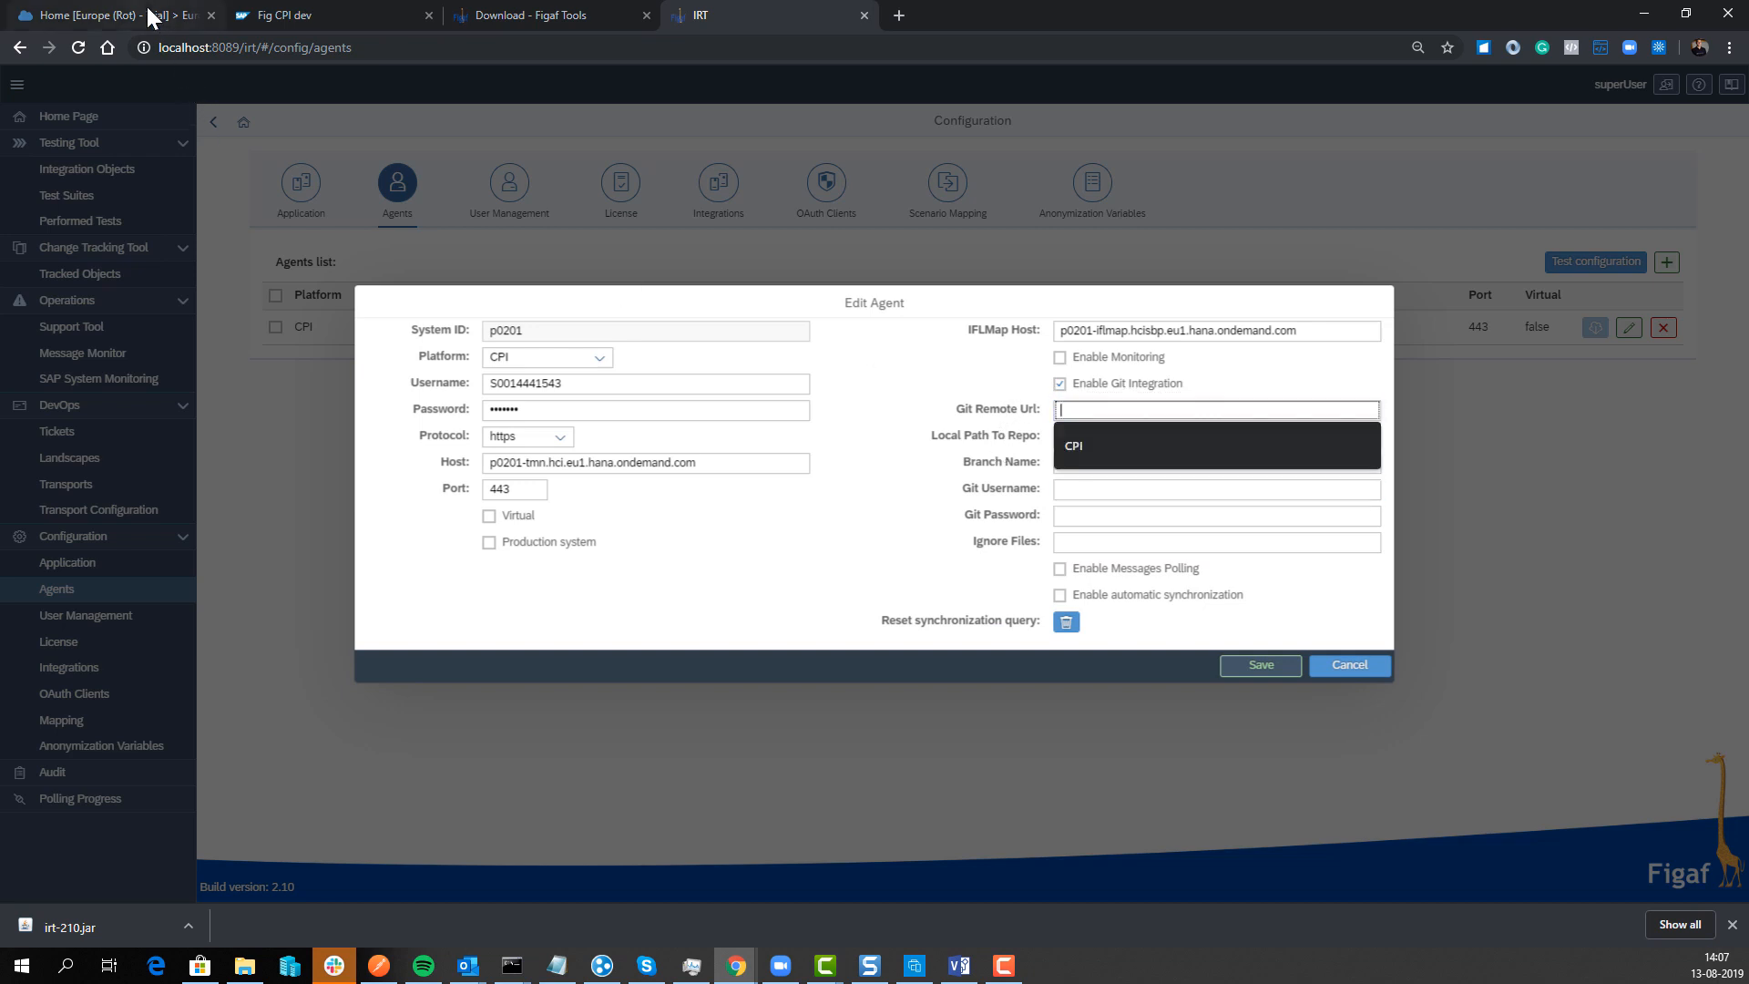
click(151, 17)
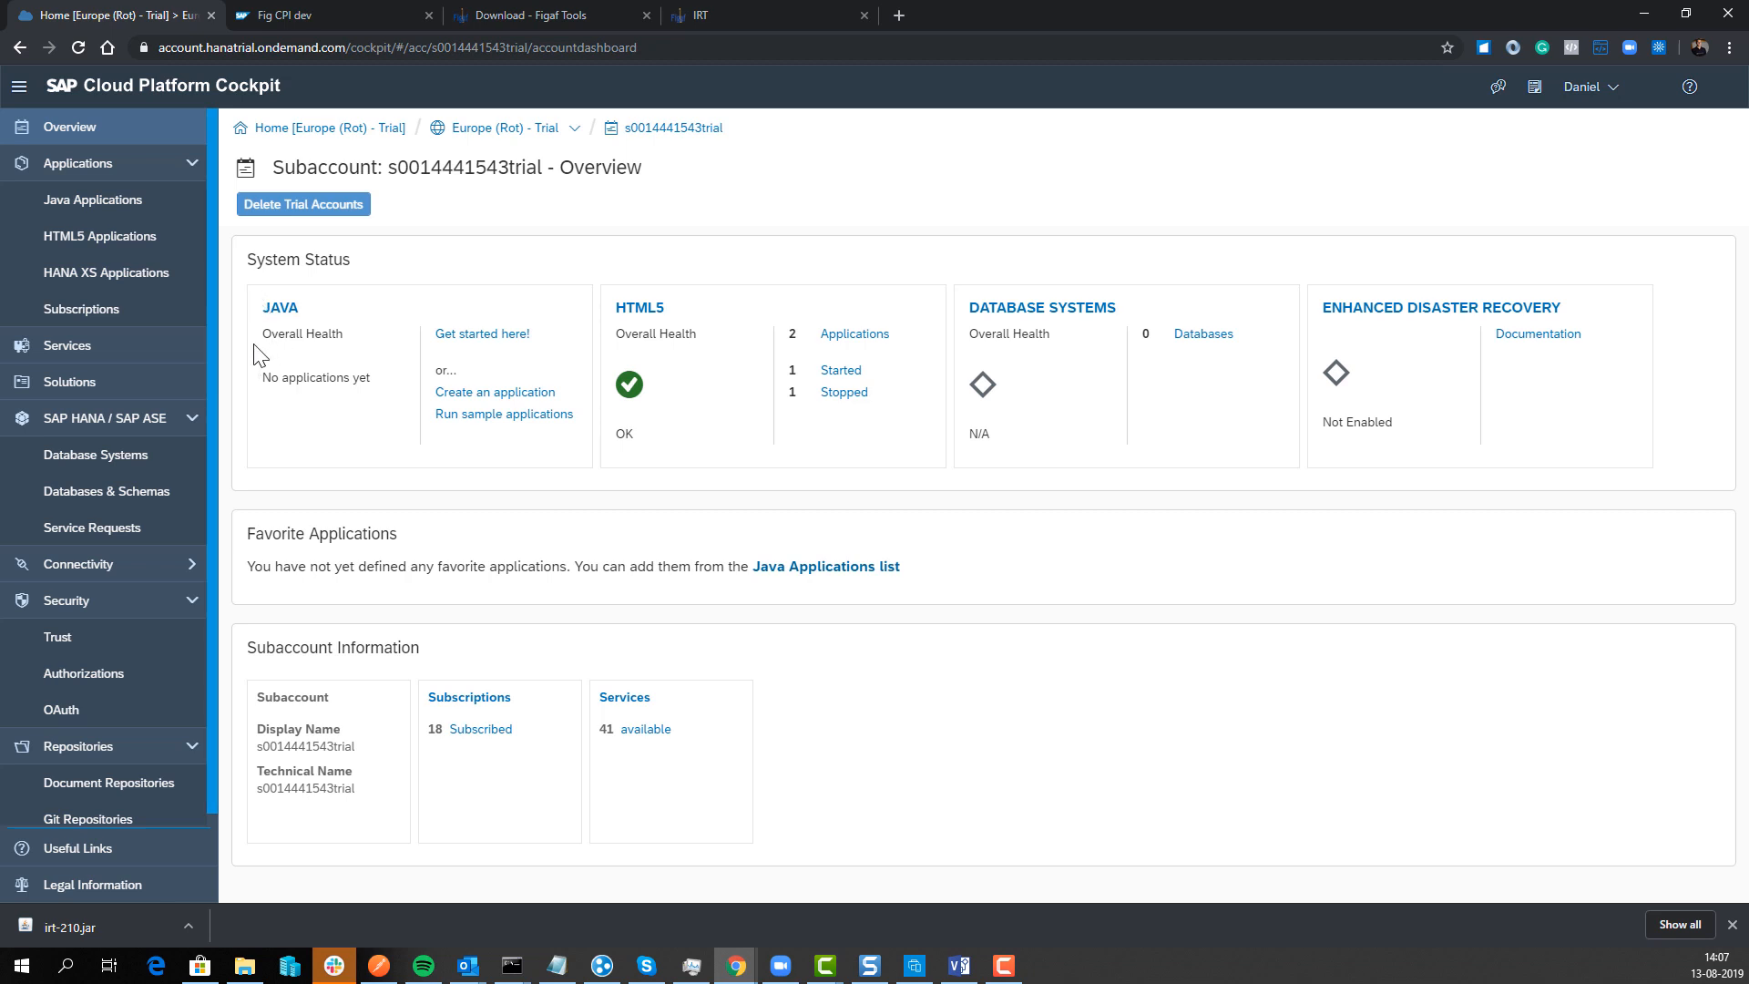
Step: Create a new Git repository named irtcpi4 under the subaccount's Git Repositories
click(80, 817)
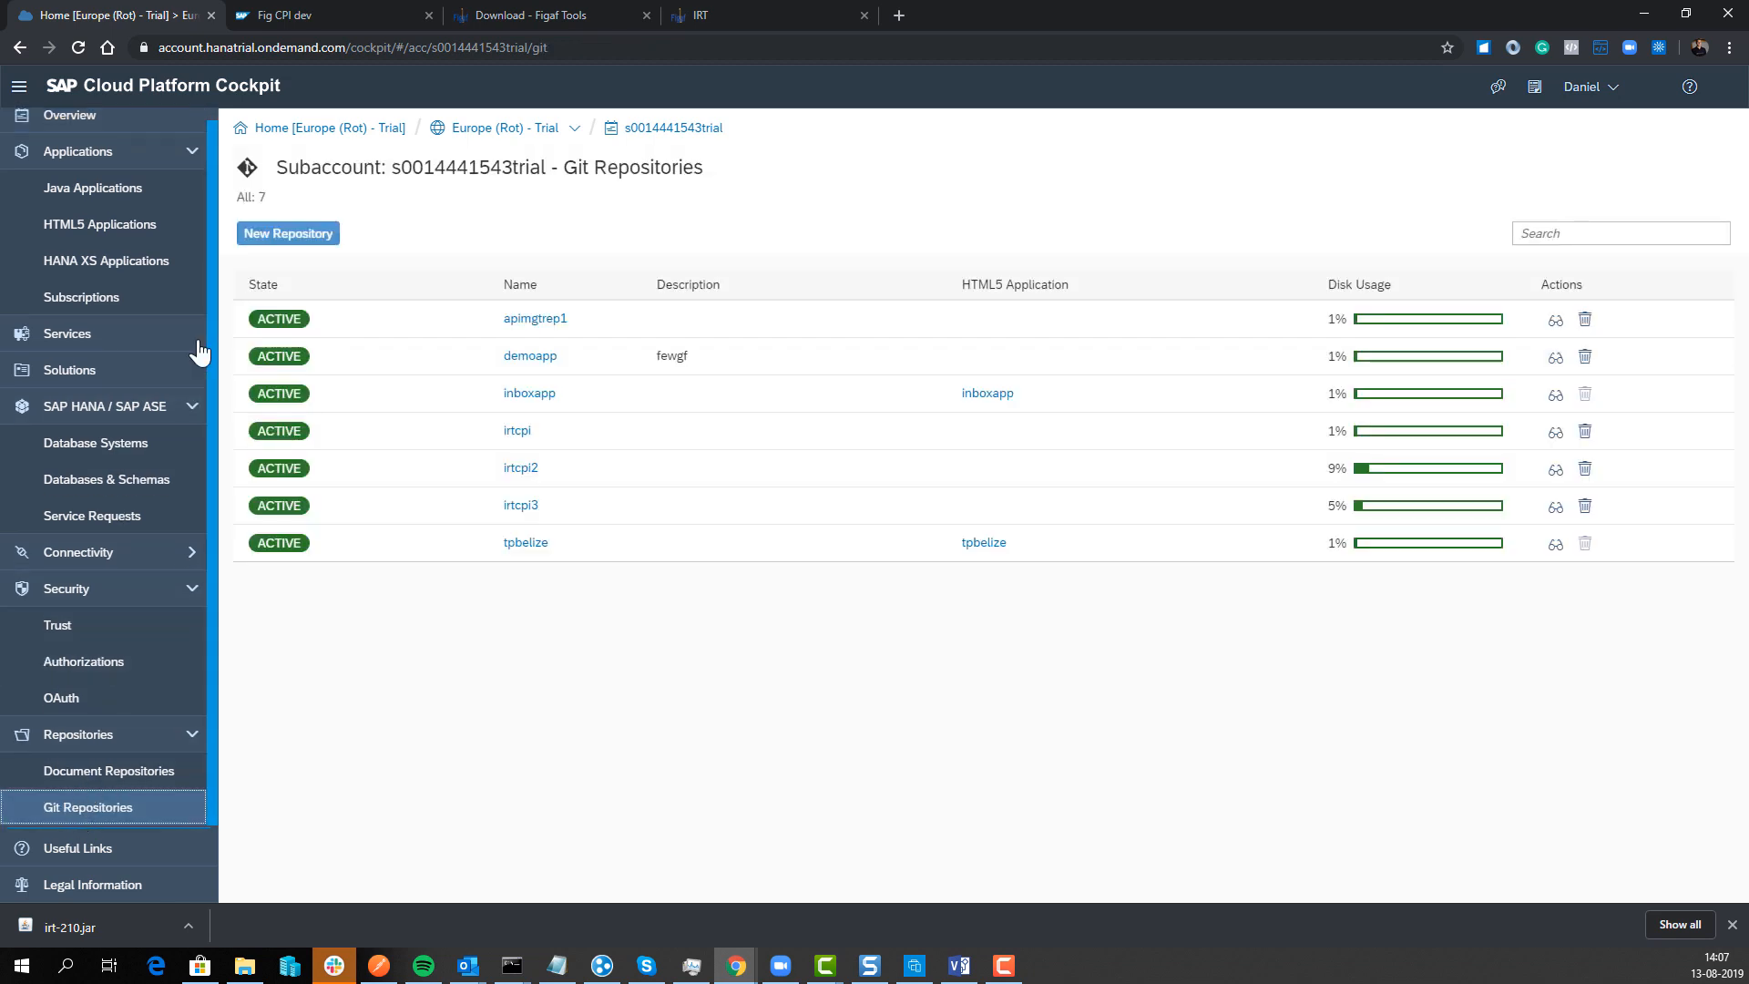
click(288, 233)
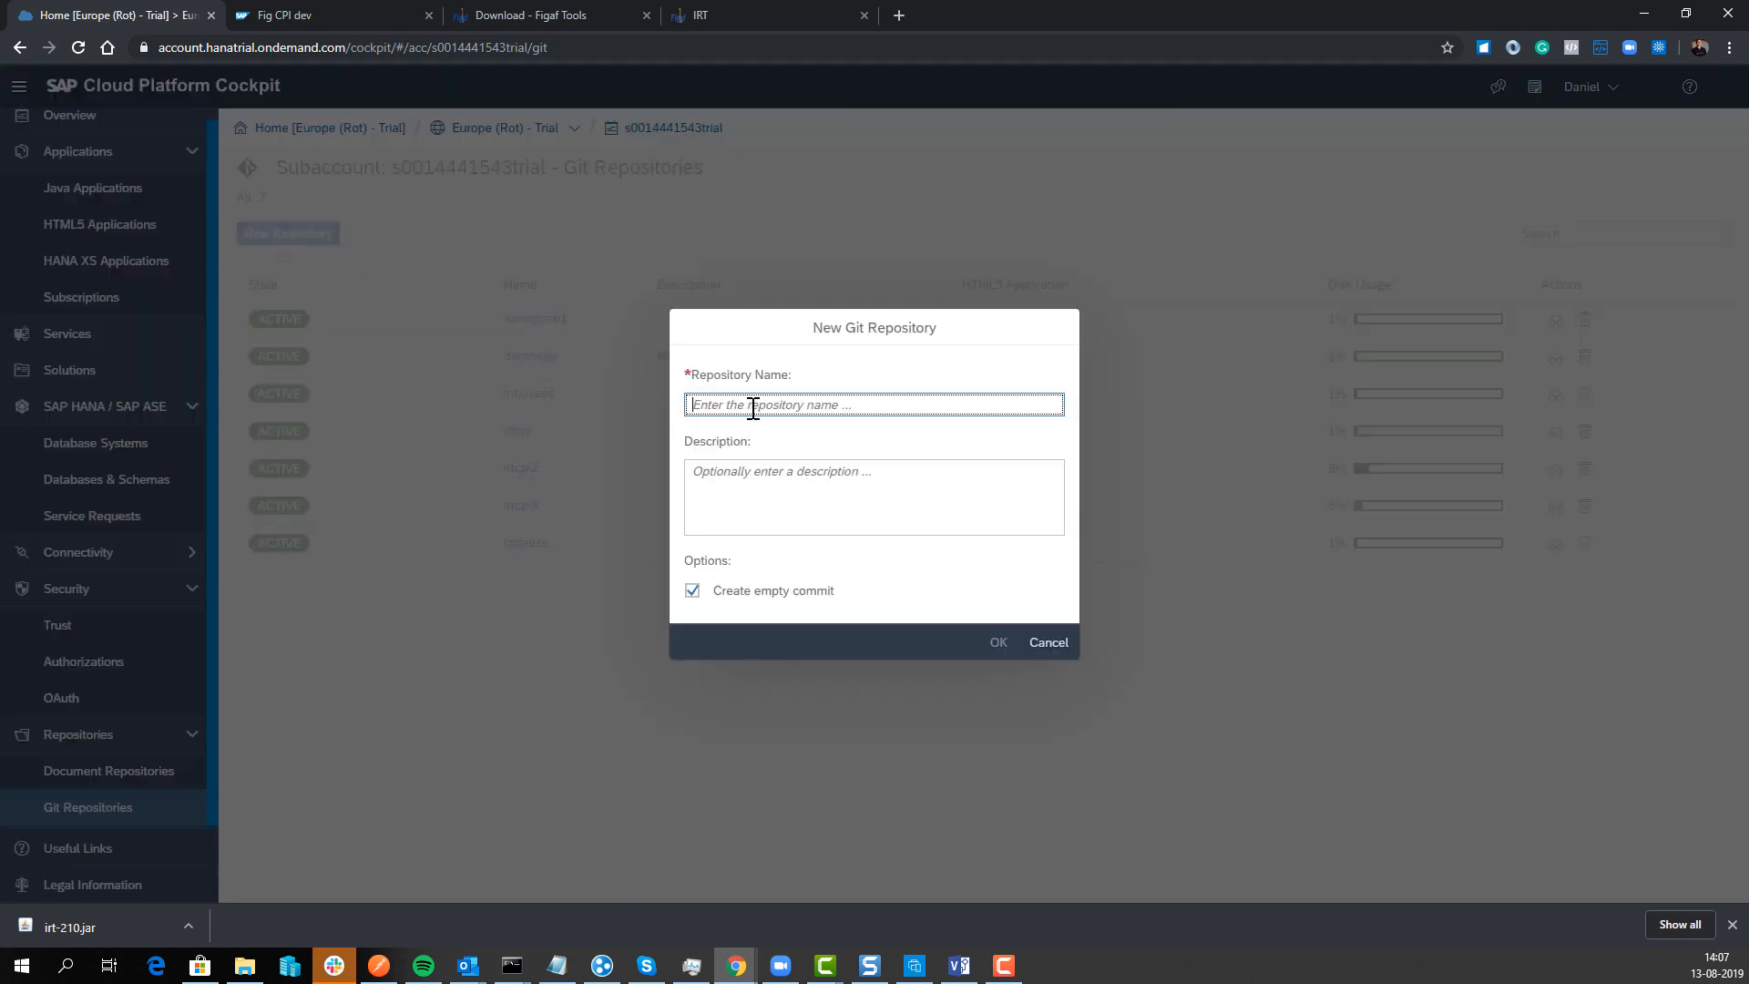
text(irtcpi4)
key(Tab)
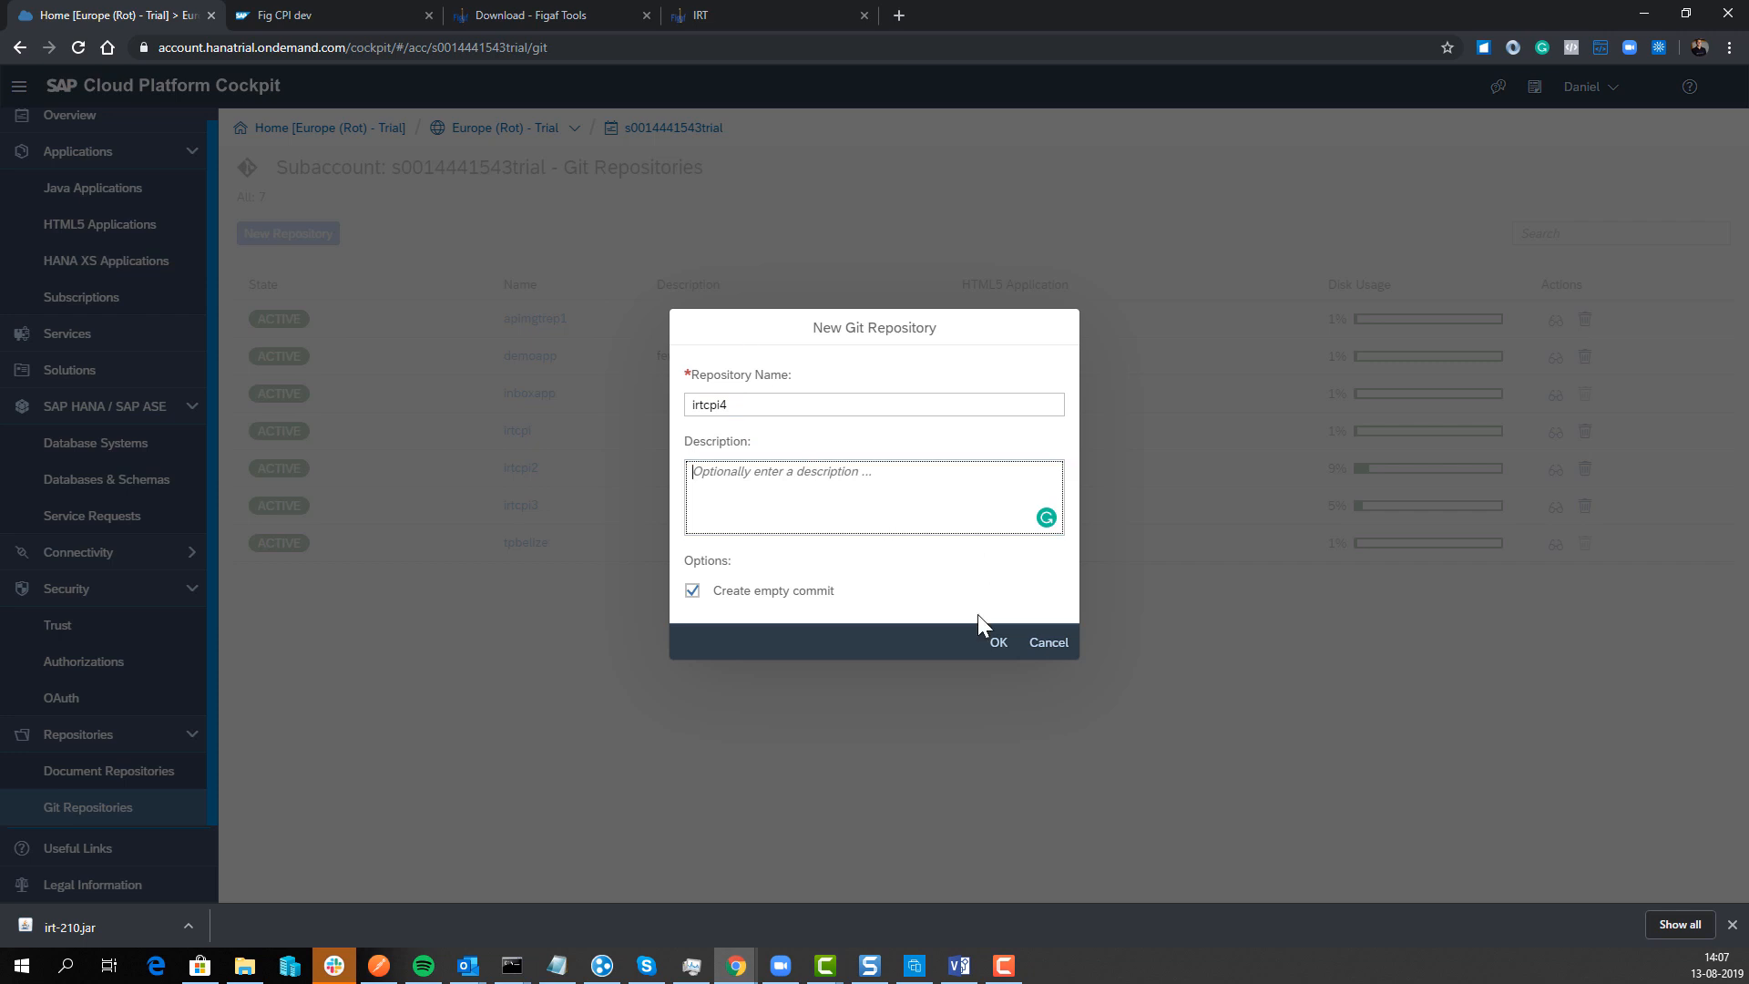
click(999, 642)
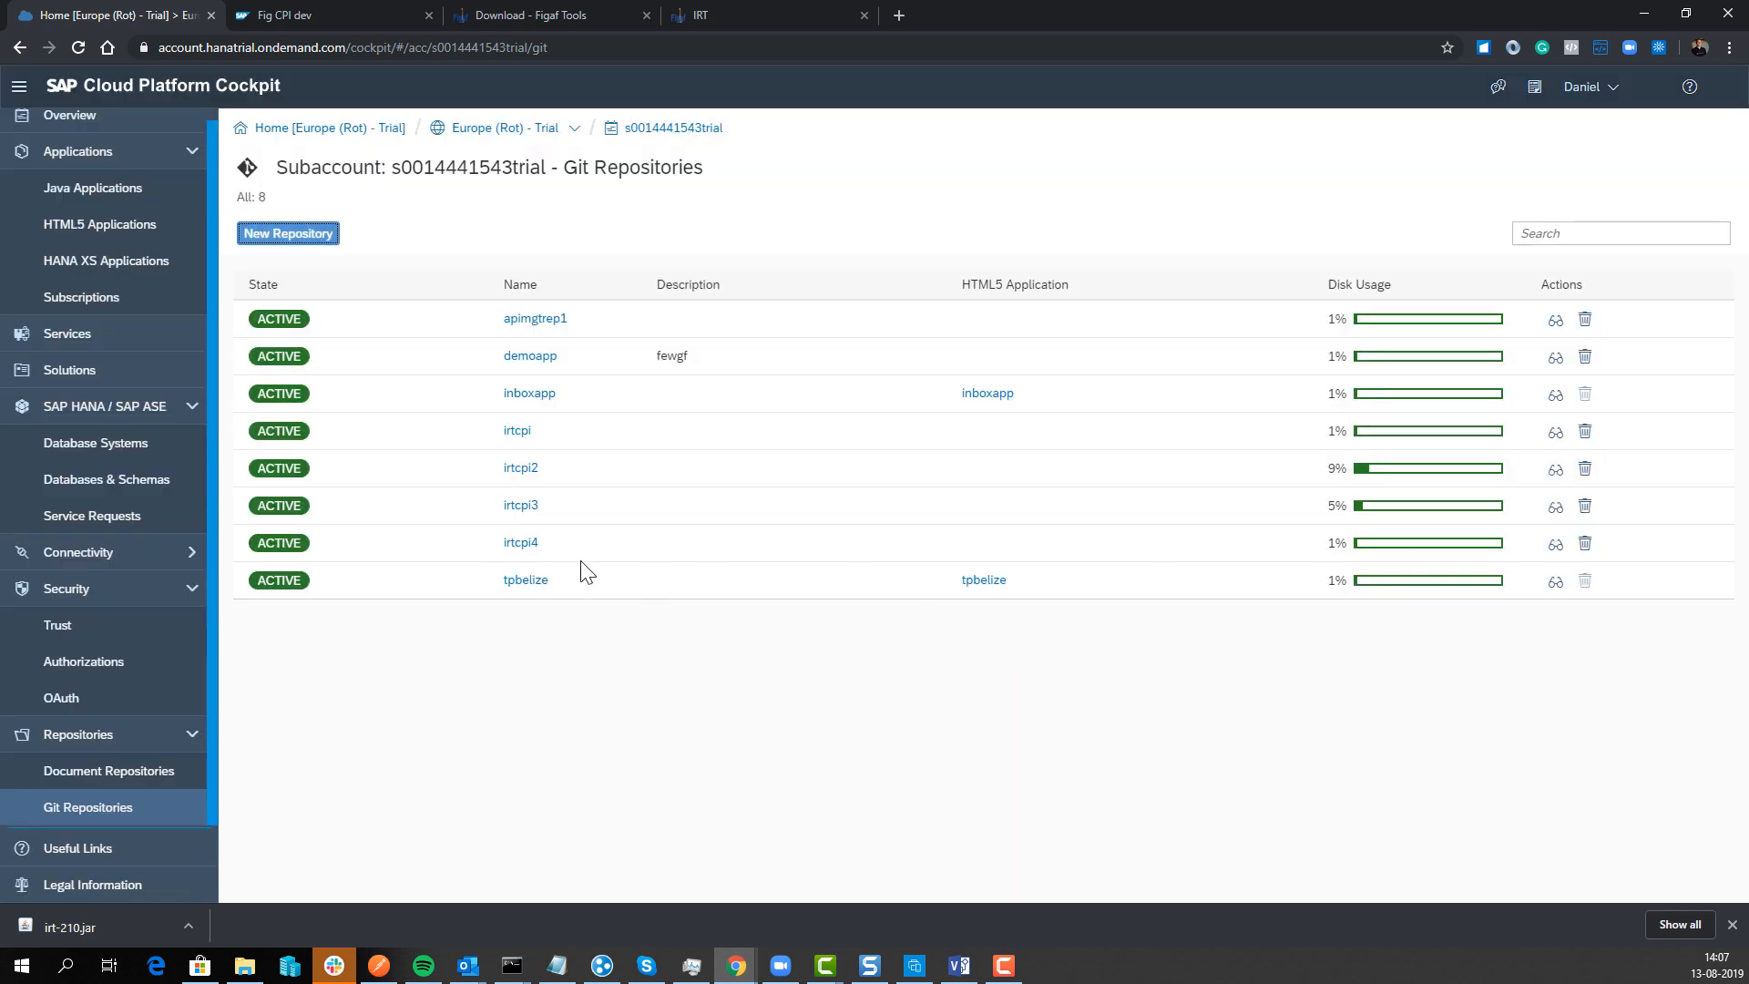
Step: Copy the irtcpi4 repository URL from its details page
click(529, 544)
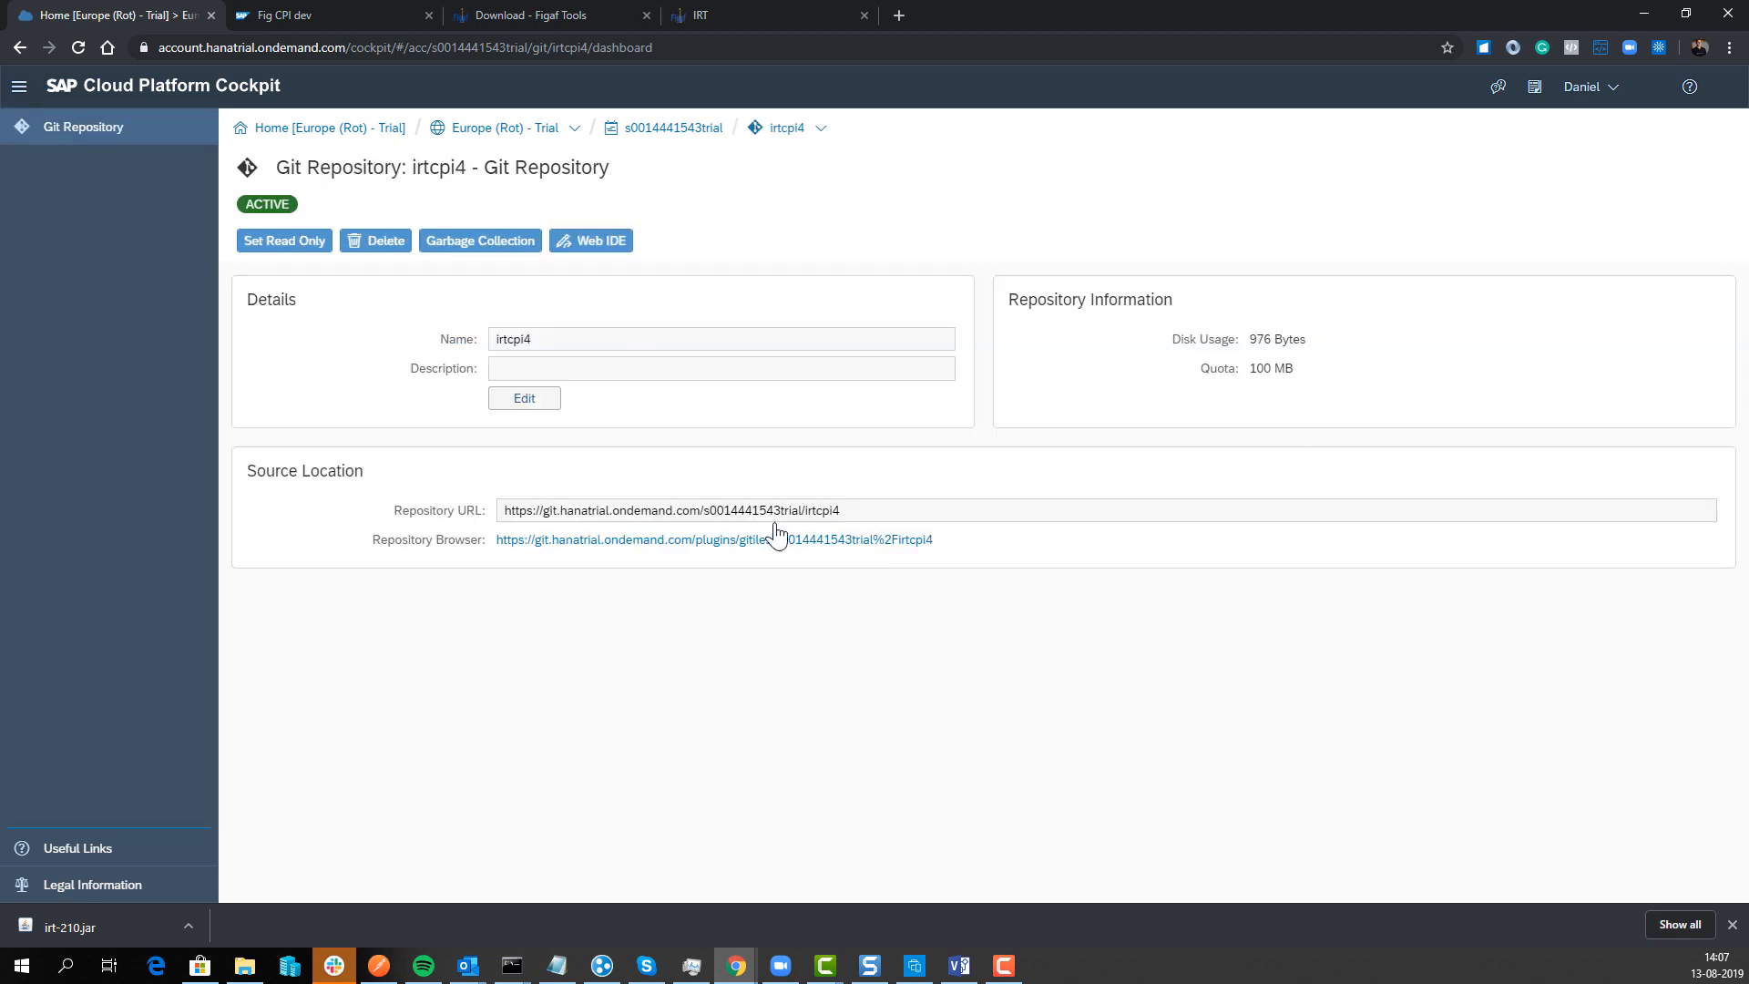
triple_click(776, 513)
key(ctrl+c)
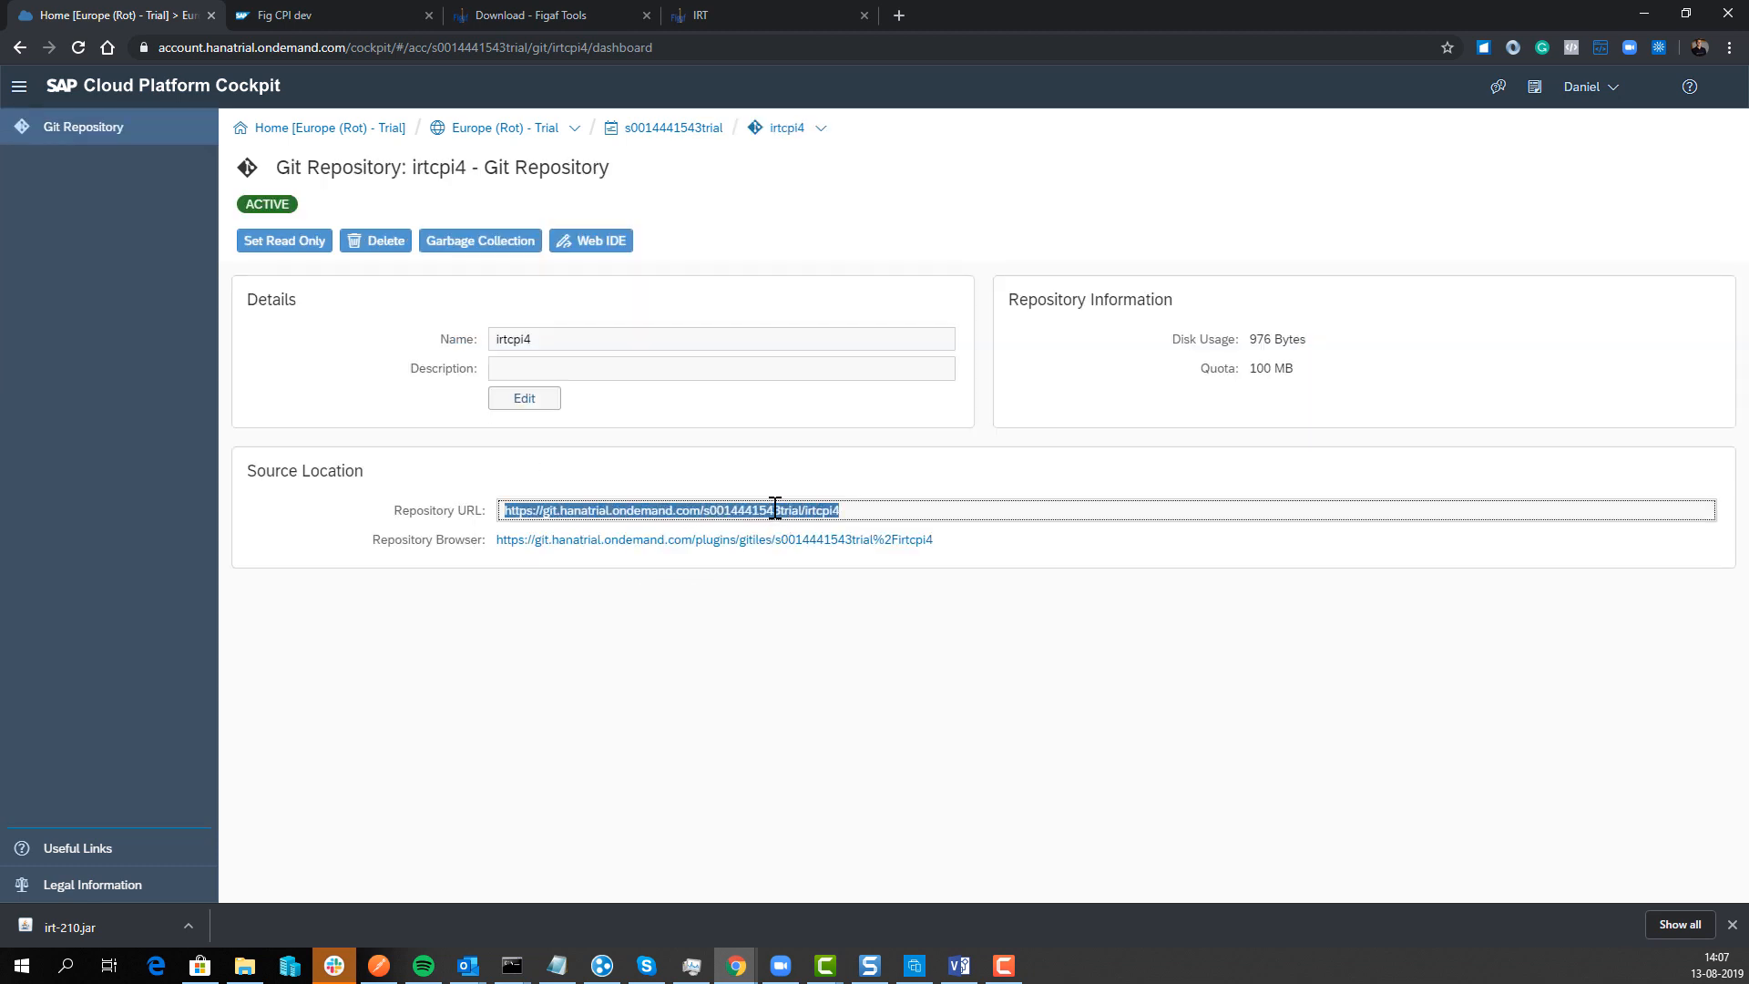
click(729, 20)
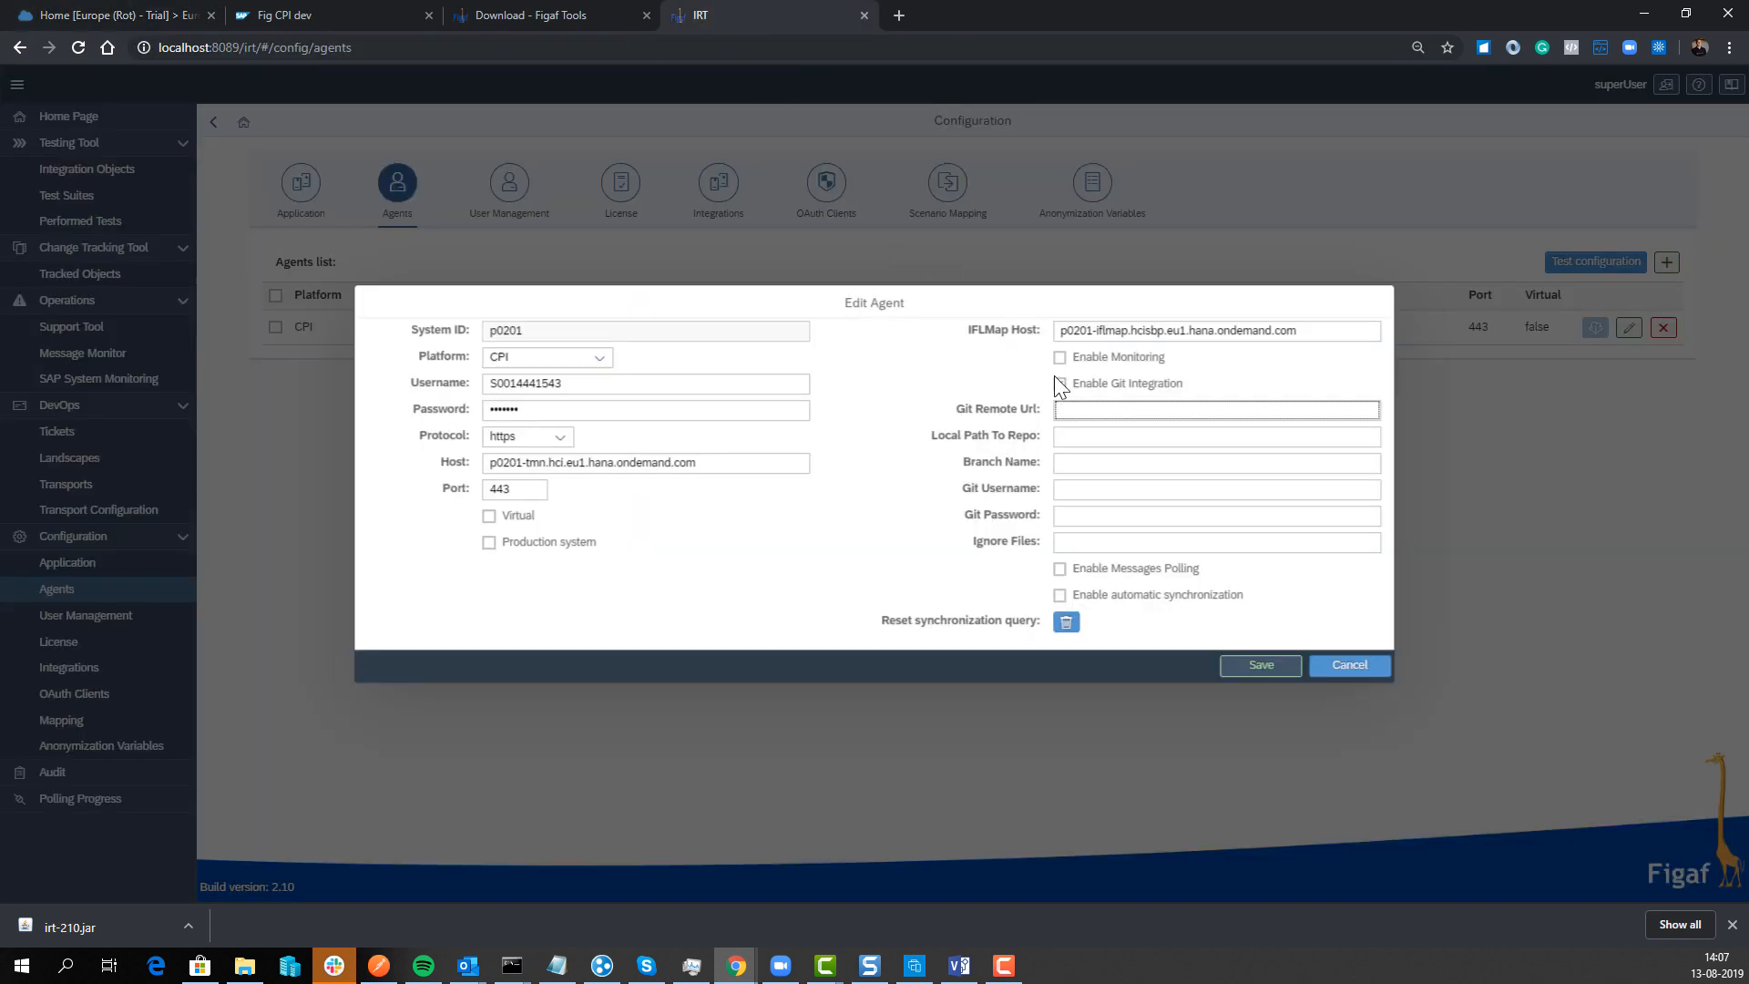
Step: Paste the irtcpi4 URL as the Git remote and set the branch to master
click(1184, 409)
key(ctrl+v)
click(1103, 434)
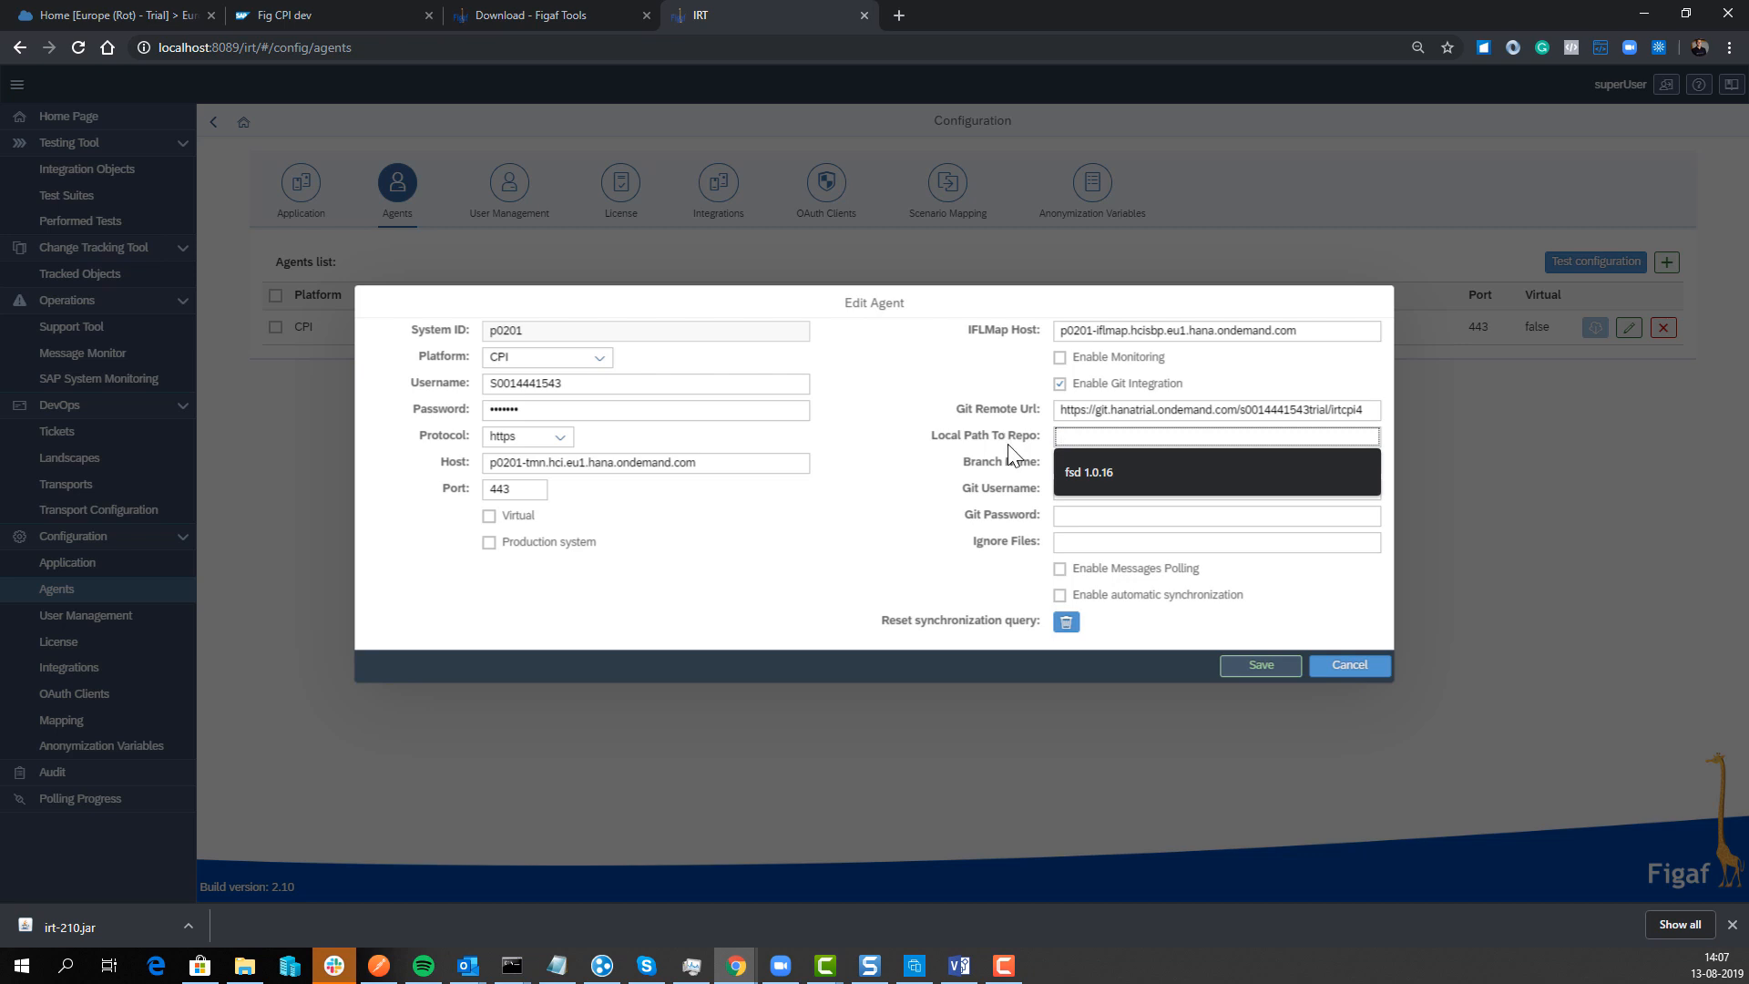
click(1070, 463)
text(master)
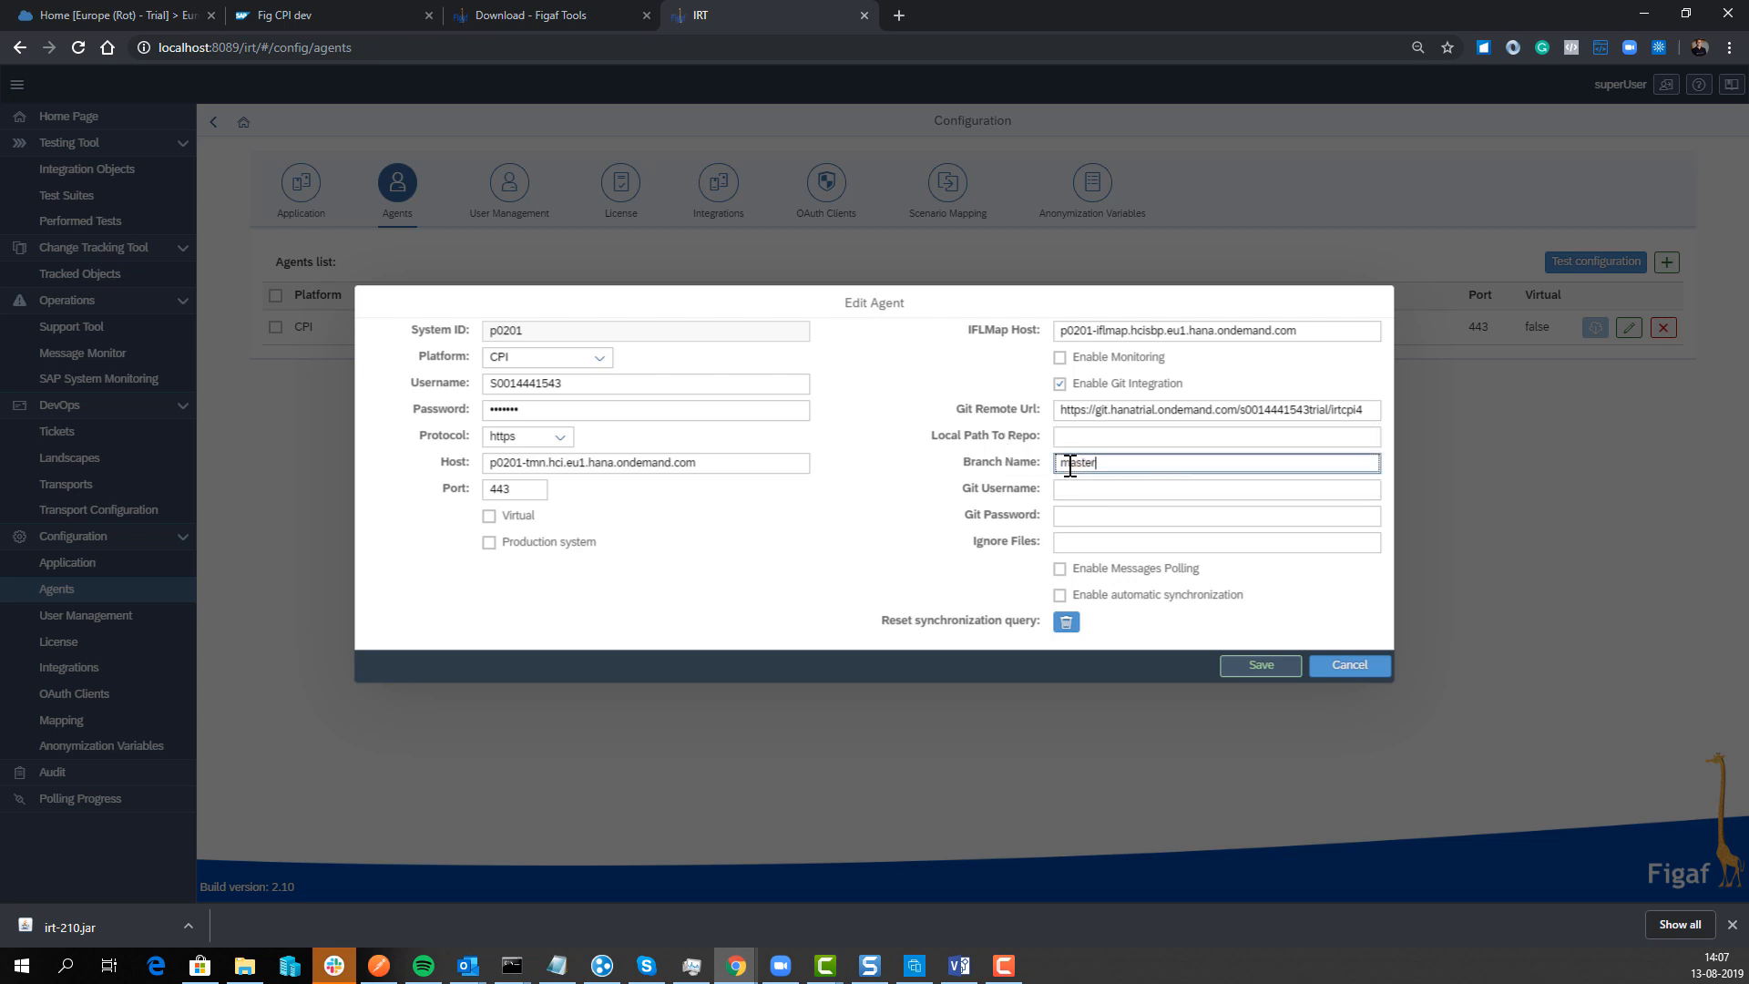
key(Tab)
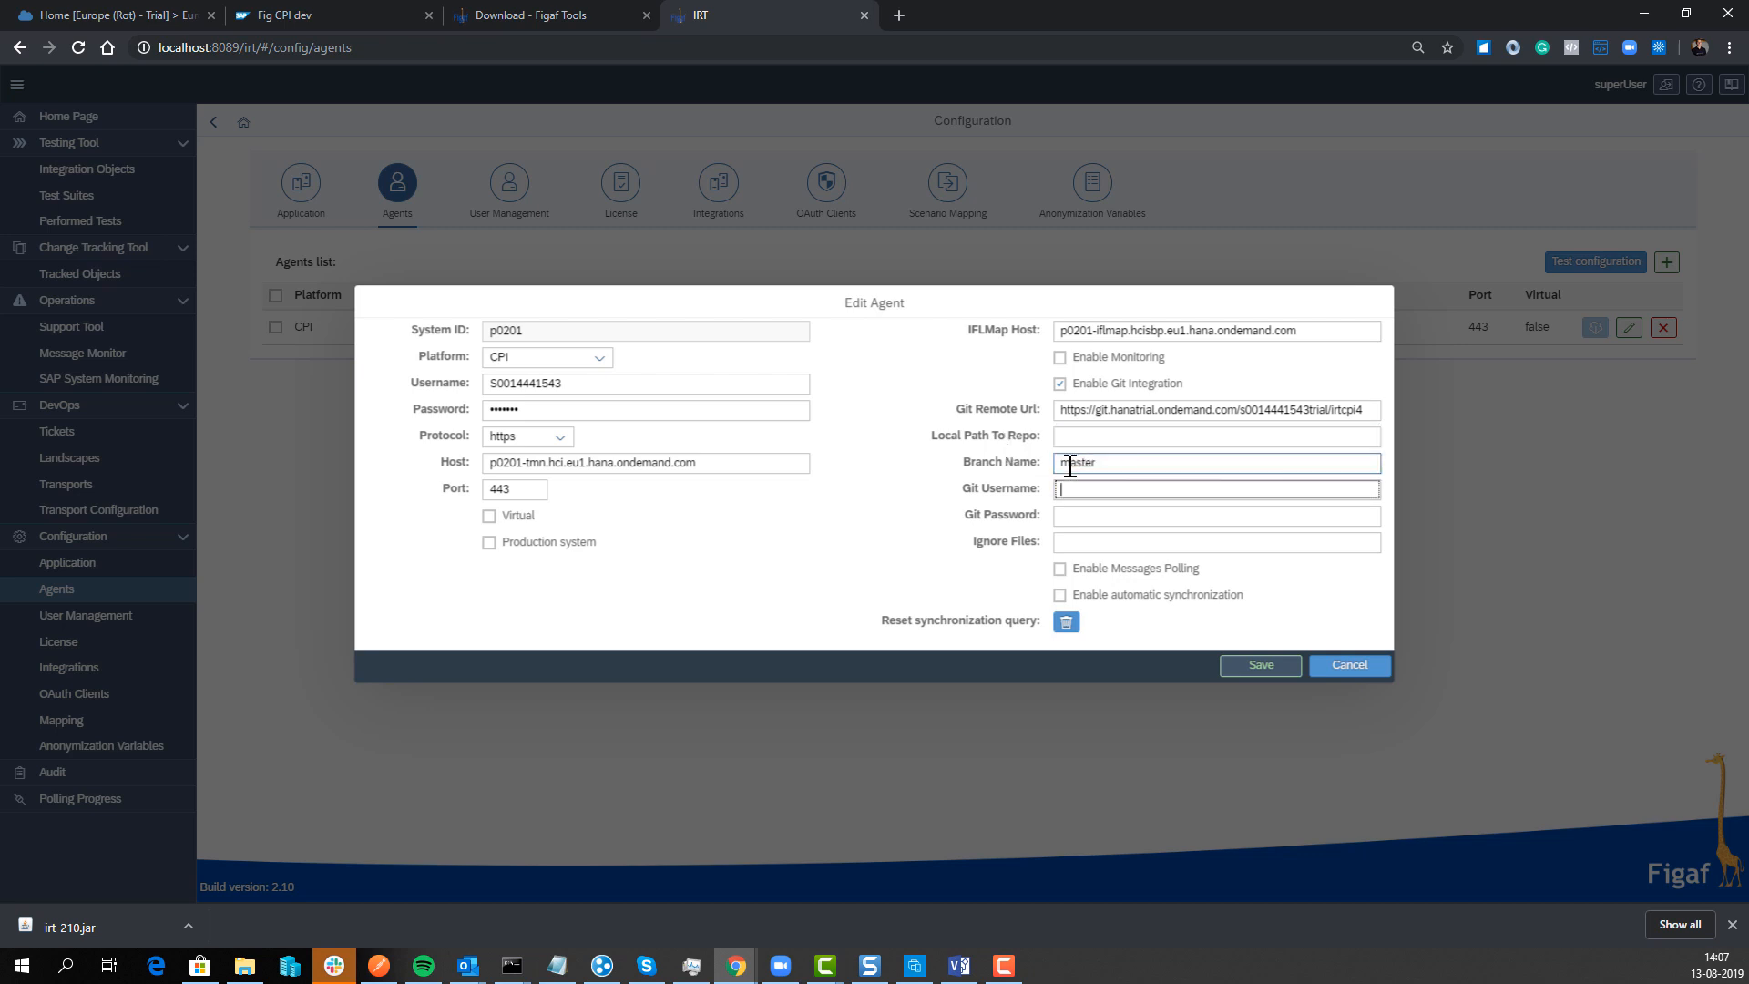
Step: Enter the Git username and password, keep automatic synchronization off, and save the agent
drag(1240, 409, 1309, 410)
key(ctrl+c)
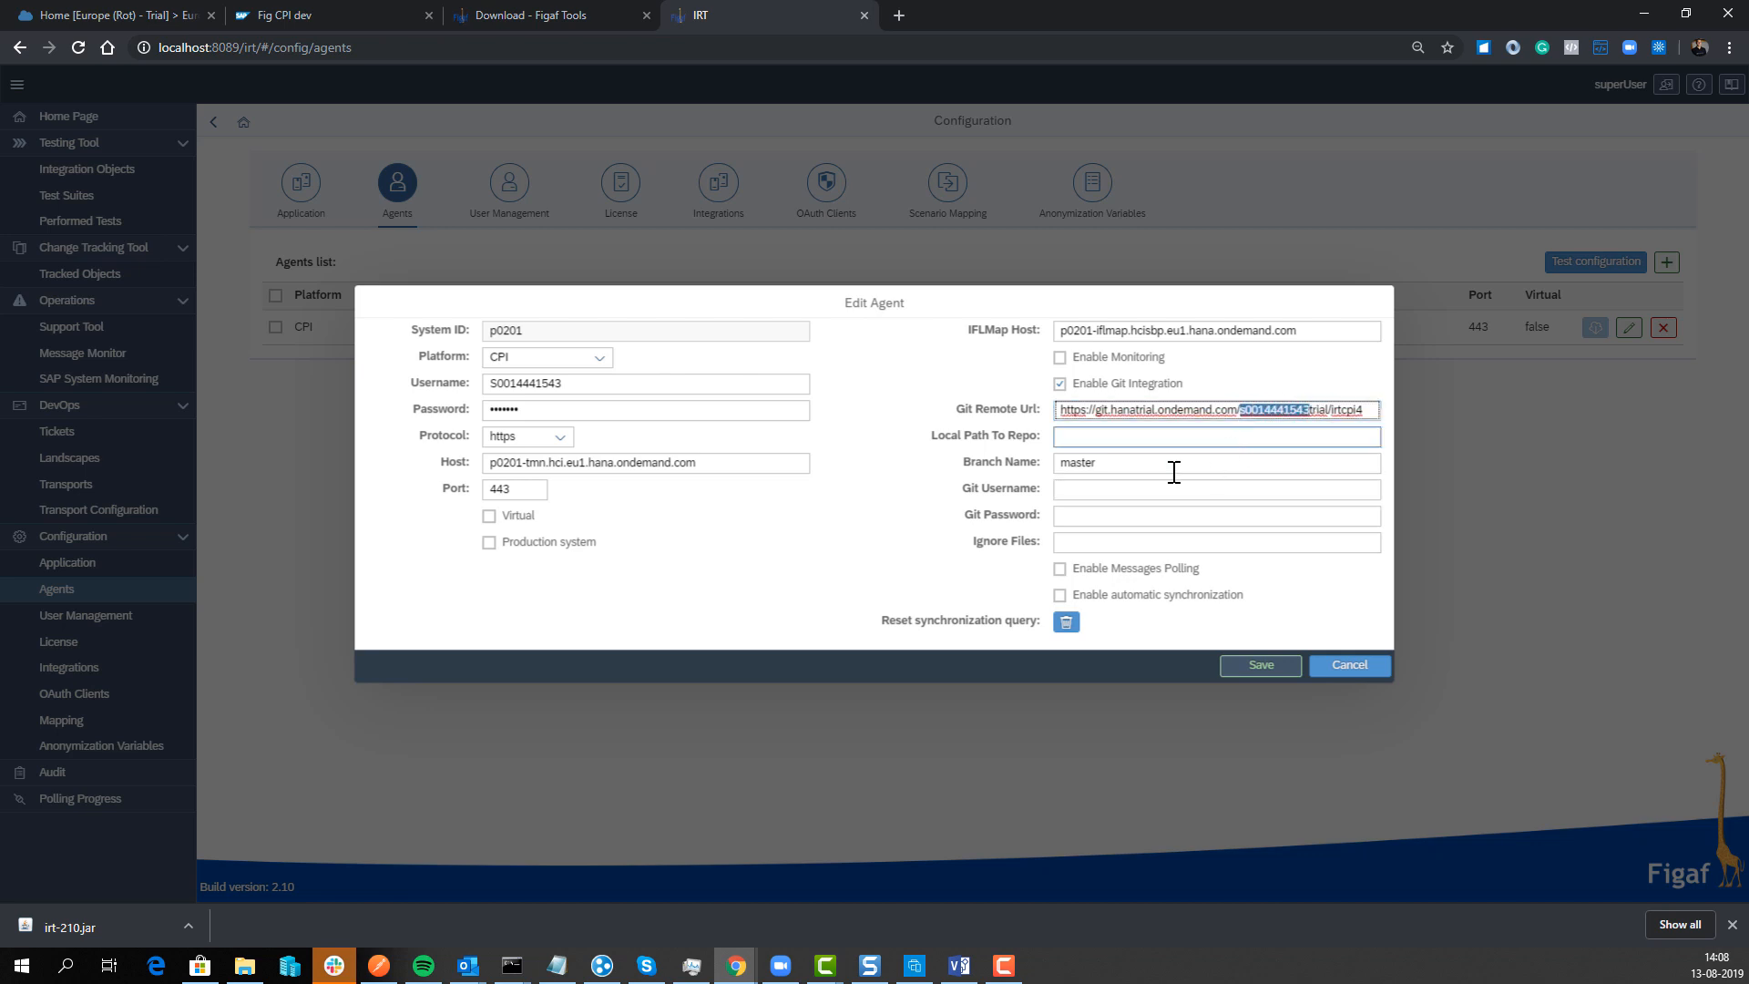
click(1104, 495)
key(ctrl+v)
key(Tab)
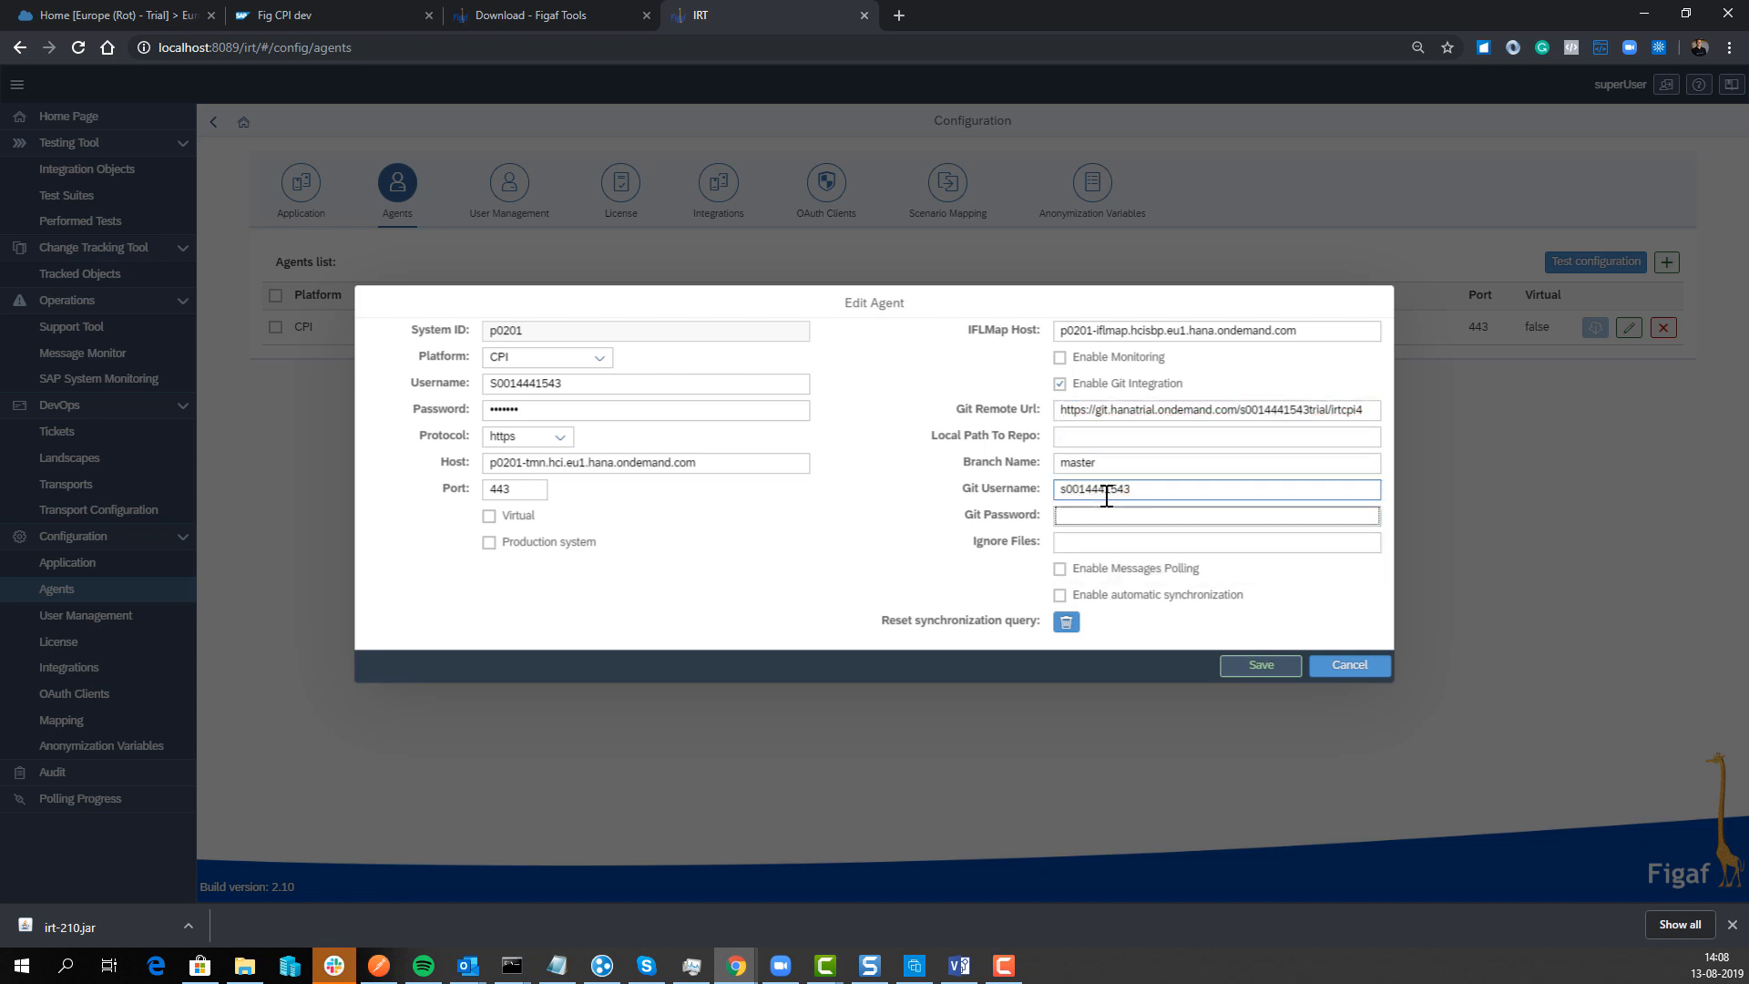
key(ctrl+v)
click(1104, 595)
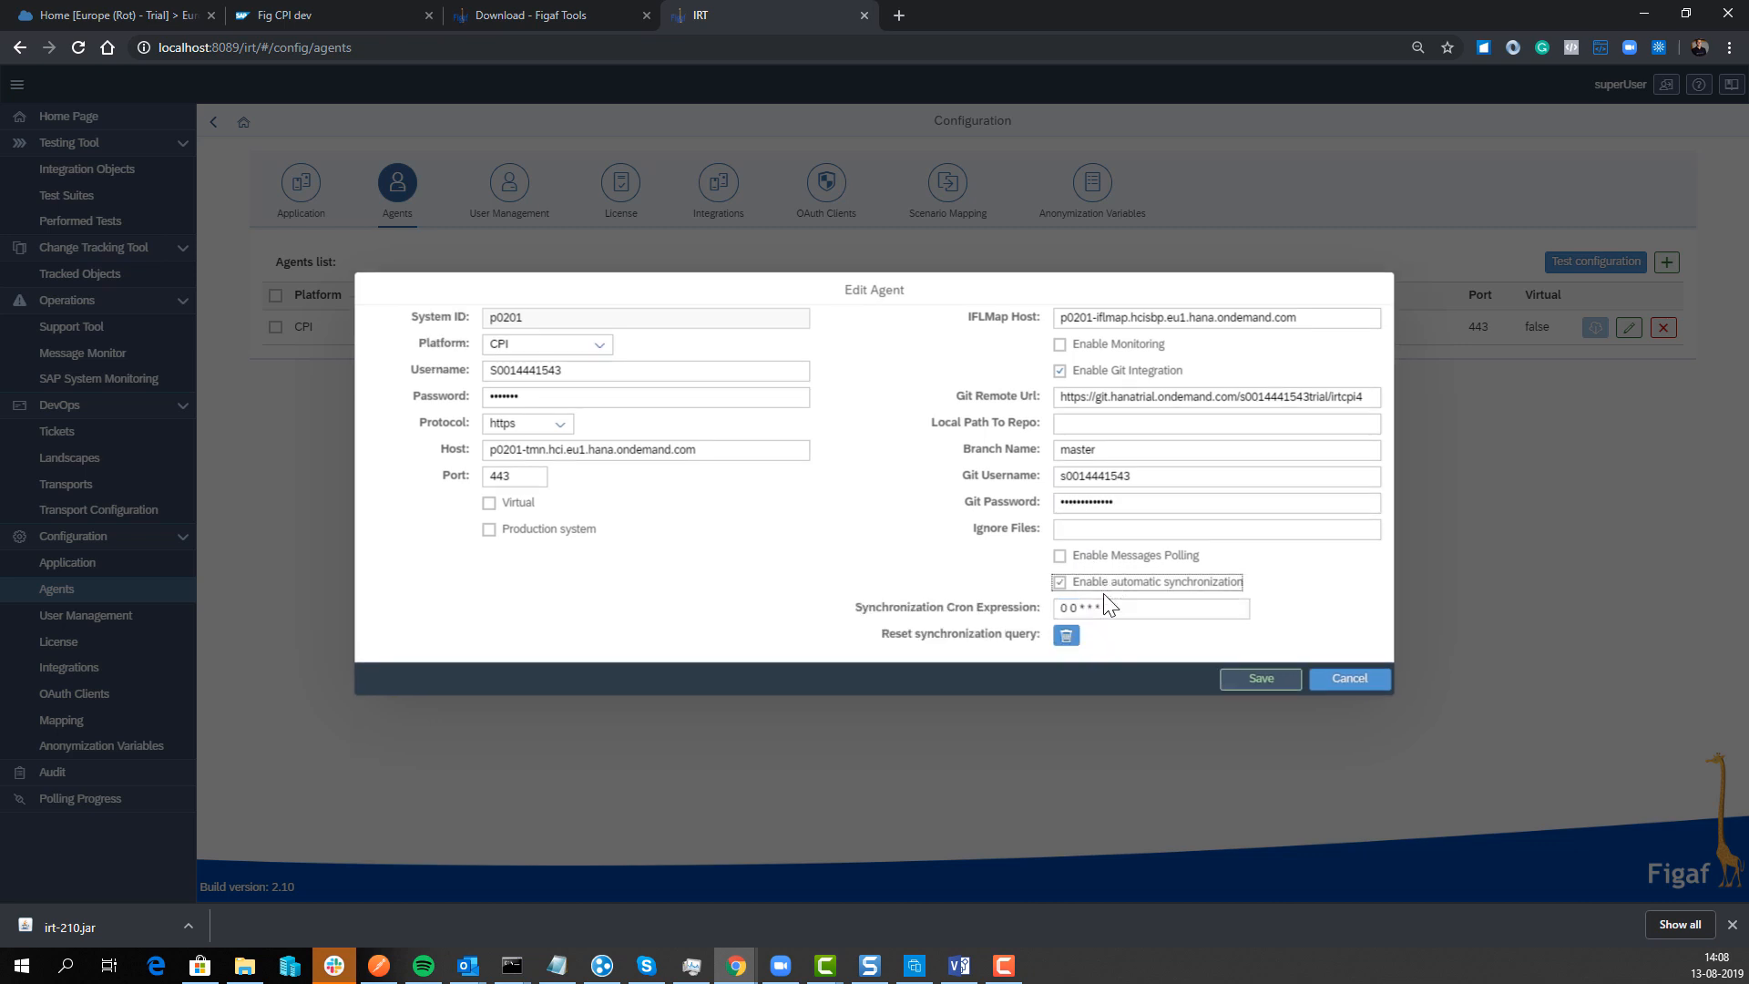
click(1169, 581)
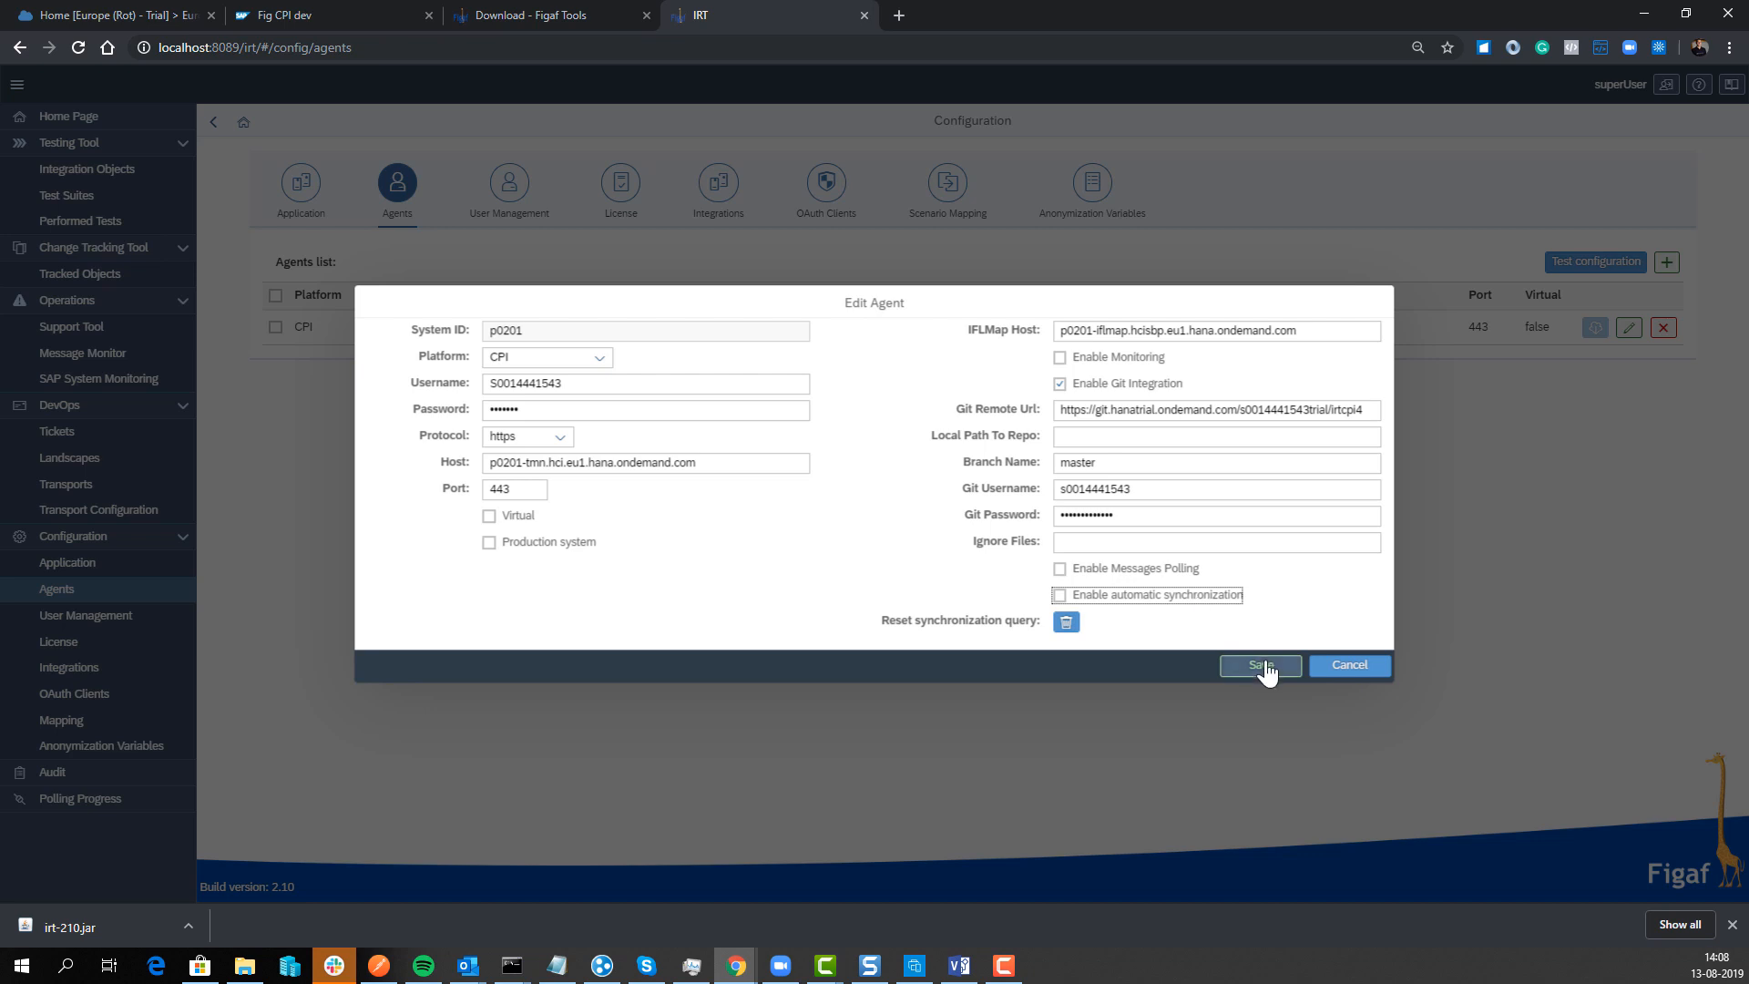
click(1264, 668)
click(984, 525)
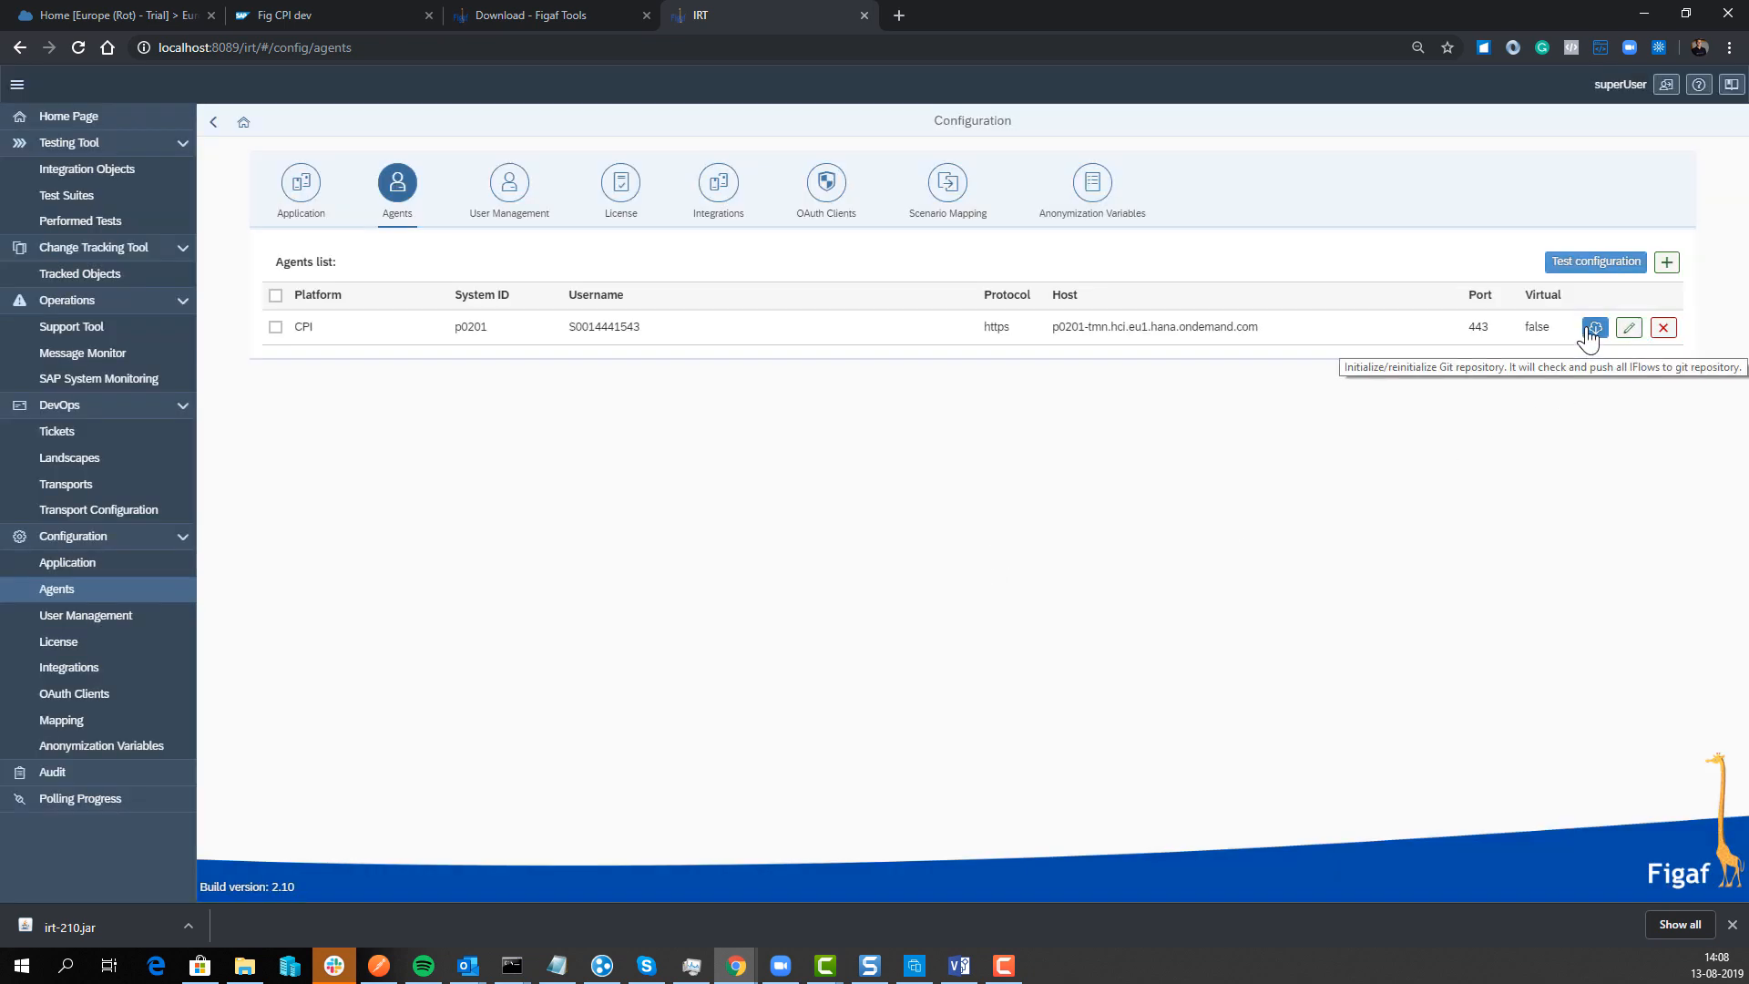
Step: Initialize the CPI agent's Git repository, pushing its iFlows, then view the irtcpi4 Cockpit page
click(1592, 328)
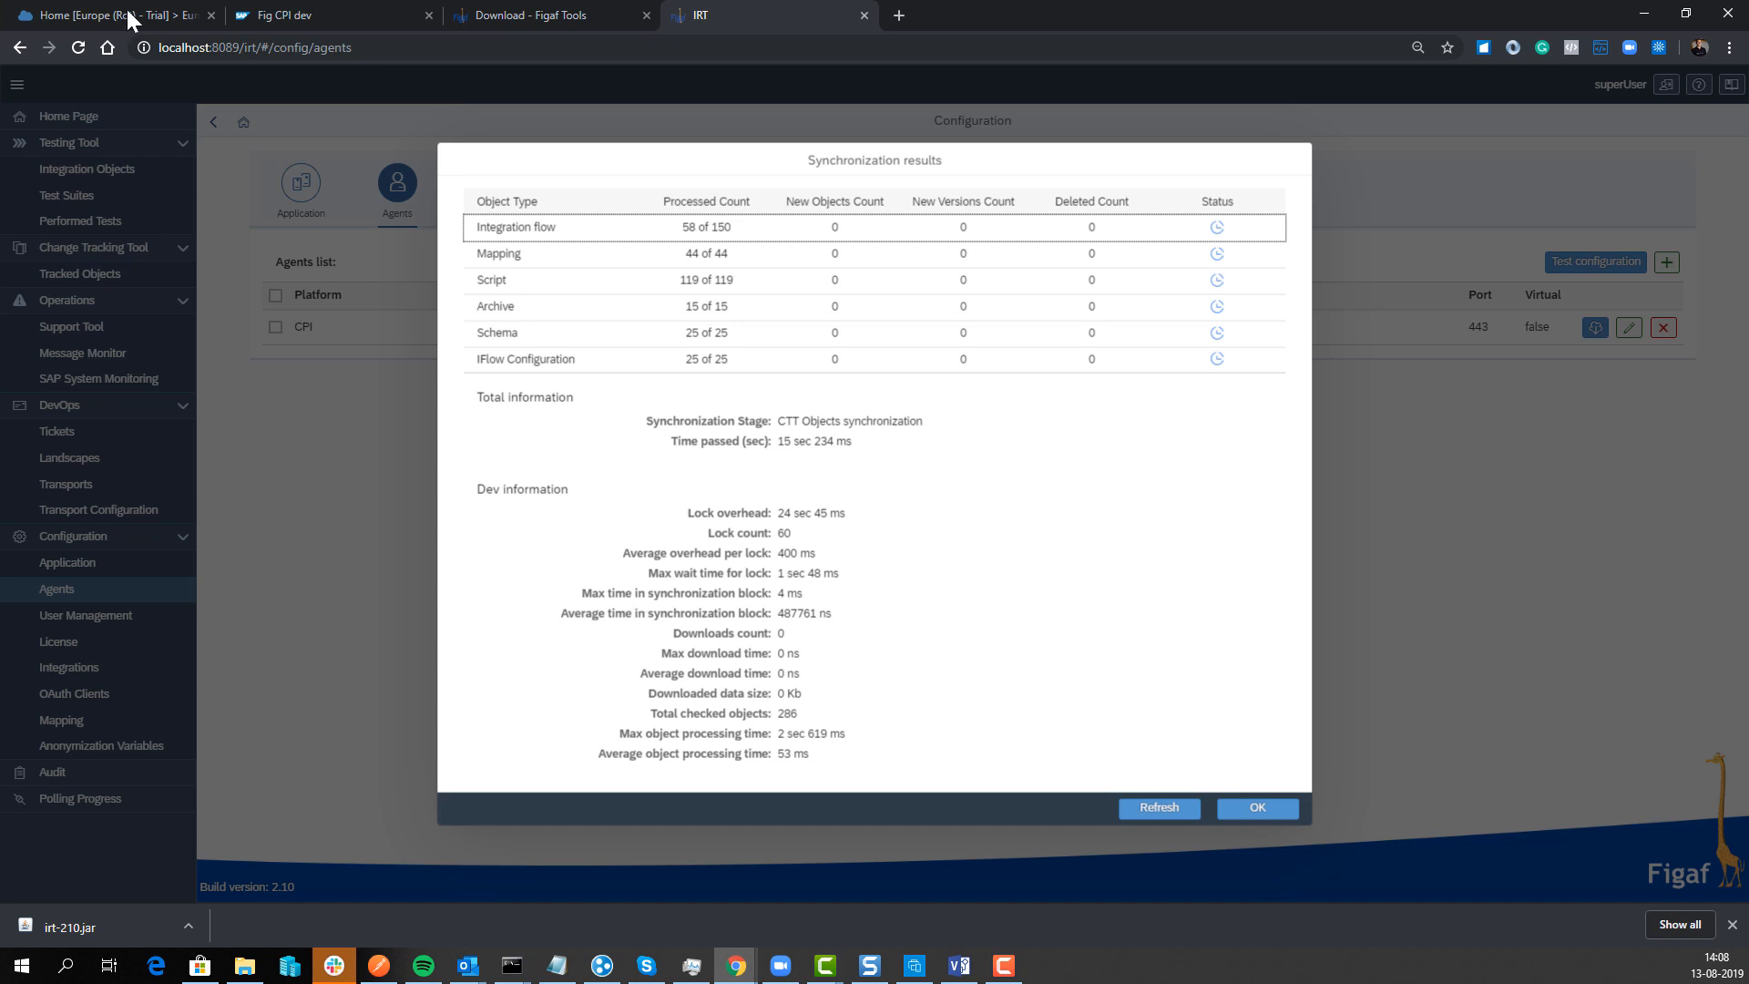
click(164, 15)
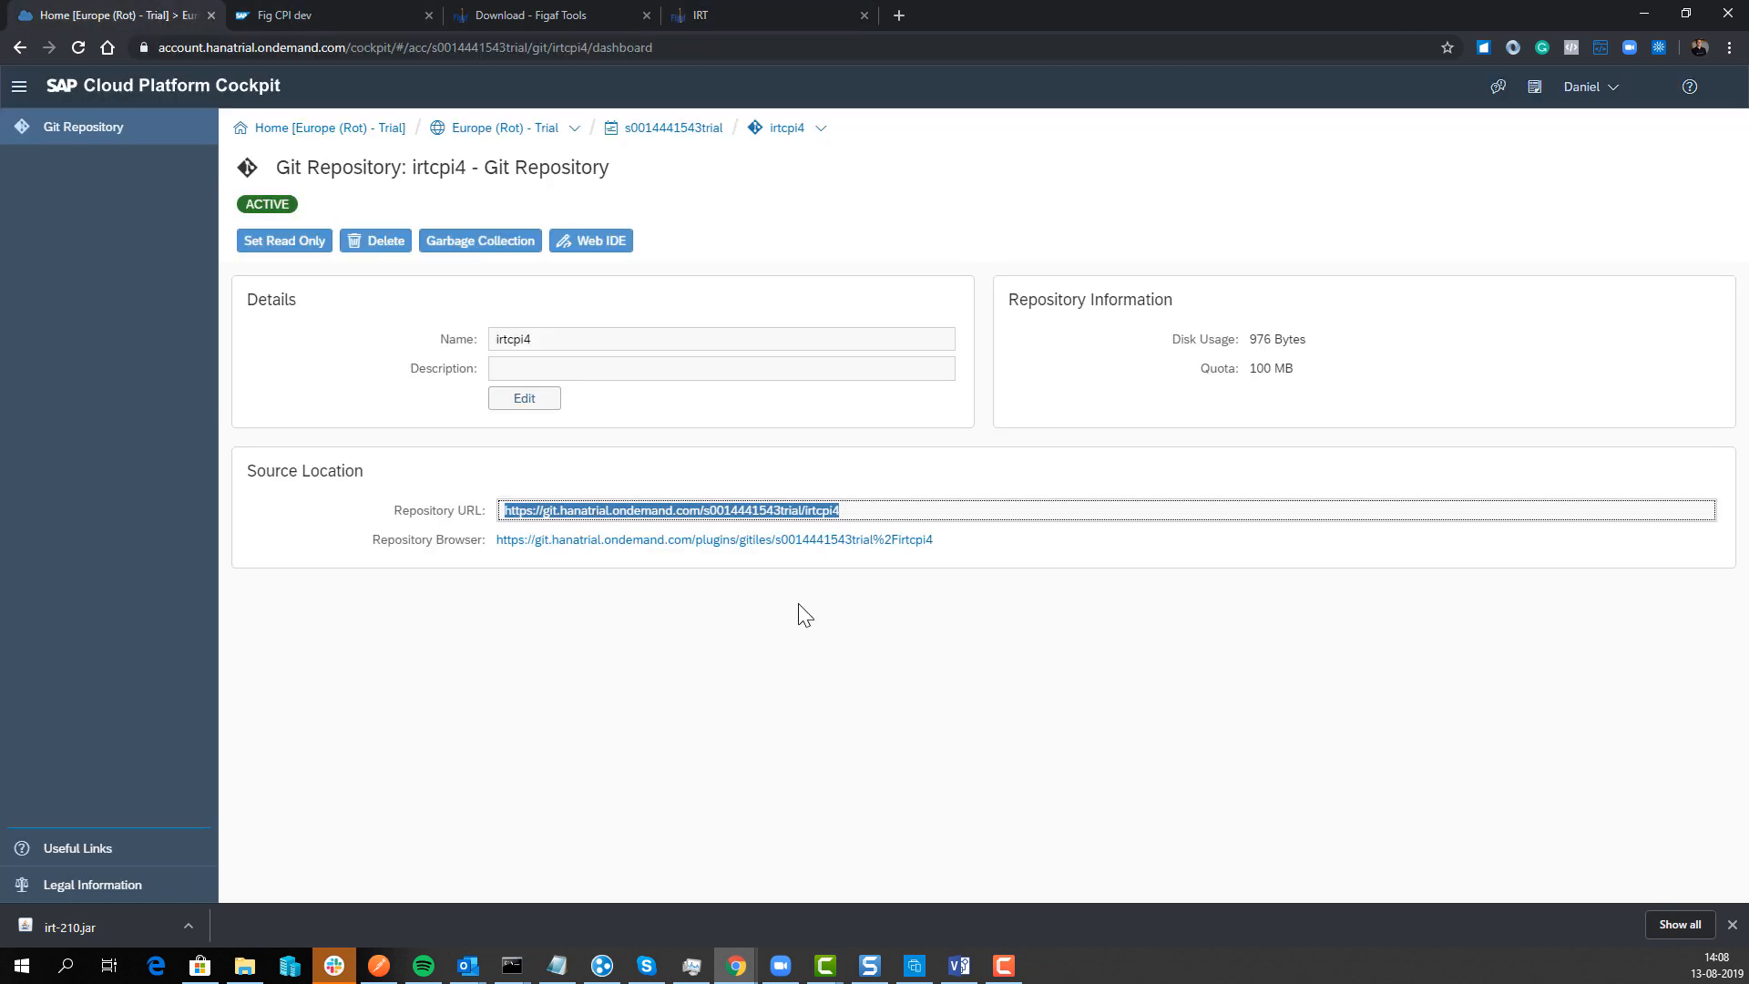
Step: Open the irtcpi4 log in Gitiles and reload until IRT's 'Initialize Git repository' commit tops master
click(789, 542)
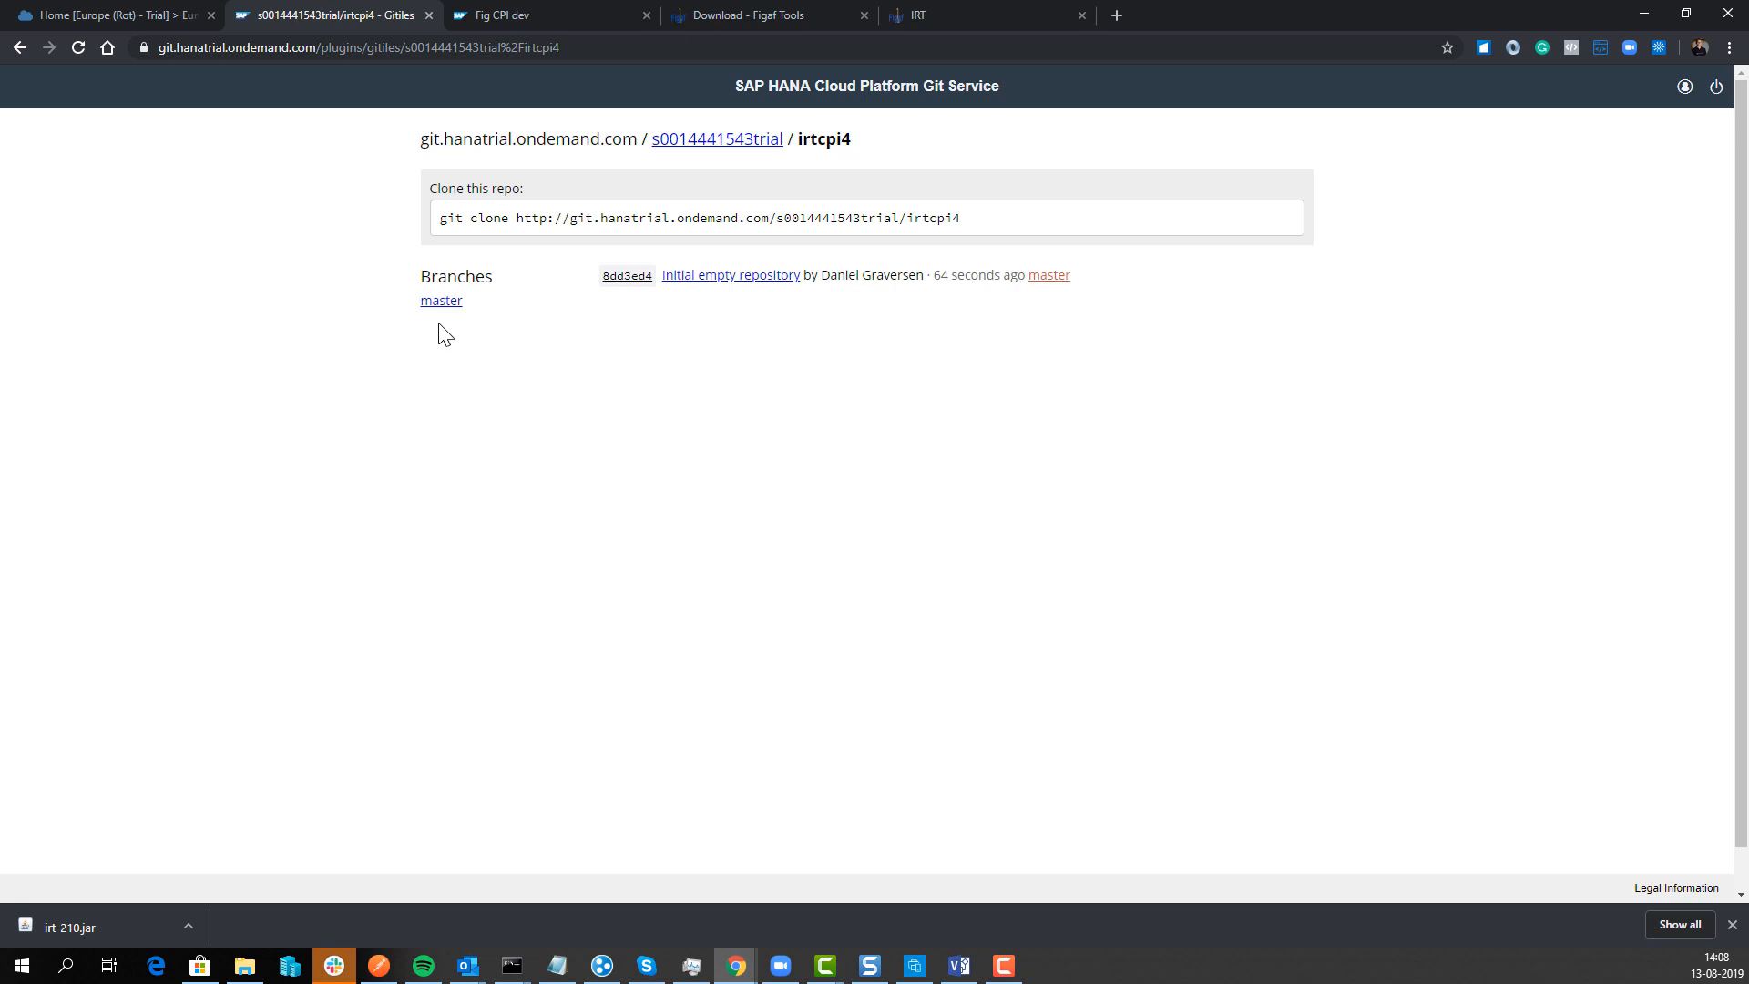
click(77, 48)
click(77, 48)
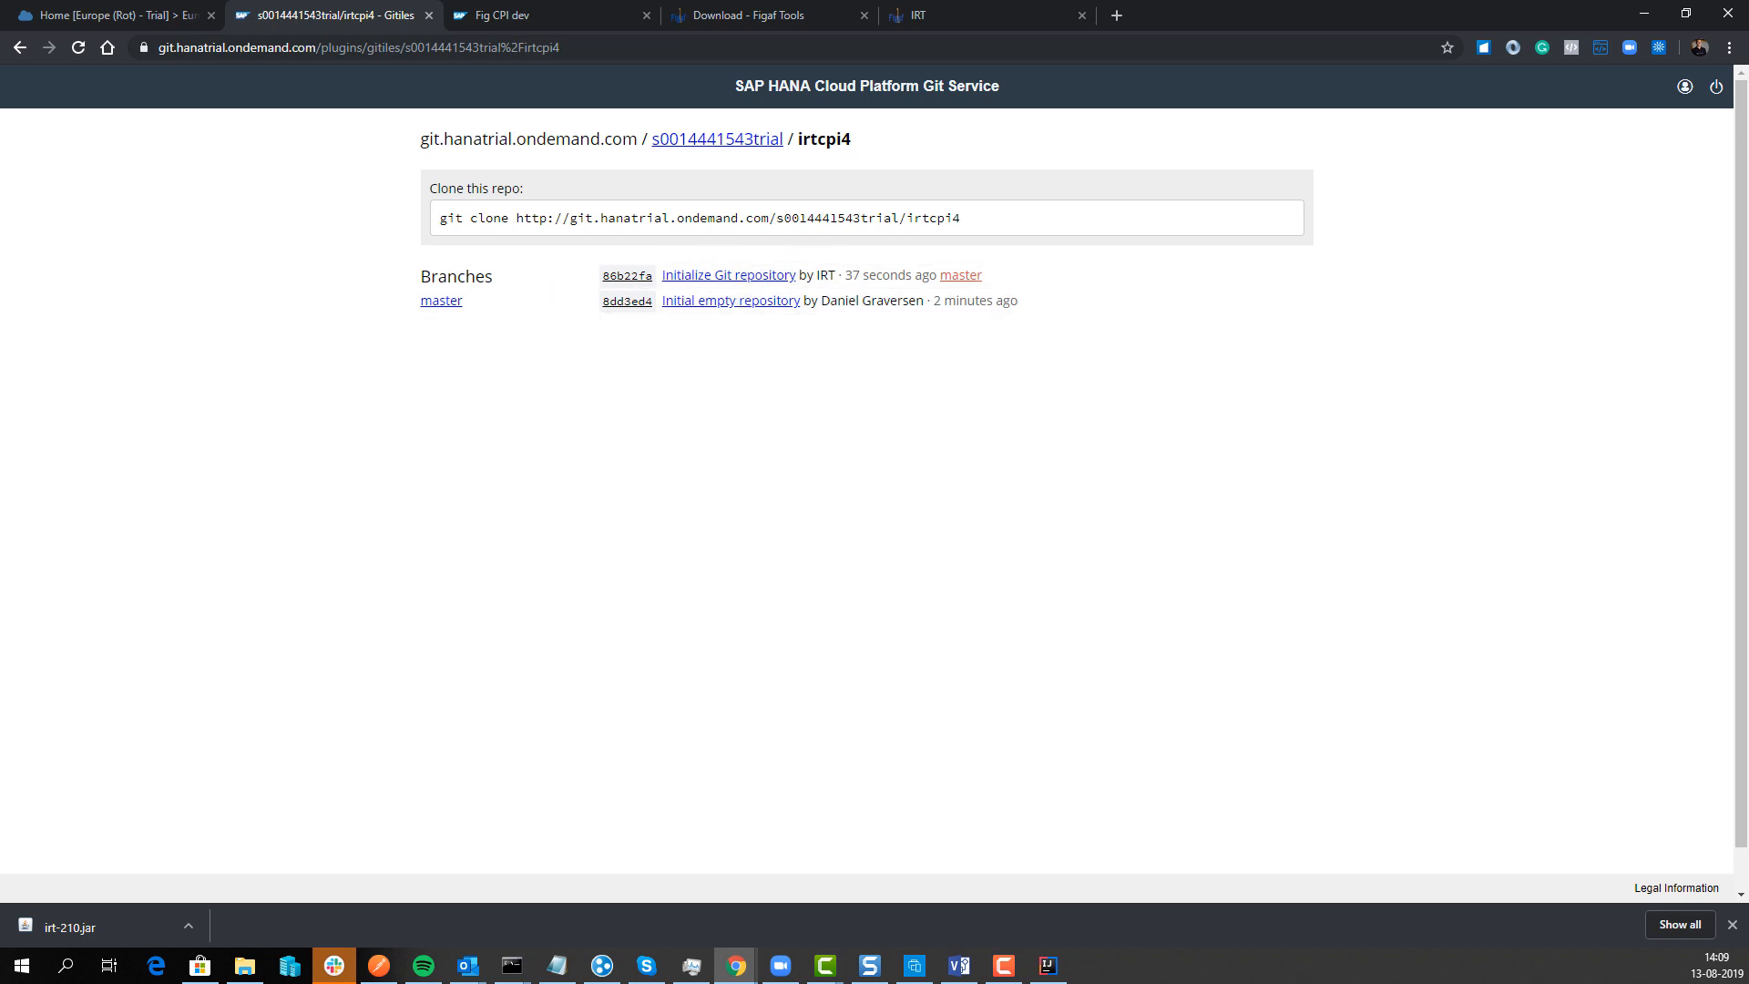
drag(0, 187, 1239, 219)
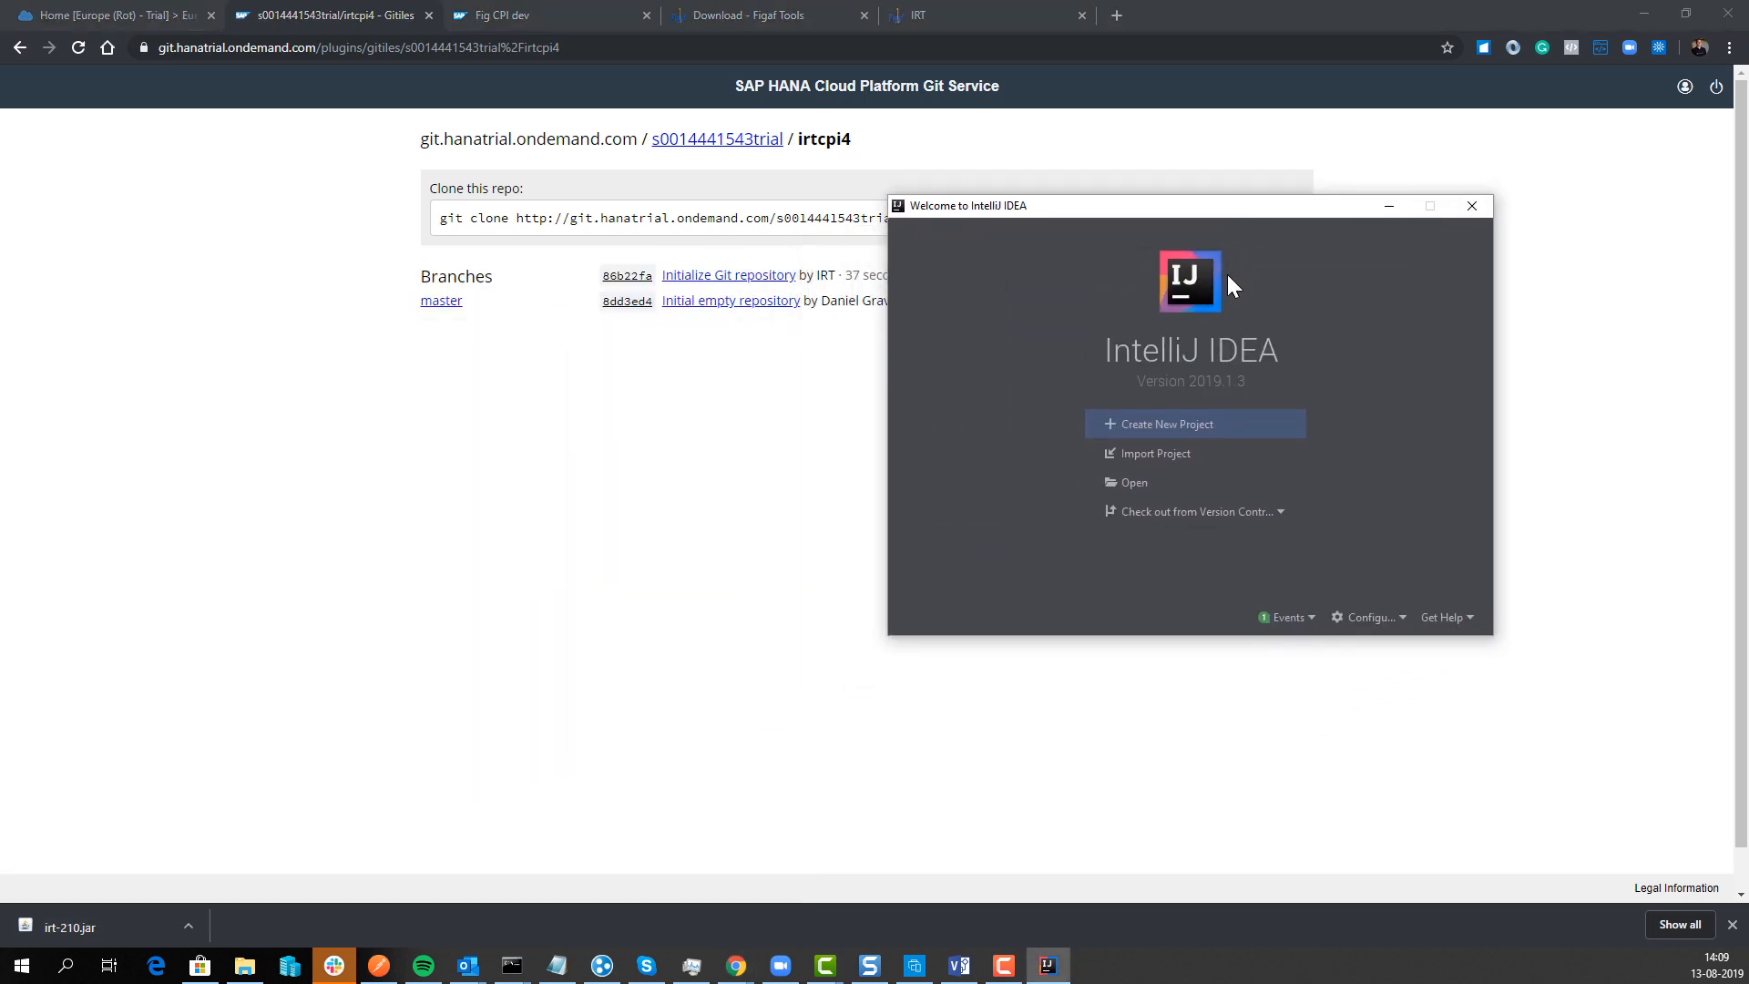
Step: Clone irtcpi4 from Git into IdeaProjects\irtcpi4 using the clone URL copied from Gitiles
click(1167, 513)
click(1148, 529)
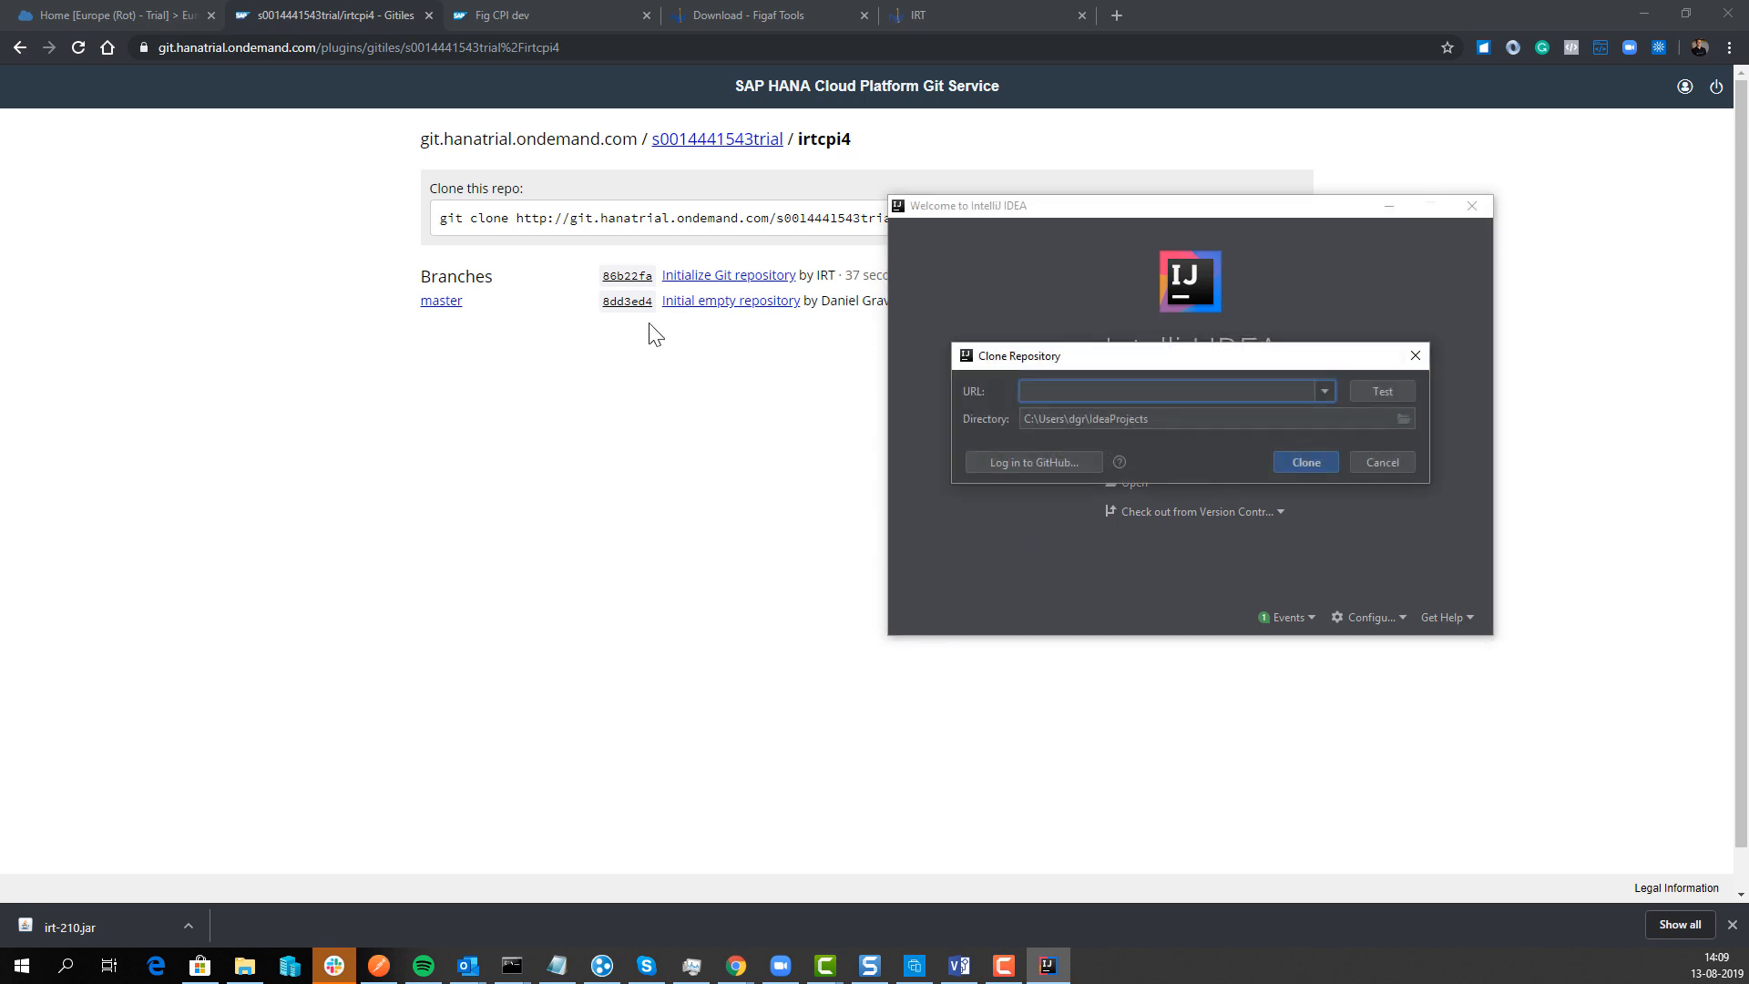
click(619, 393)
drag(962, 218, 519, 224)
key(ctrl+c)
key(alt+Tab)
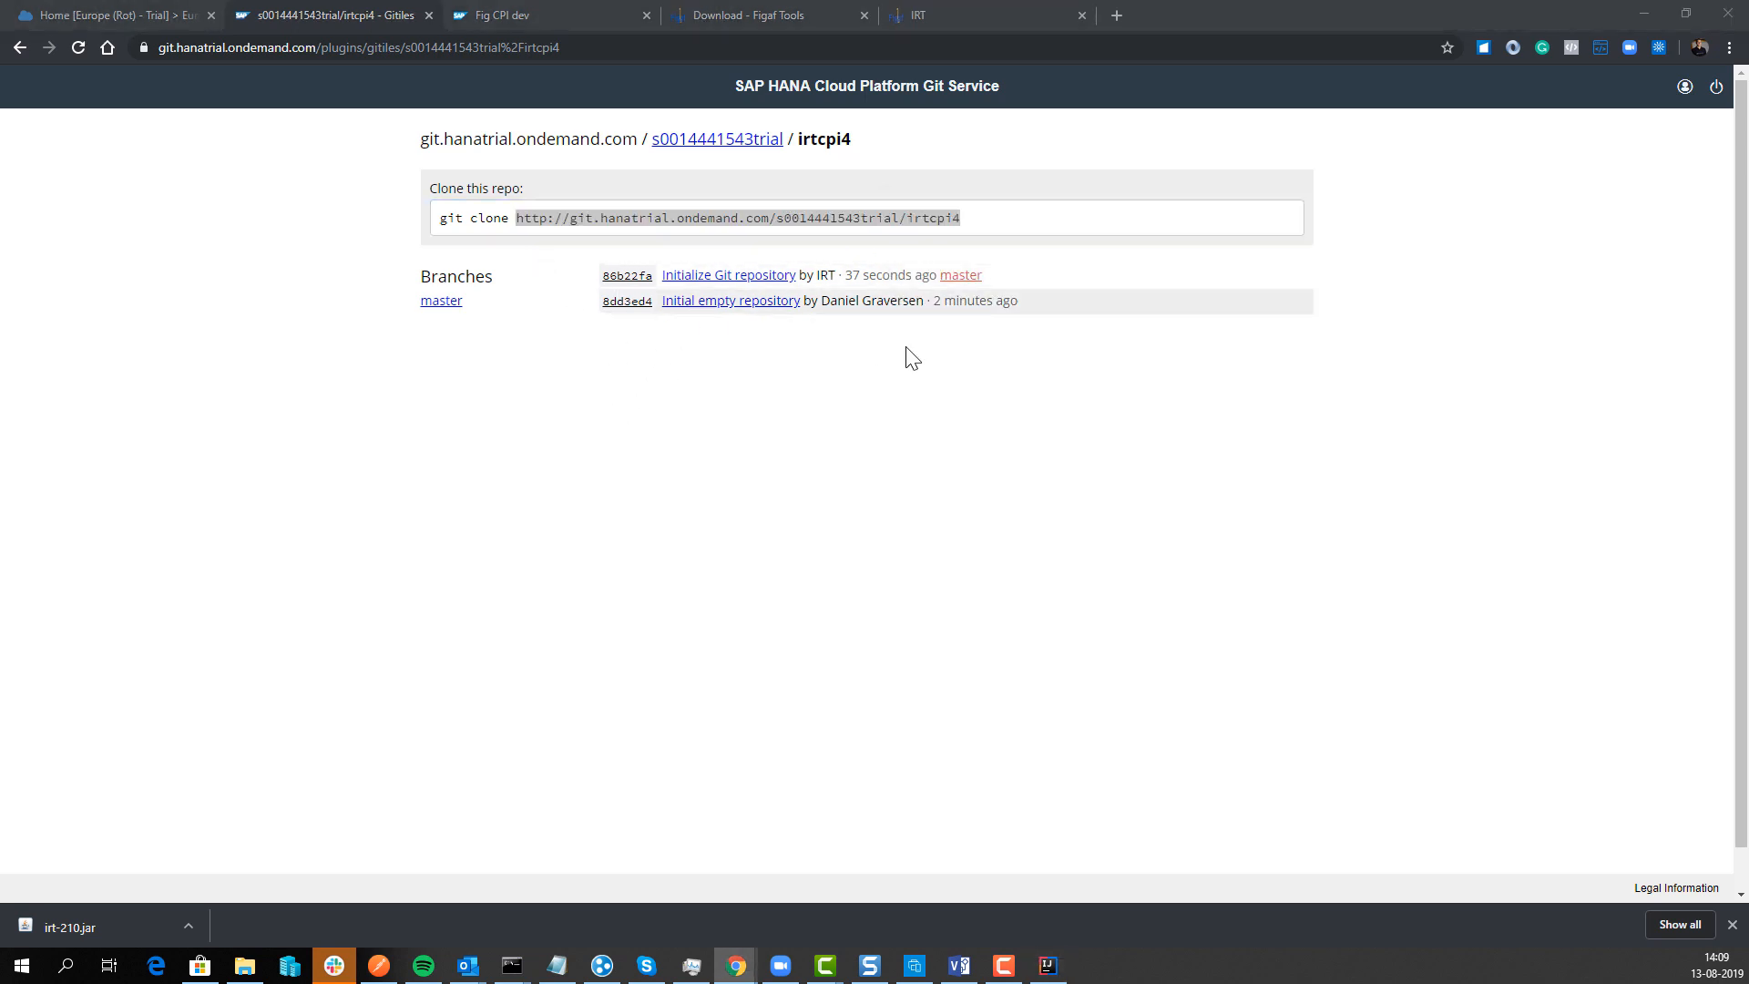
key(ctrl+v)
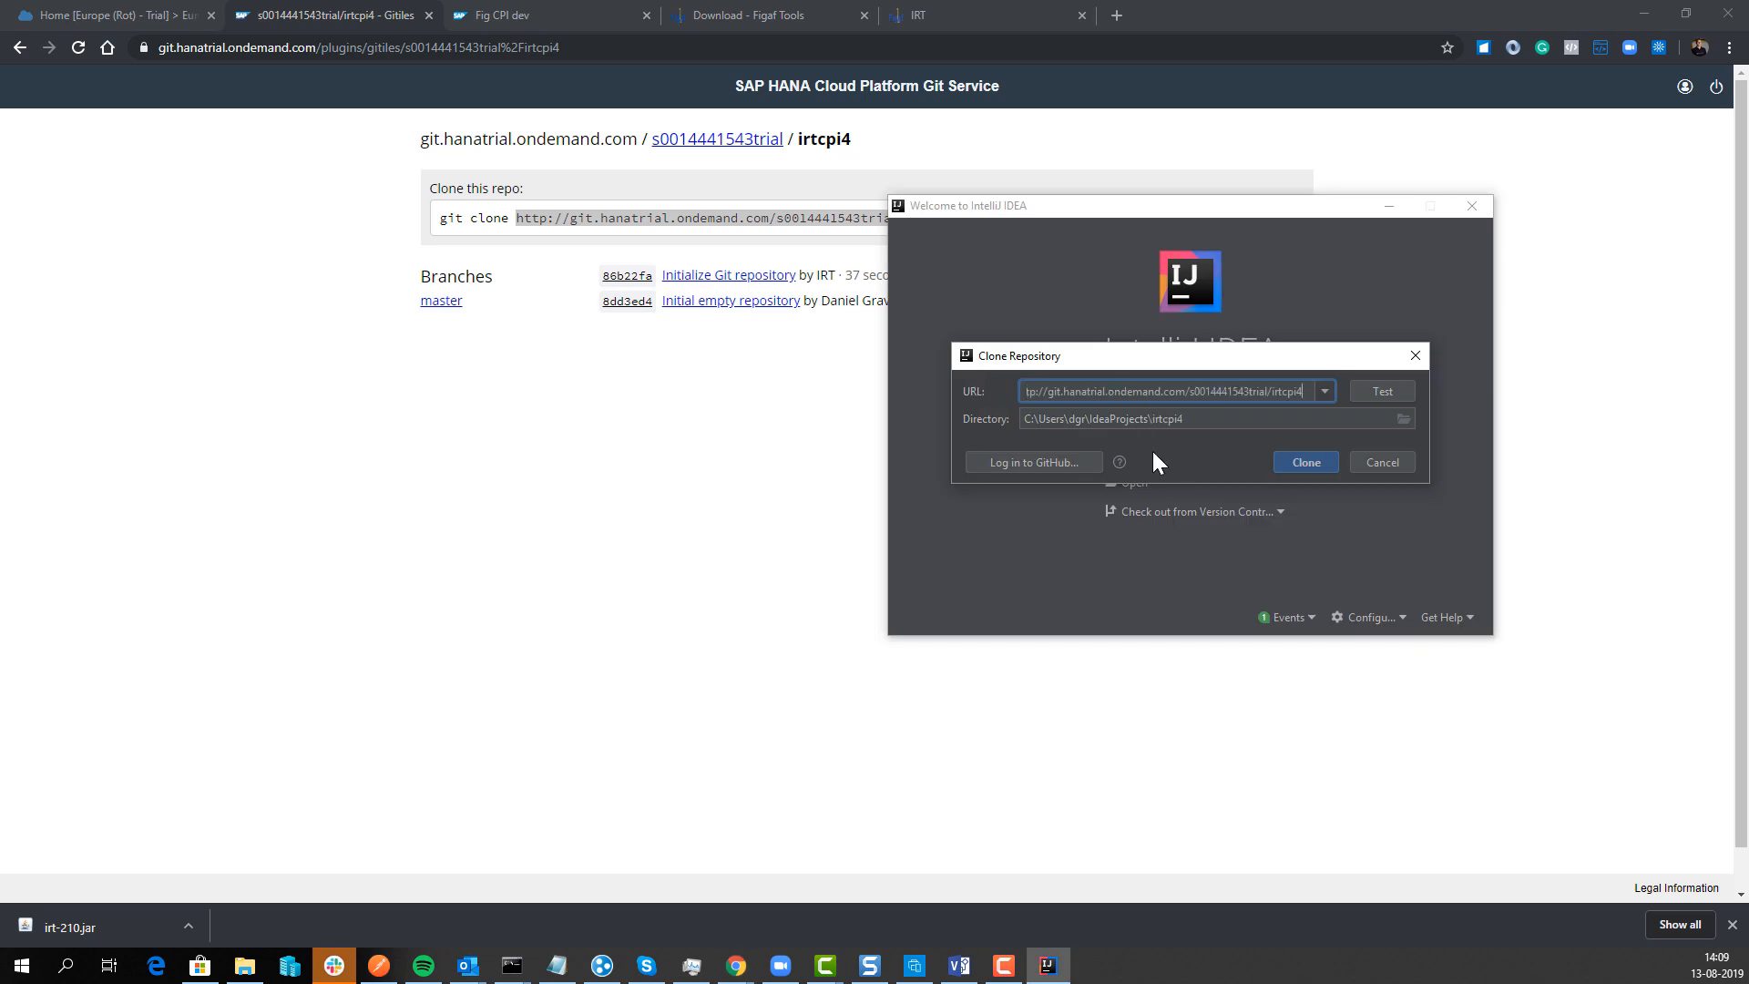
click(1305, 462)
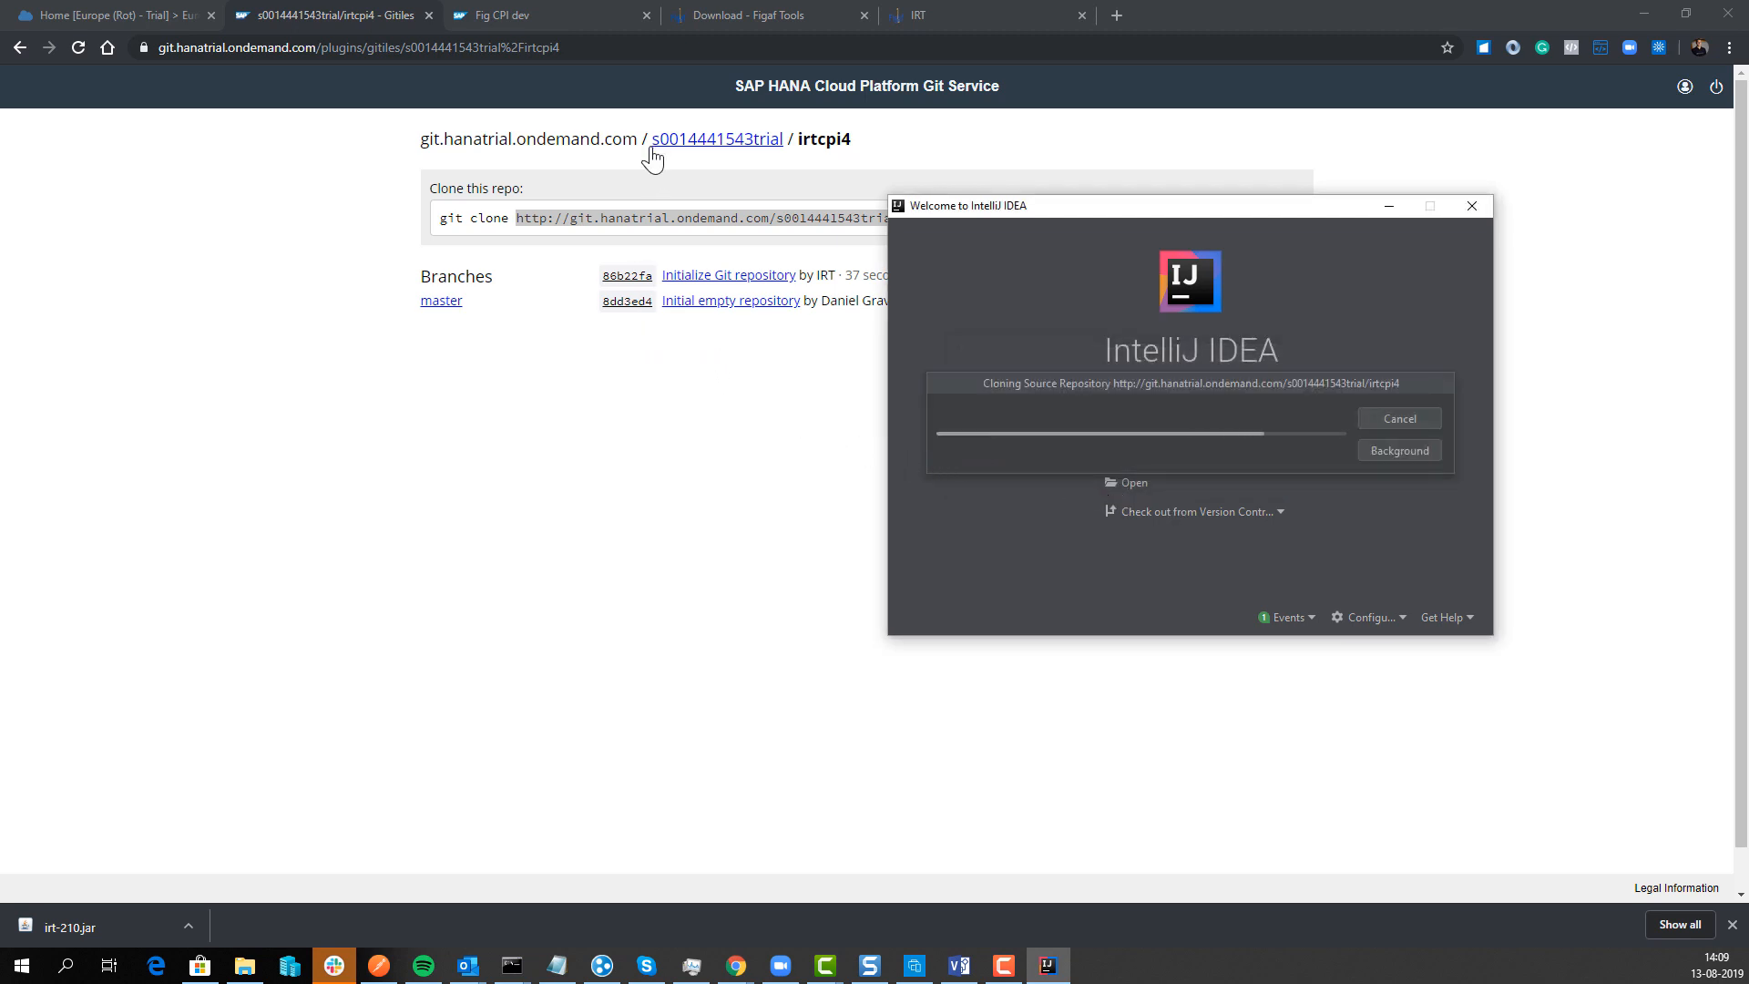
drag(652, 144, 753, 144)
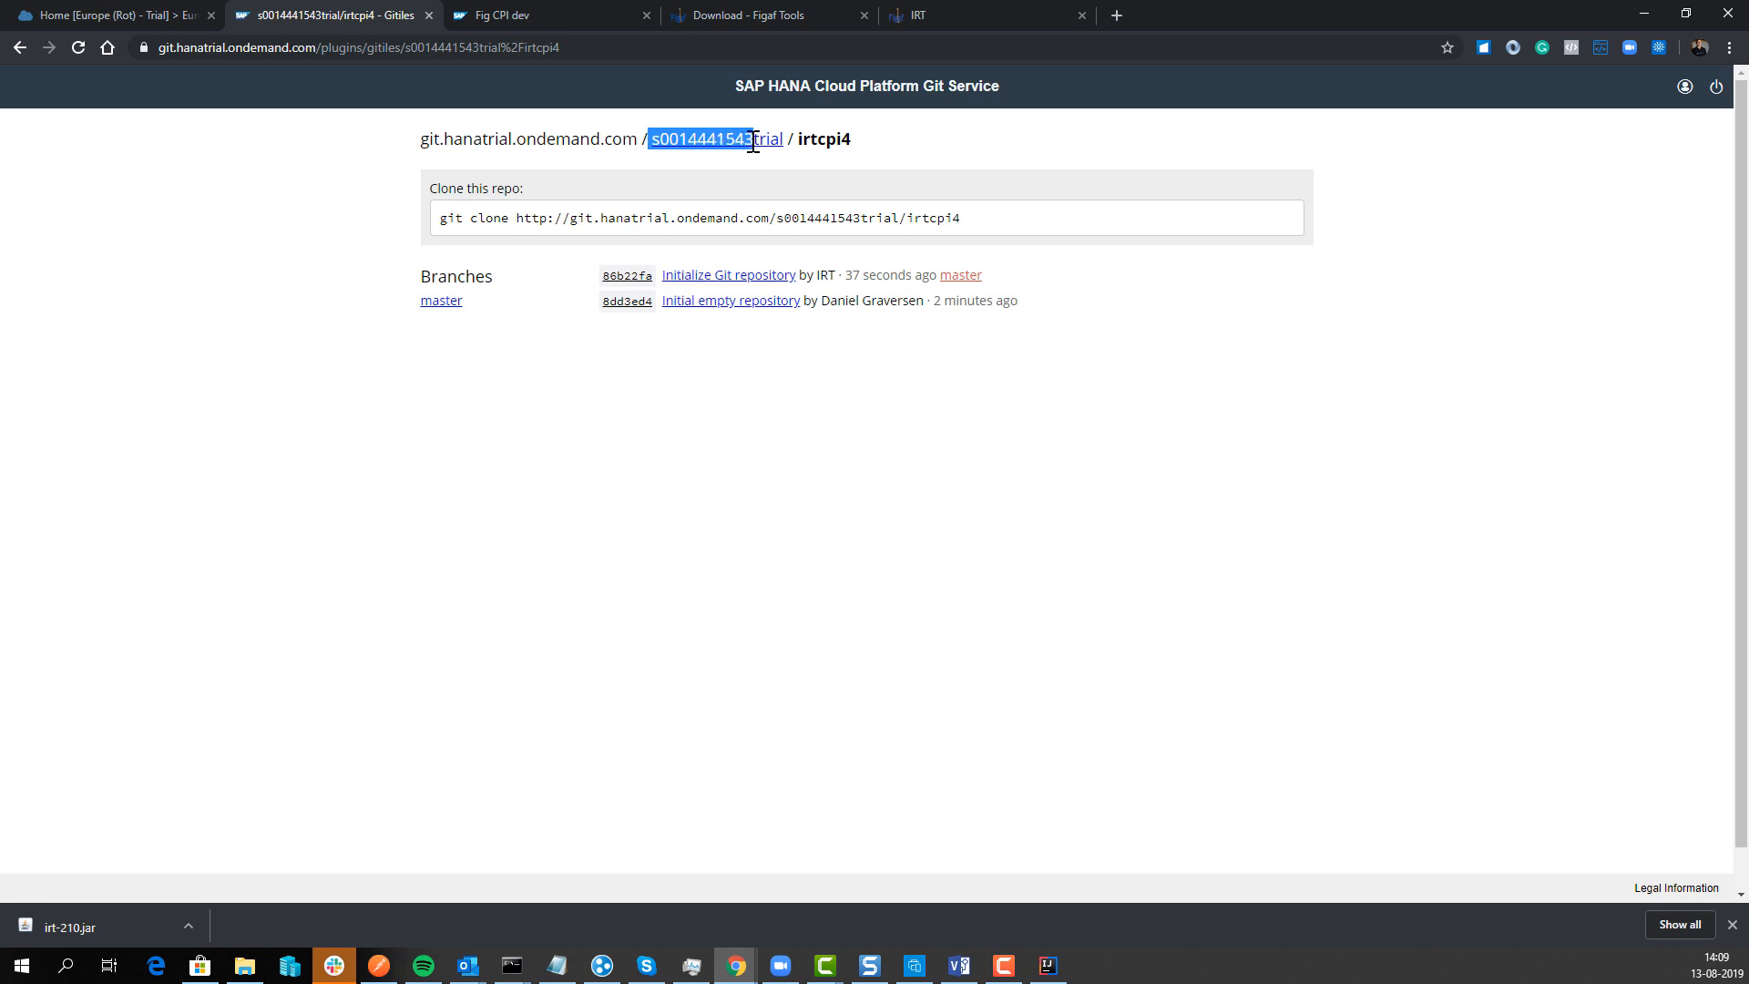
key(alt+Tab)
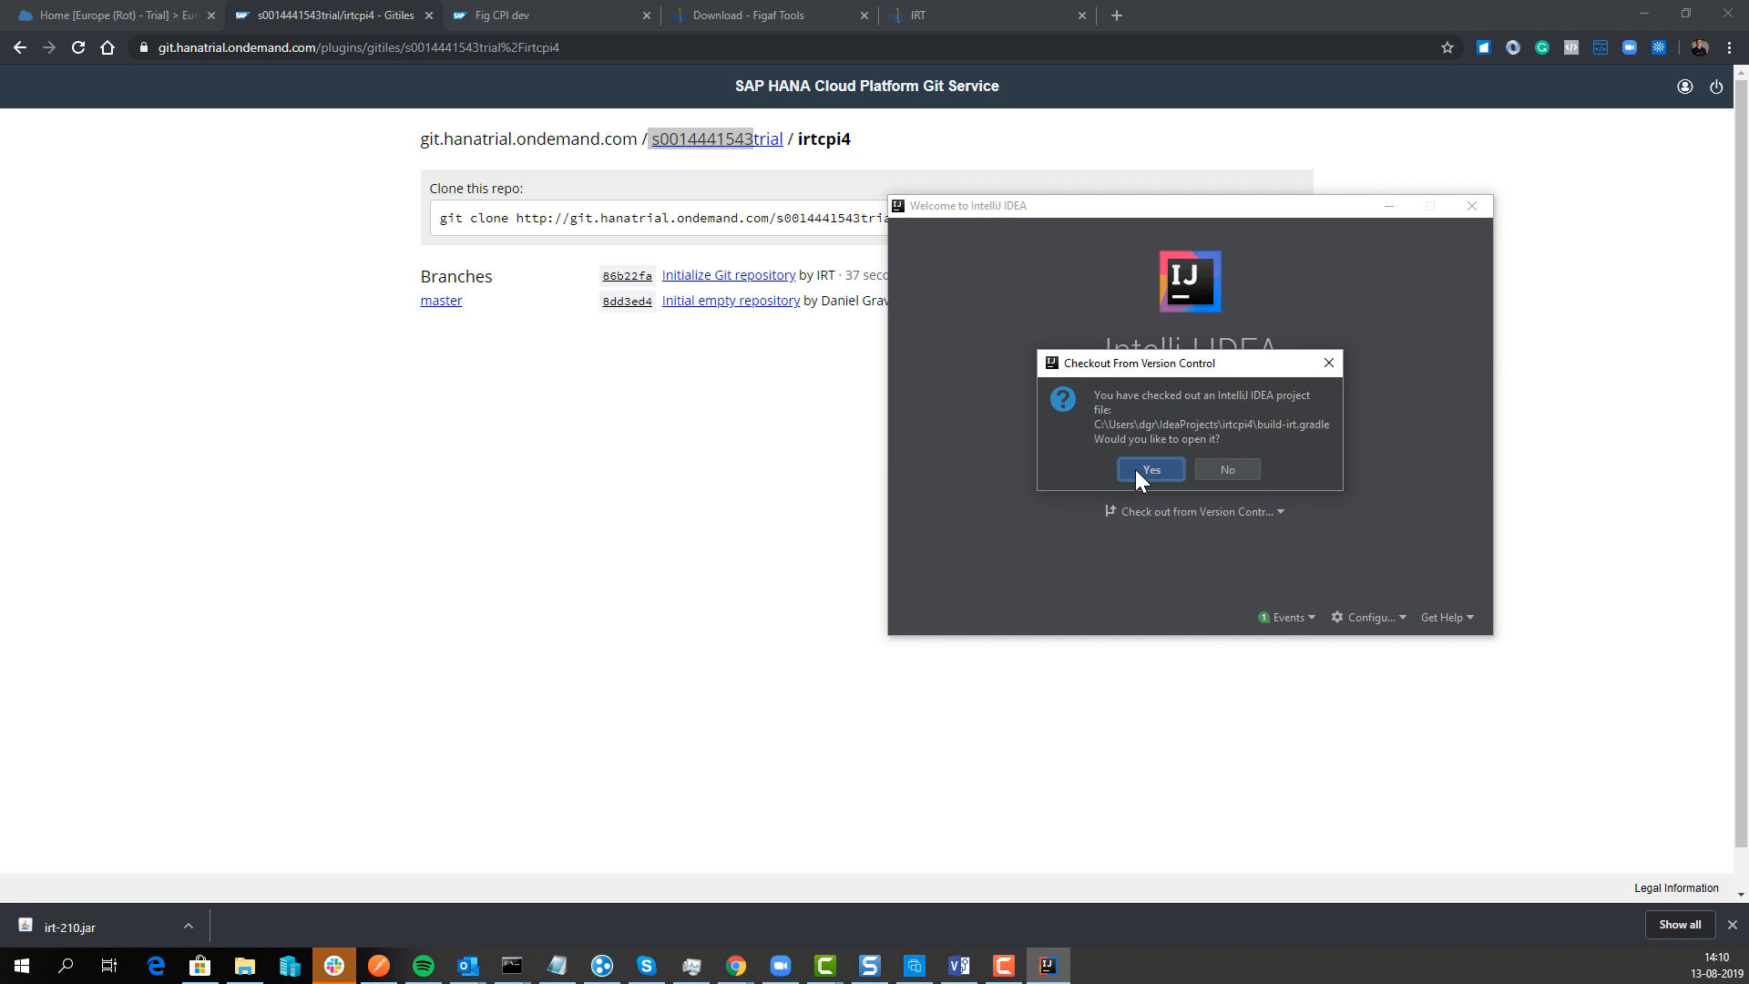
Step: Open the cloned project and import it from Gradle with the local gradle-5.5.1 home
click(1150, 469)
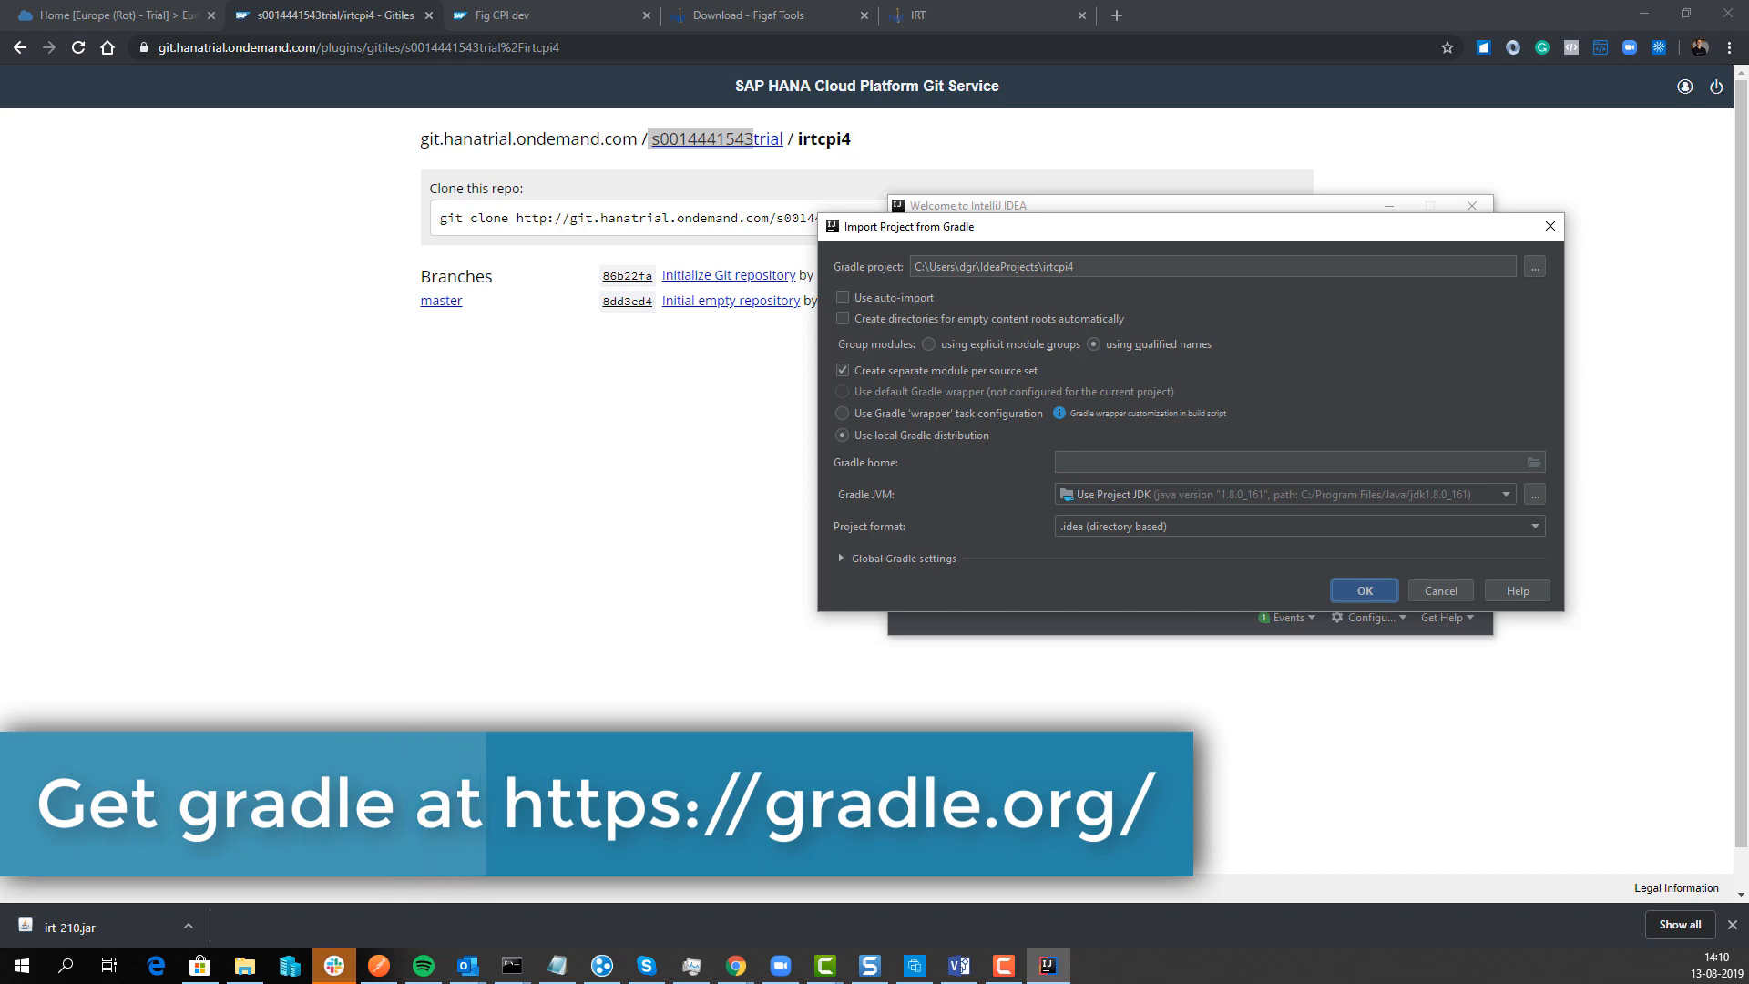
key(alt+Tab)
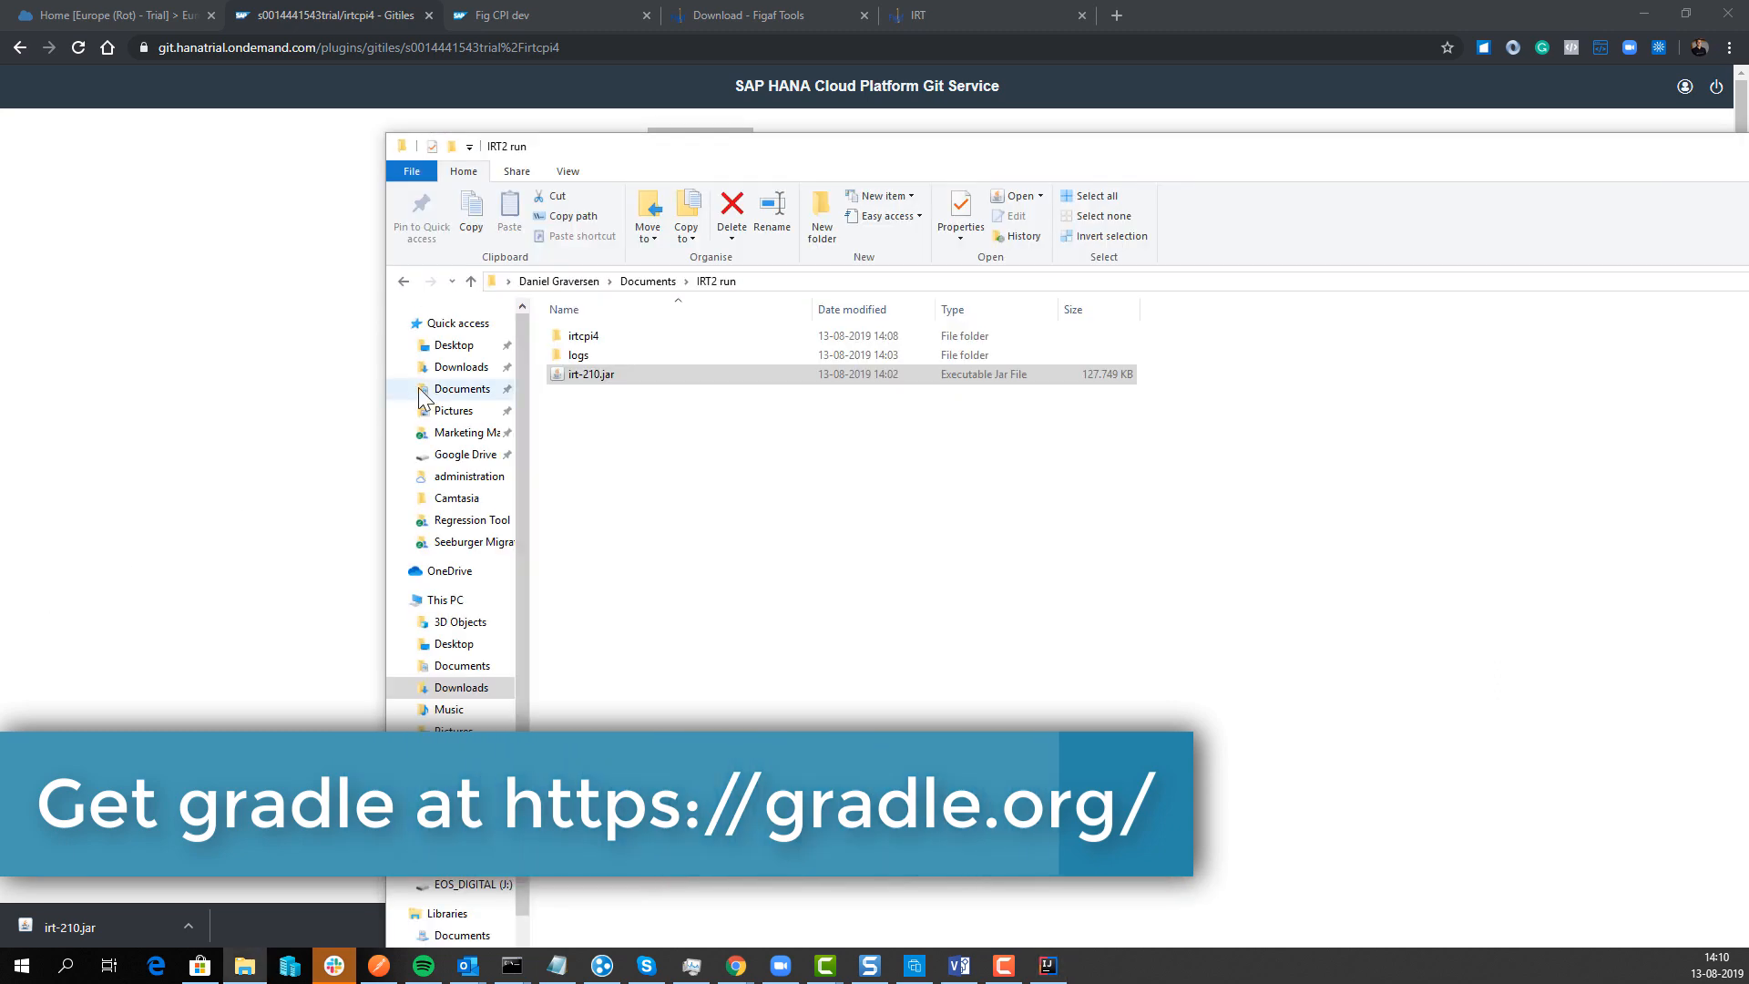
drag(1043, 156, 0, 18)
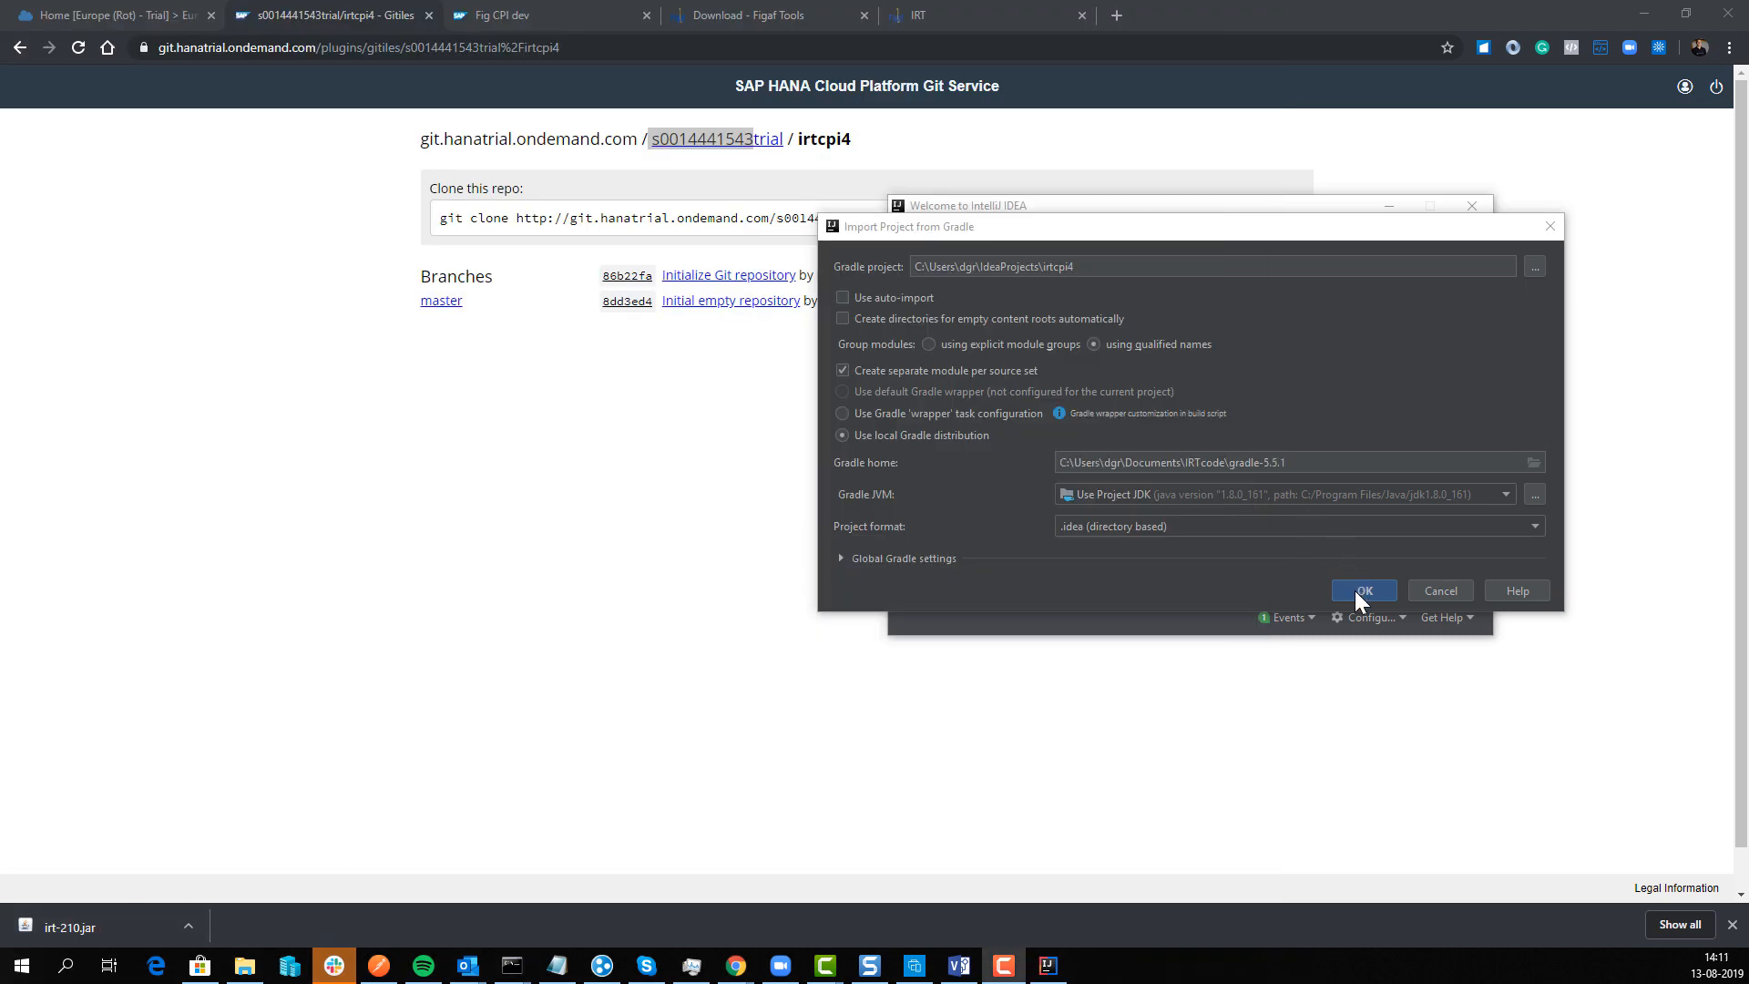
click(1362, 591)
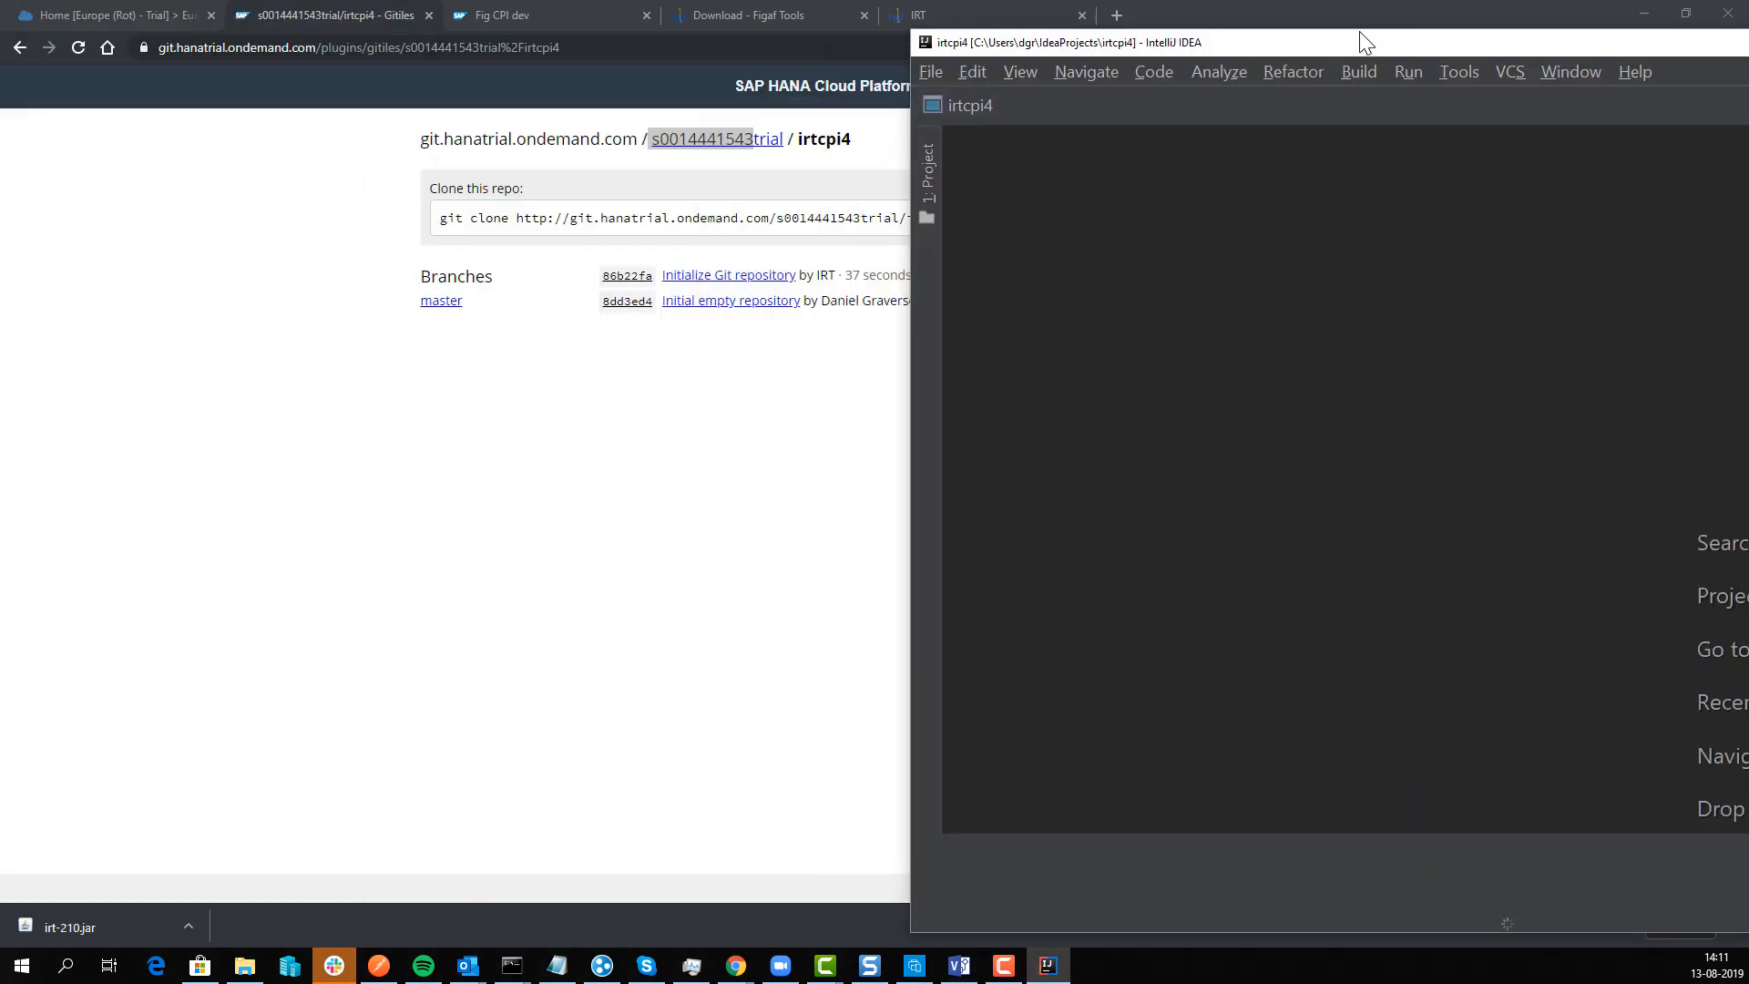
Step: Maximize the irtcpi4 project window and display its Project file tree
drag(1359, 30, 665, 30)
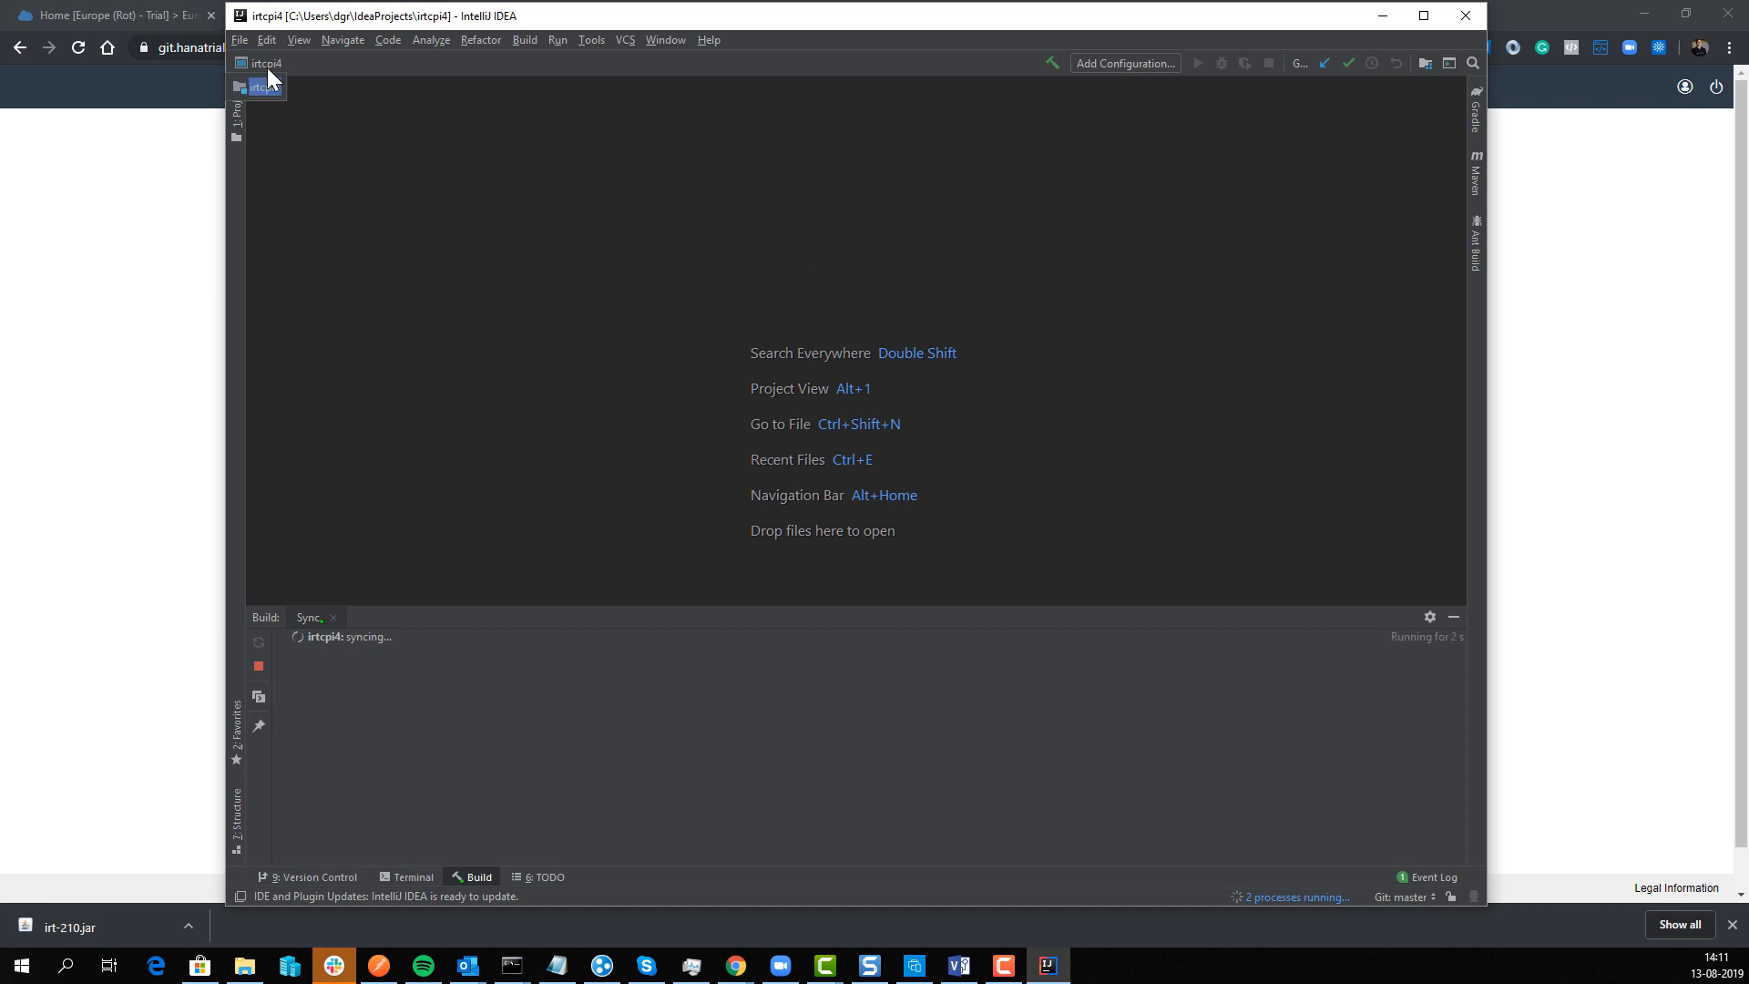
click(265, 92)
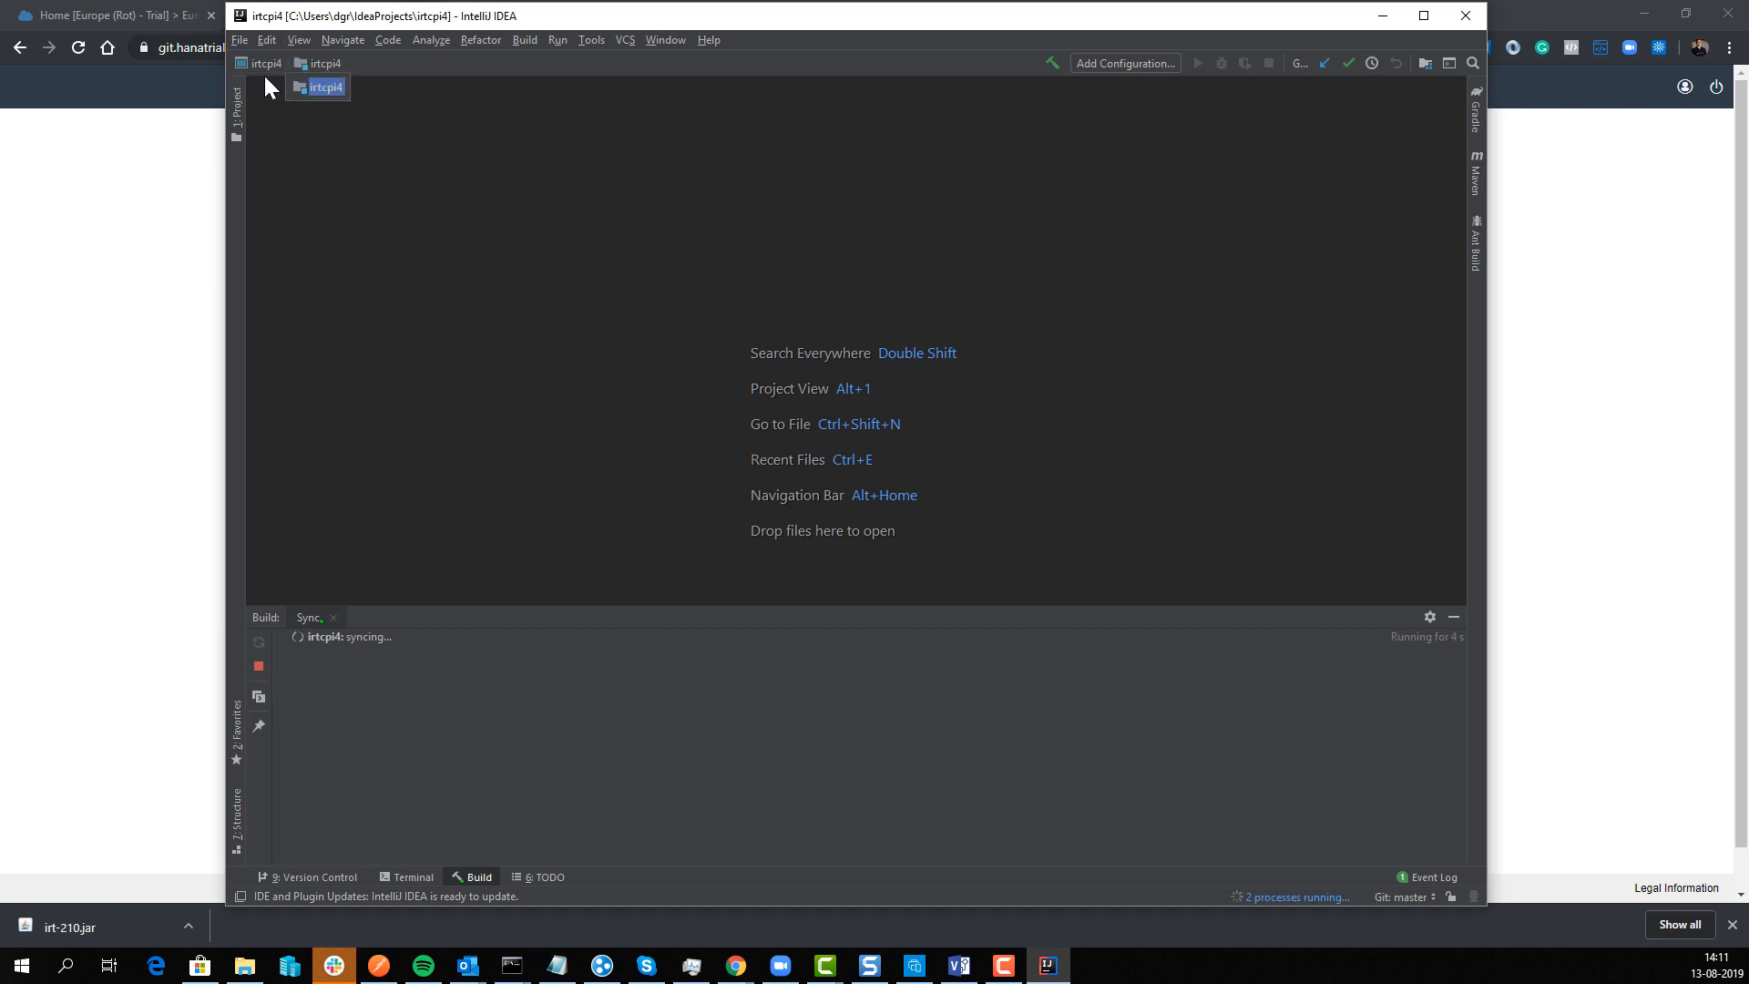
click(315, 85)
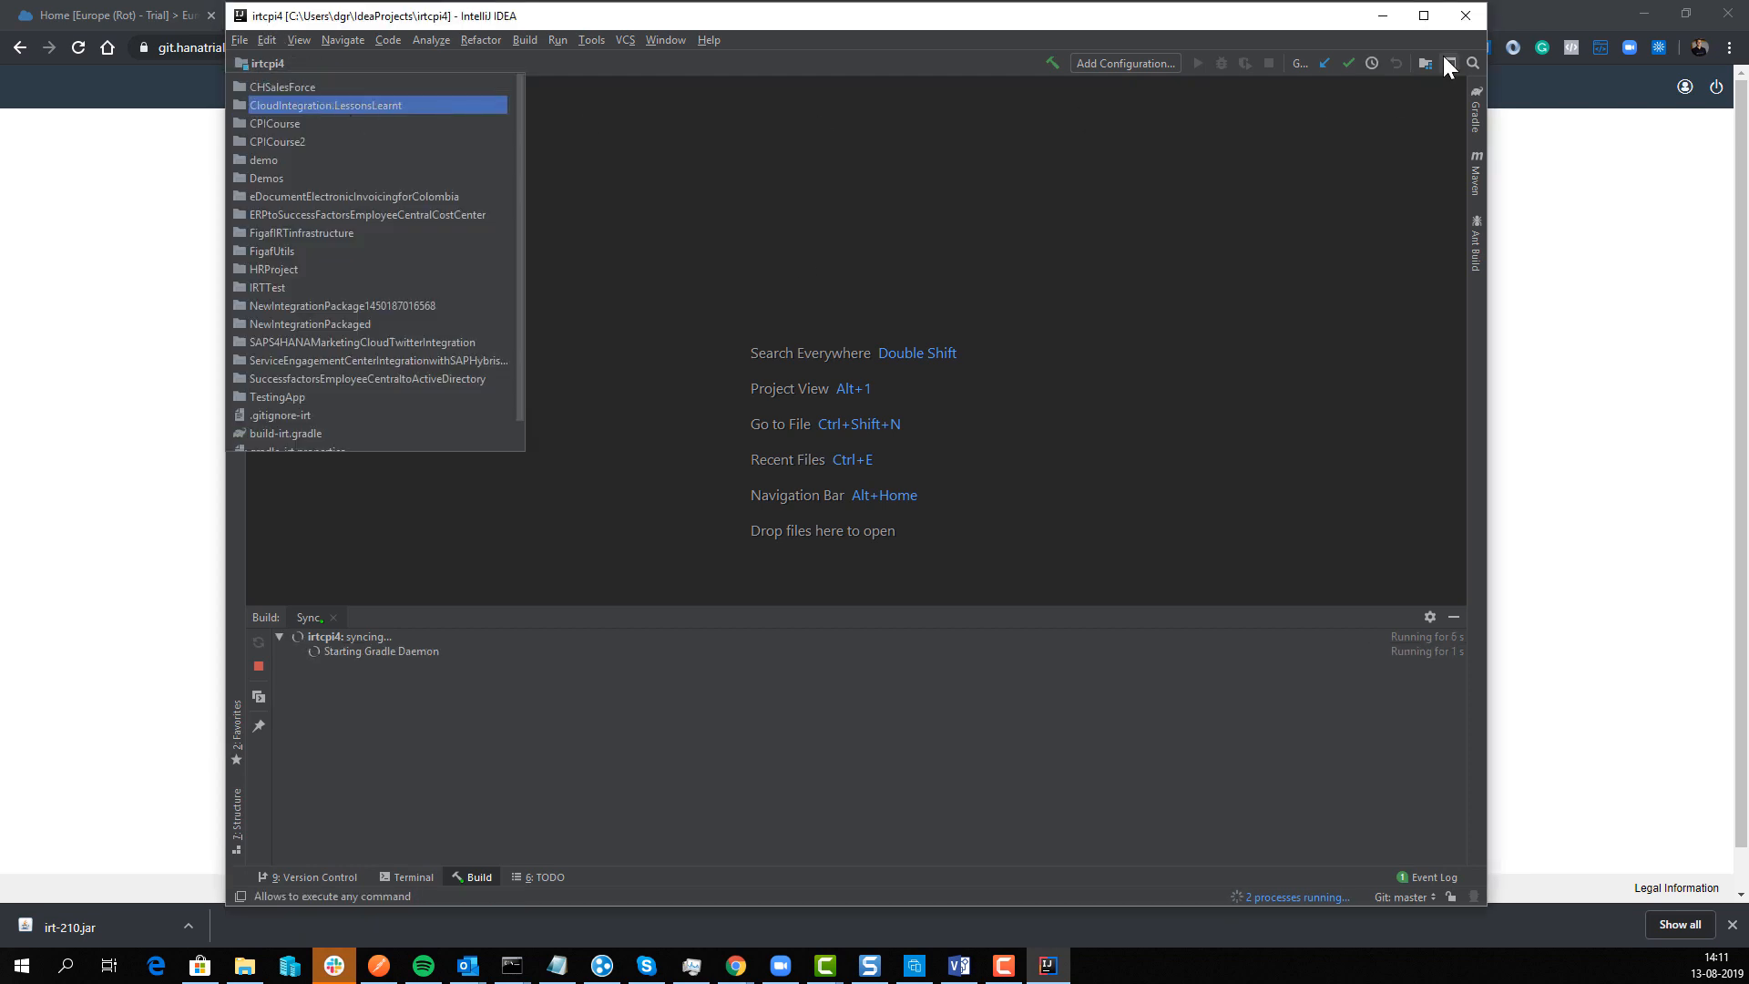
click(1426, 18)
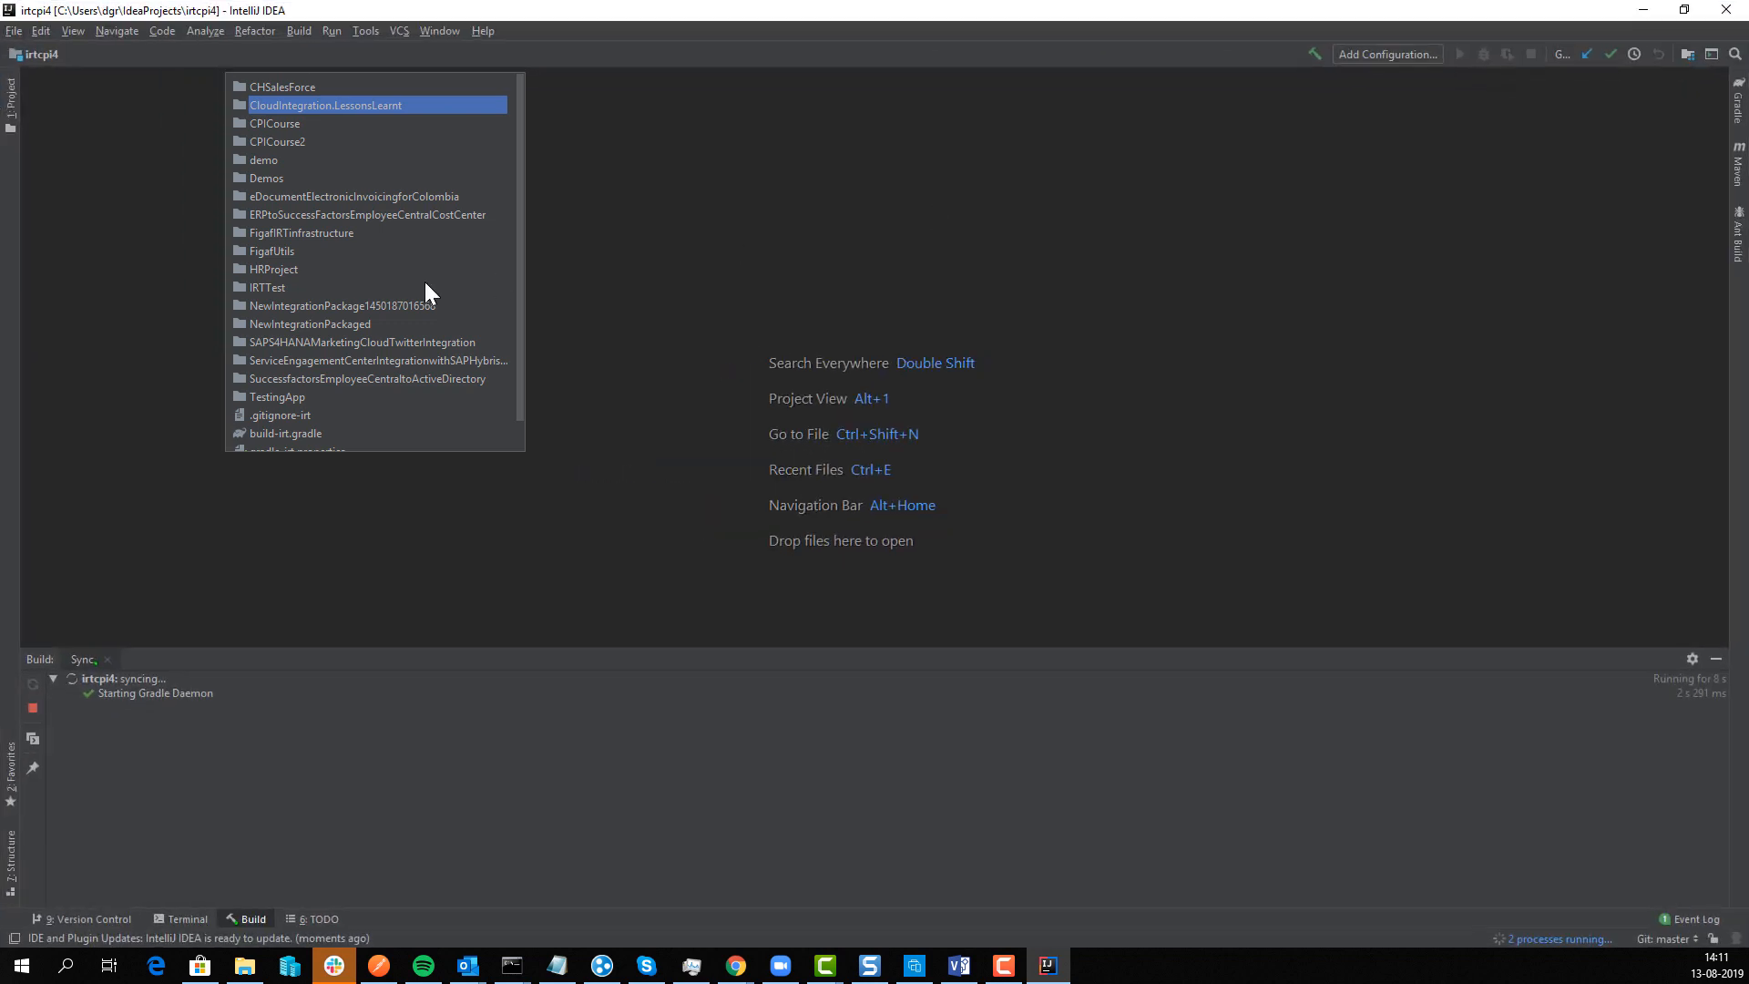
click(92, 171)
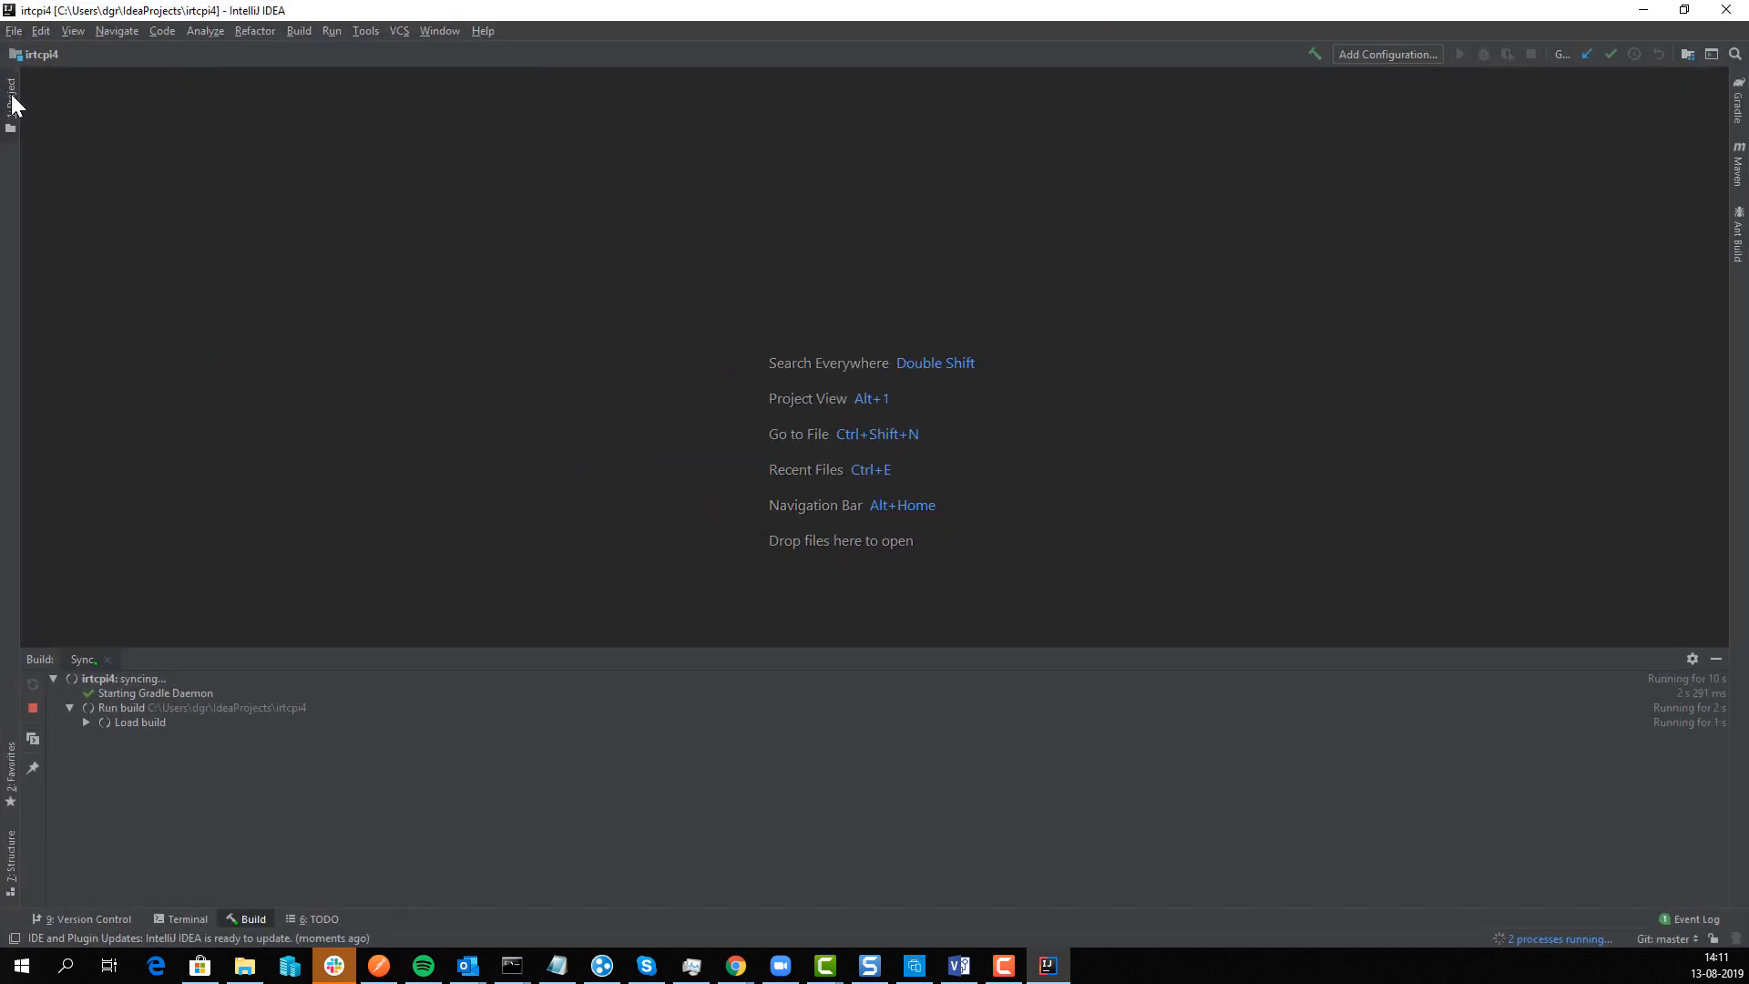
click(12, 98)
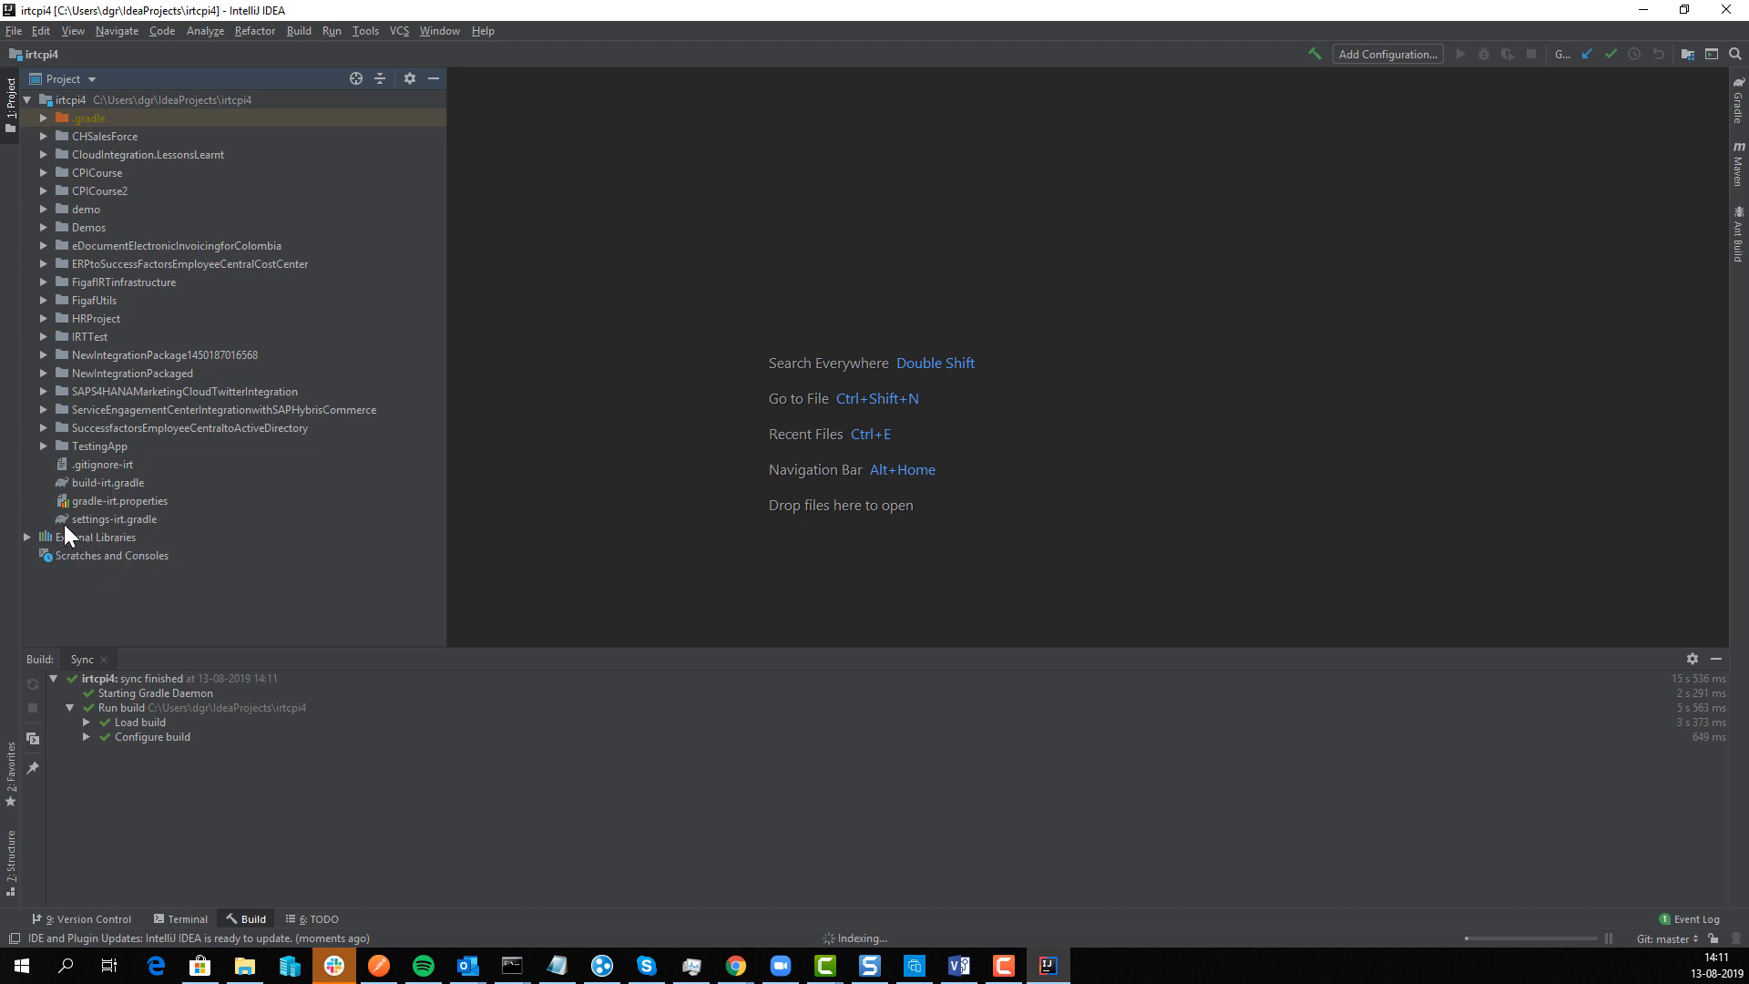
Step: Copy build-irt.gradle to a new file named build.gradle
click(86, 484)
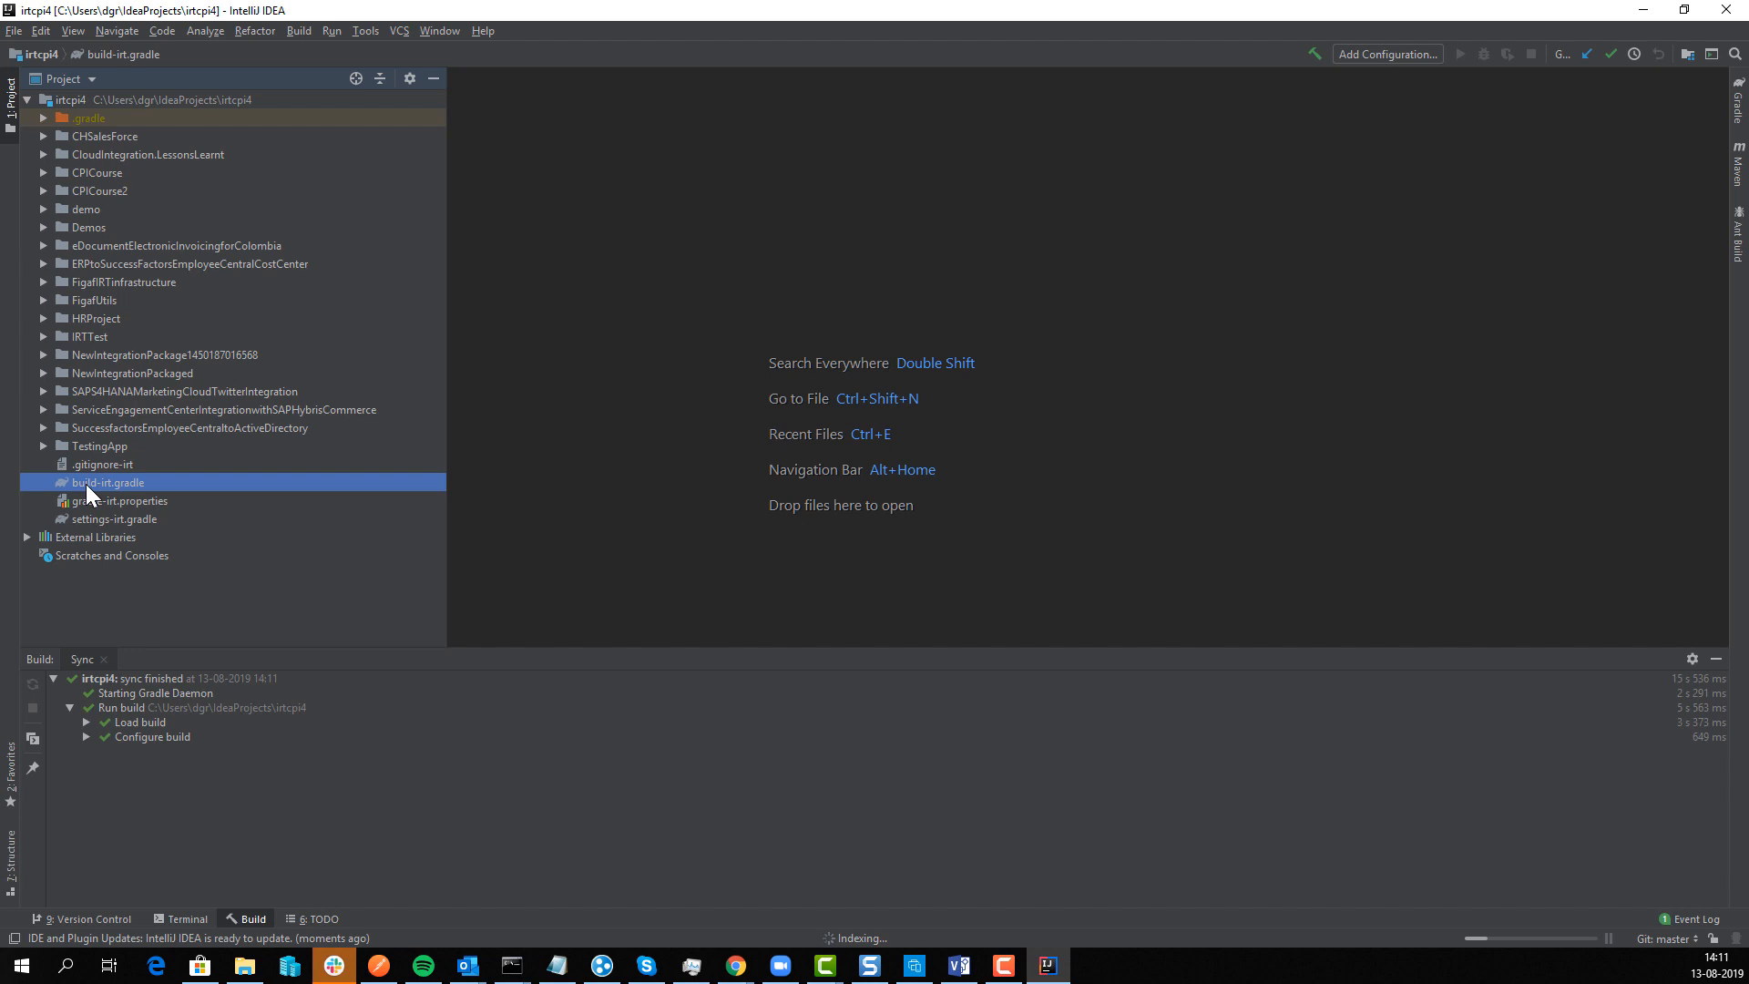
double_click(86, 484)
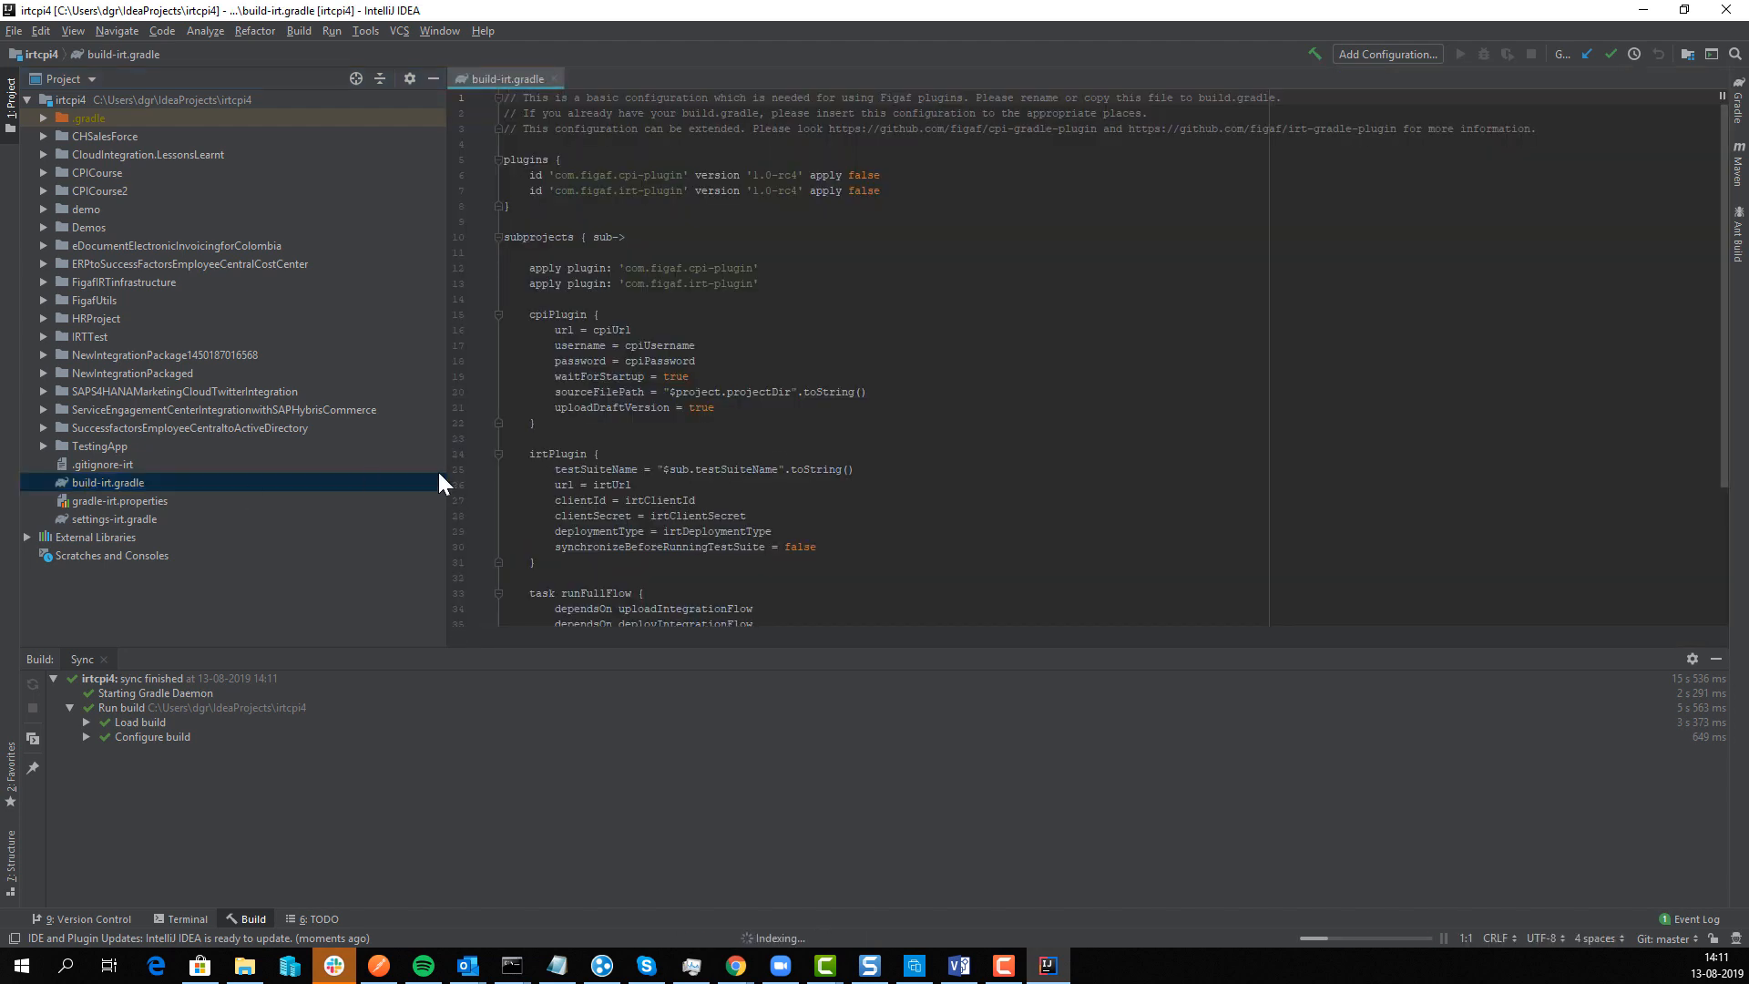
drag(629, 206, 651, 241)
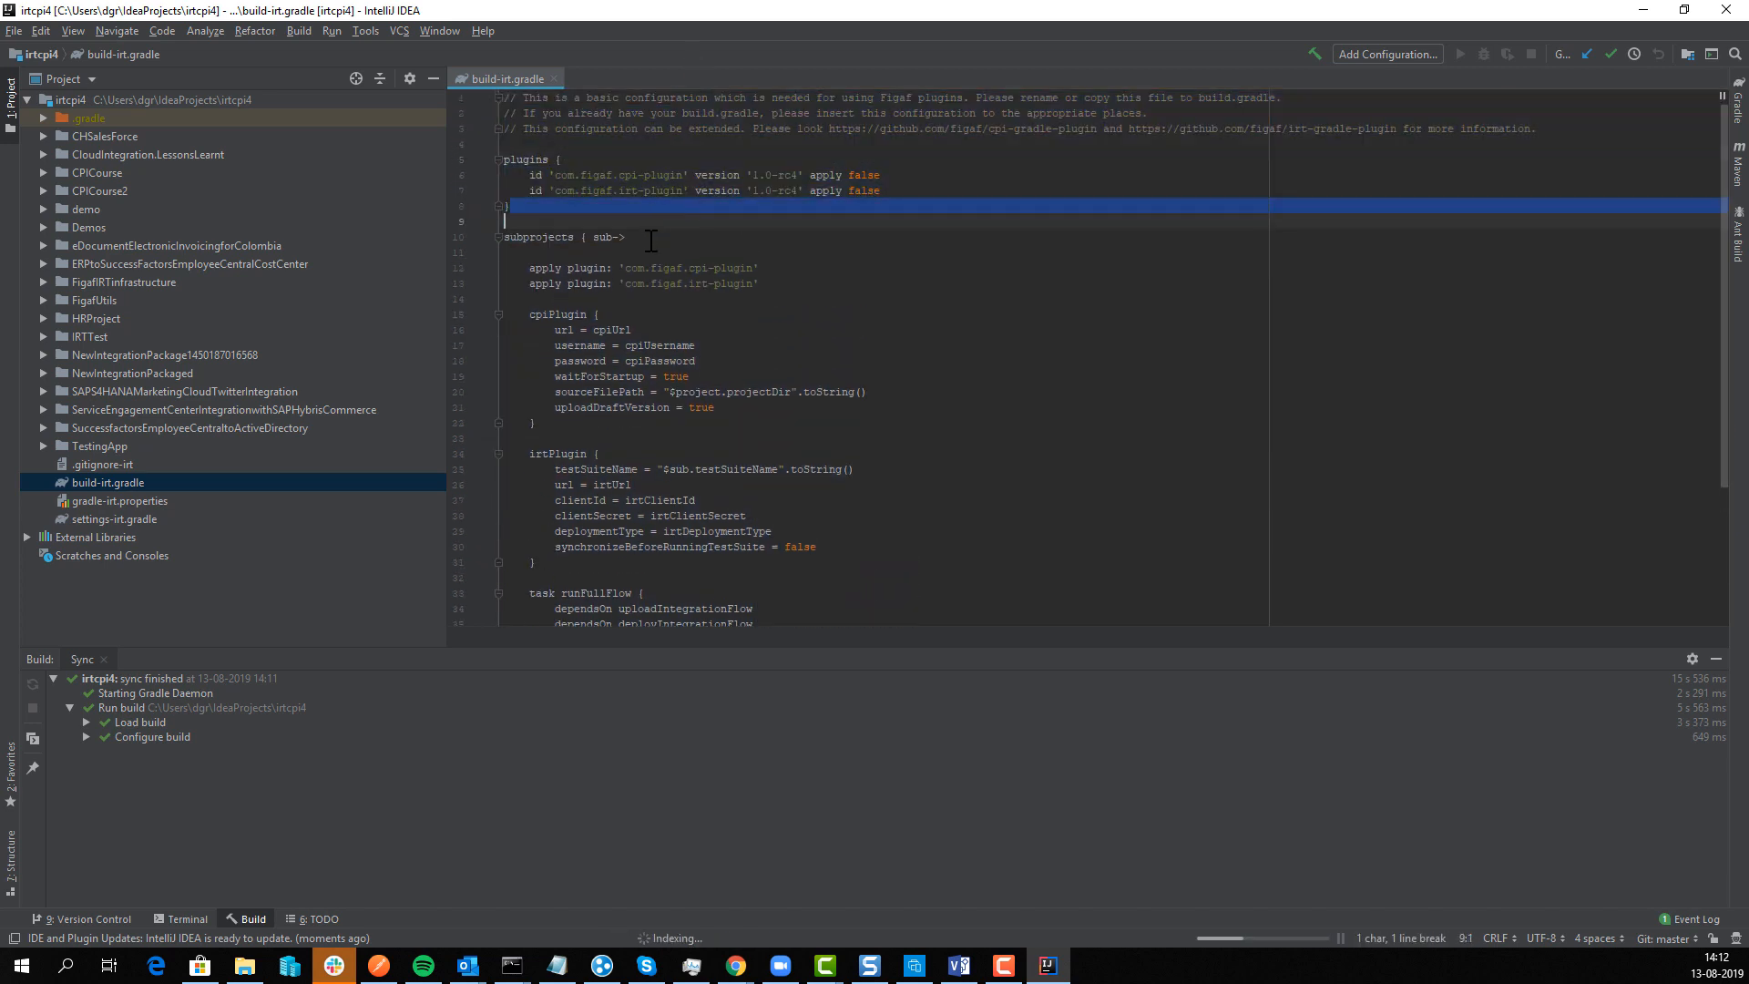
click(130, 482)
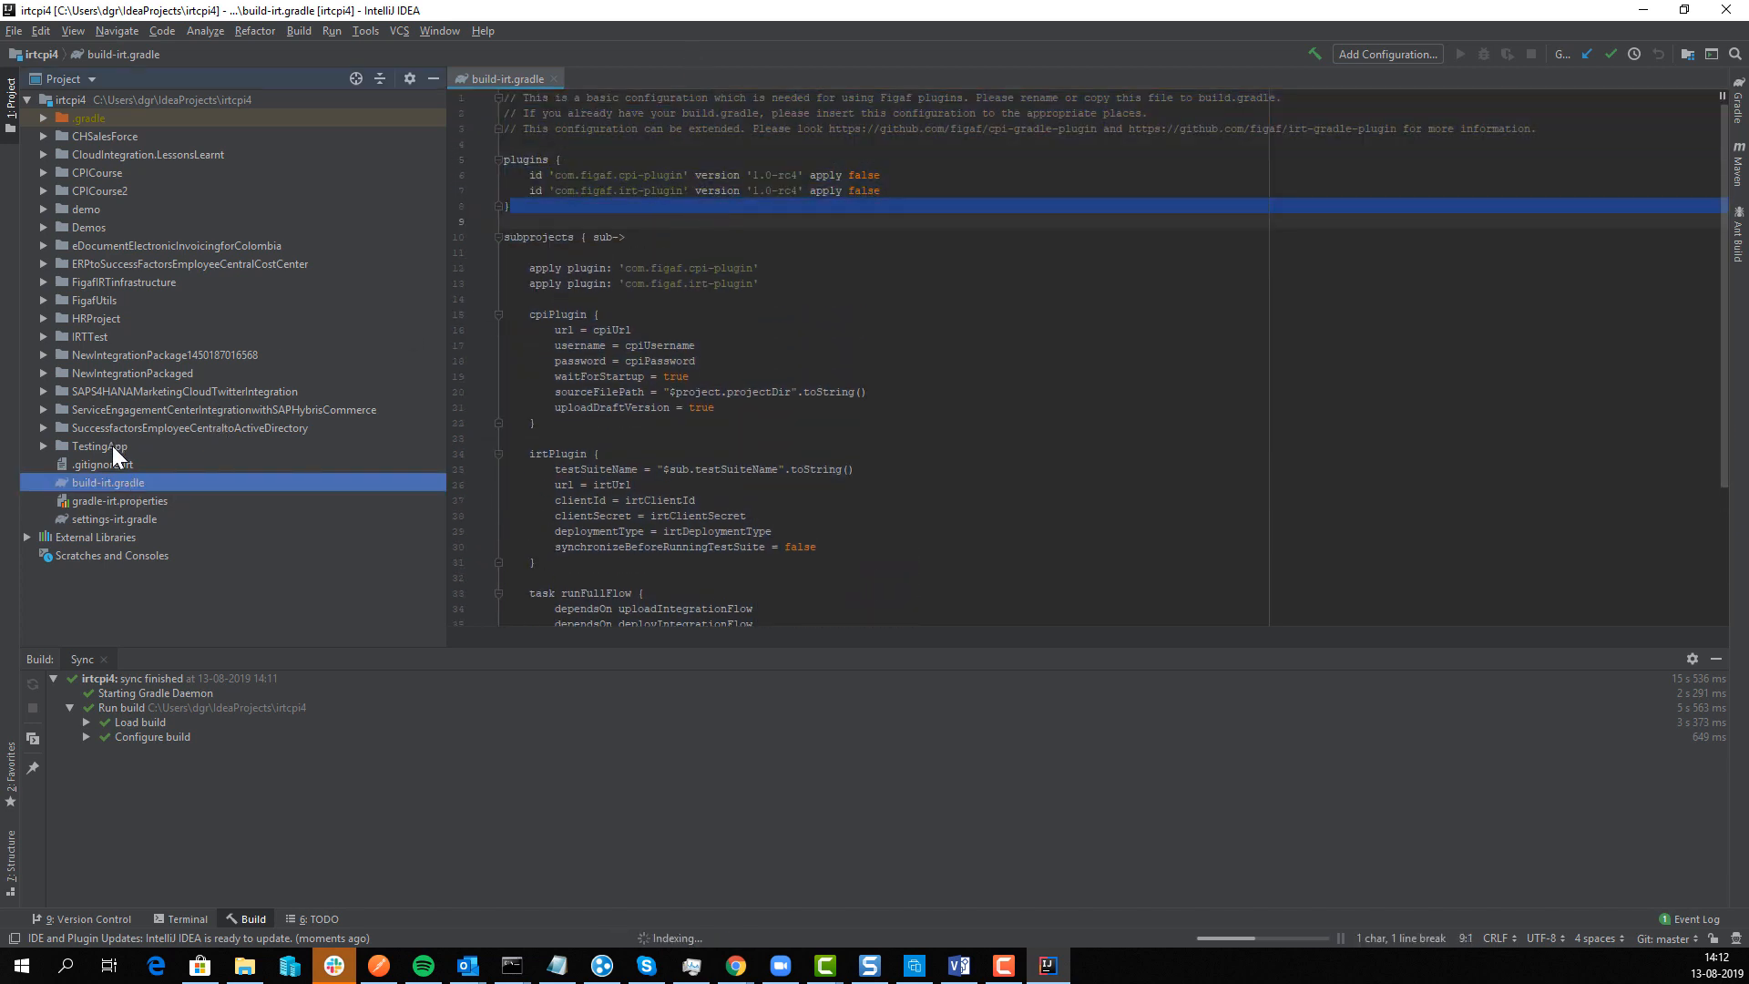
key(F5)
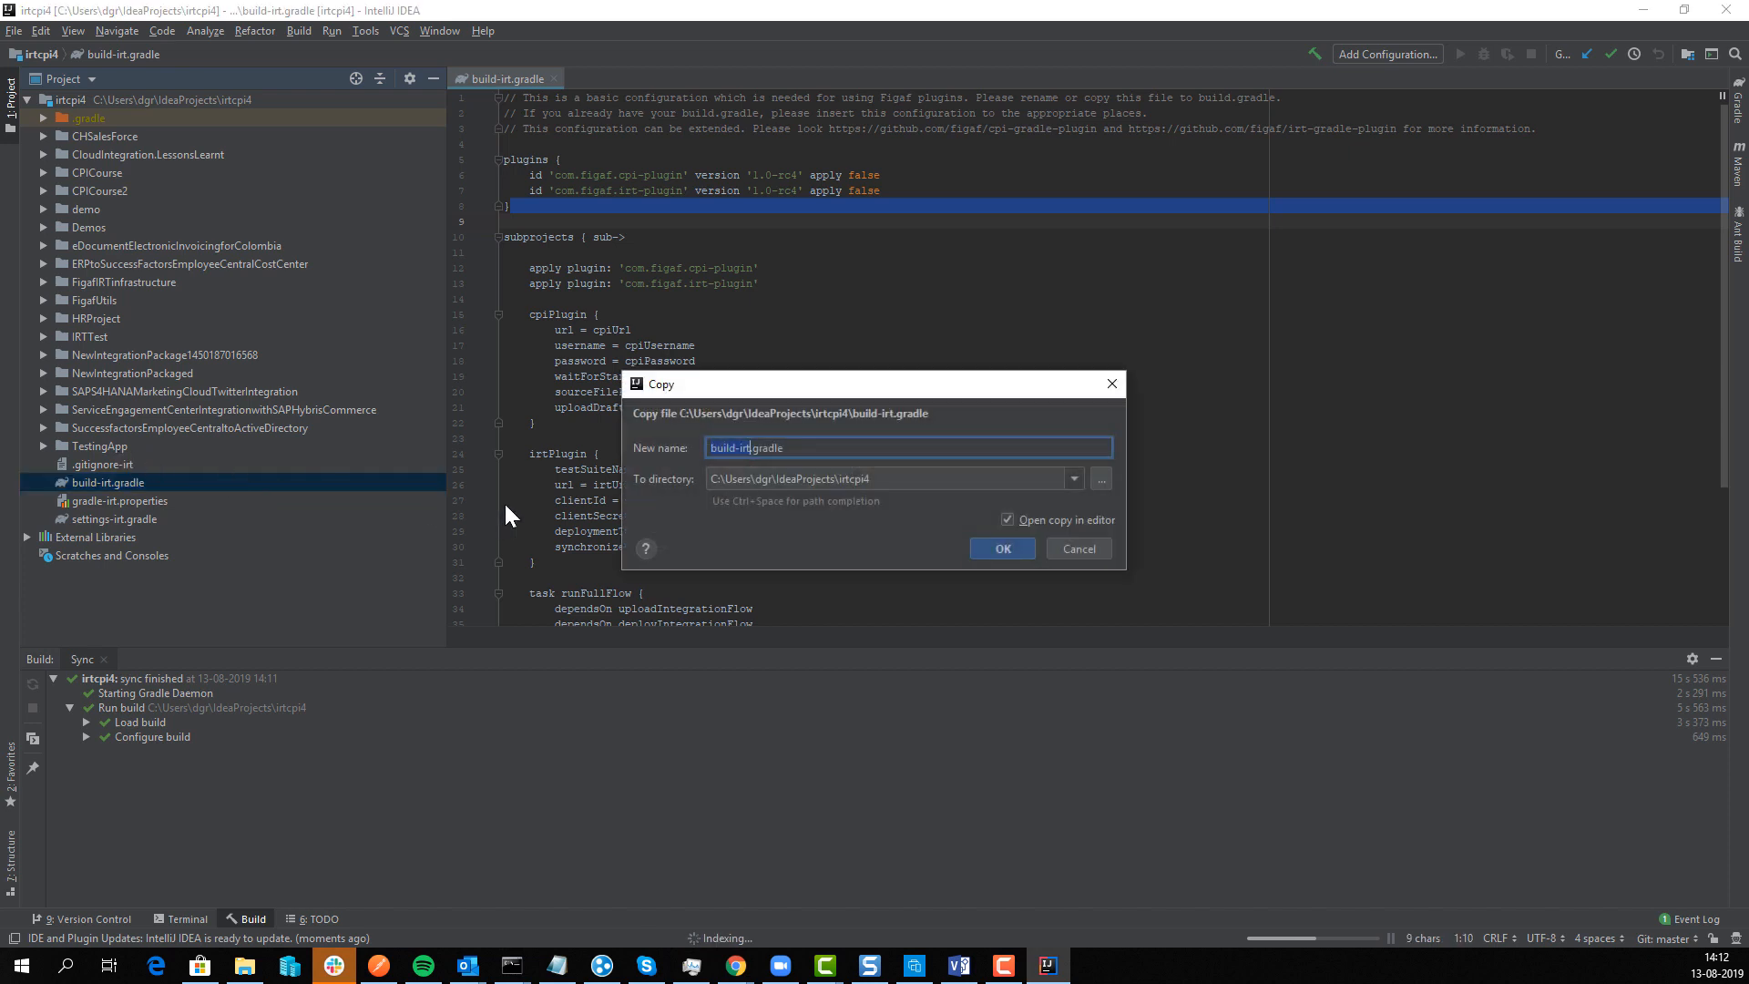
key(Right)
key(BackSpace)
key(BackSpace)
key(BackSpace)
key(BackSpace)
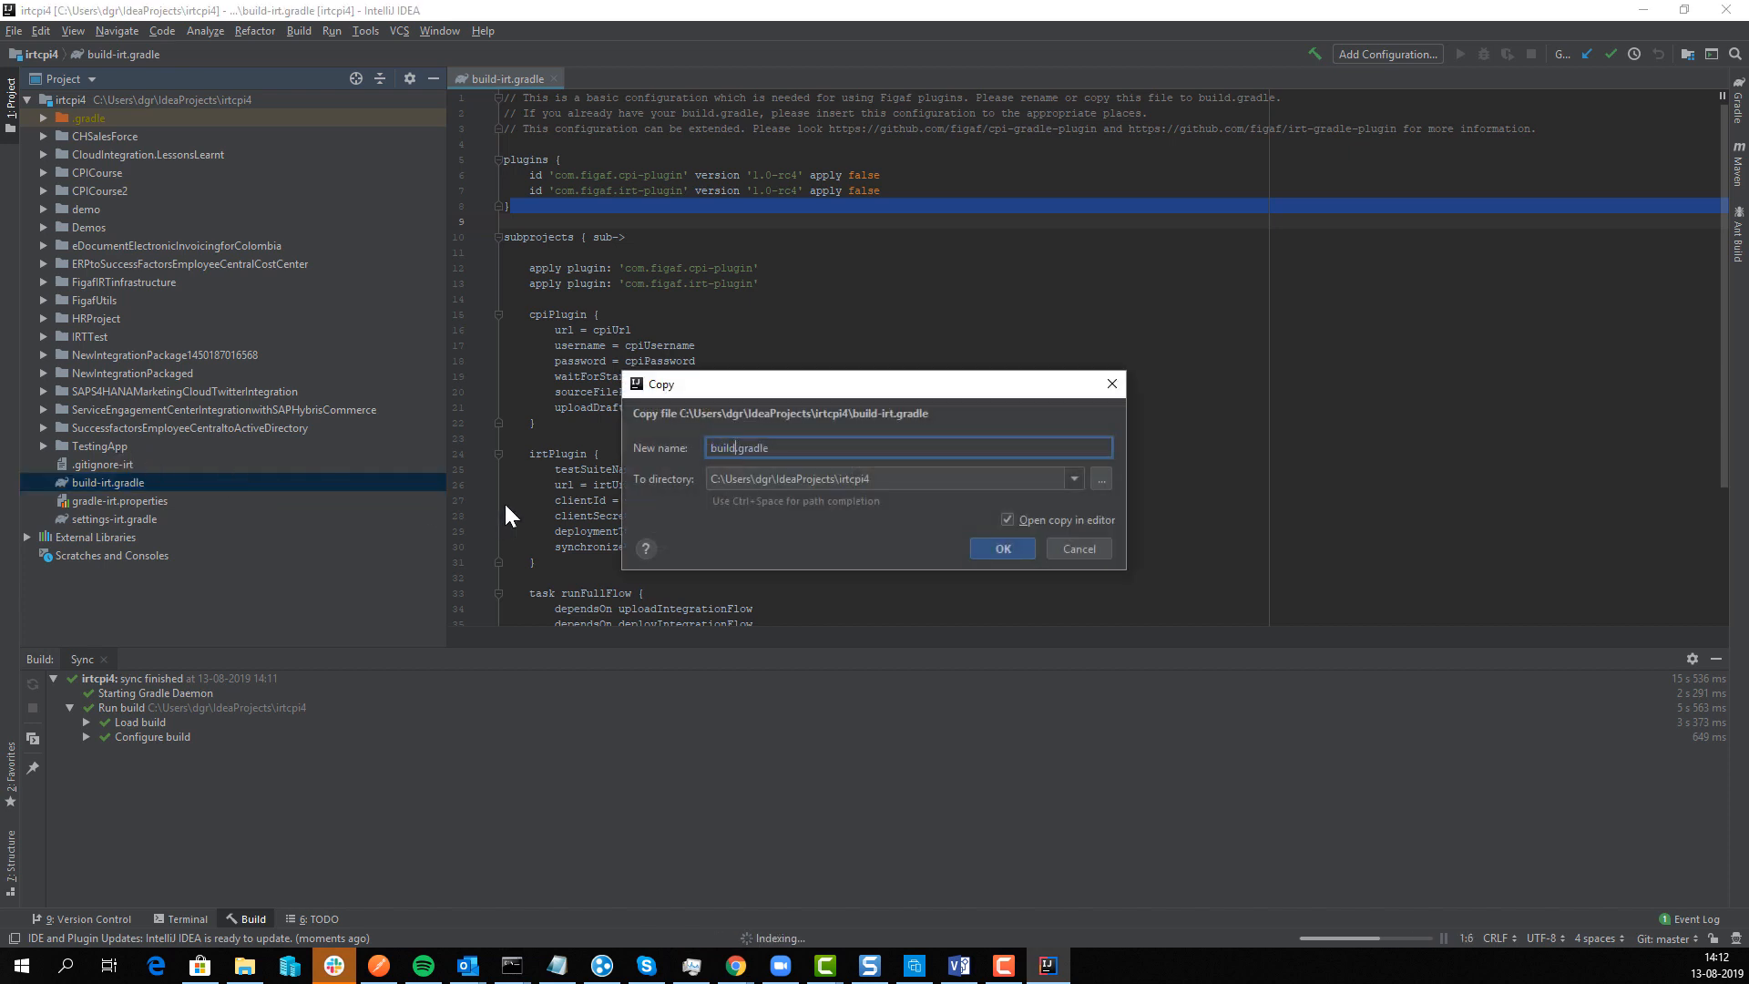
key(Return)
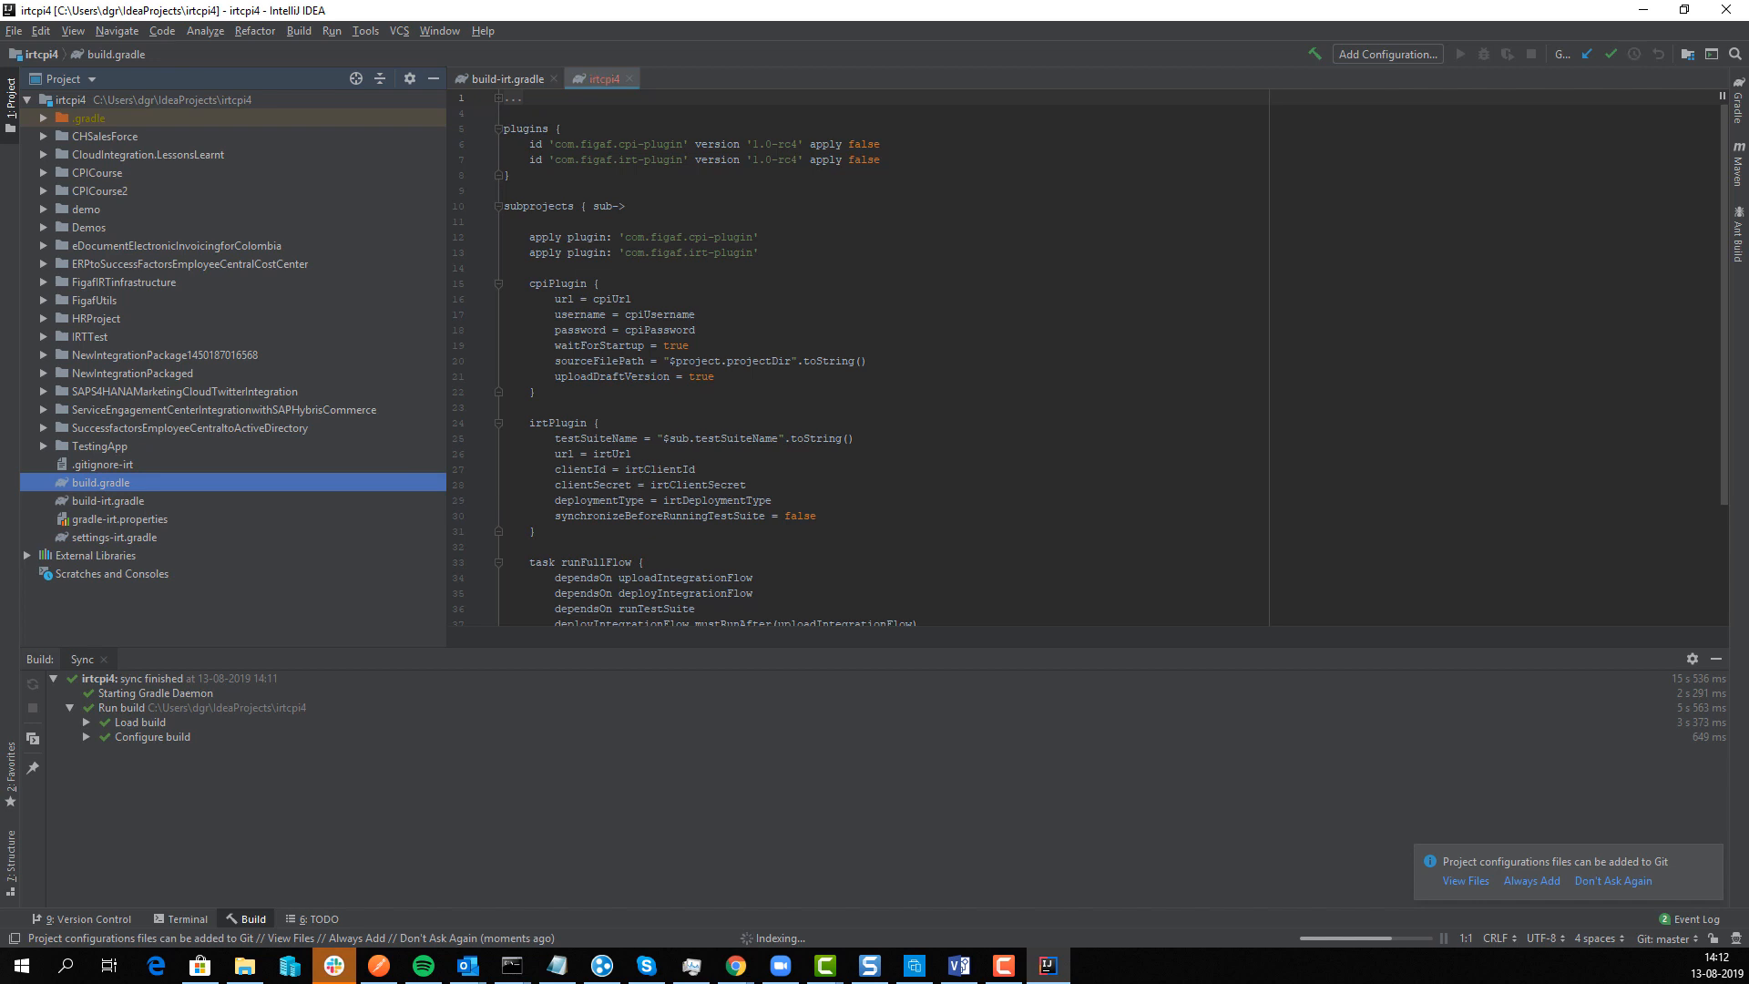
Step: Copy gradle-irt.properties to a new file named gradle.properties
double_click(157, 521)
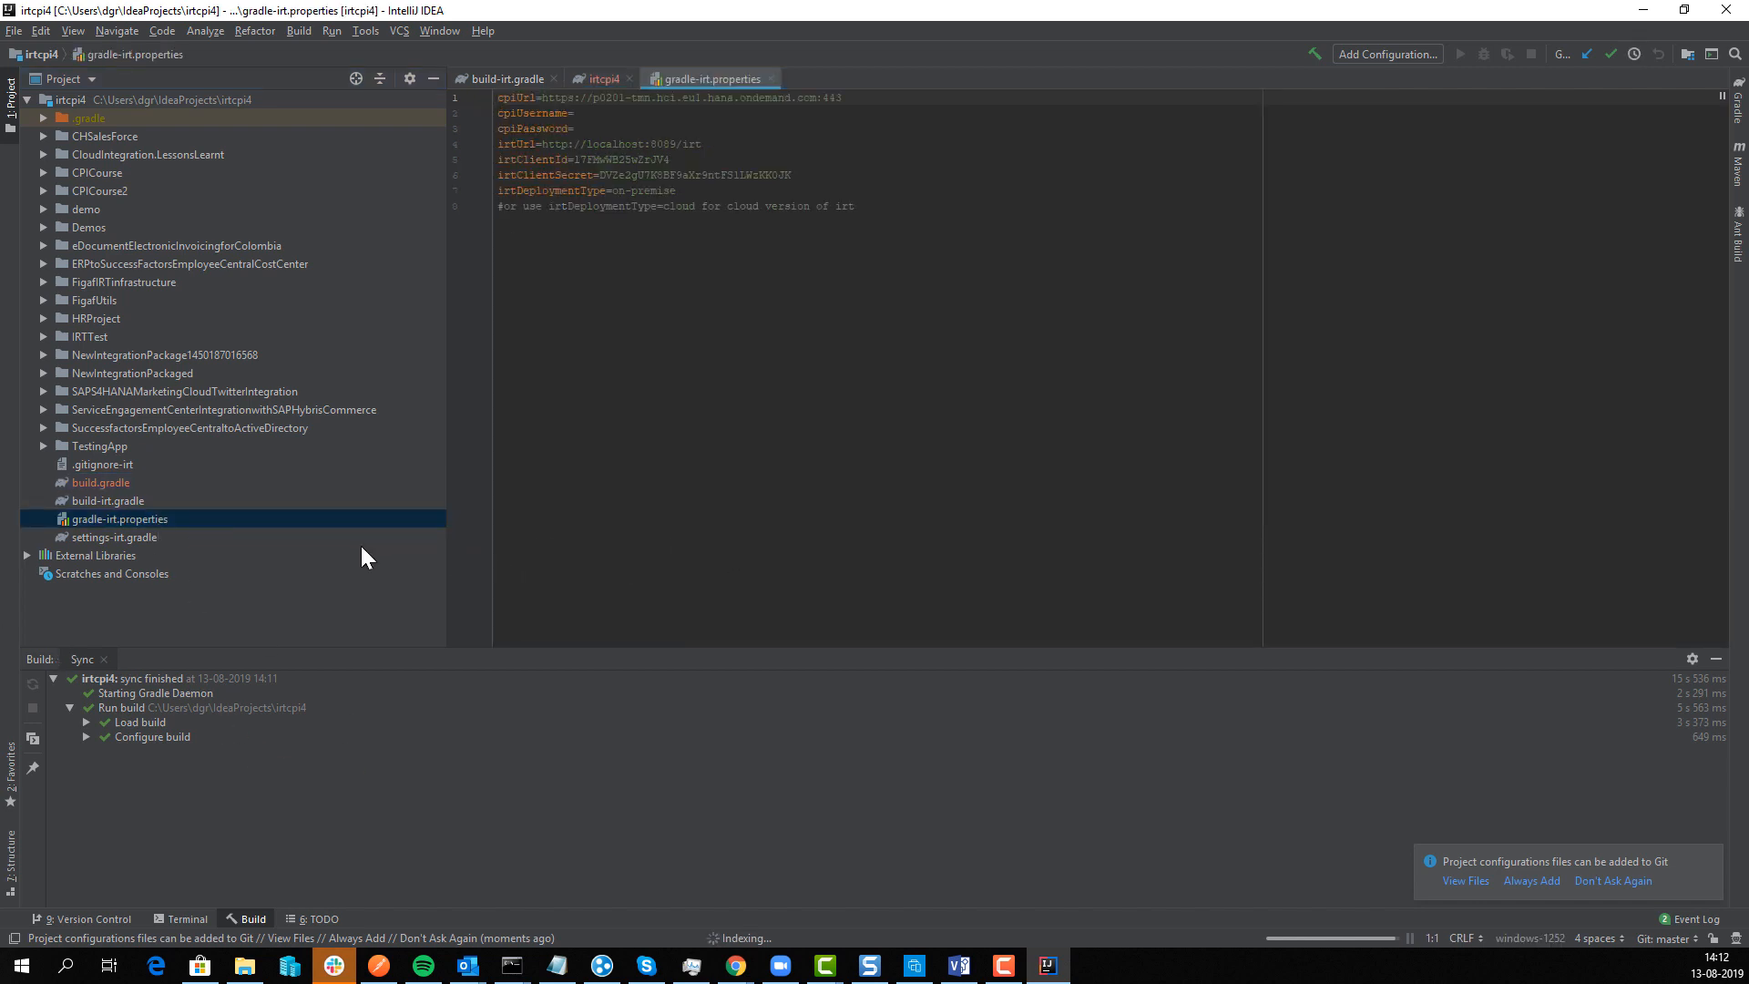
click(188, 520)
key(F5)
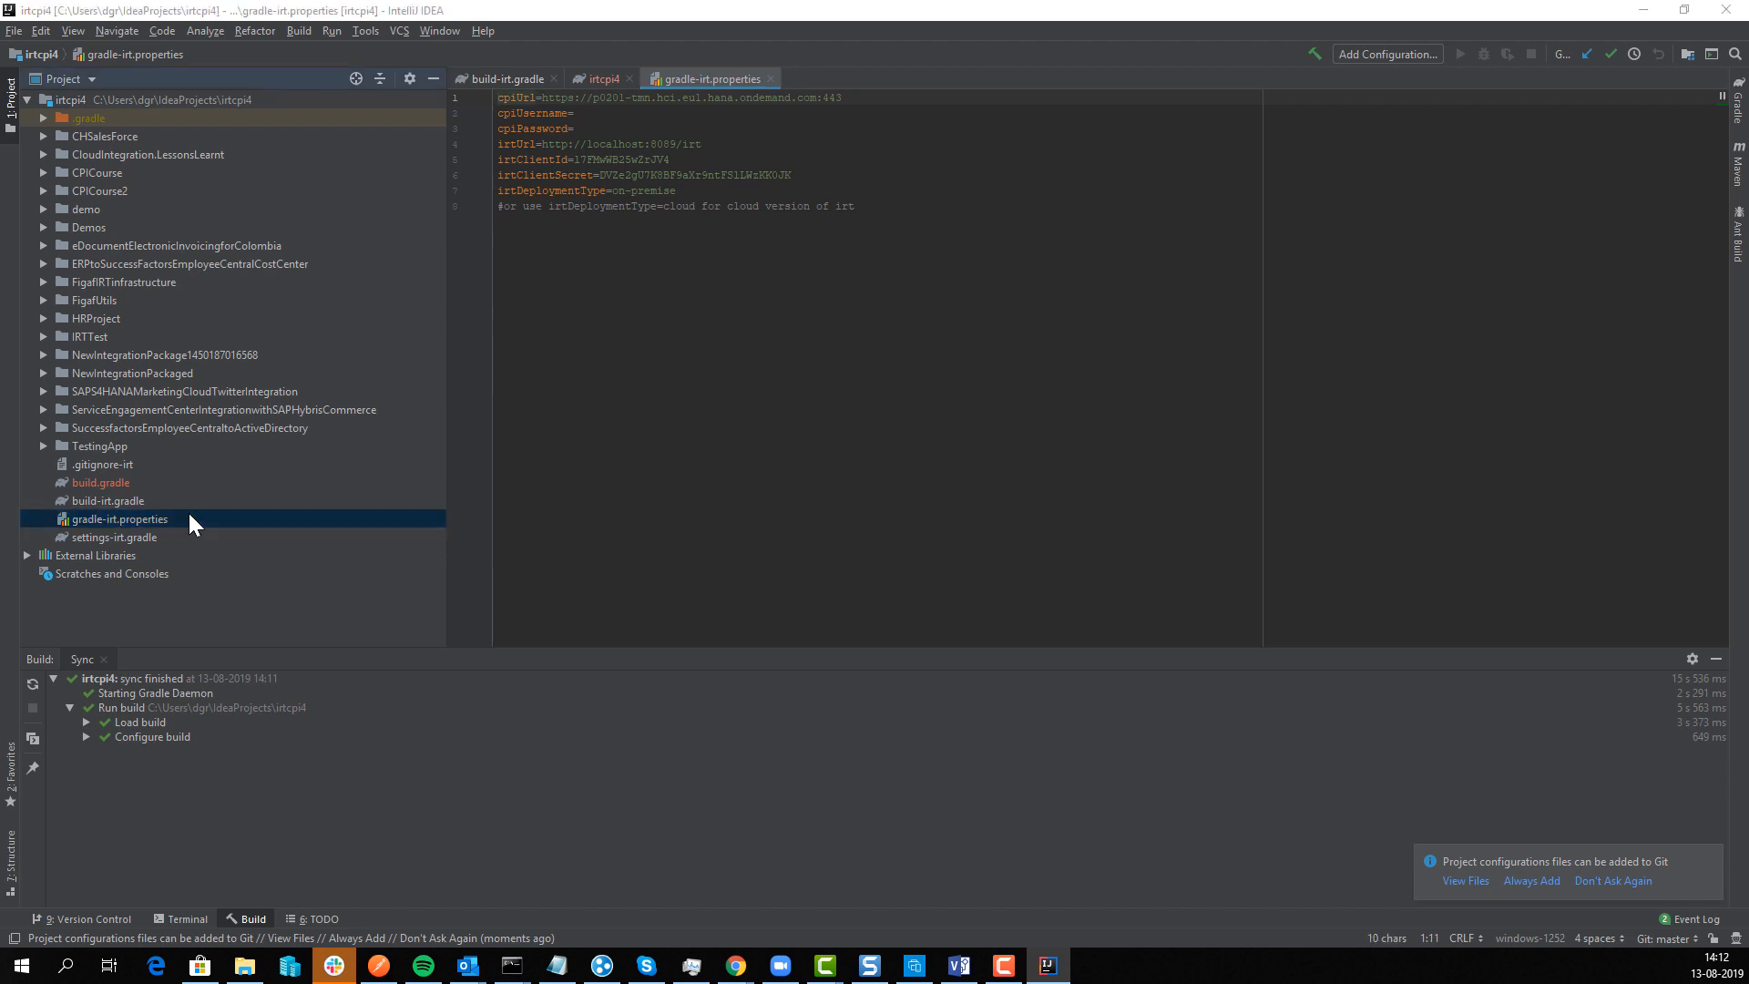
key(Right)
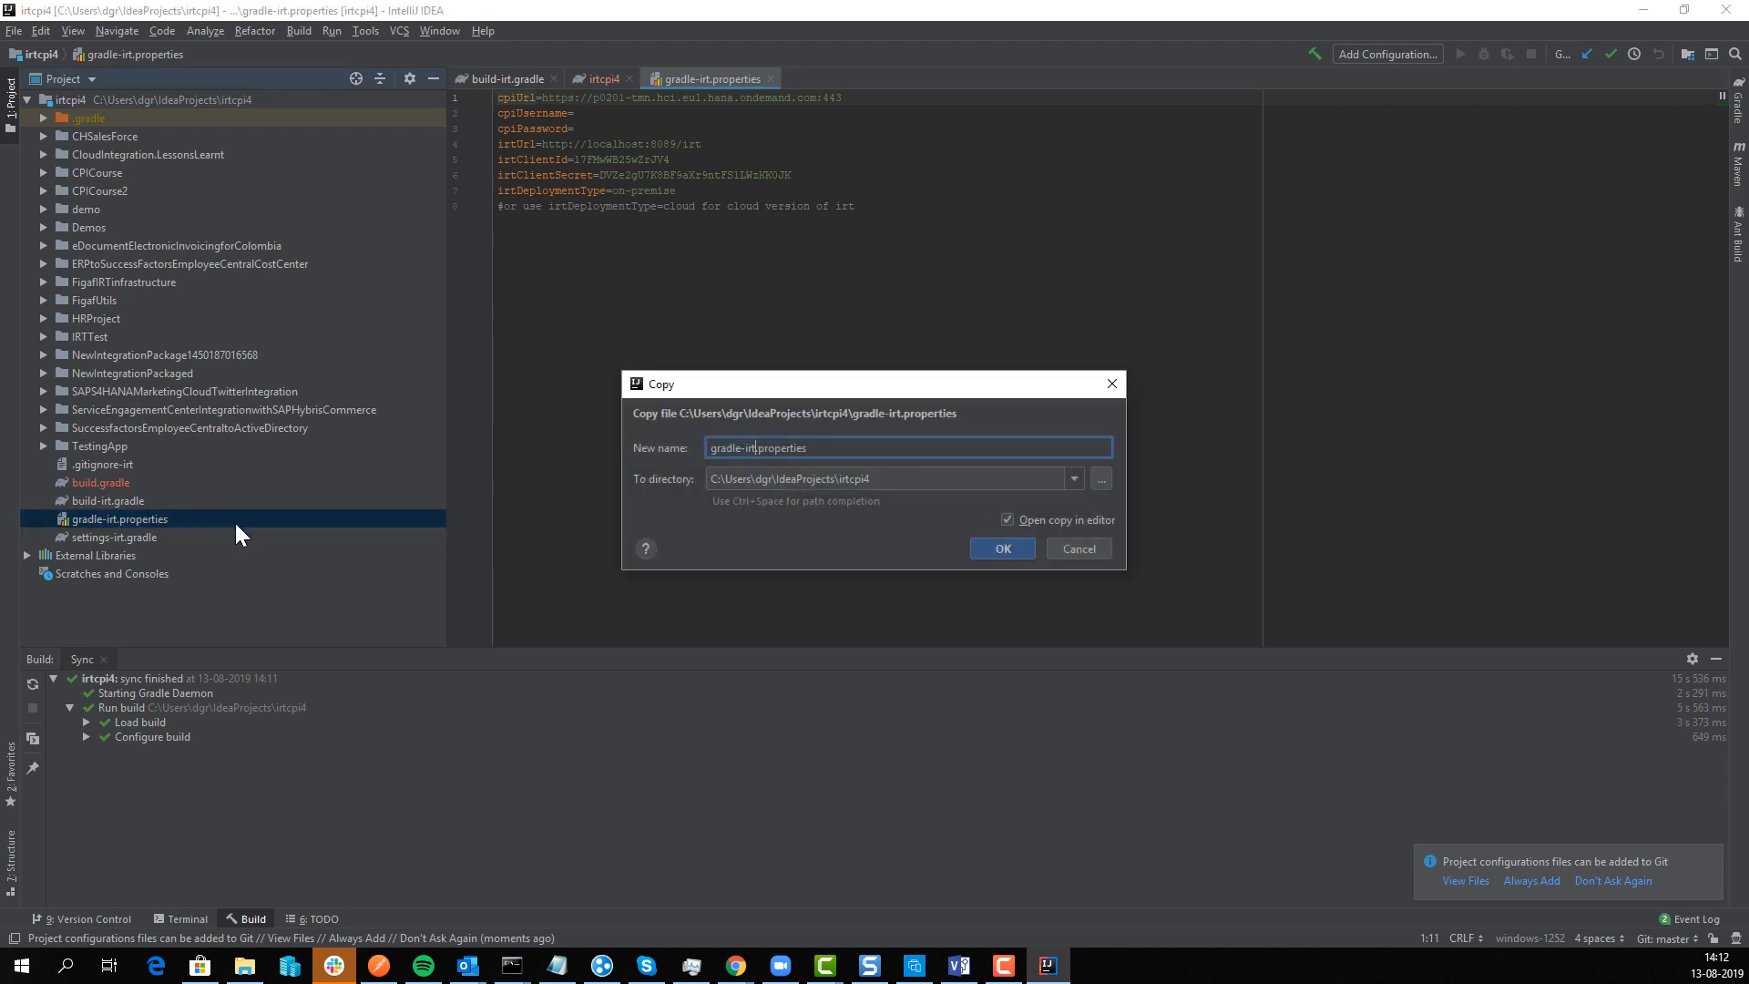
key(BackSpace)
key(BackSpace)
key(BackSpace)
key(BackSpace)
key(Return)
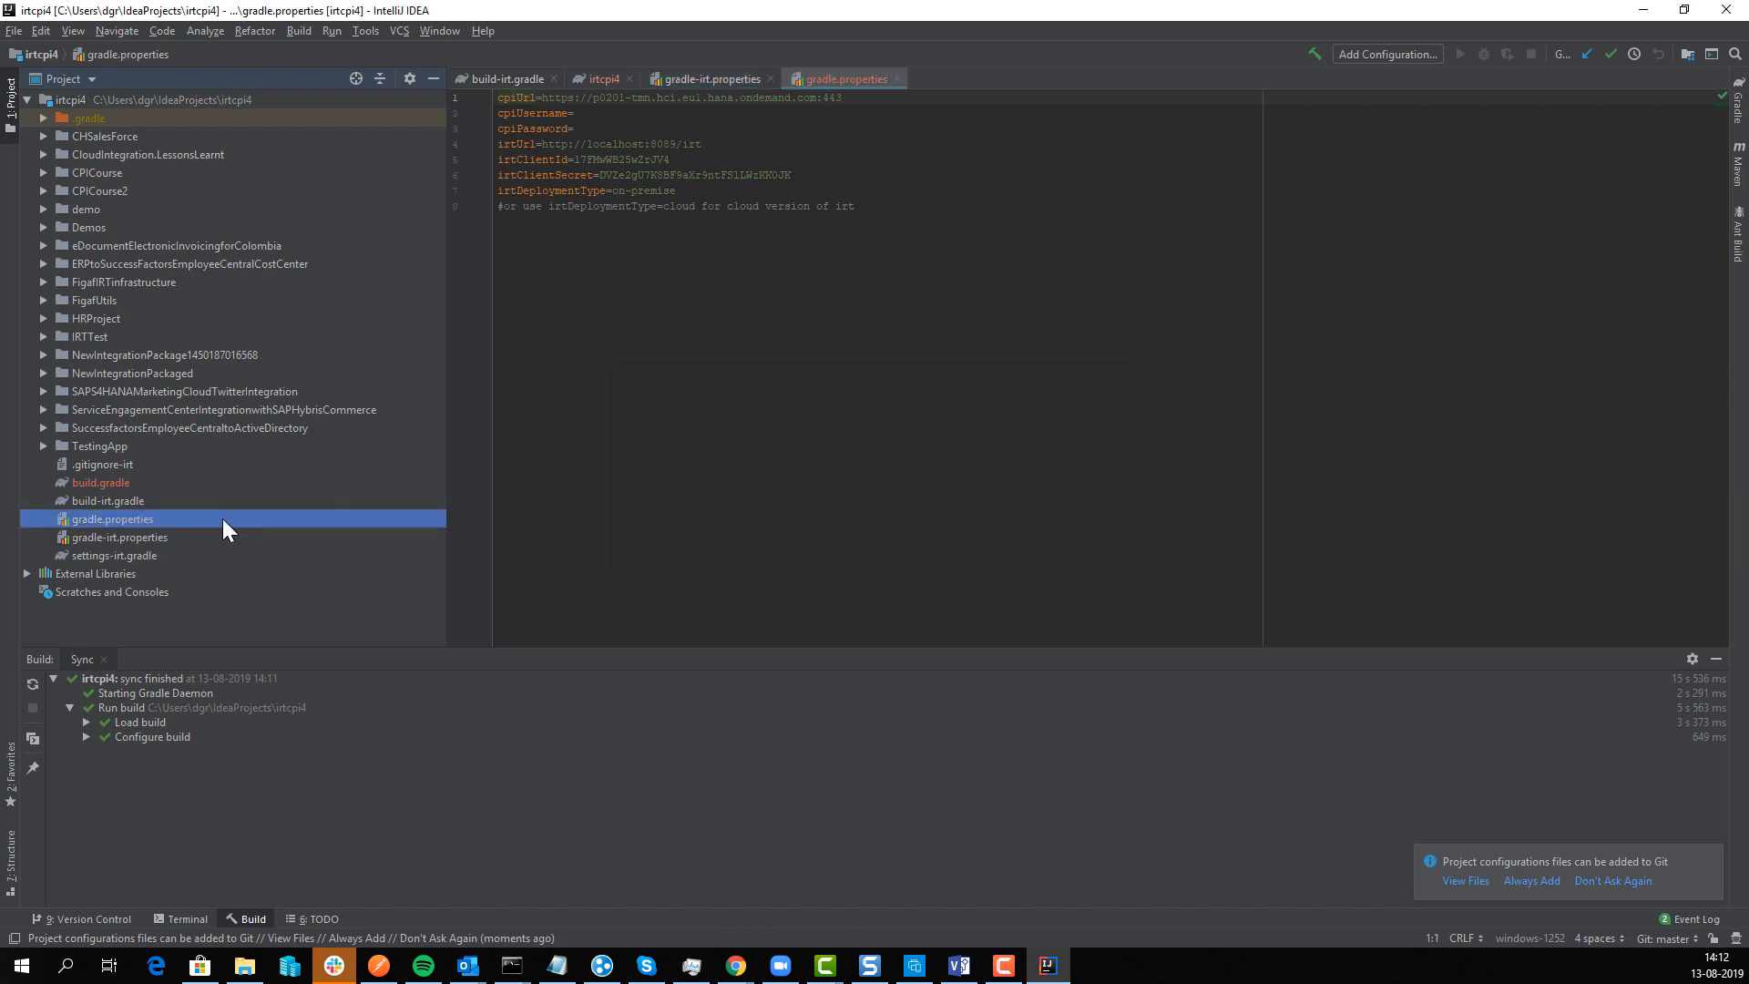
Step: Copy settings-irt.gradle to a new file named settings.gradle
double_click(143, 555)
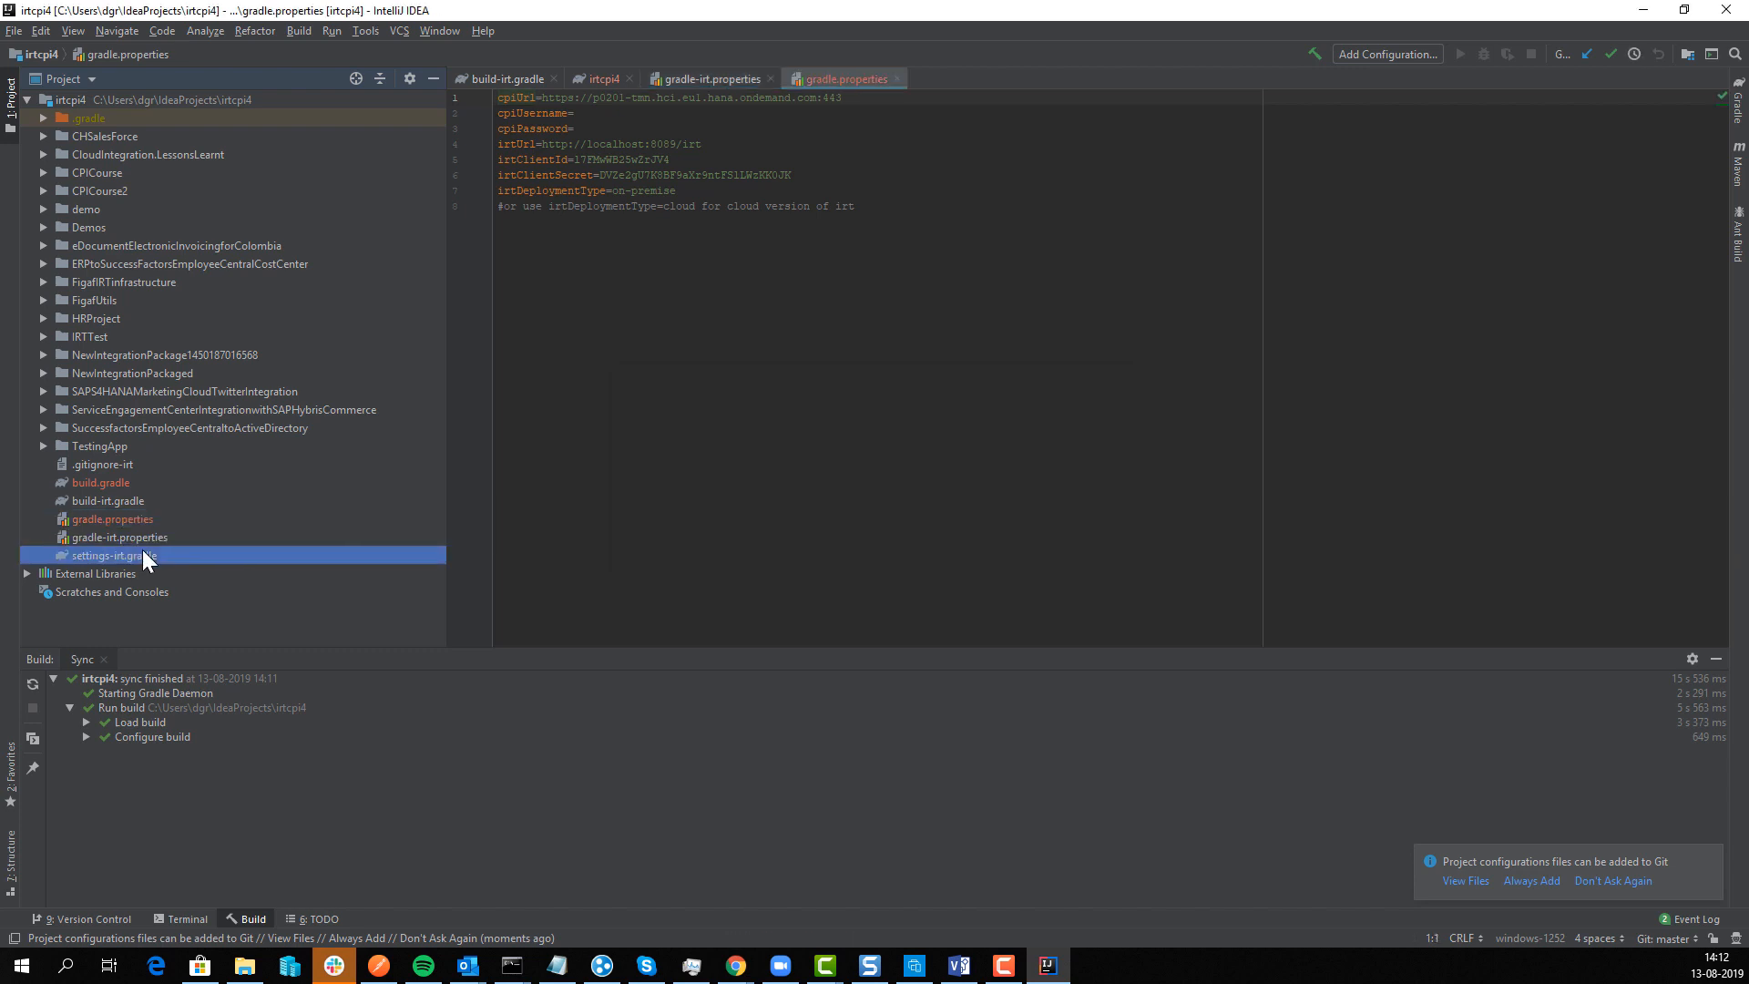
key(Down)
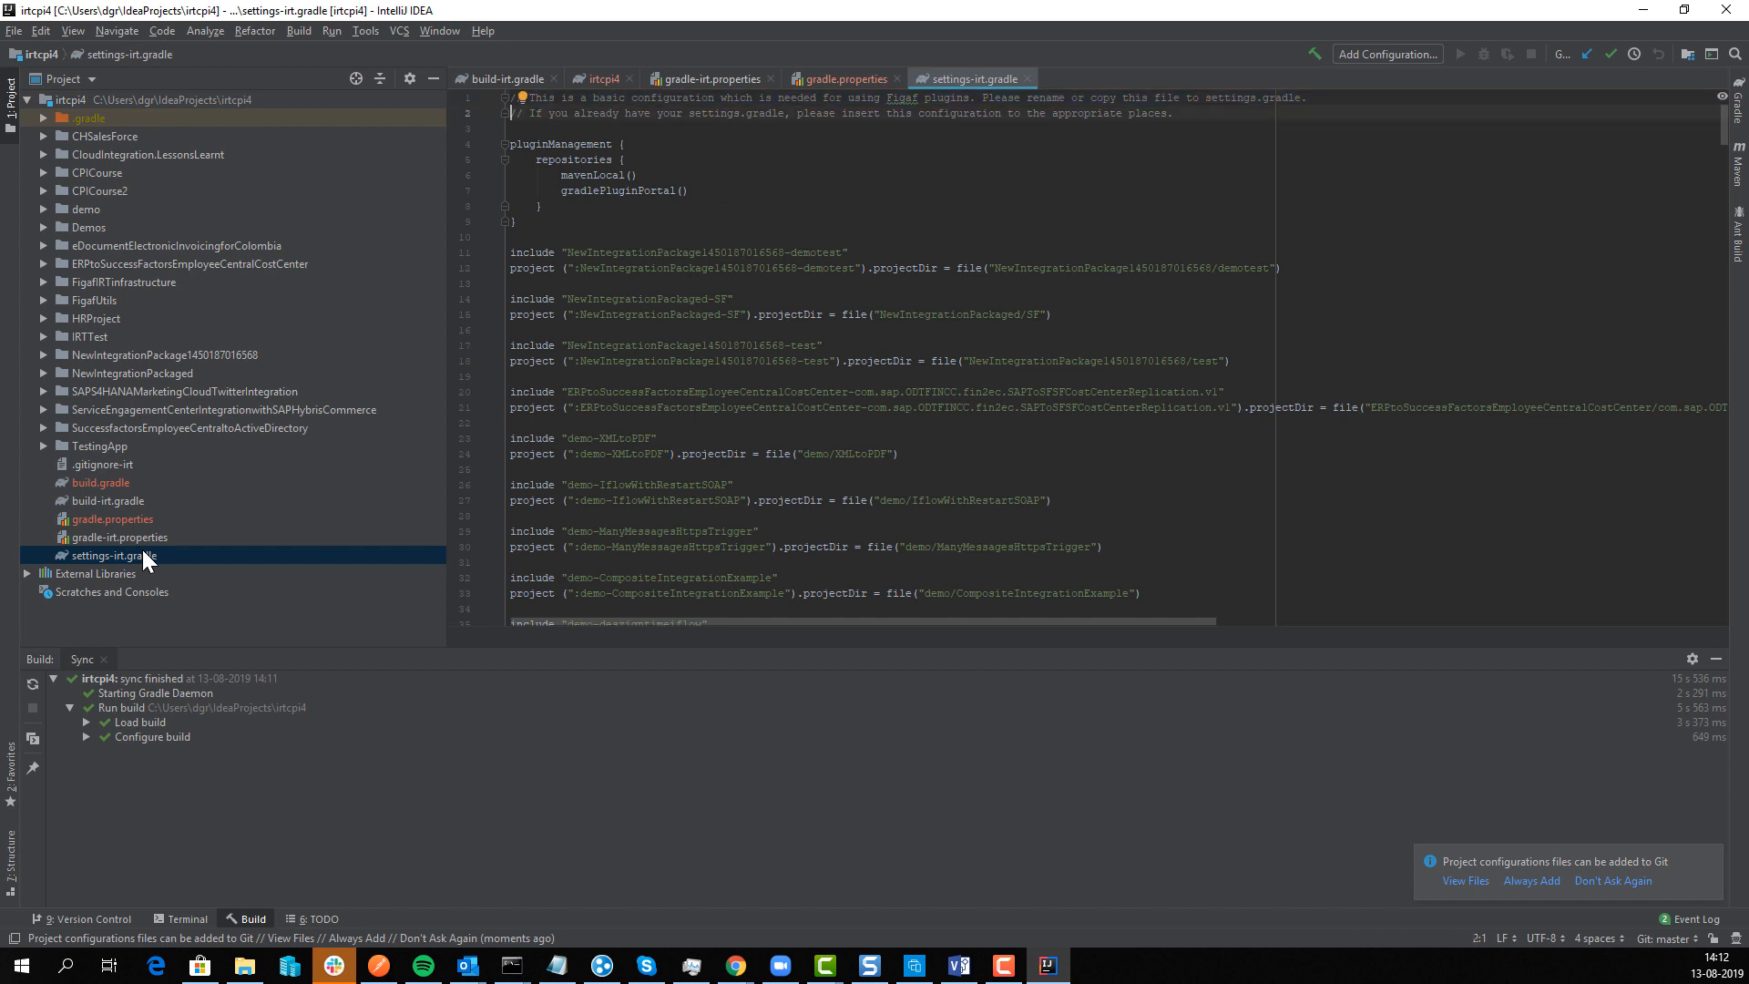
click(143, 554)
key(F5)
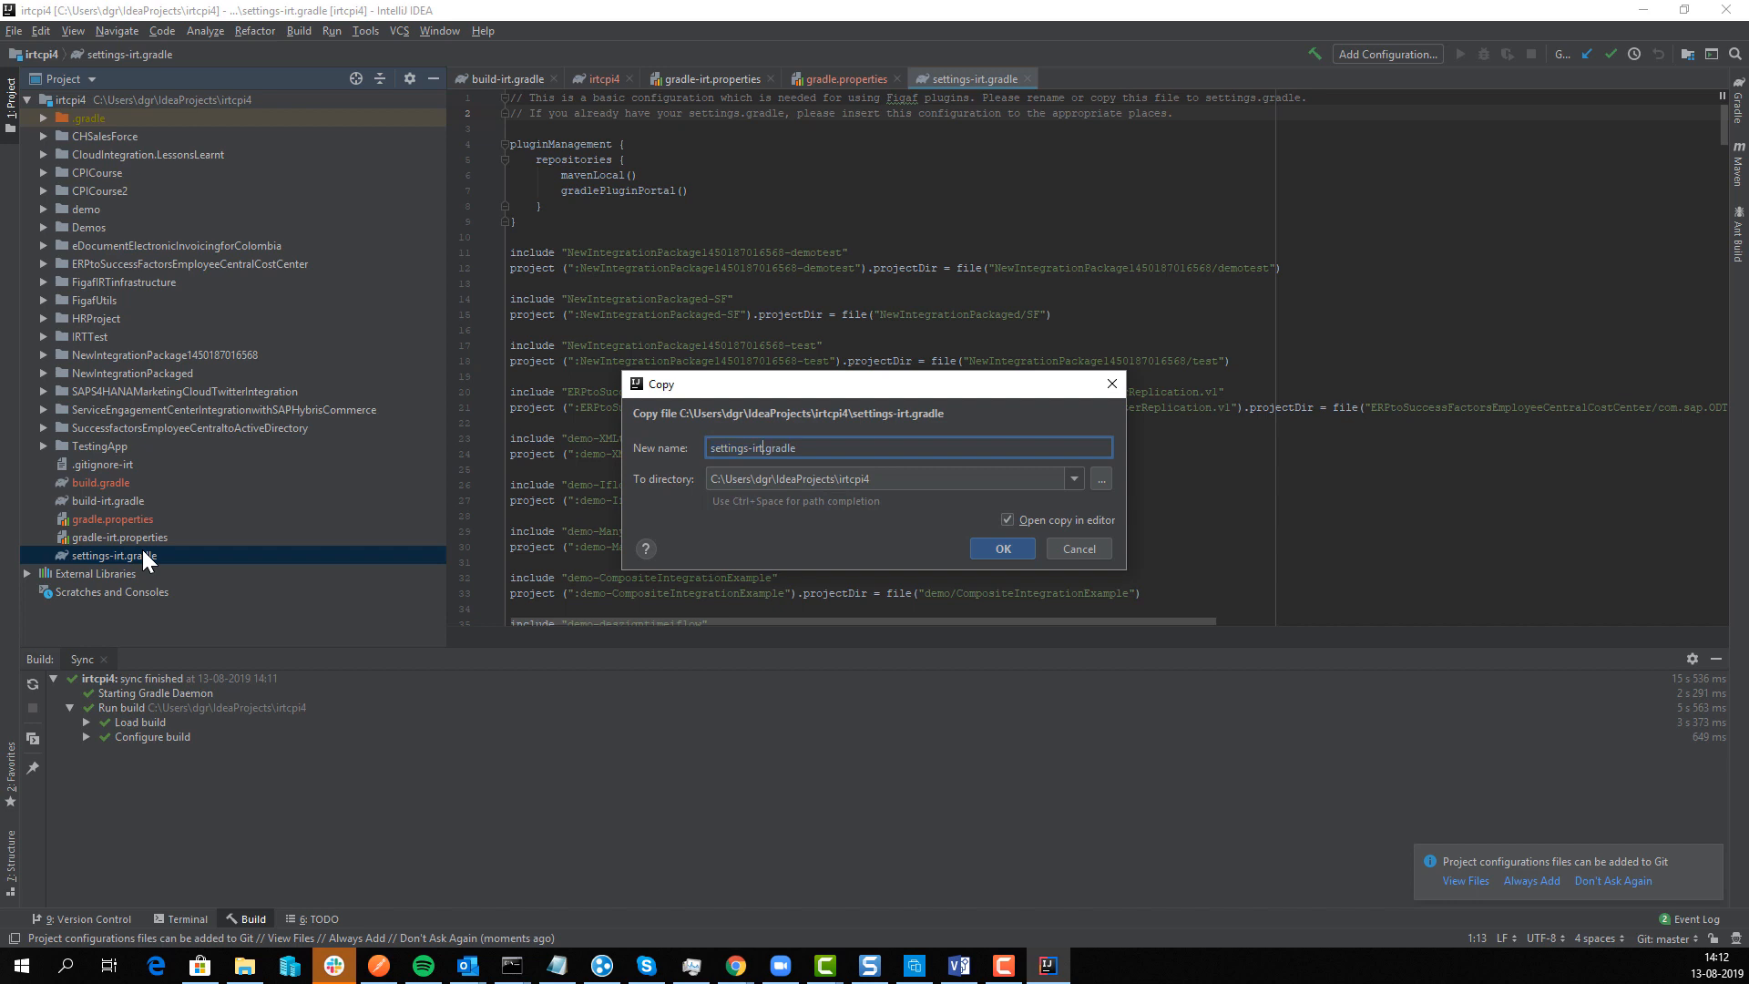
key(BackSpace)
key(BackSpace)
key(BackSpace)
key(BackSpace)
key(Return)
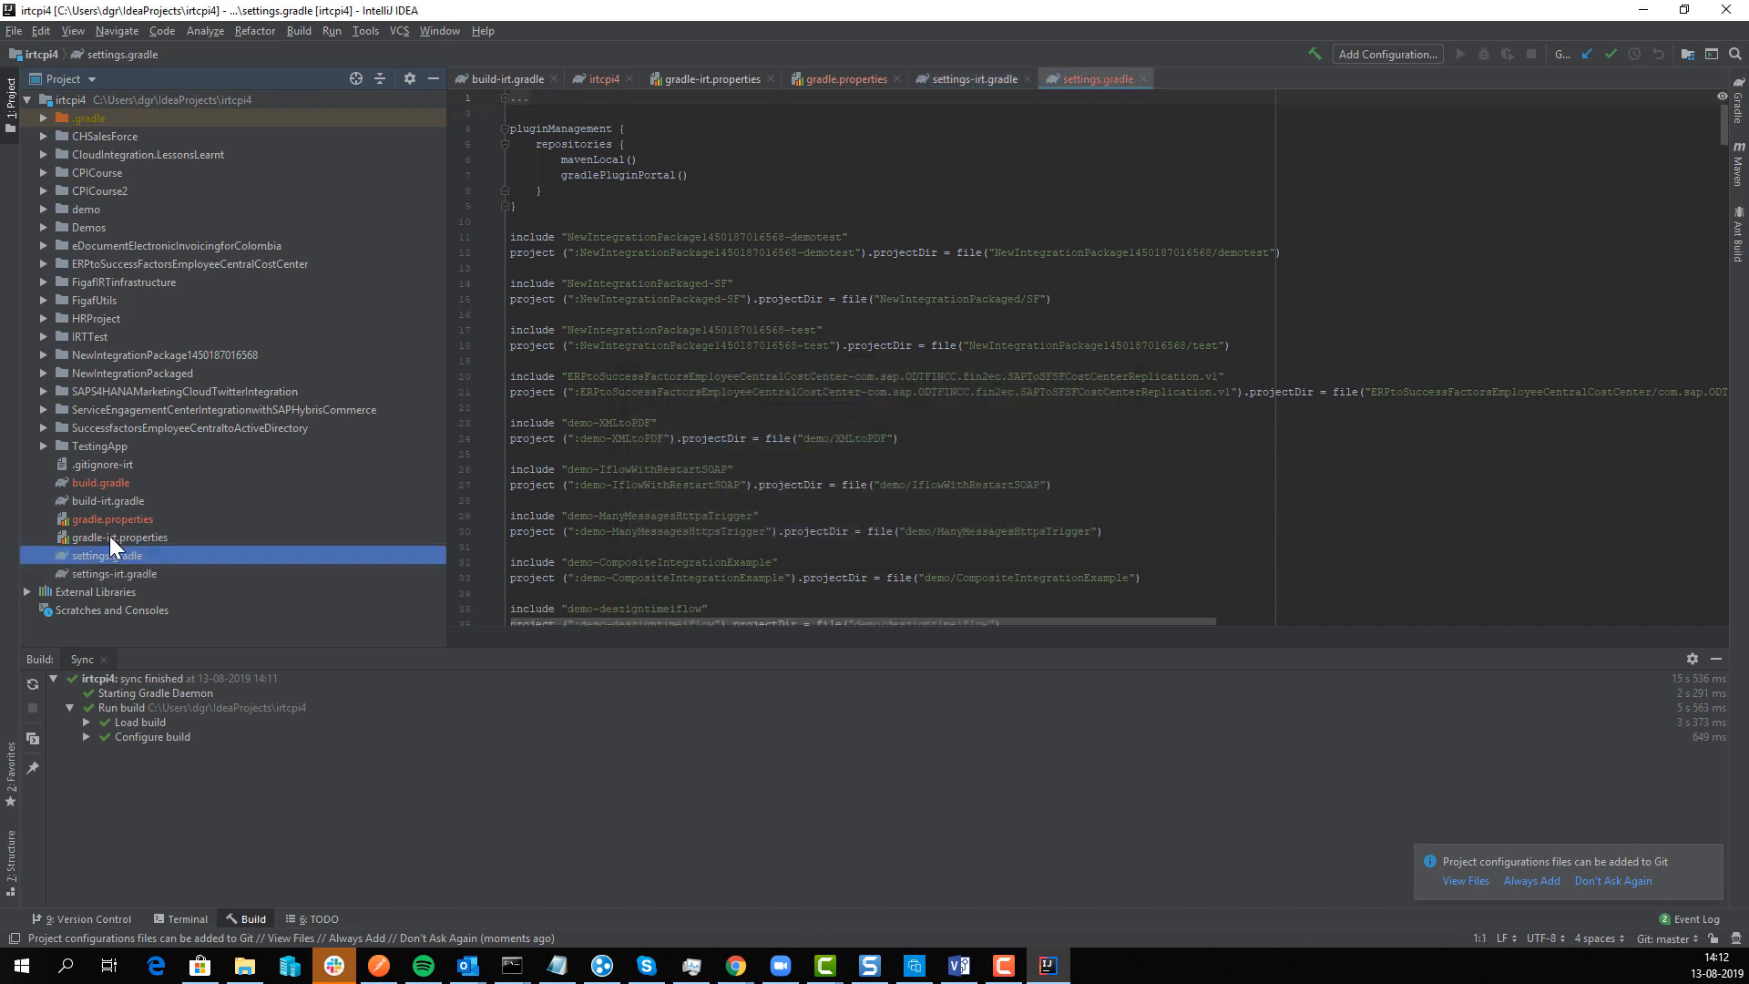
click(114, 482)
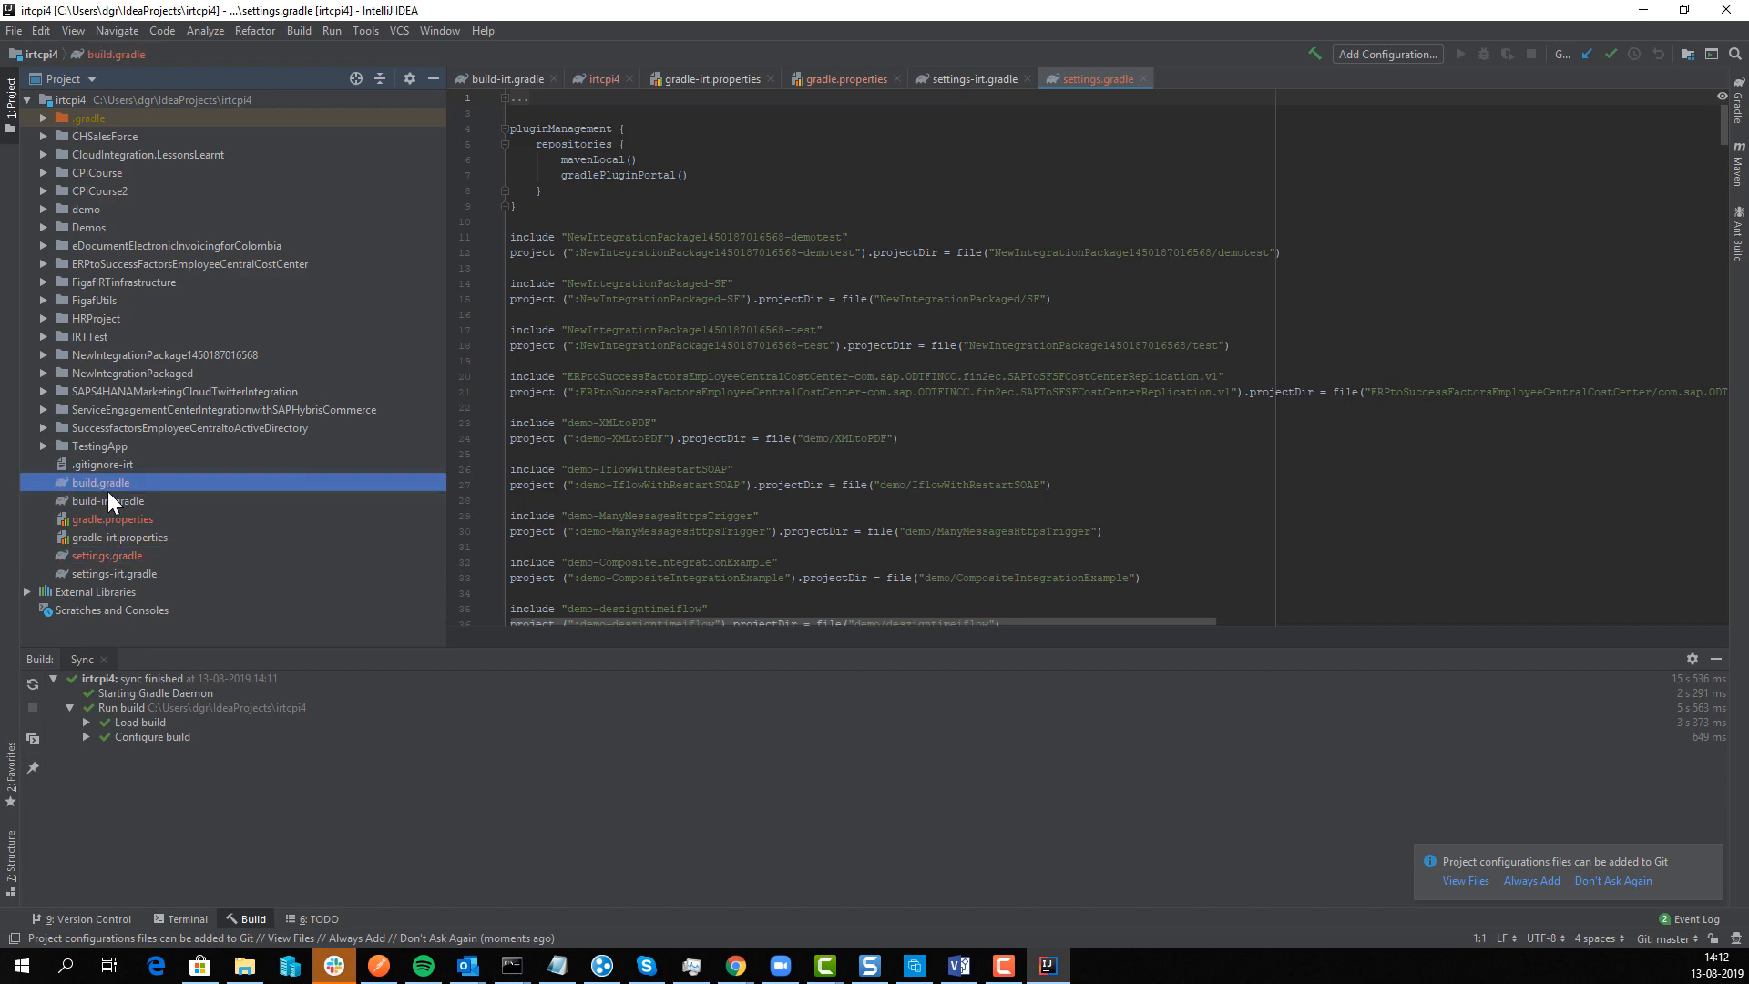
Step: Import build.gradle as a Gradle project and expand the demo-Accessing_XSLT subproject in the Gradle window
right_click(97, 479)
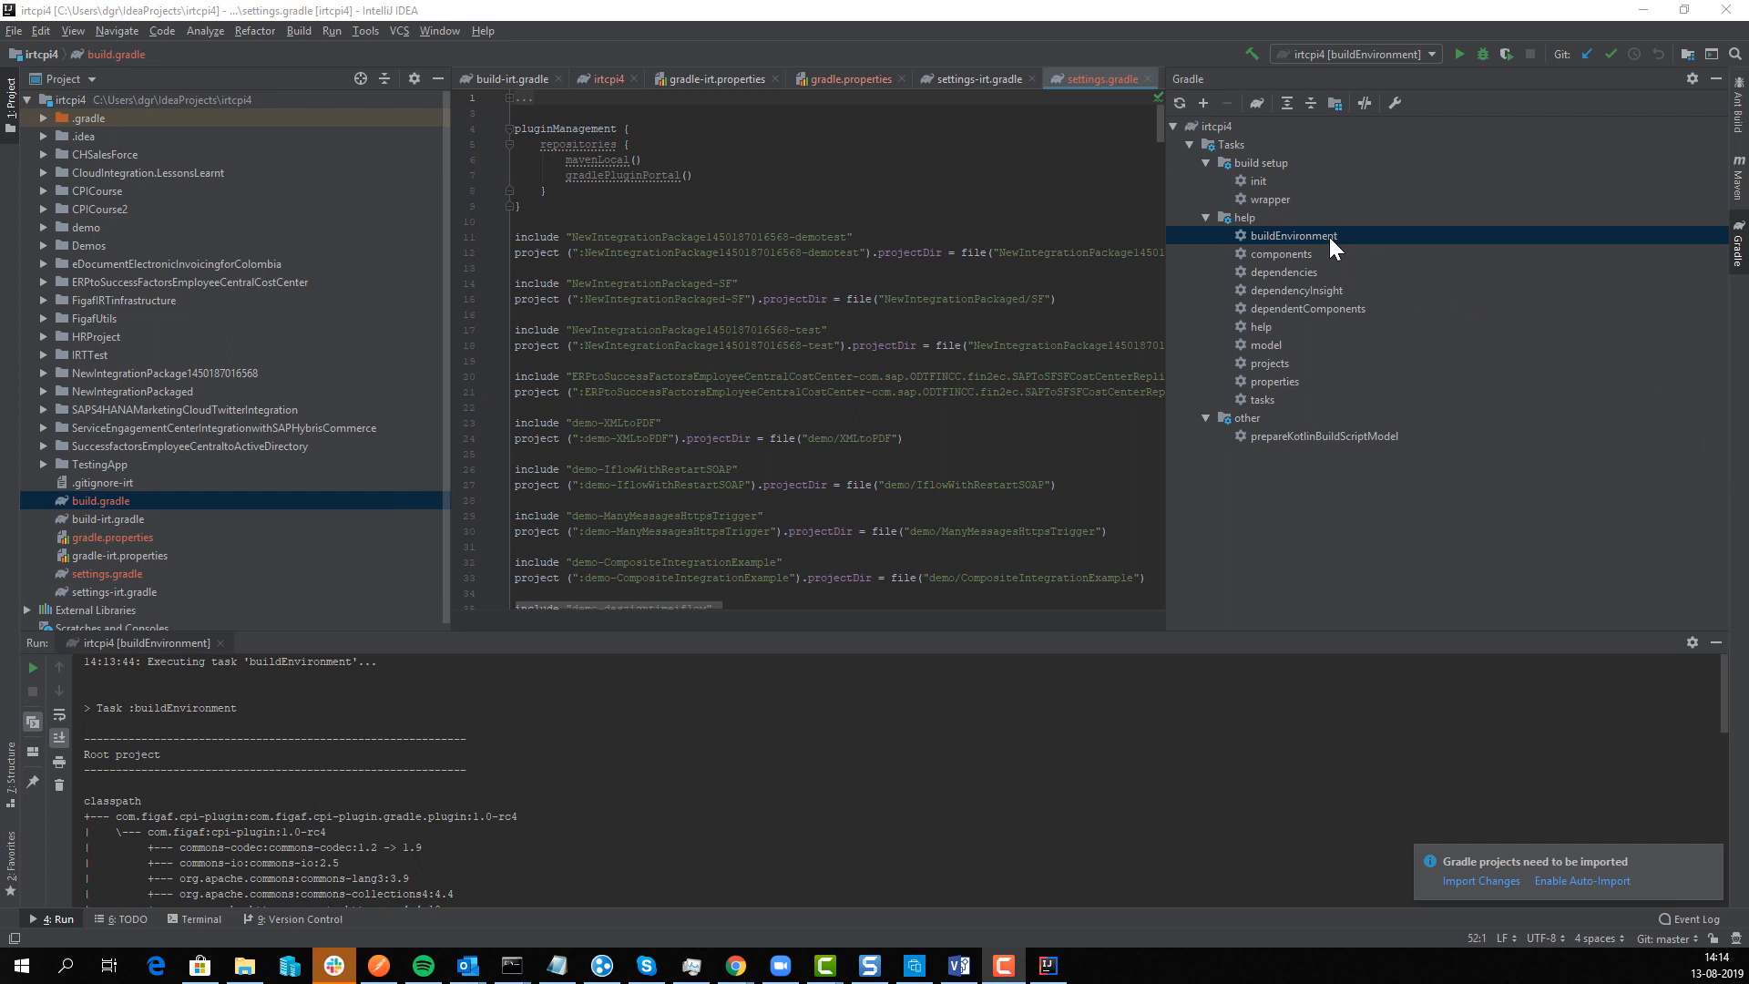
click(1171, 107)
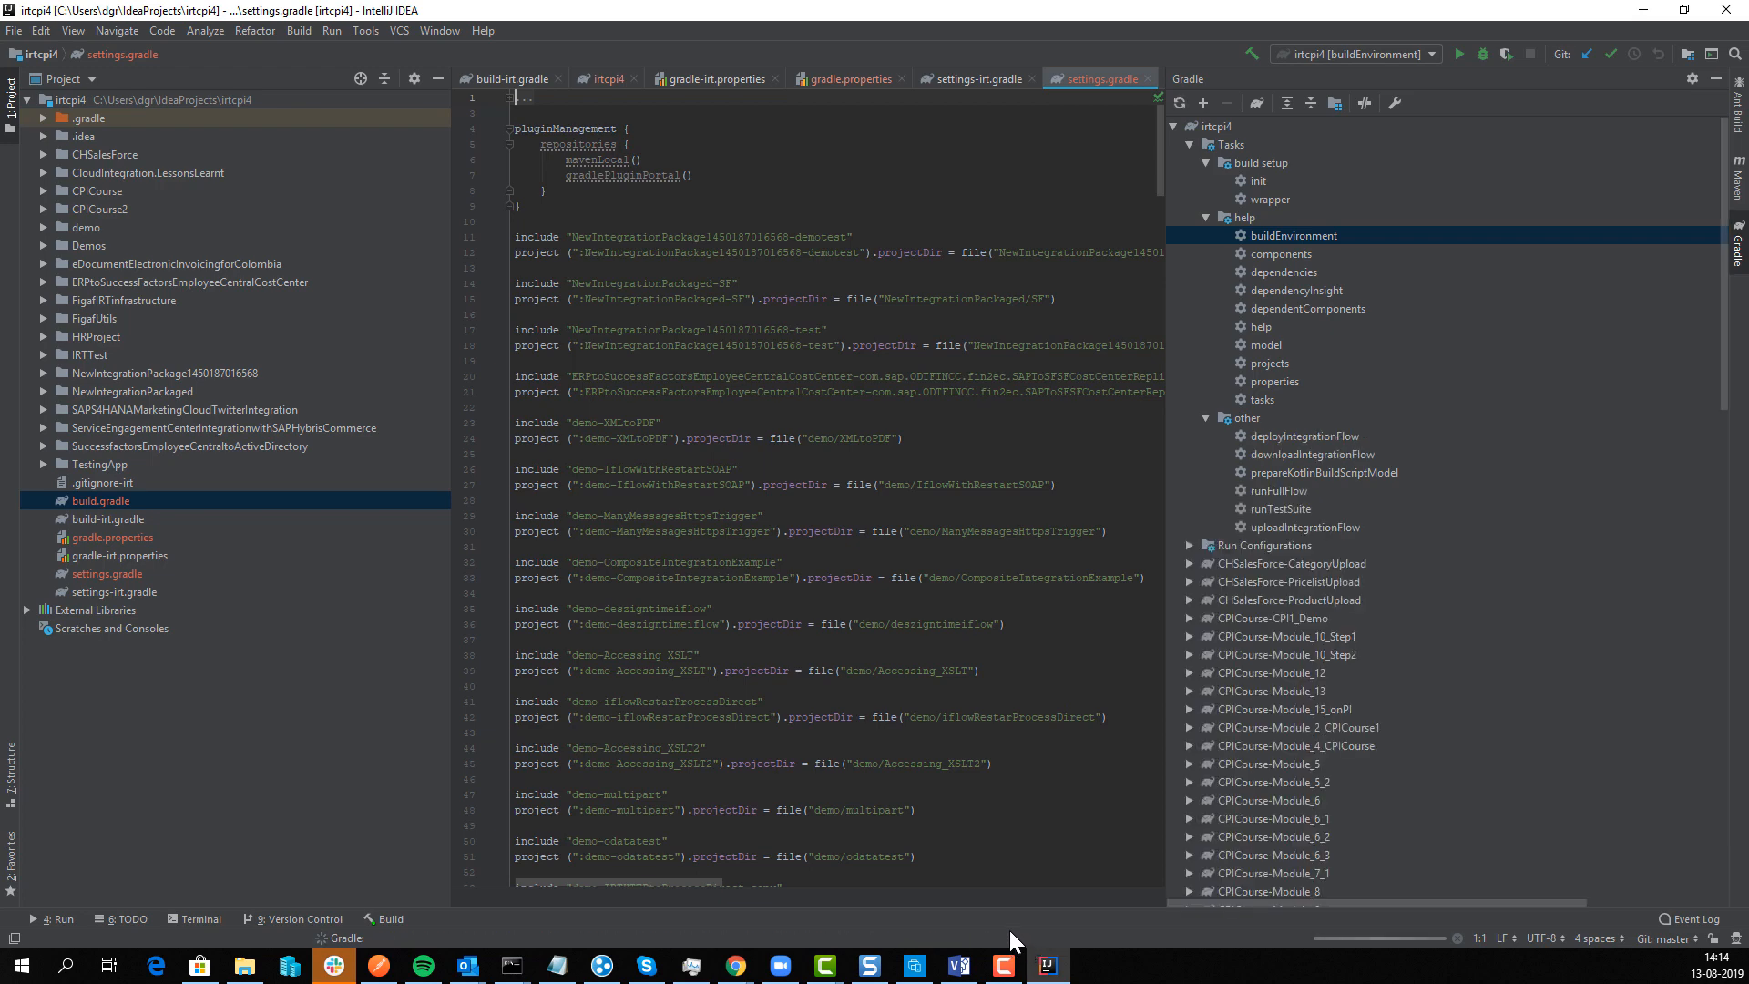
click(1189, 146)
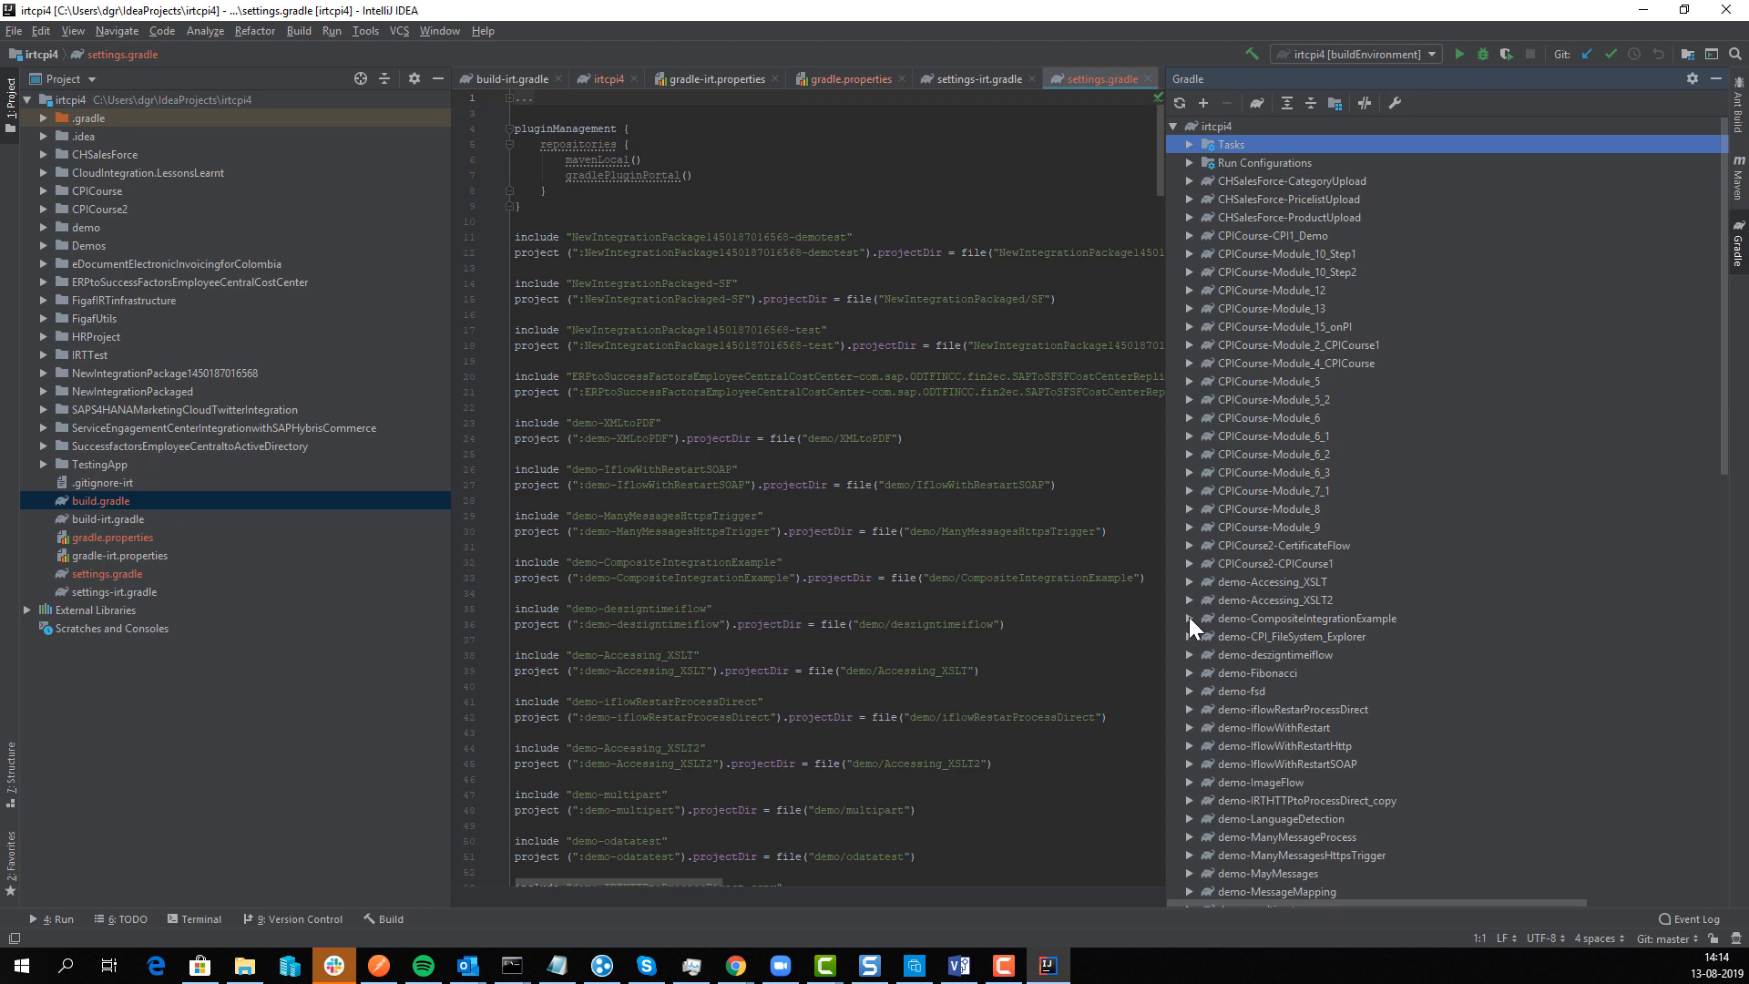
scroll(1205, 566, down, 5)
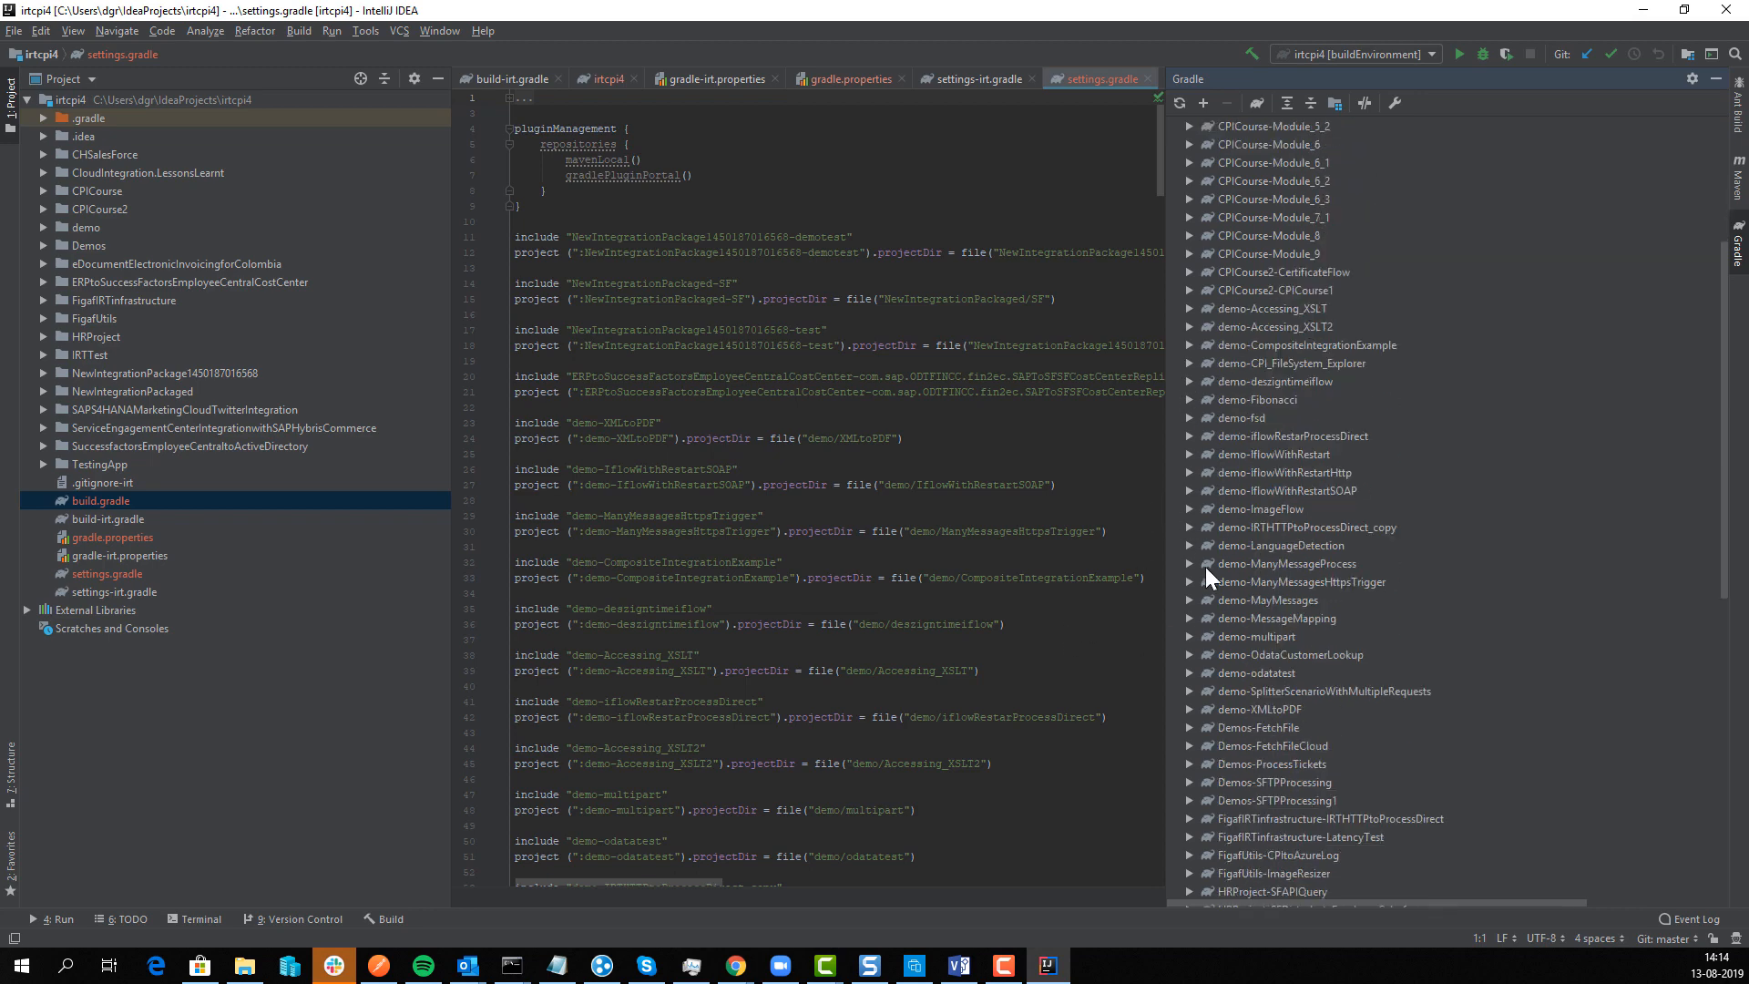
scroll(1205, 574, down, 5)
scroll(1176, 594, up, 4)
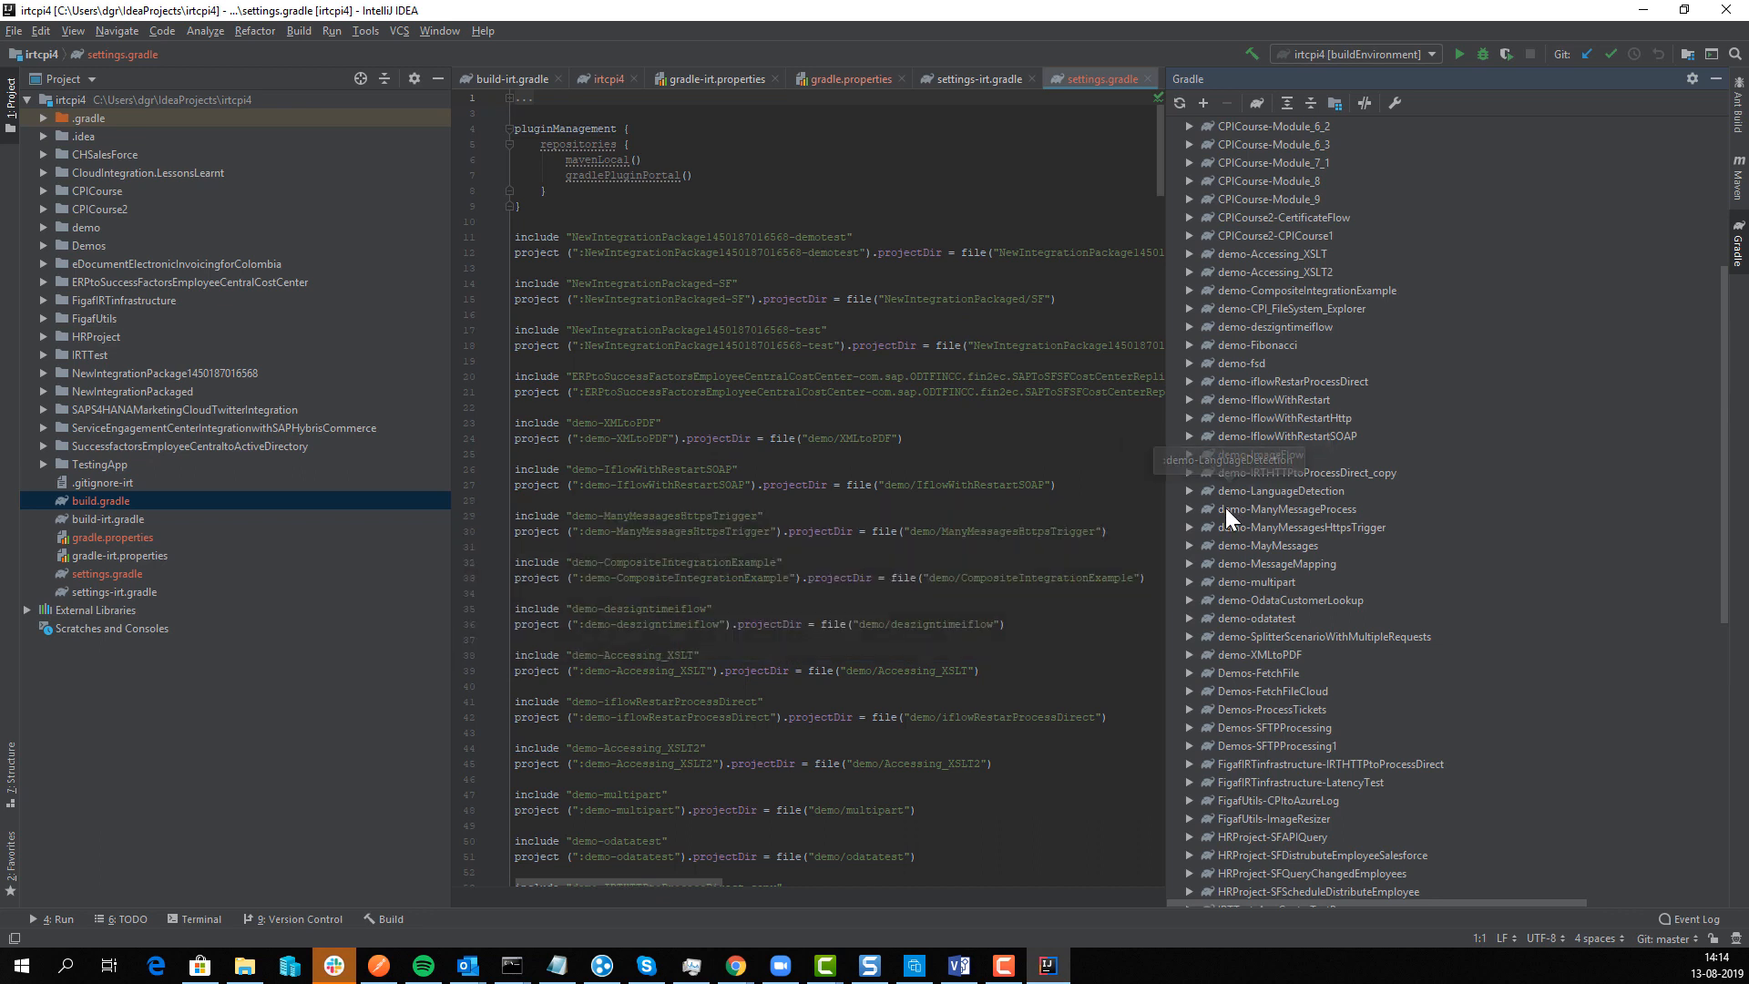
click(1187, 253)
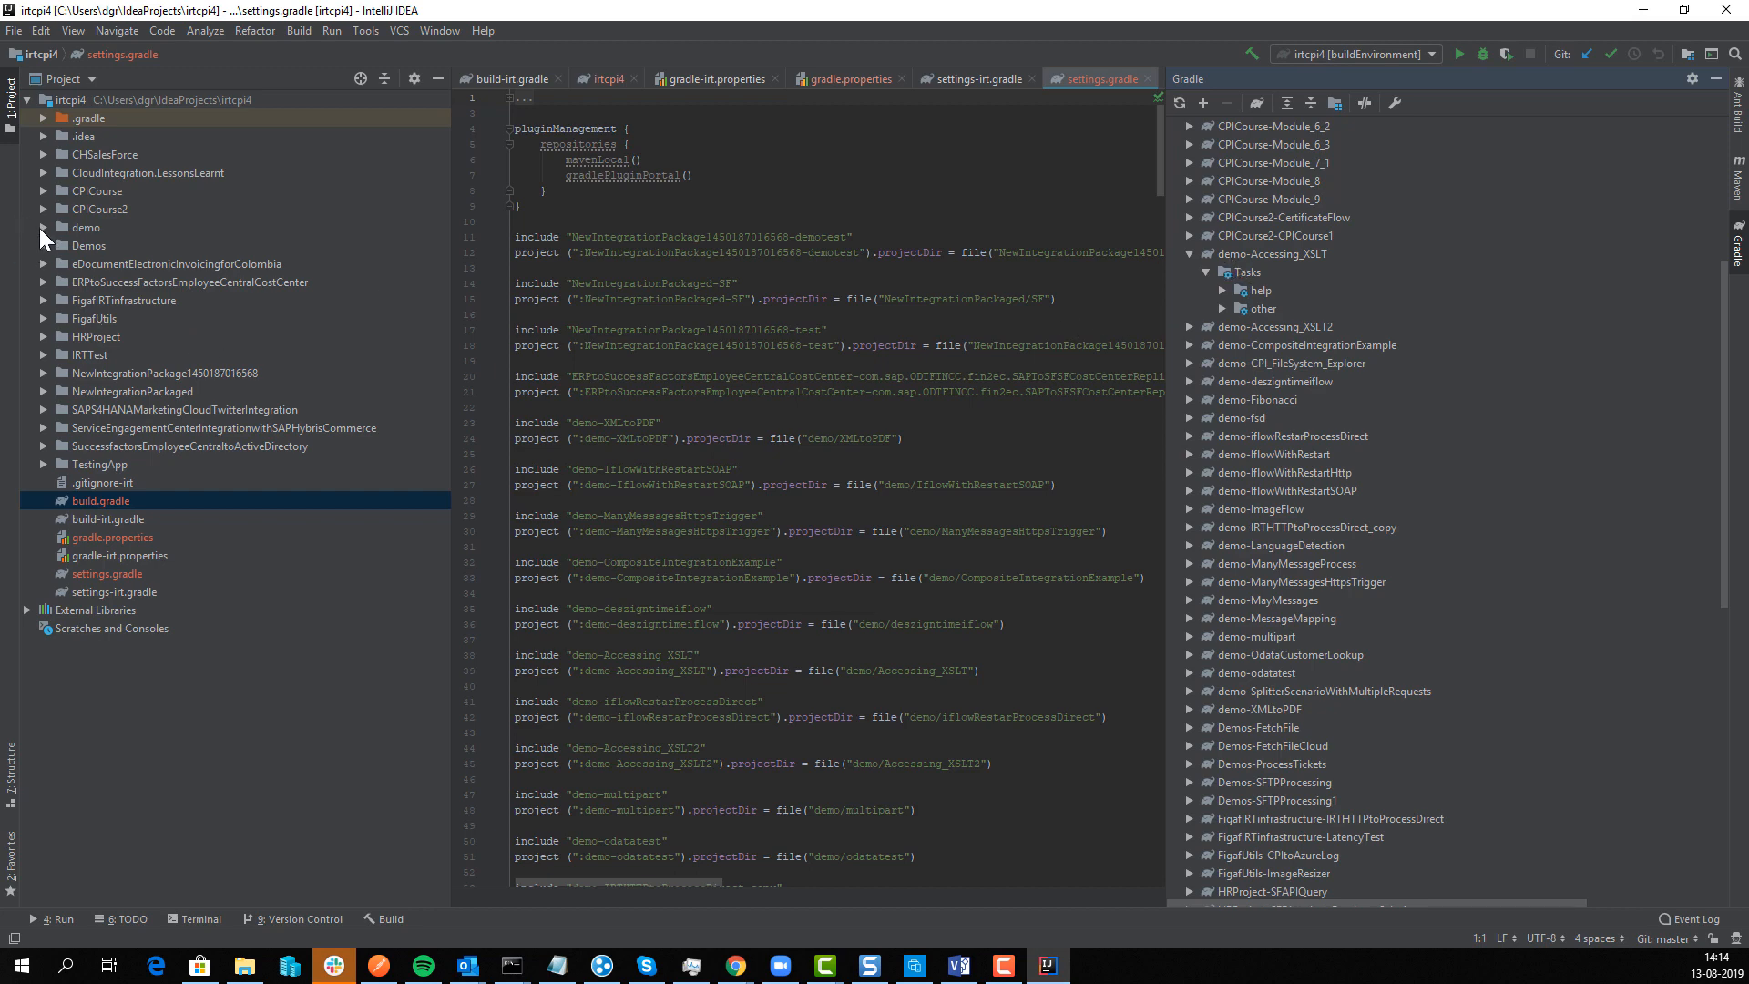
Step: Open demo/Accessing_XSLT/src/main/resources/mapping/editHeader.xslt from the project tree
click(42, 228)
click(60, 246)
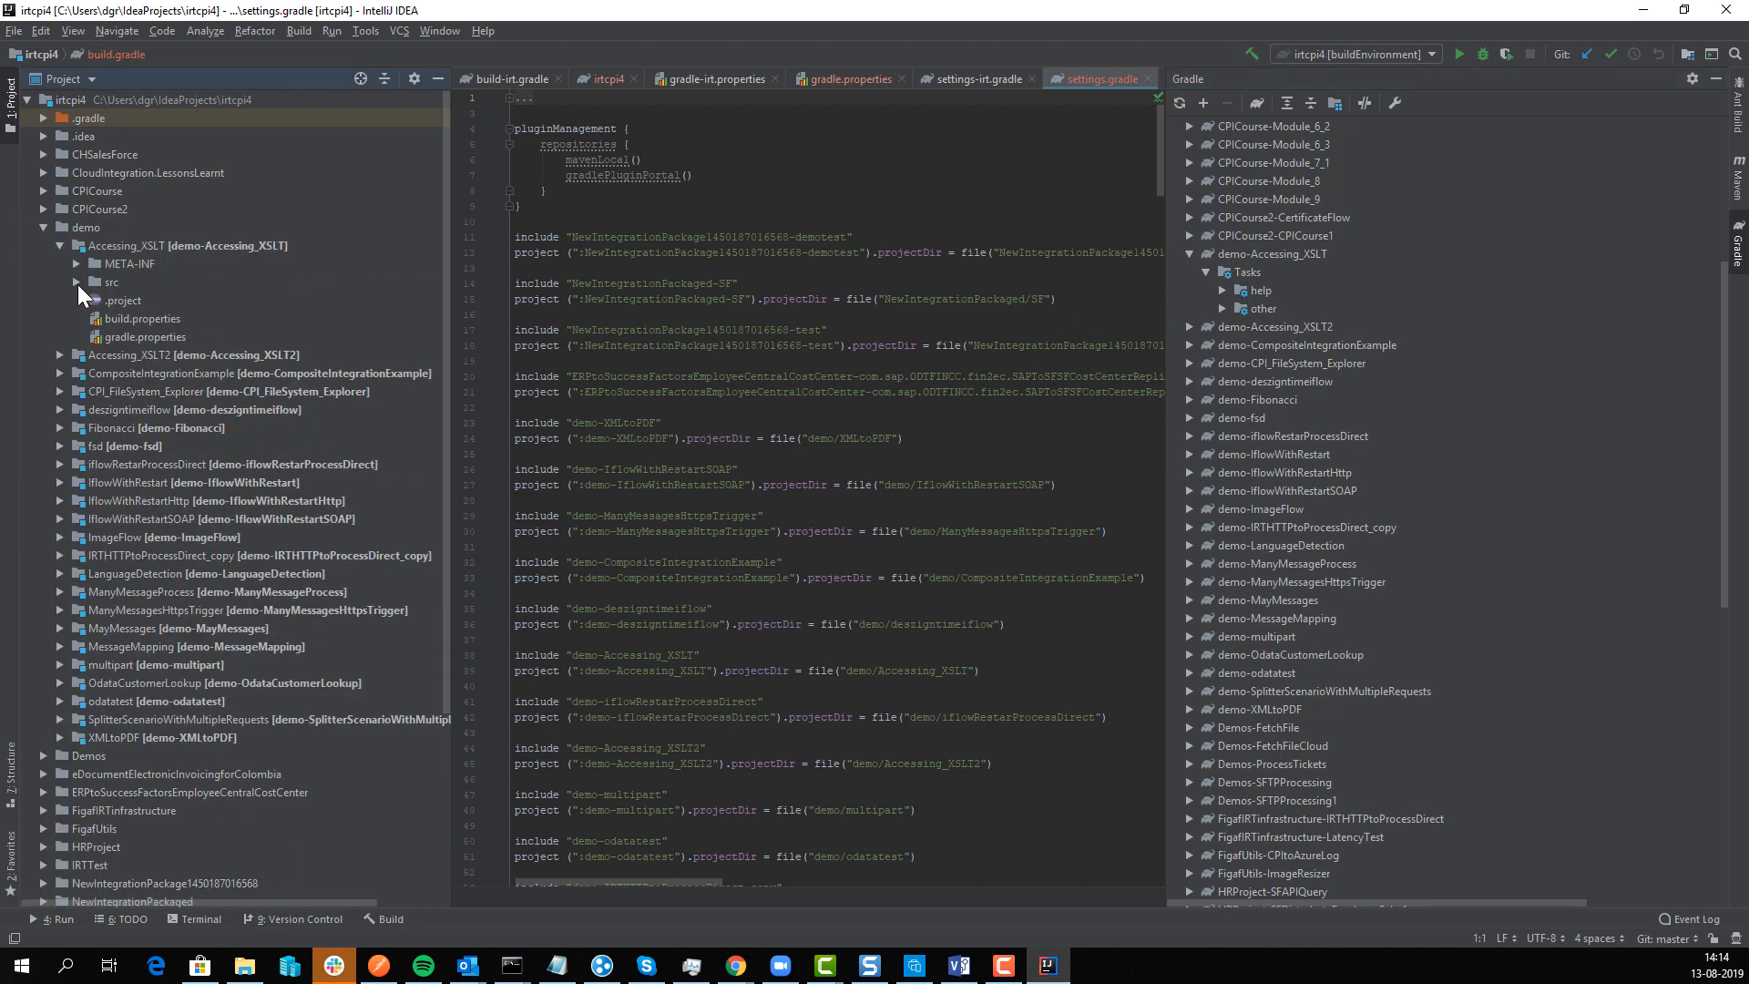
click(77, 282)
click(91, 300)
click(105, 316)
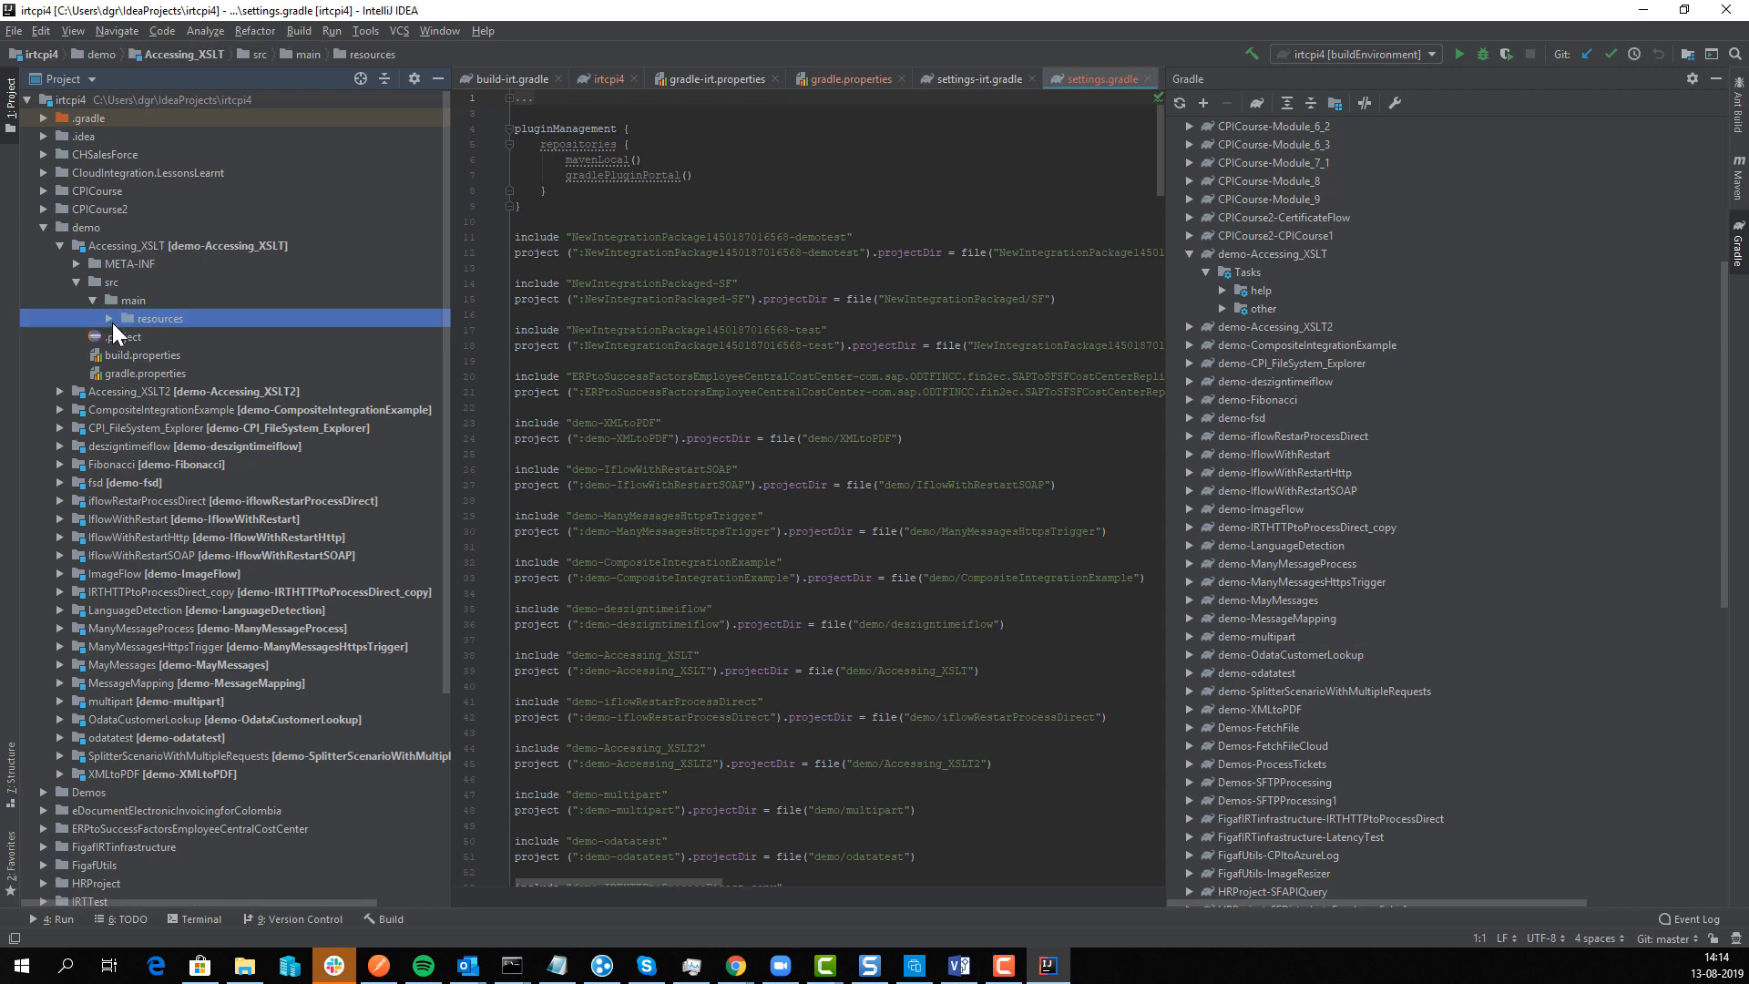
click(110, 320)
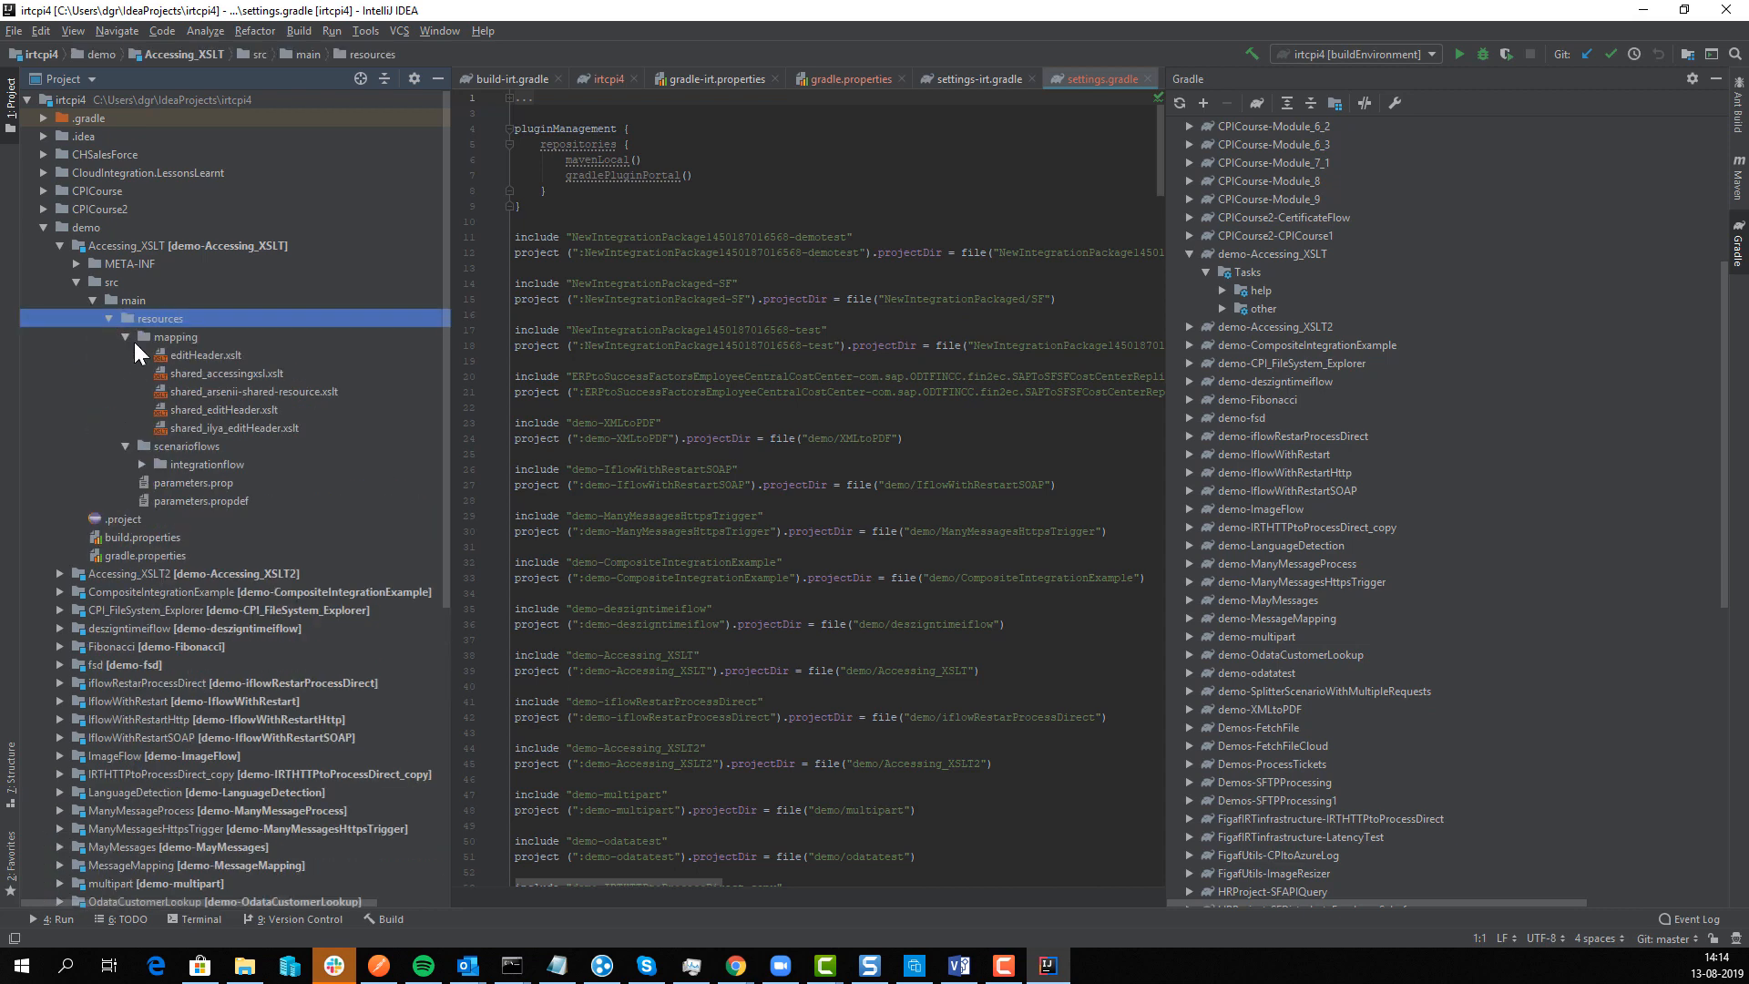
double_click(199, 353)
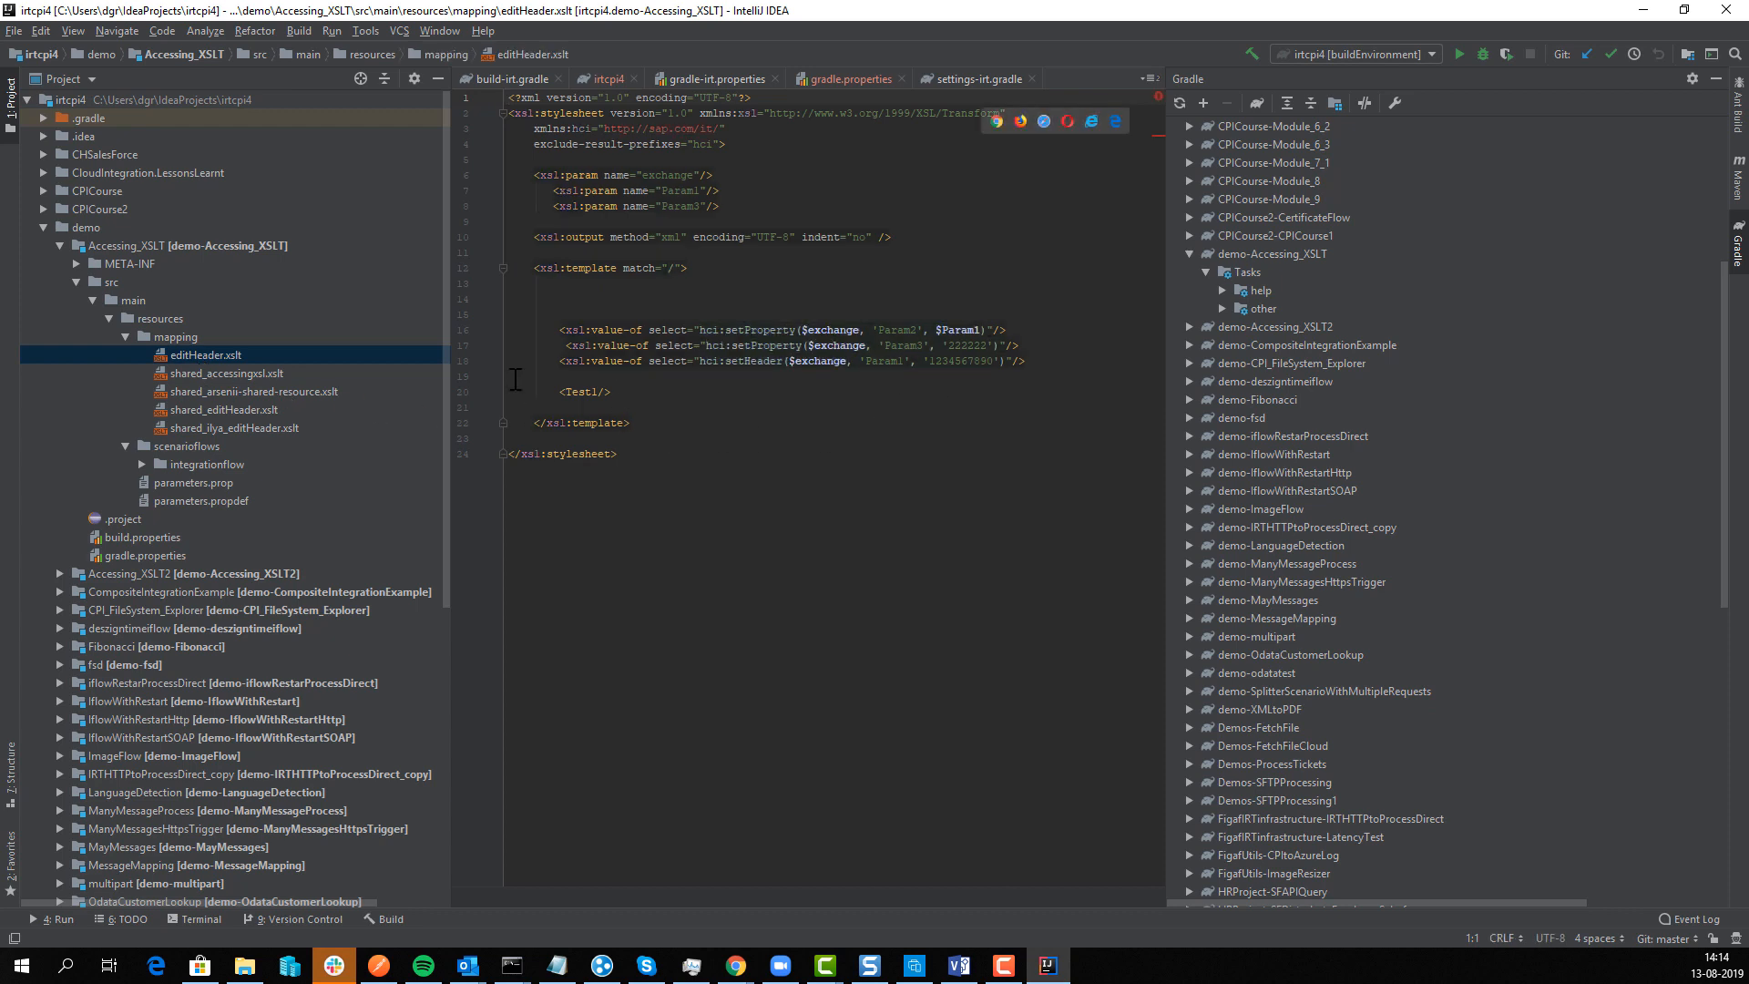
Step: Try duplicating the Test1 line as a new tag, then remove the copy again
click(535, 390)
mouse_move(542, 373)
mouse_down()
mouse_move(596, 392)
mouse_move(552, 392)
mouse_up()
click(573, 388)
key(ctrl+c)
click(595, 406)
key(ctrl+v)
key(Left)
key(Left)
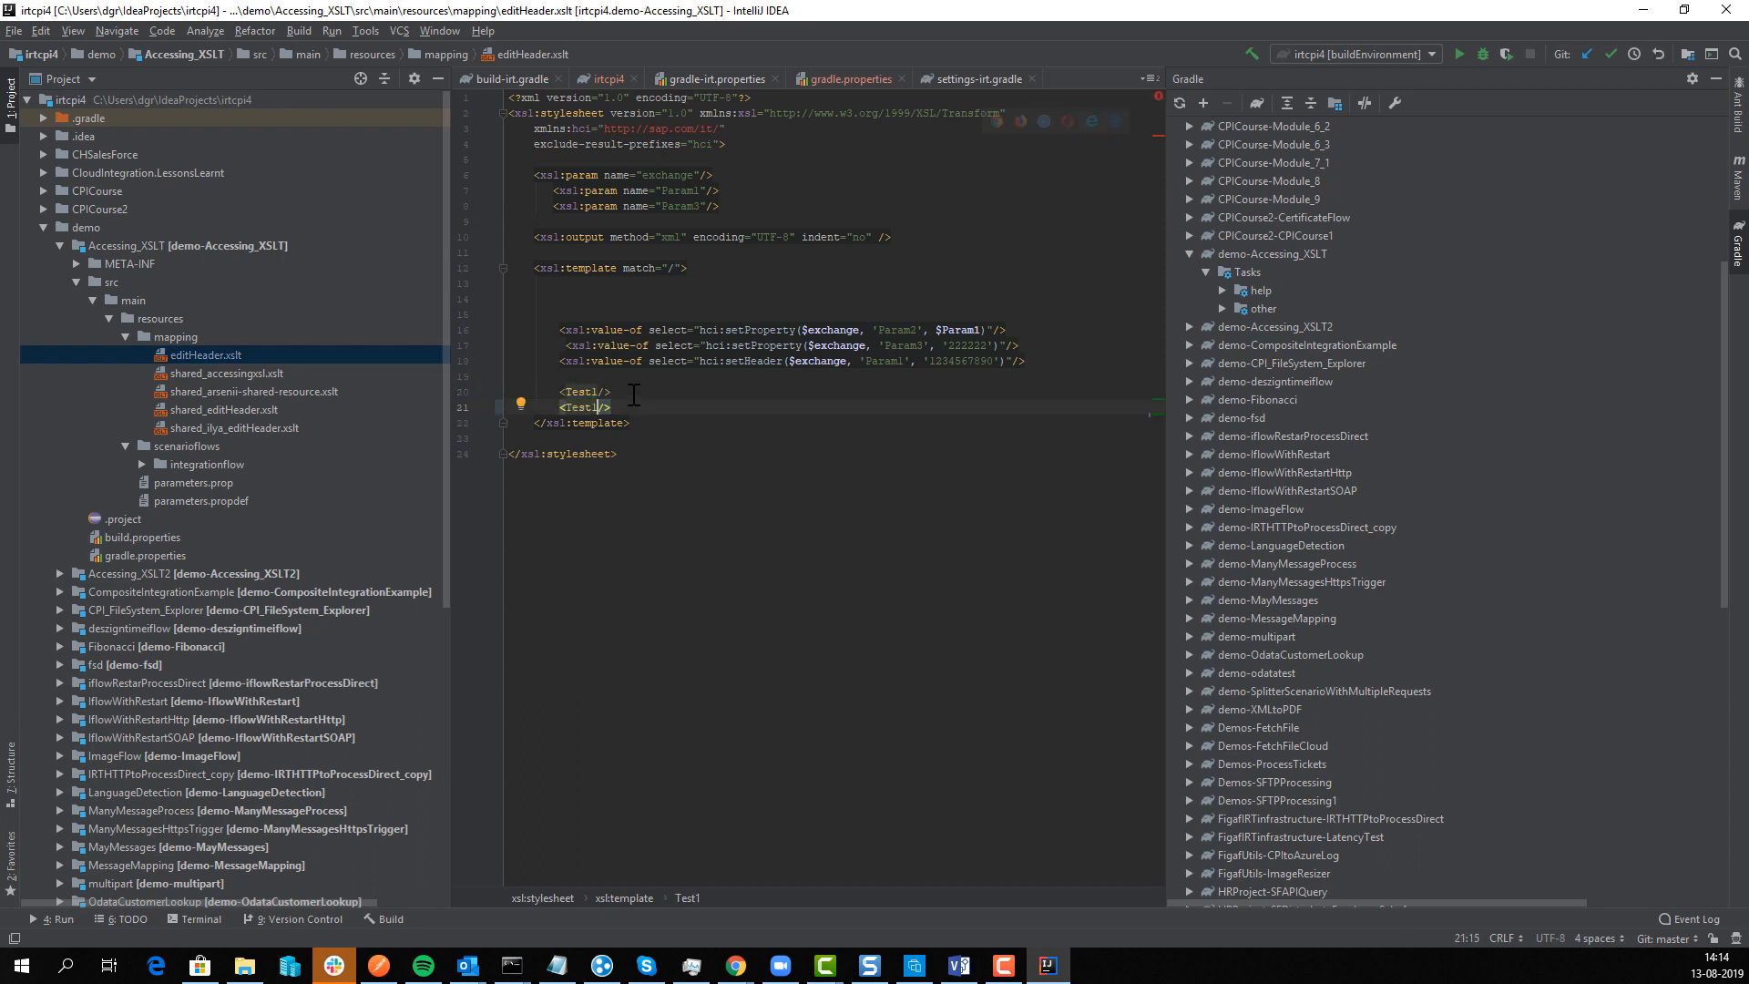
key(BackSpace)
text(3)
key(BackSpace)
key(Left)
key(Home)
key(ctrl+x)
Step: Expand <Test1/> into <Test1><Demo>1232</Demo></Test1>
click(634, 395)
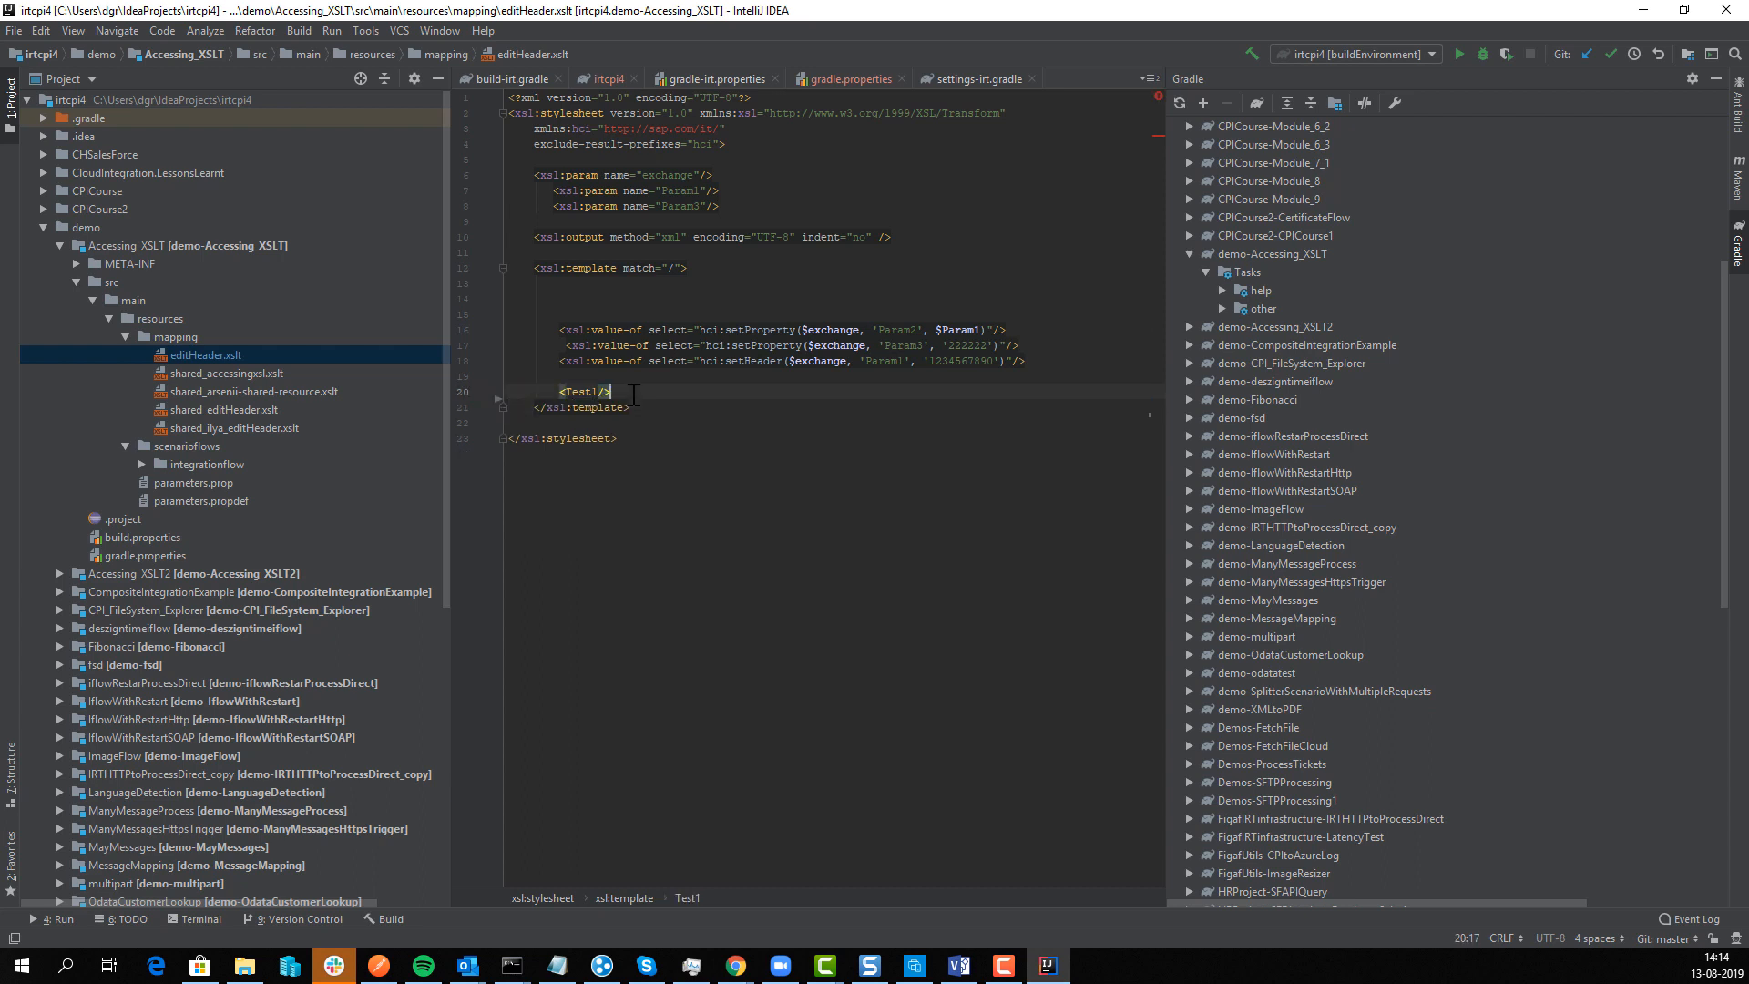
key(Delete)
key(Return)
key(Return)
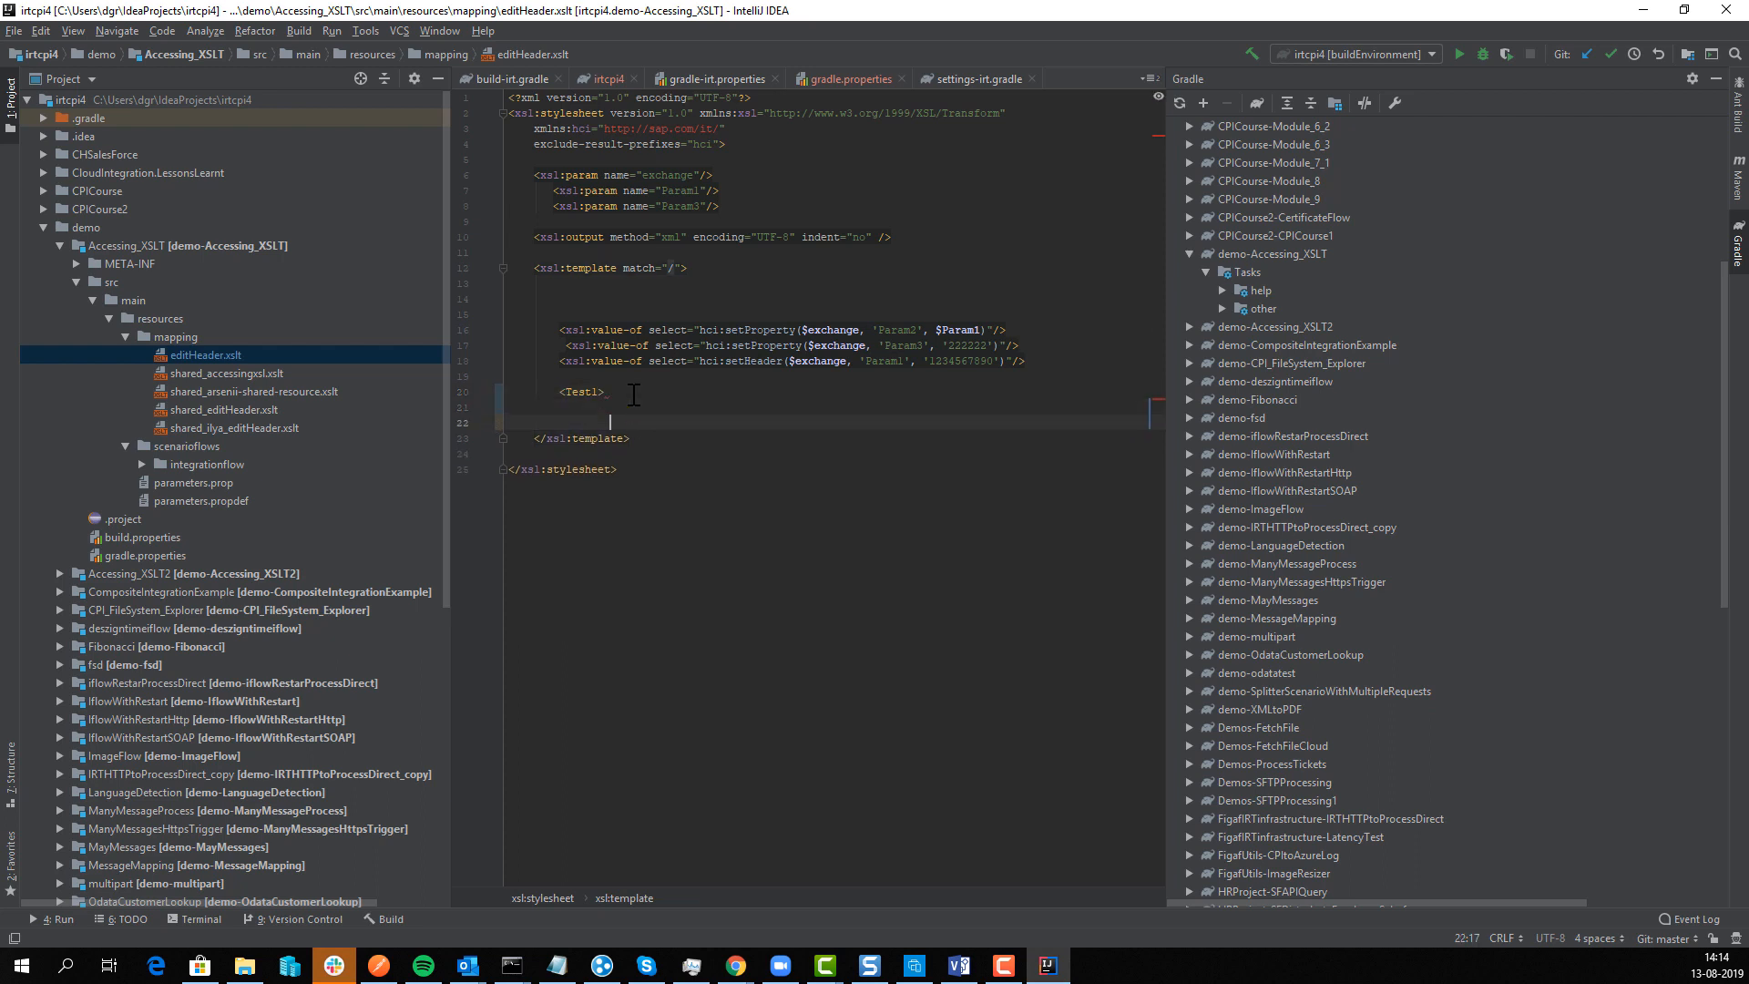
text(</Test1>)
key(Up)
key(BackSpace)
key(BackSpace)
key(Return)
text(<Demo>1232</Demo>)
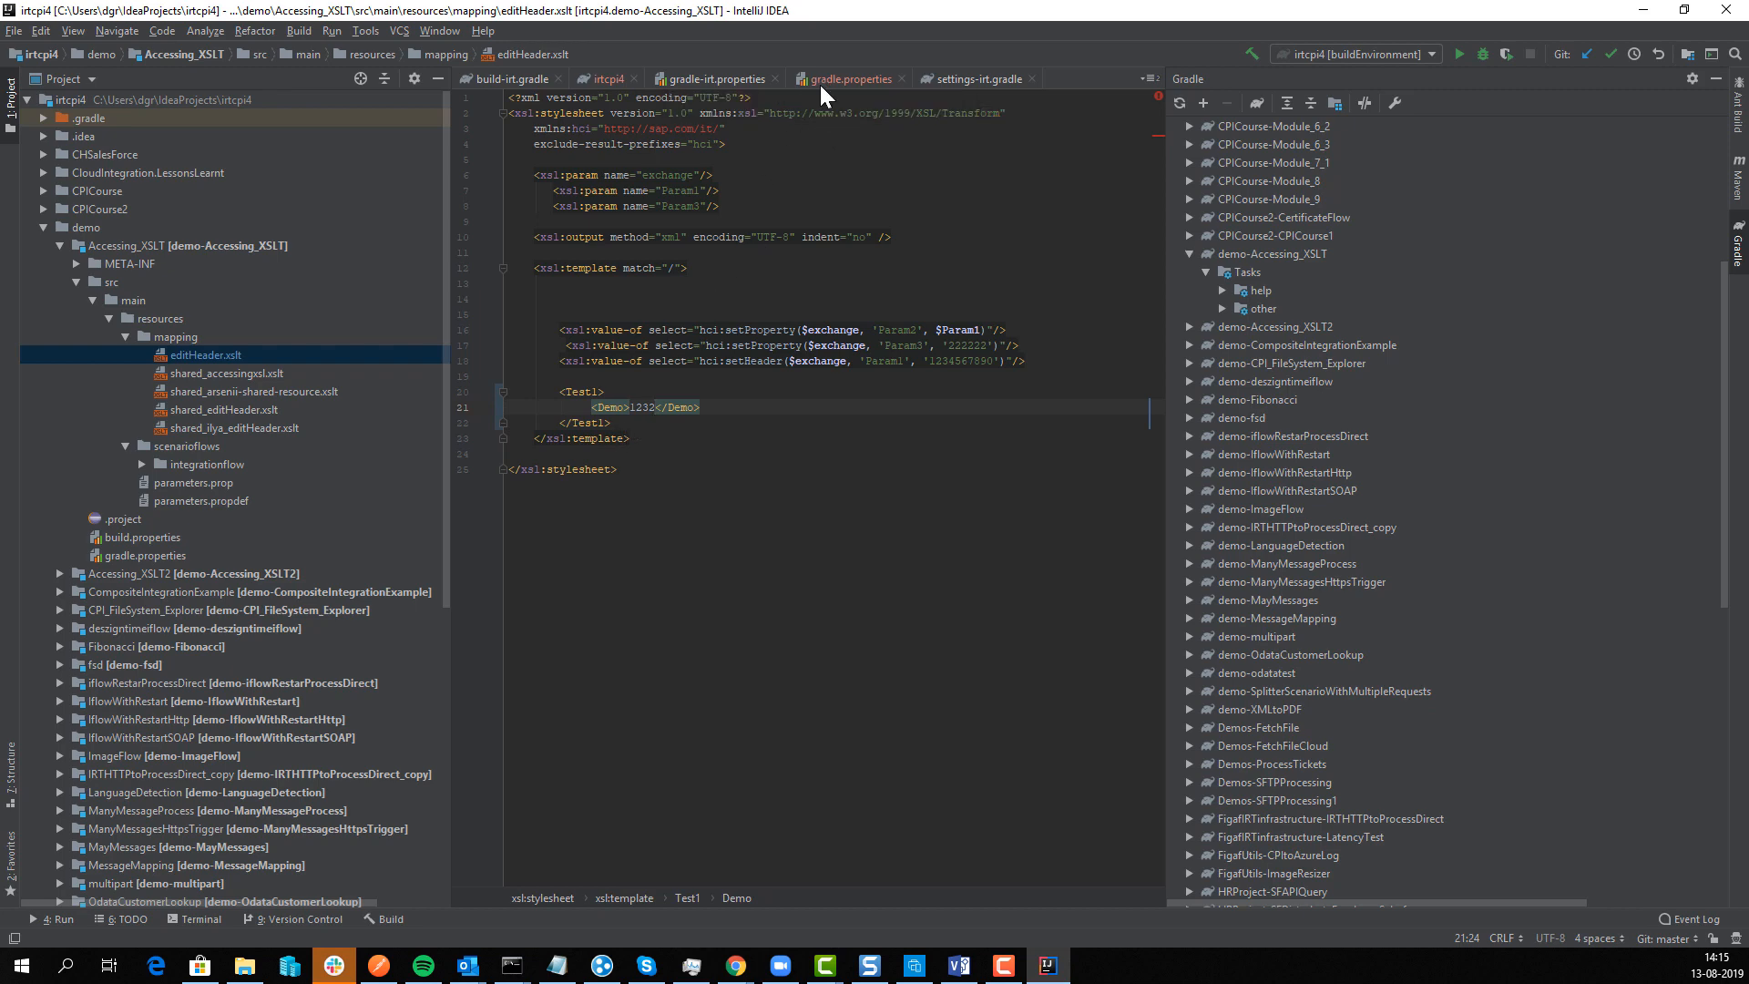
Step: Check cpiUsername in gradle.properties and expand demo-Accessing_XSLT's other task group
scroll(92, 501, down, 9)
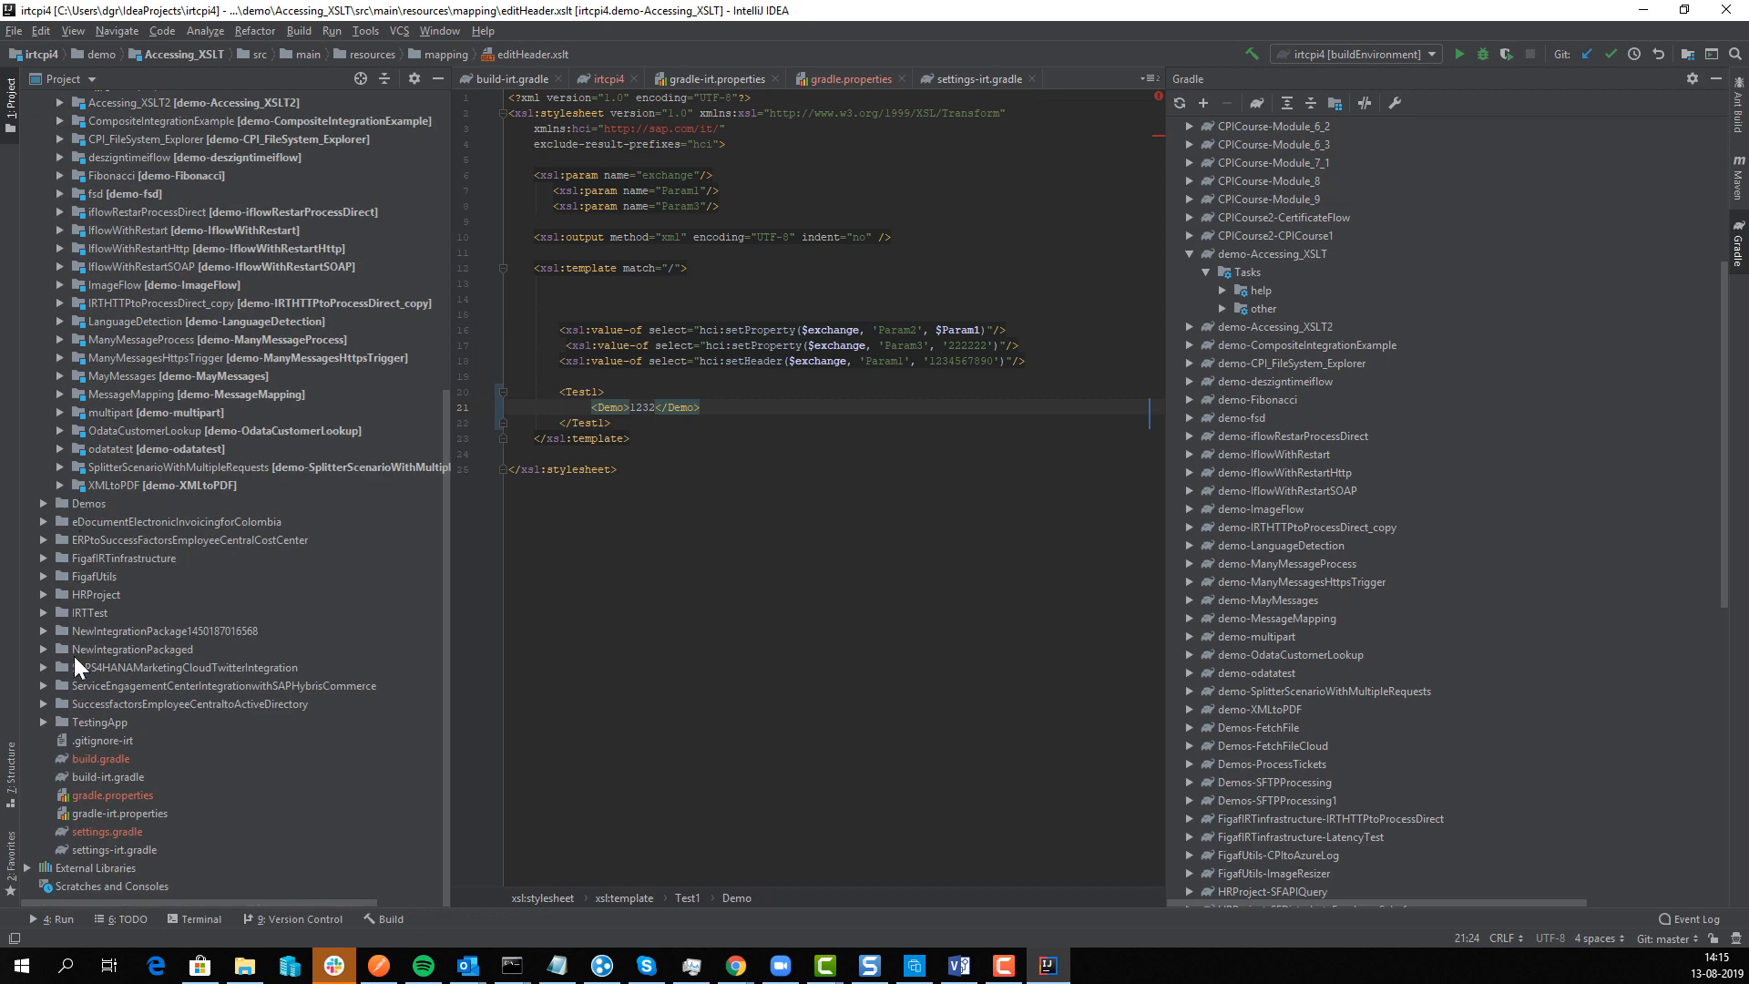
double_click(96, 756)
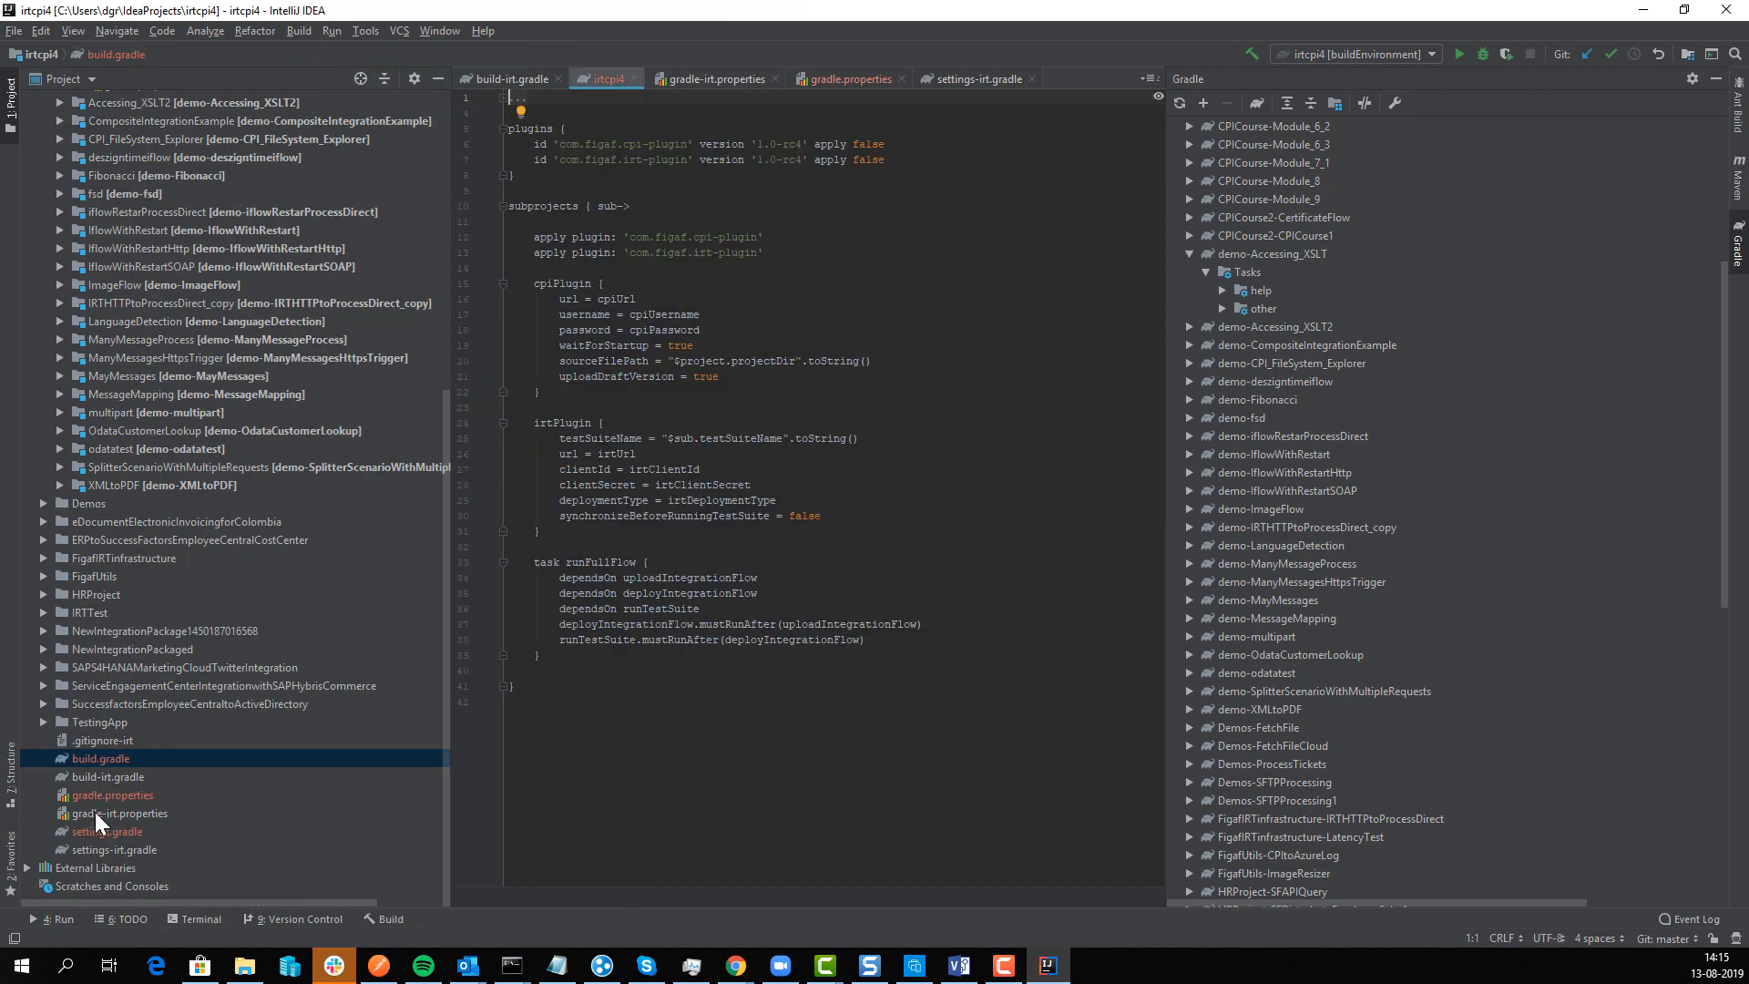
double_click(104, 797)
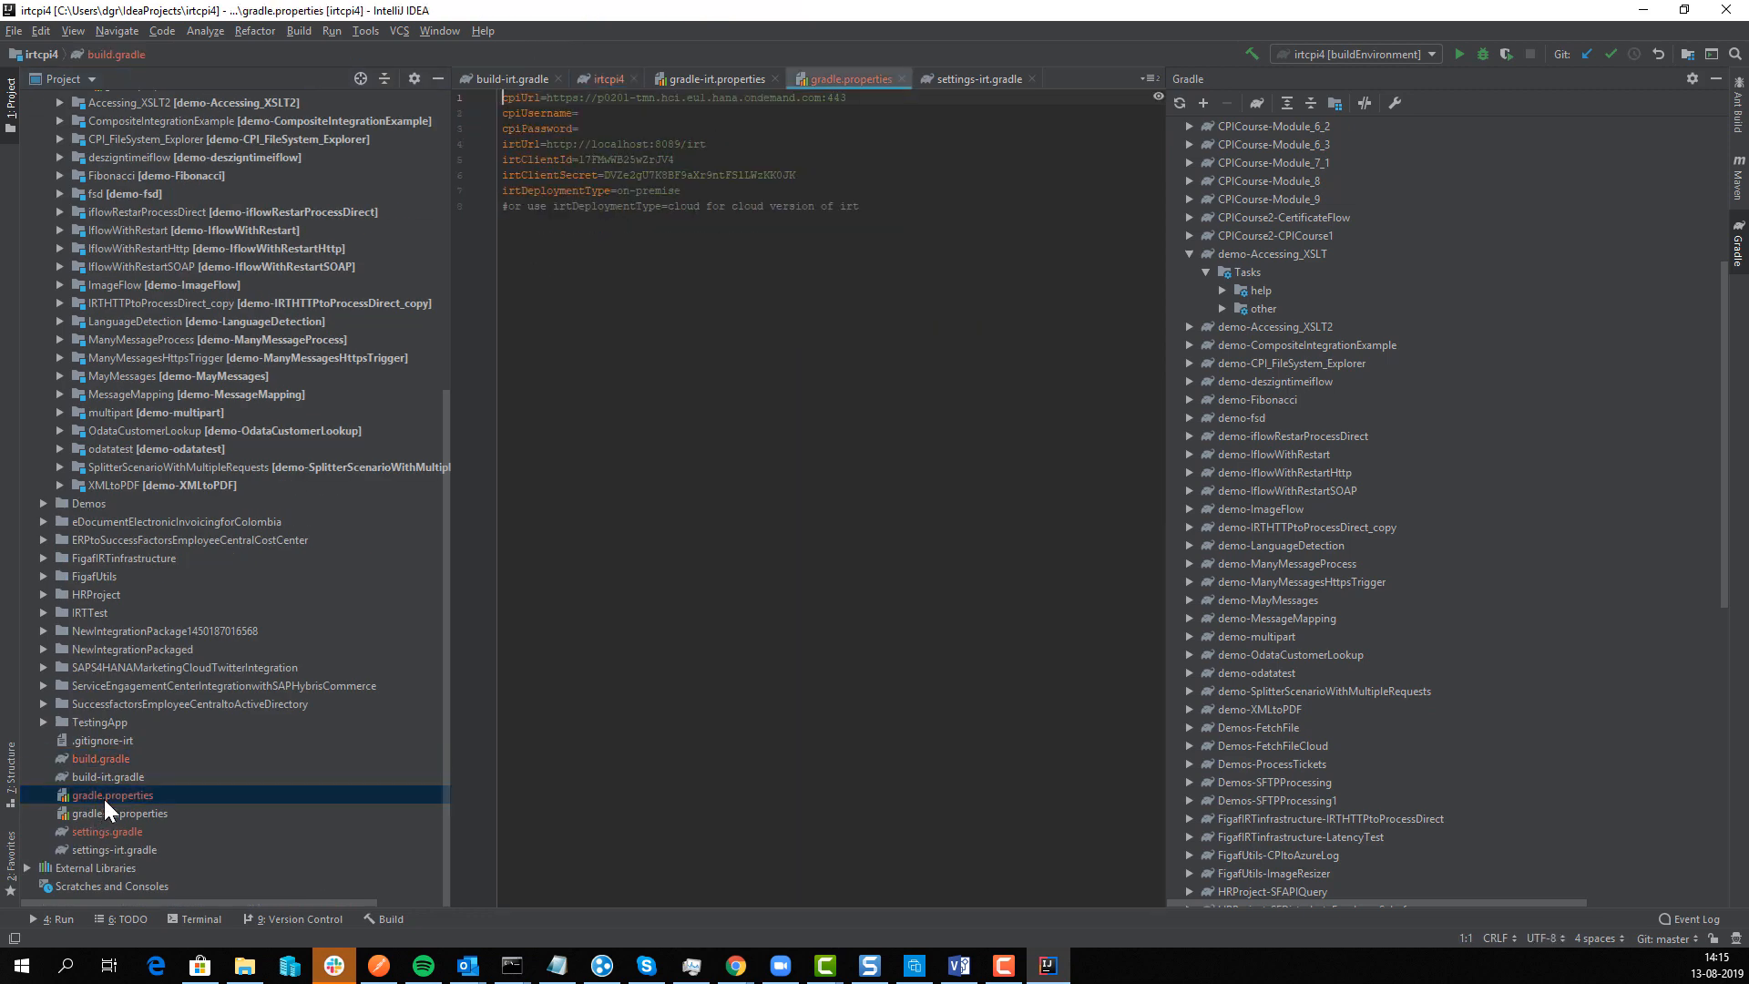
click(590, 113)
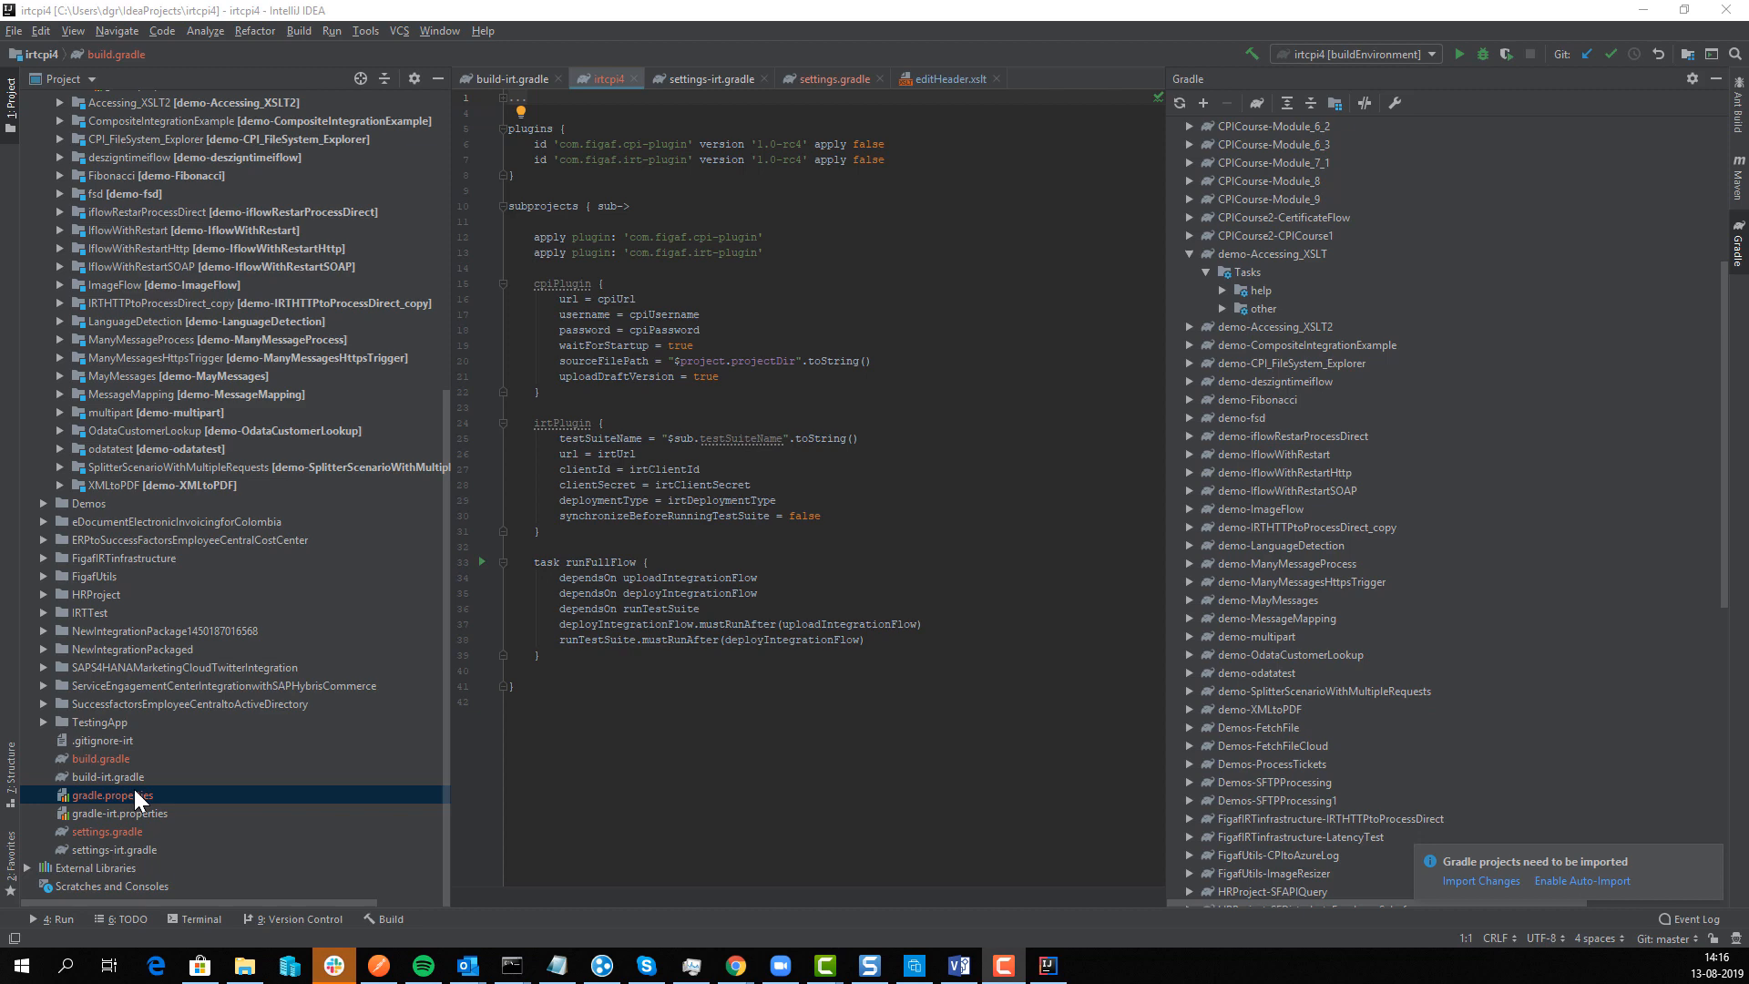
click(1221, 309)
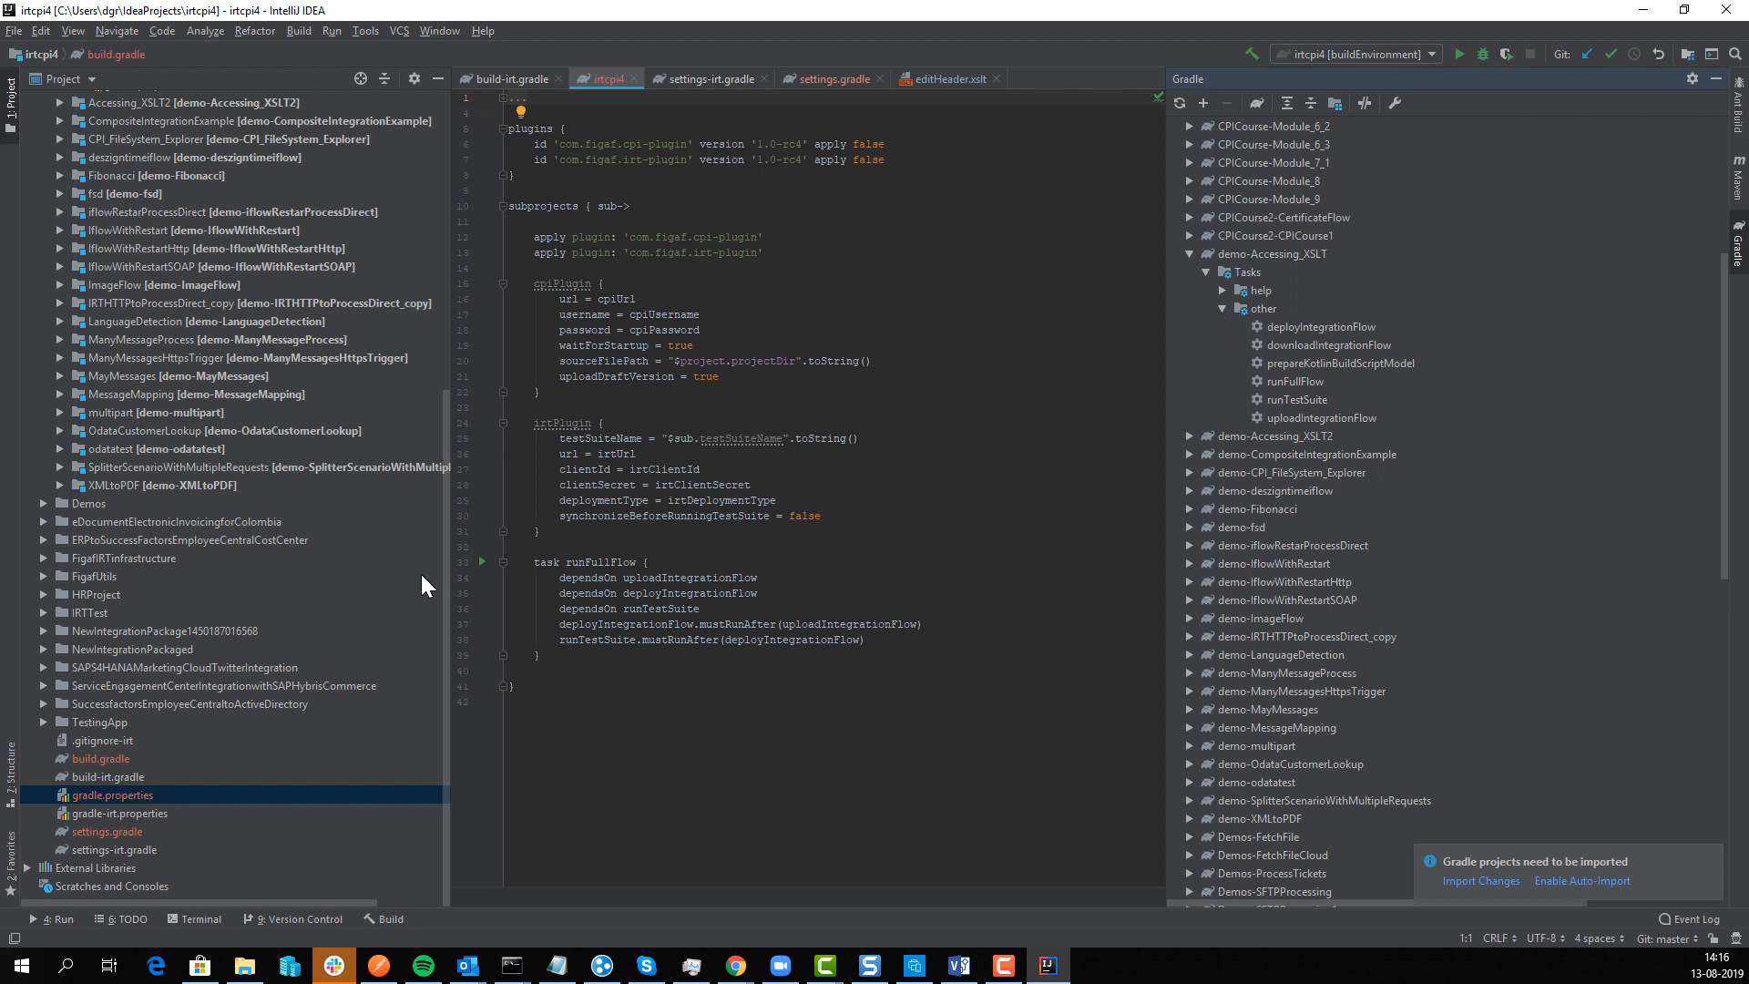
Step: Run uploadIntegrationFlow then deployIntegrationFlow for demo-Accessing_XSLT and view the flow in the browser
click(551, 562)
drag(551, 562, 757, 654)
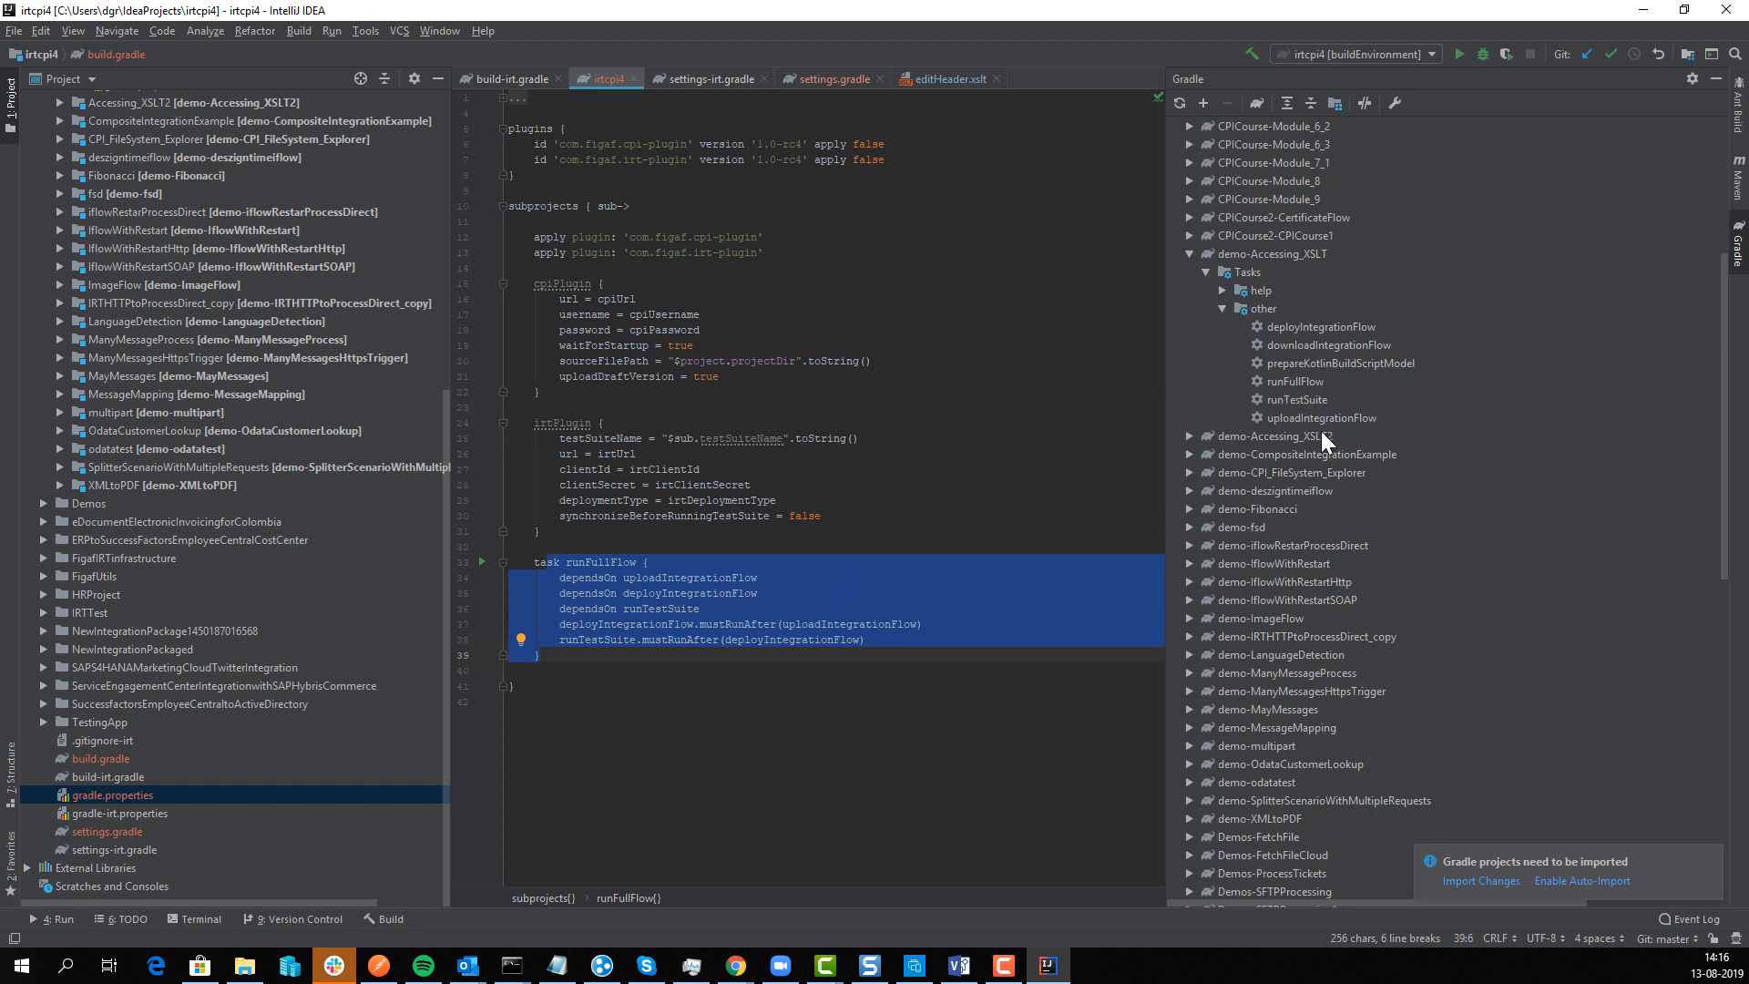
click(1279, 326)
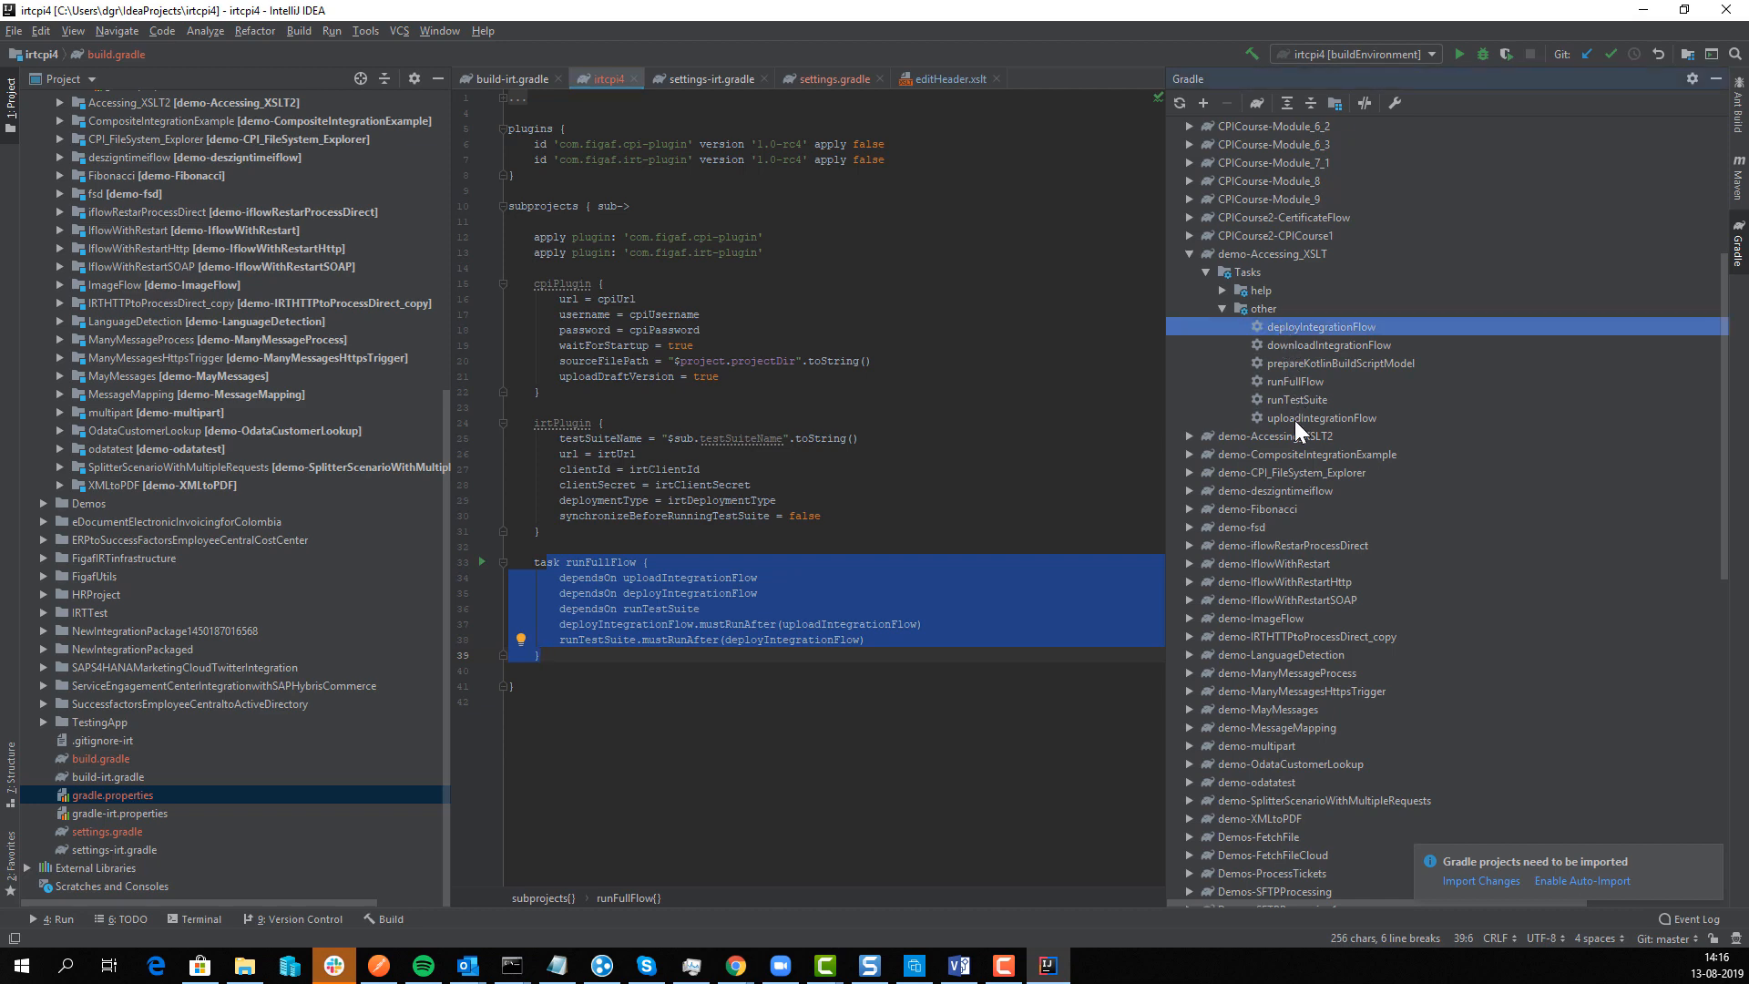
double_click(1293, 419)
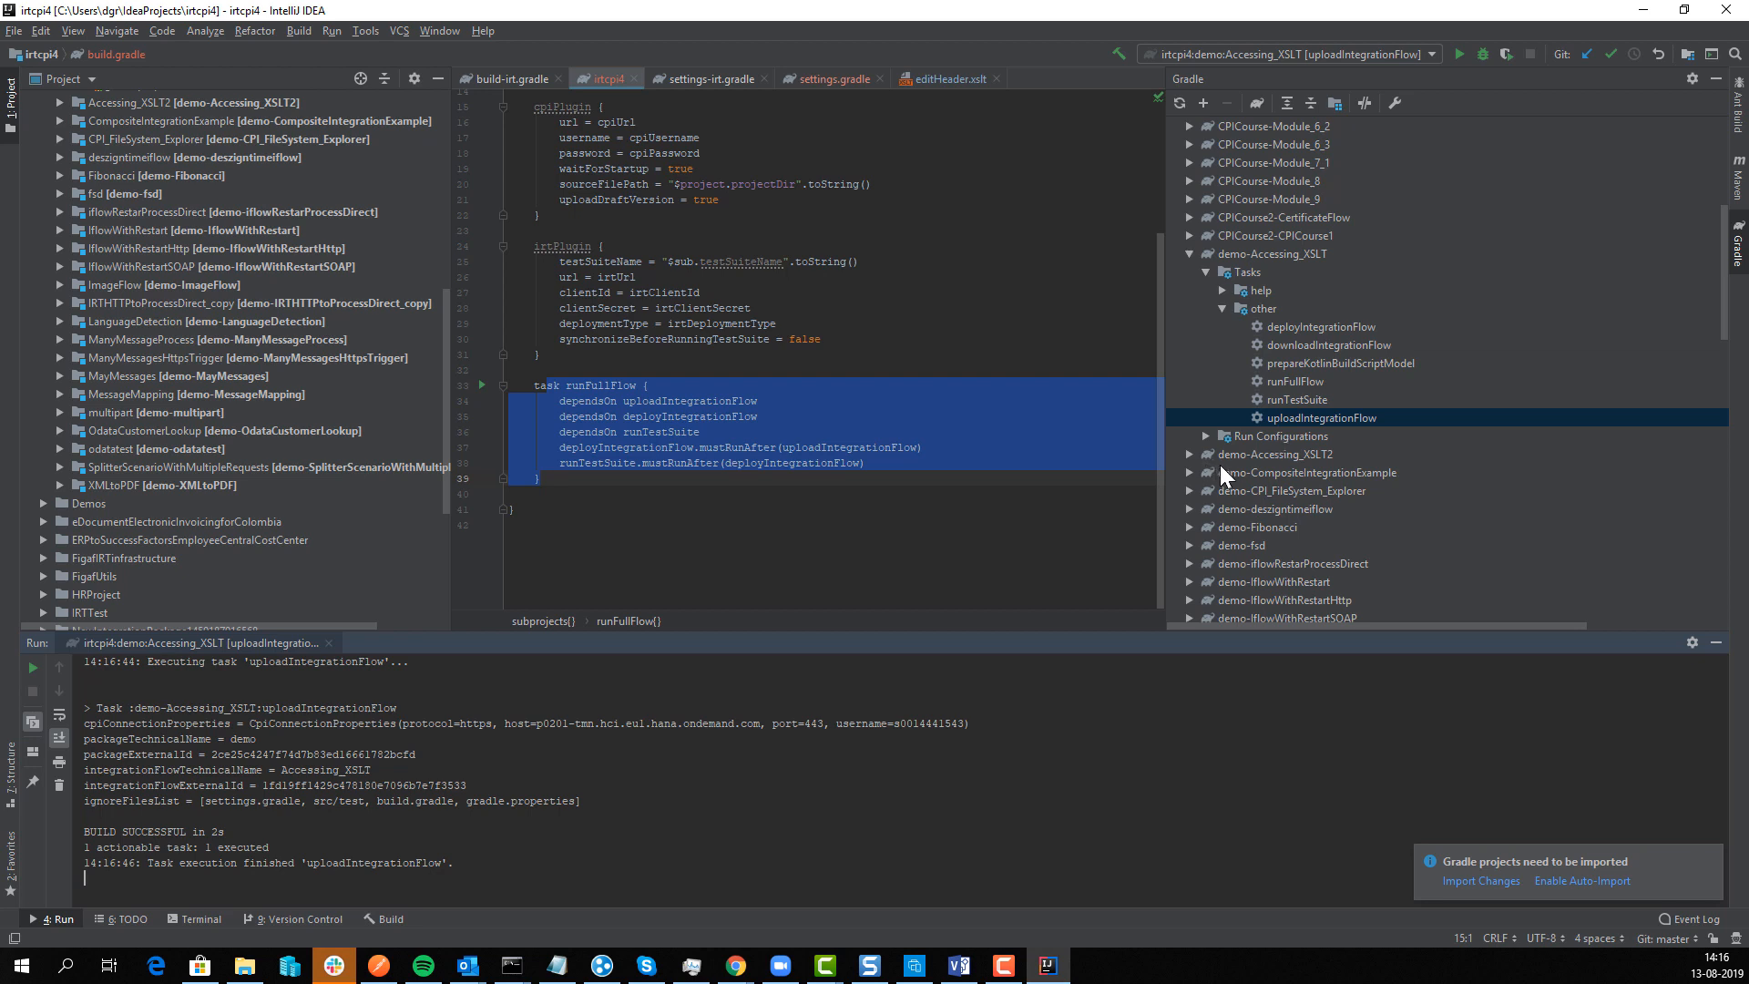
double_click(1297, 325)
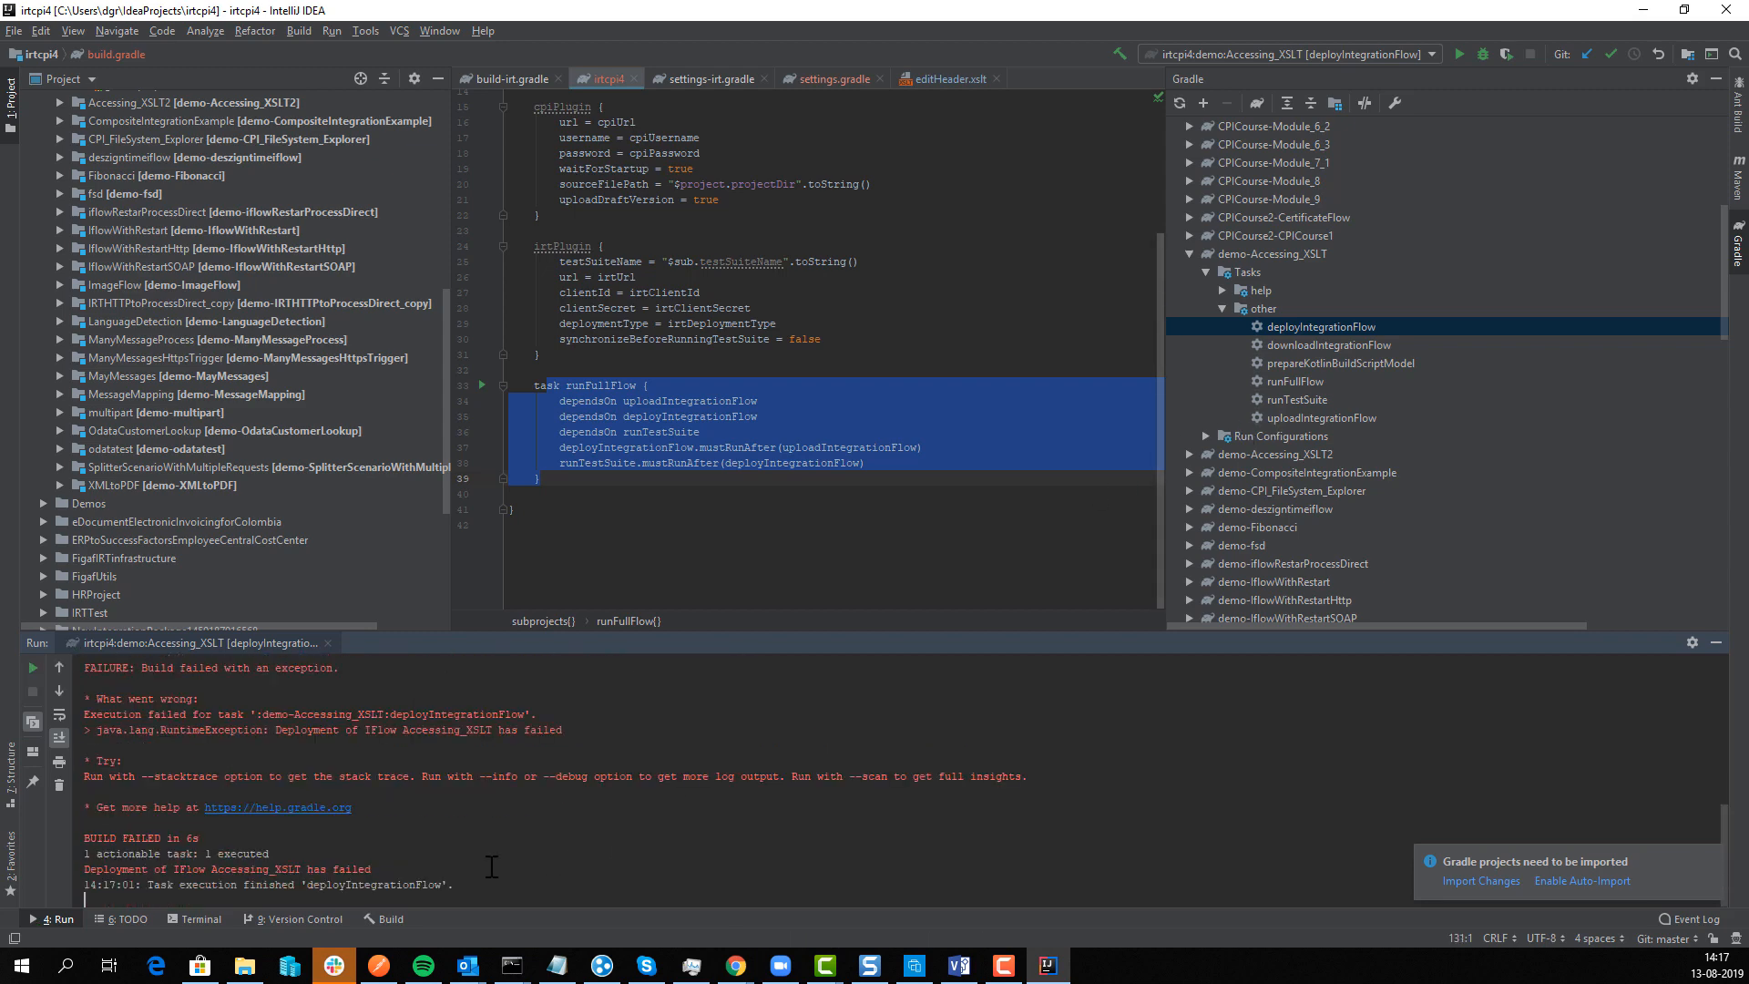
key(alt+Tab)
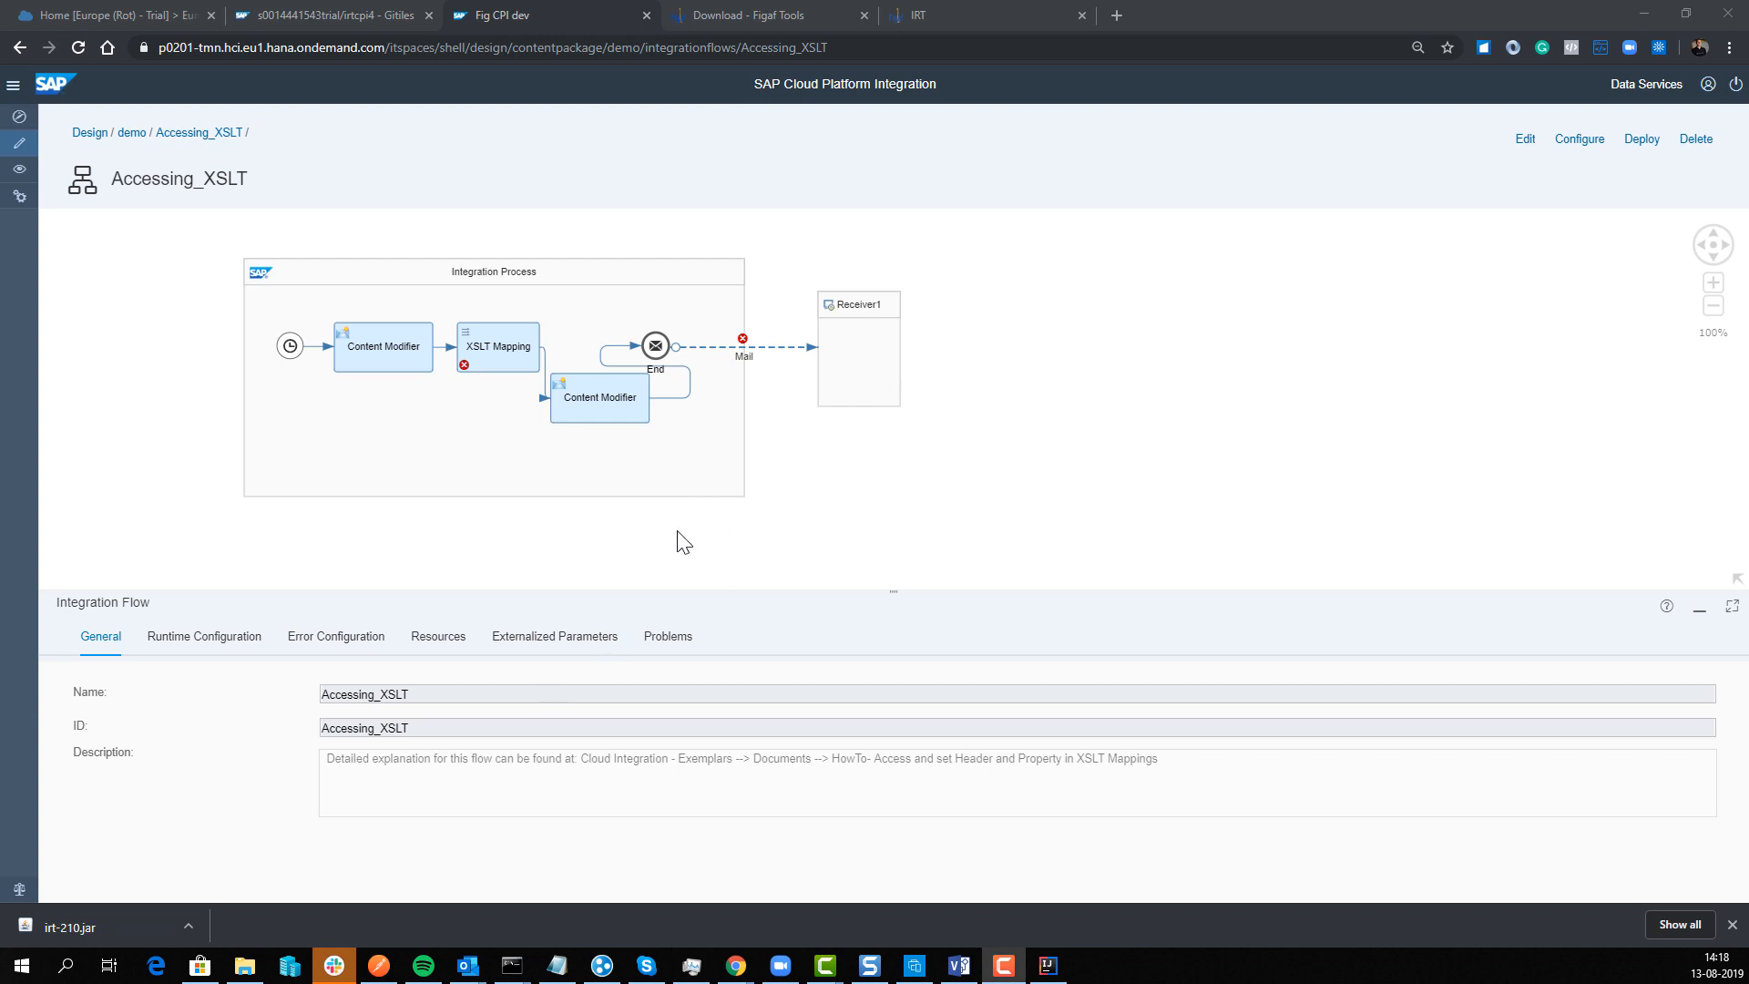
Step: Open the flow's editHeader.xslt resource in CPI, highlight the Test1/Demo 1232 block, then return to IntelliJ
click(419, 649)
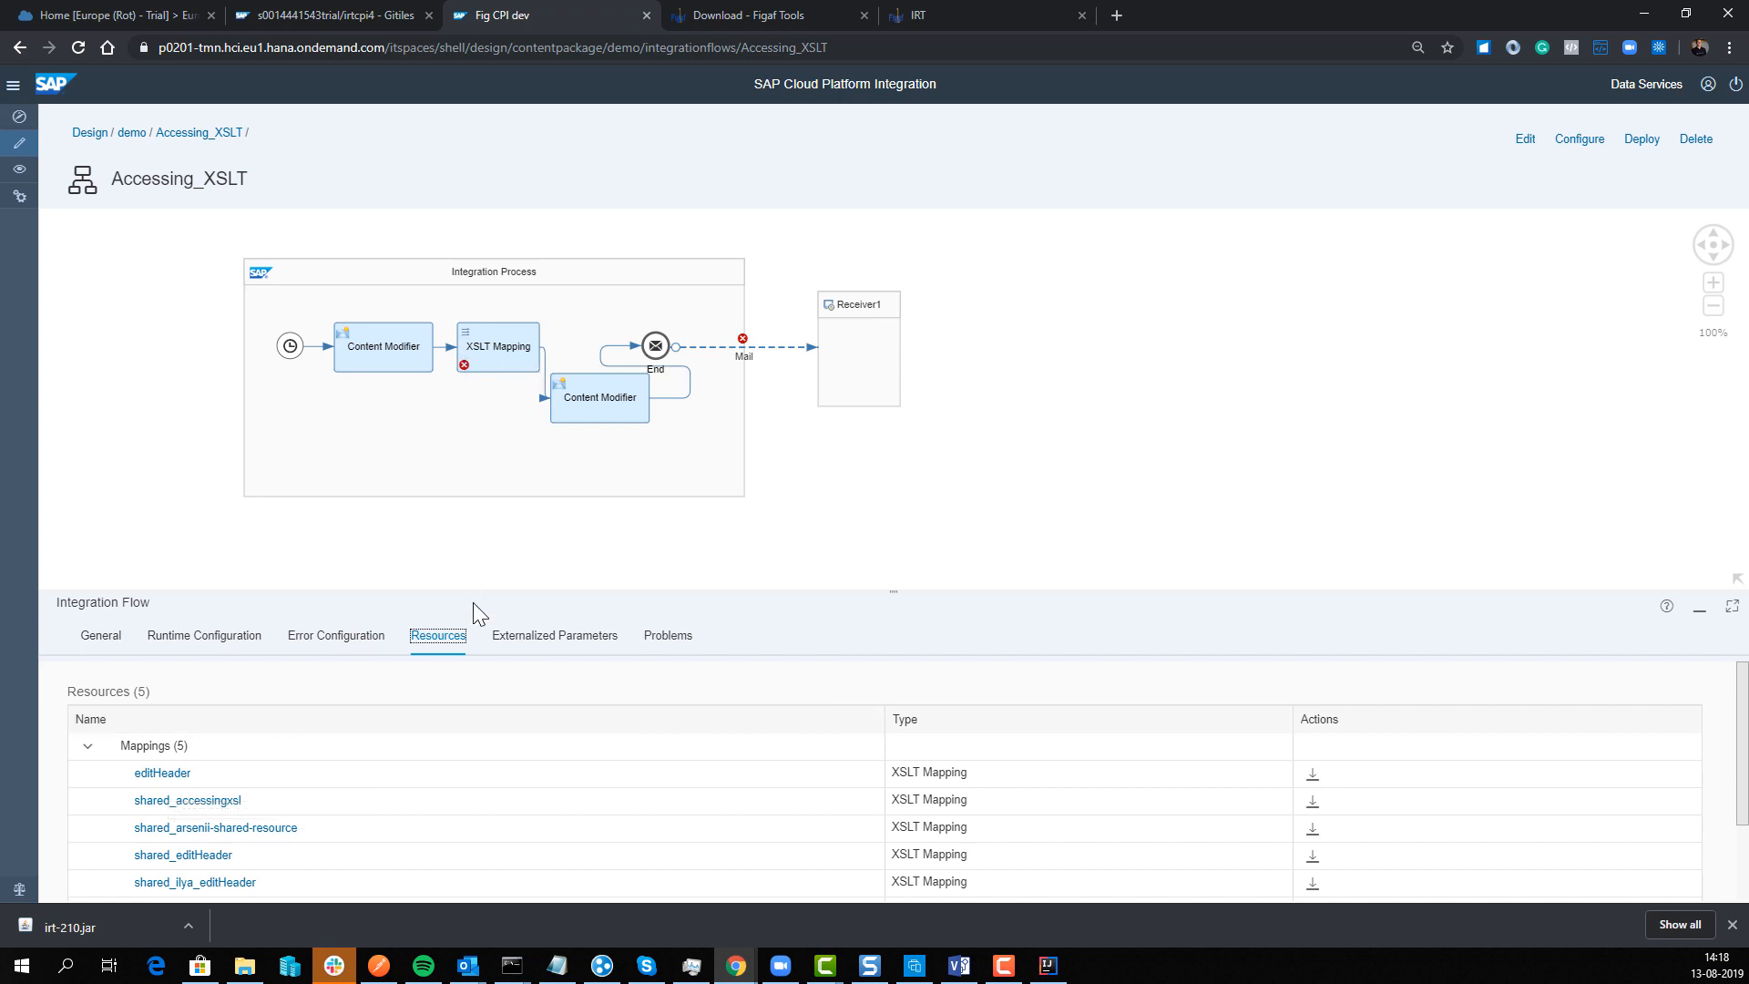
click(155, 776)
click(156, 774)
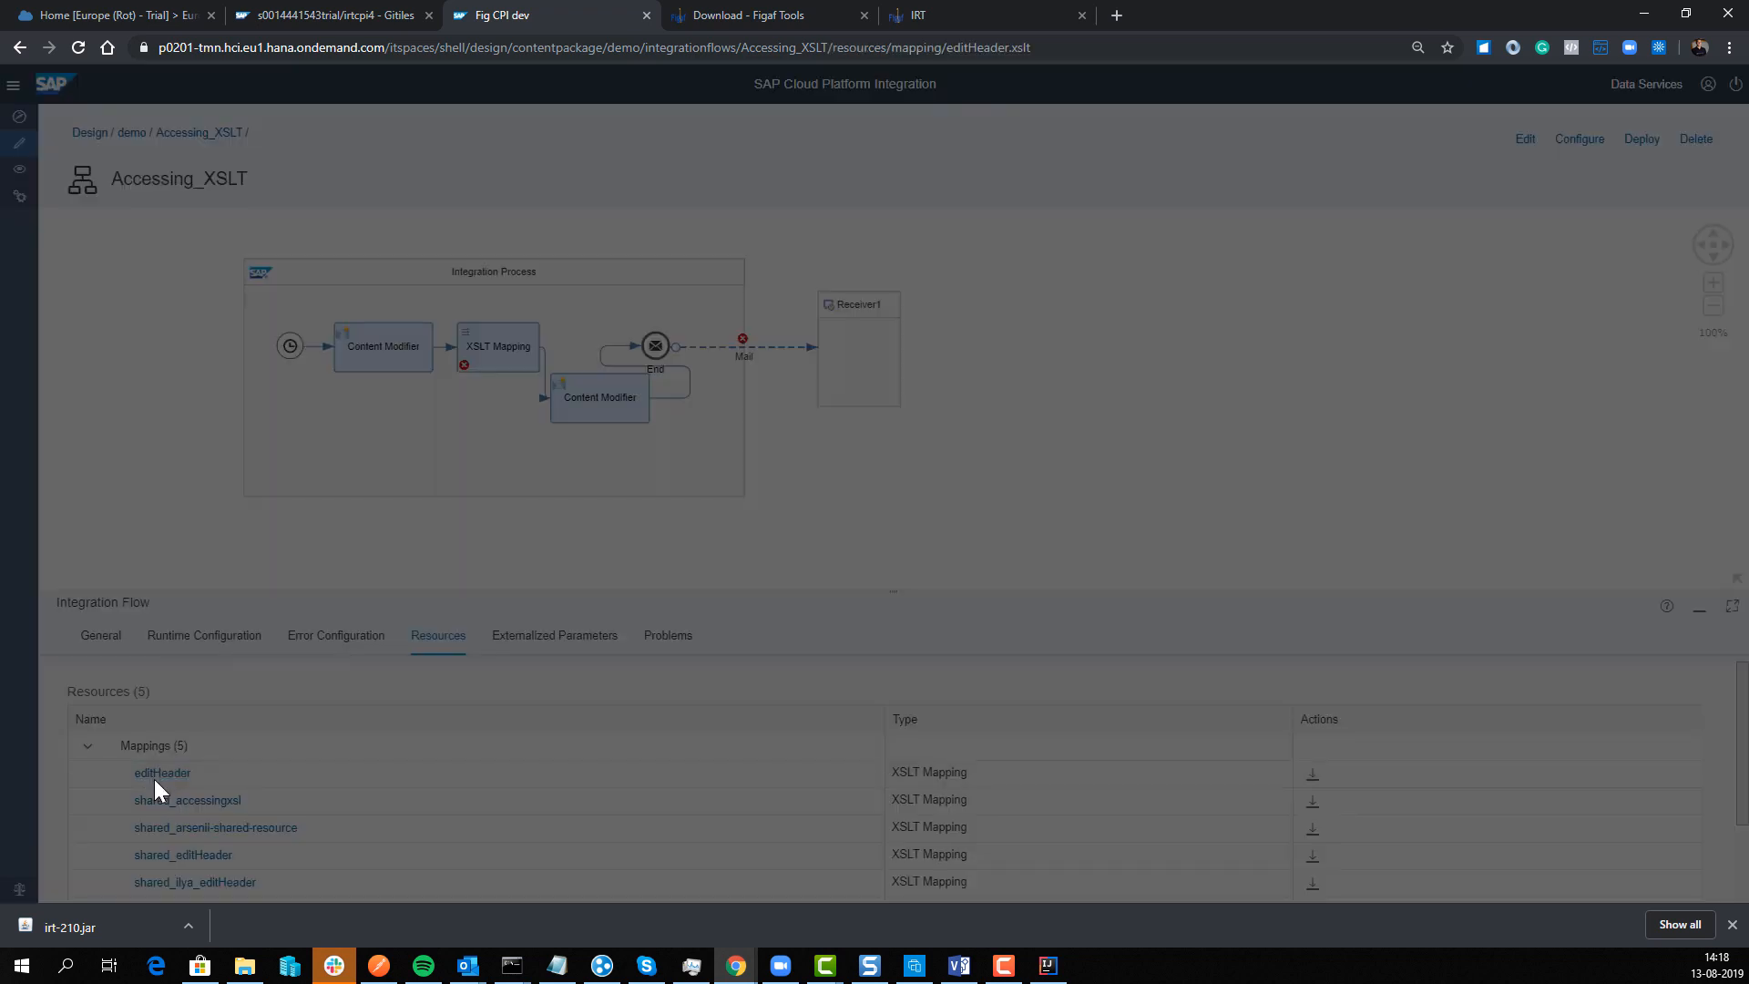
drag(200, 489, 136, 447)
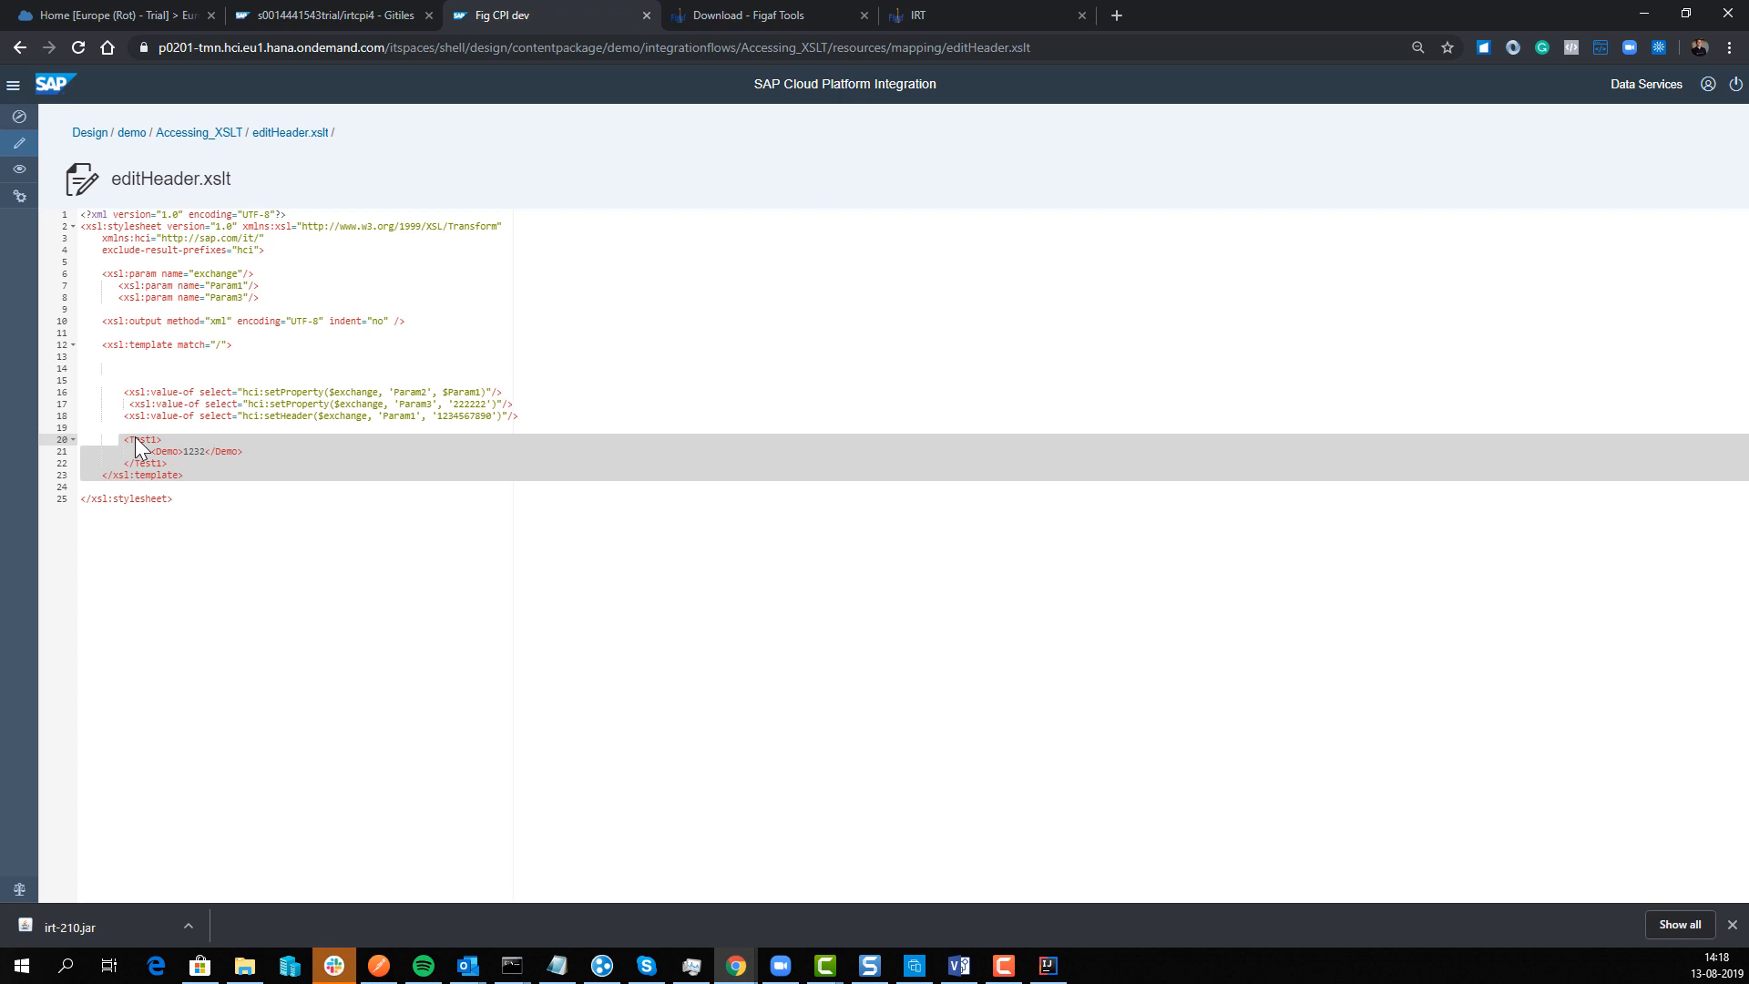
click(943, 14)
click(718, 17)
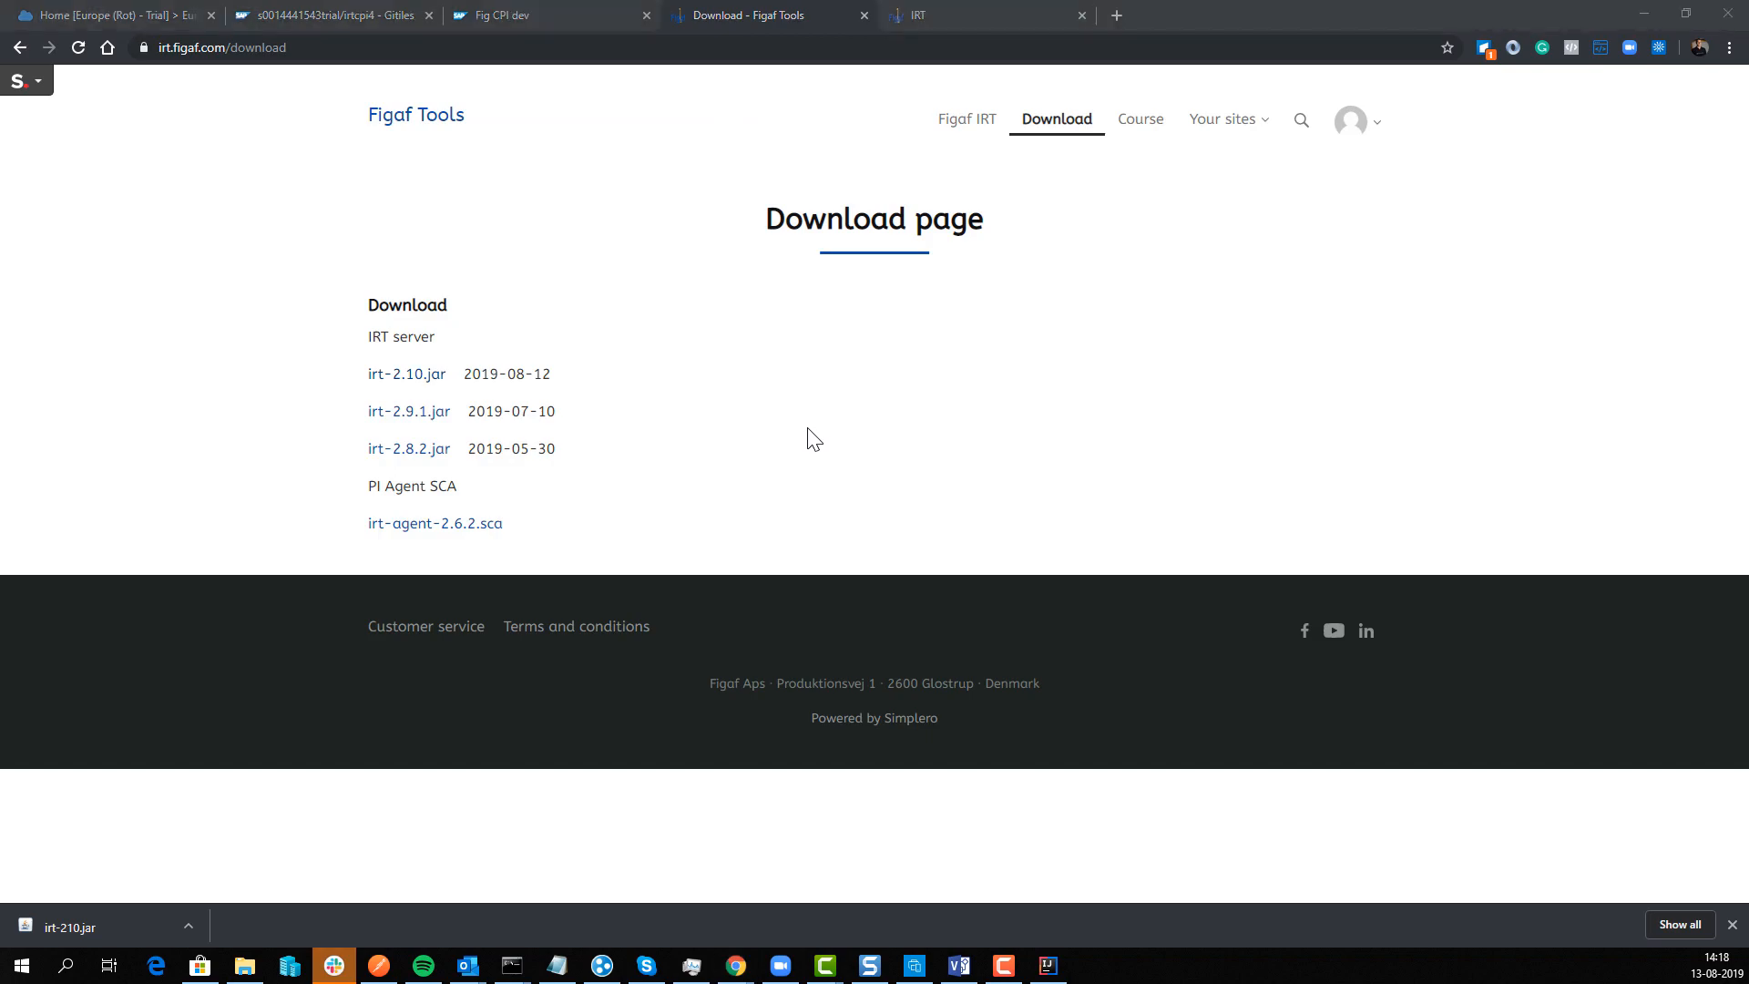
key(alt+Tab)
scroll(1203, 482, down, 1)
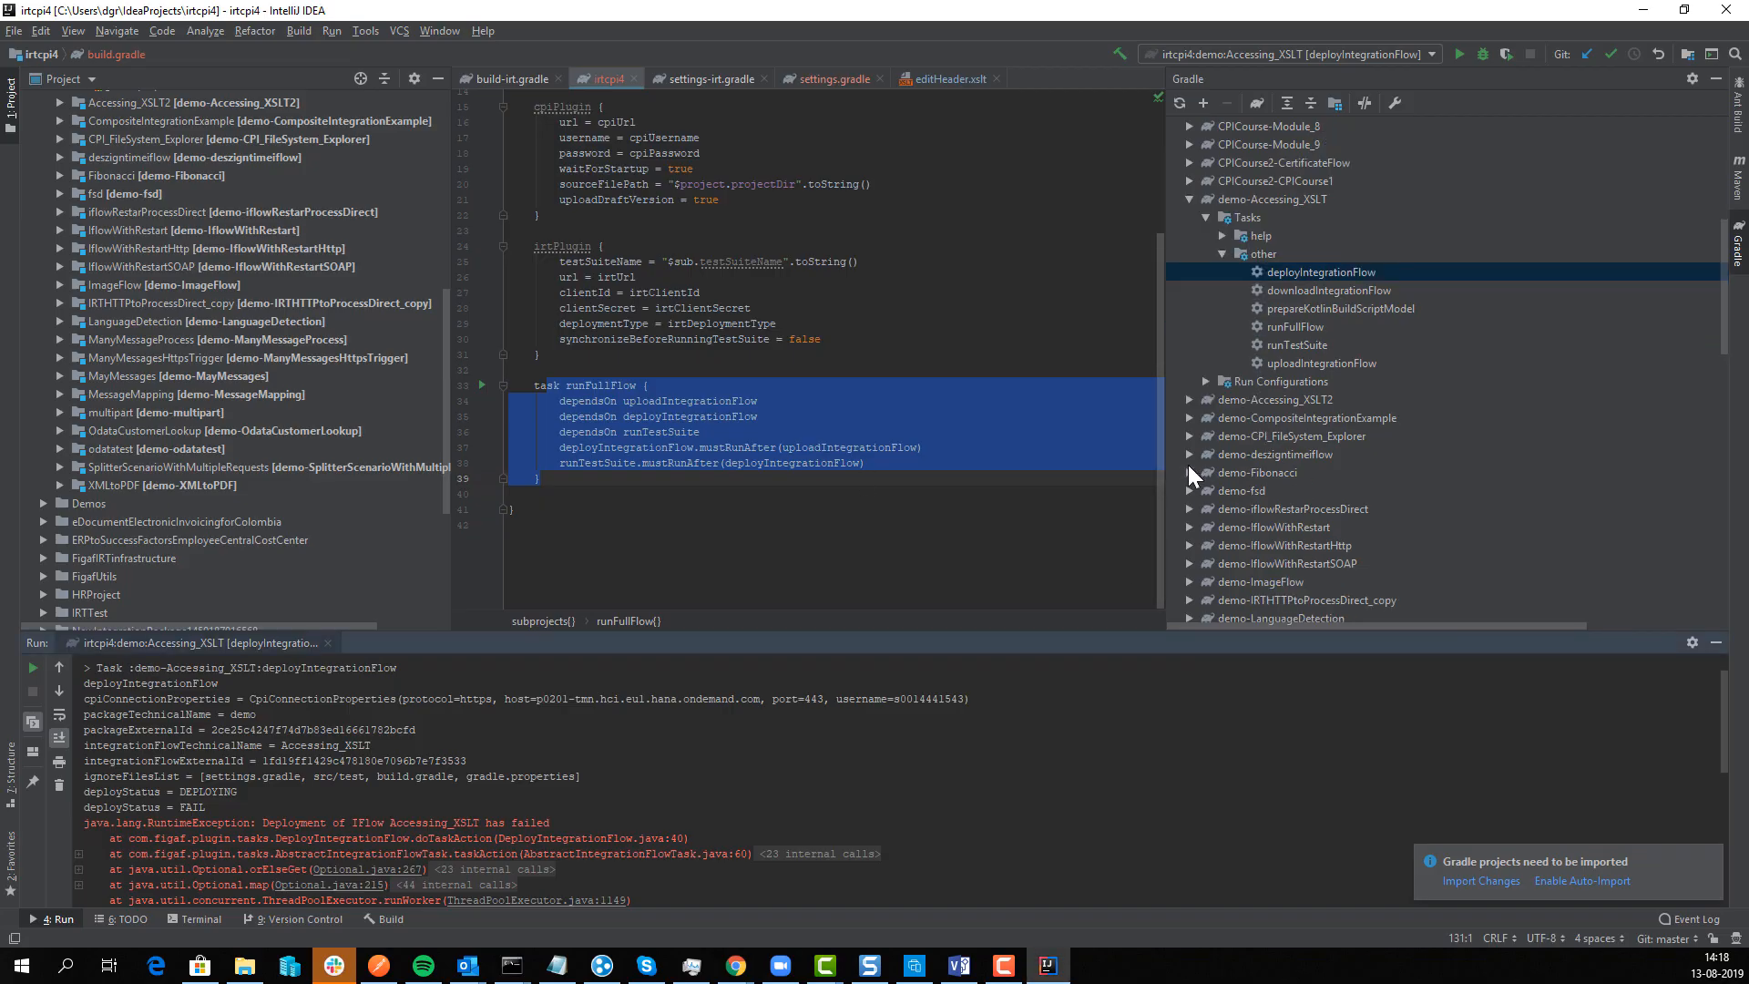
Step: Expand the demo-fsd Gradle tasks and open fsd's src/main/resources/script/script1.groovy
click(1189, 490)
click(1221, 542)
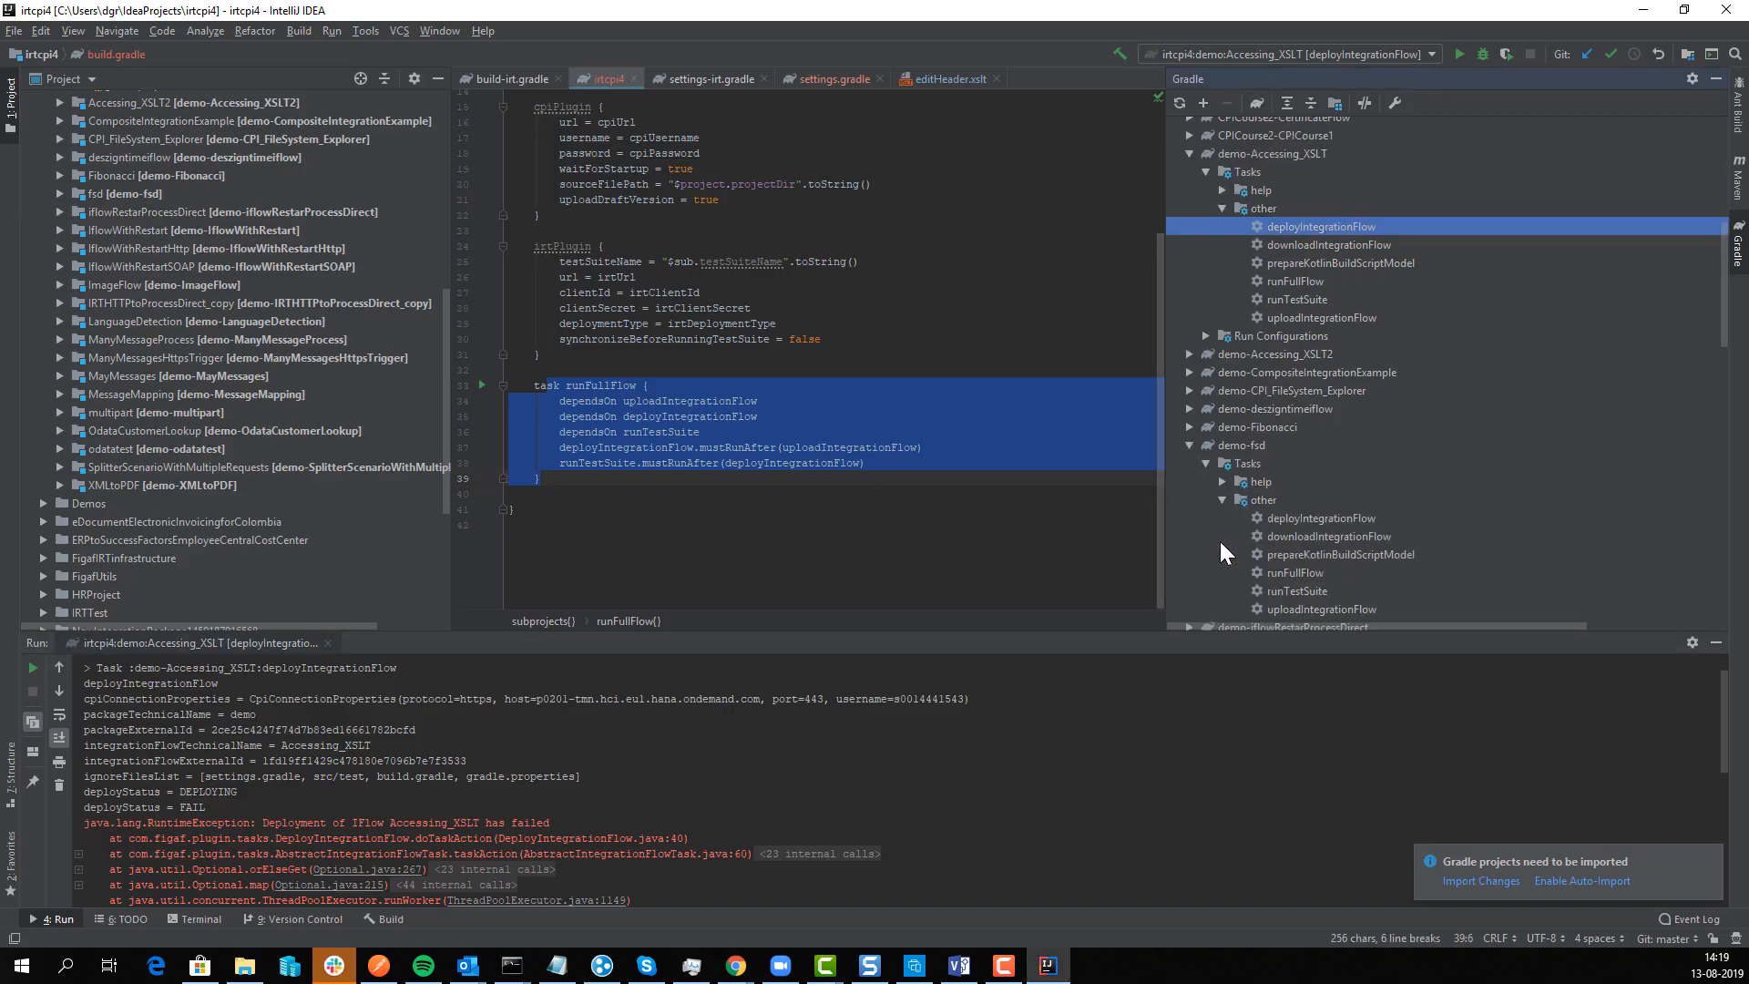
click(1291, 514)
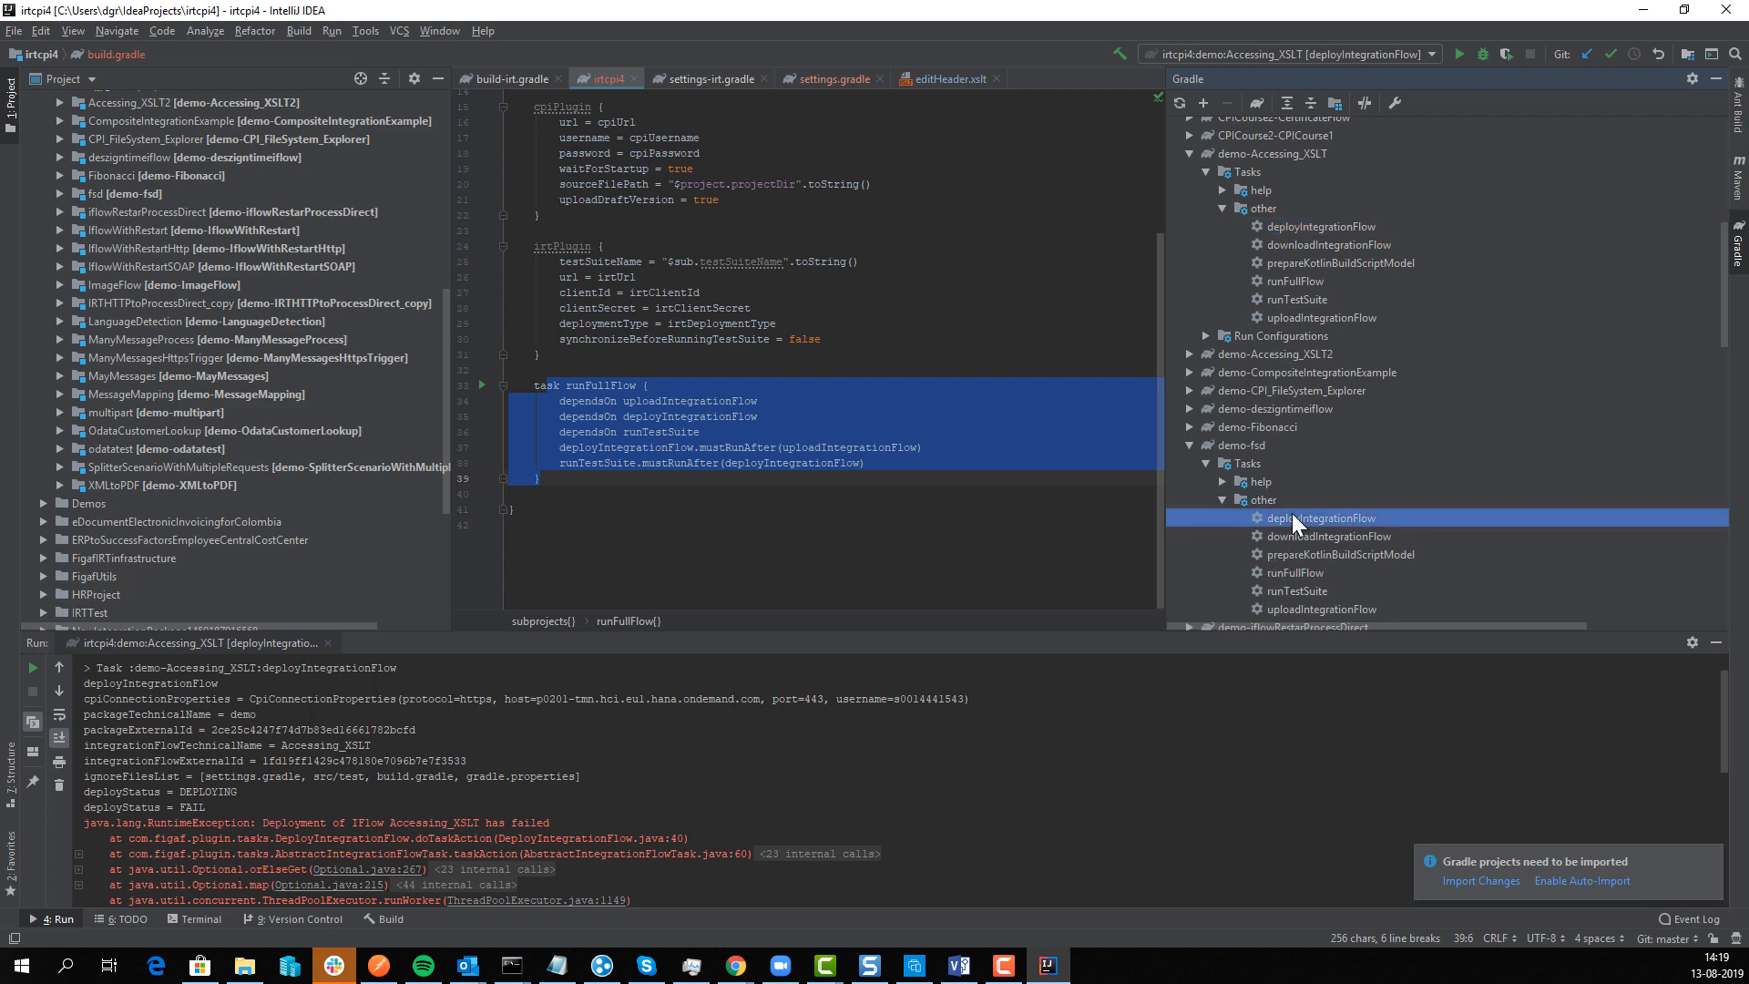
scroll(79, 281, up, 1)
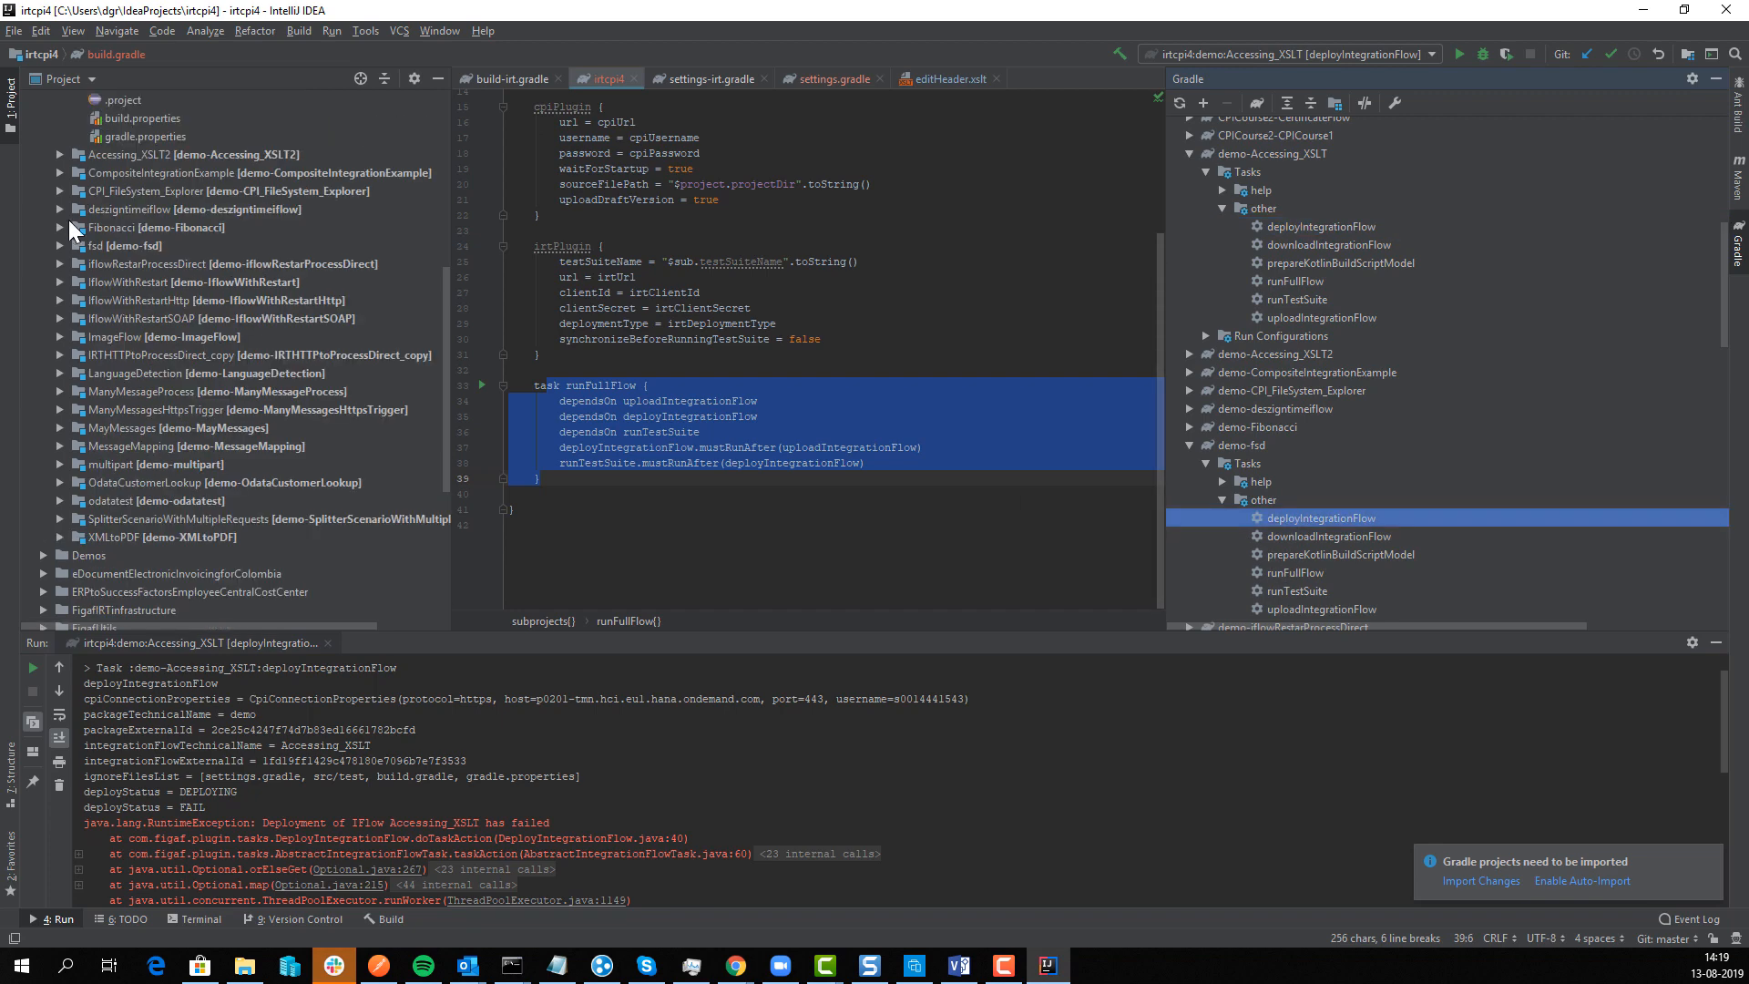
click(58, 244)
click(76, 281)
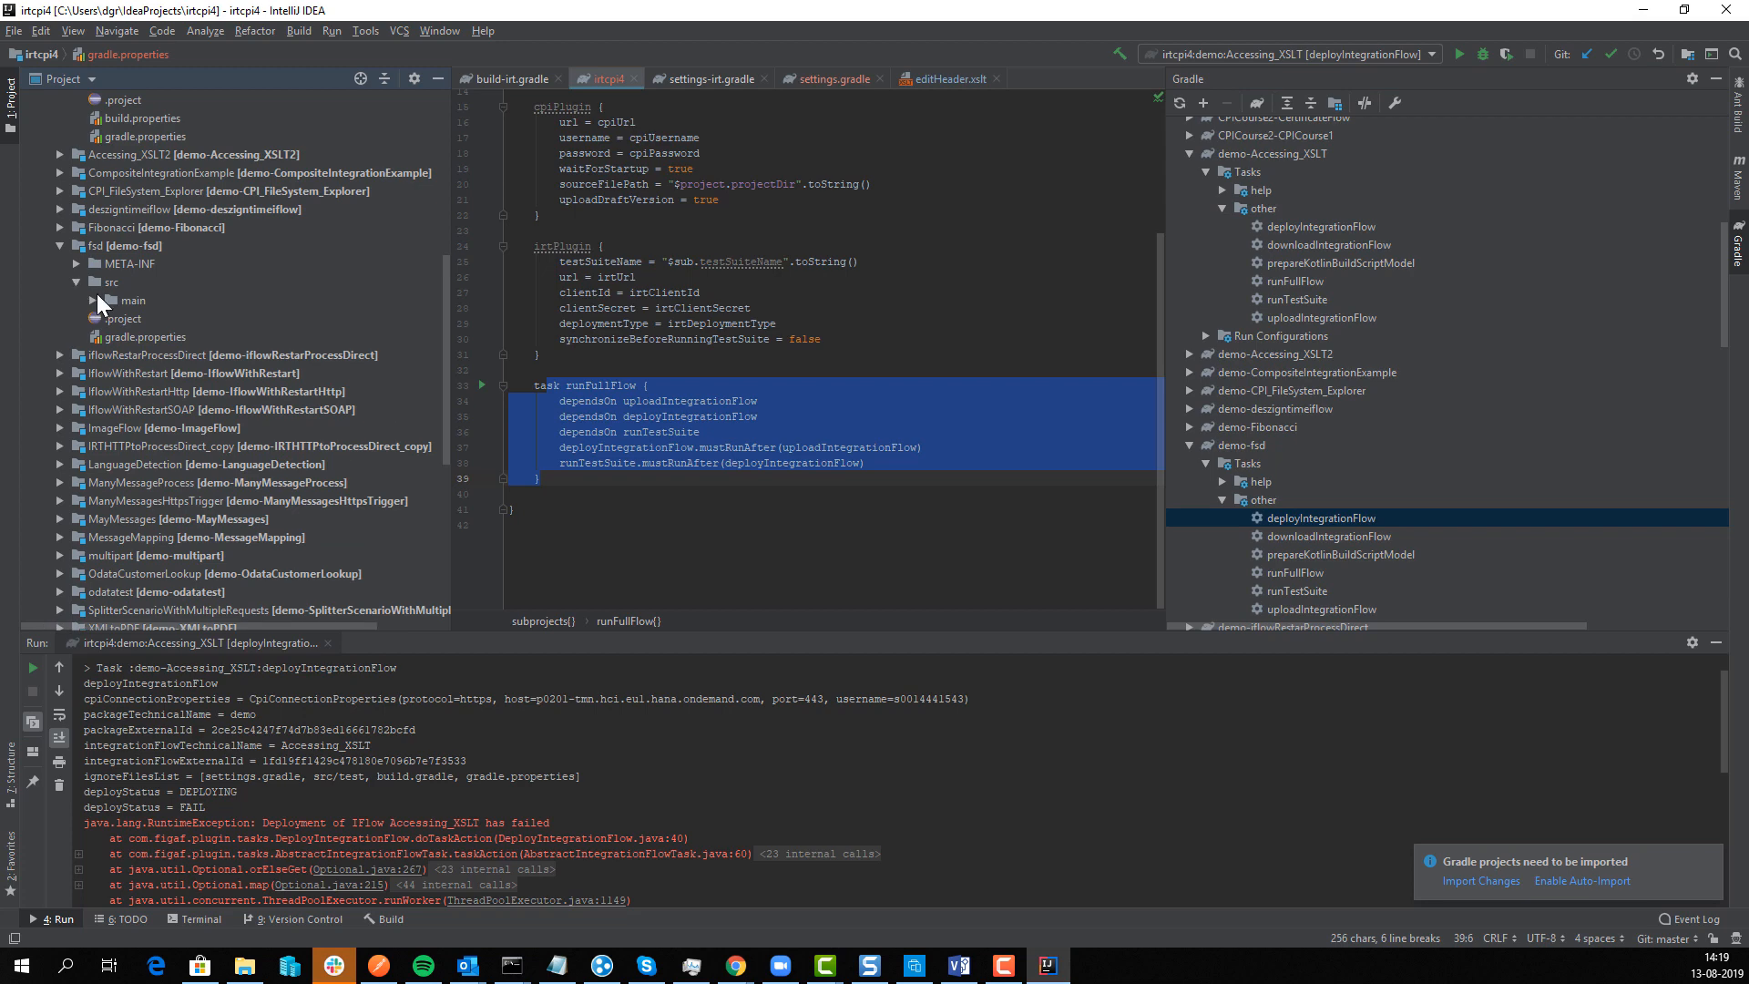
click(93, 300)
click(109, 318)
click(125, 372)
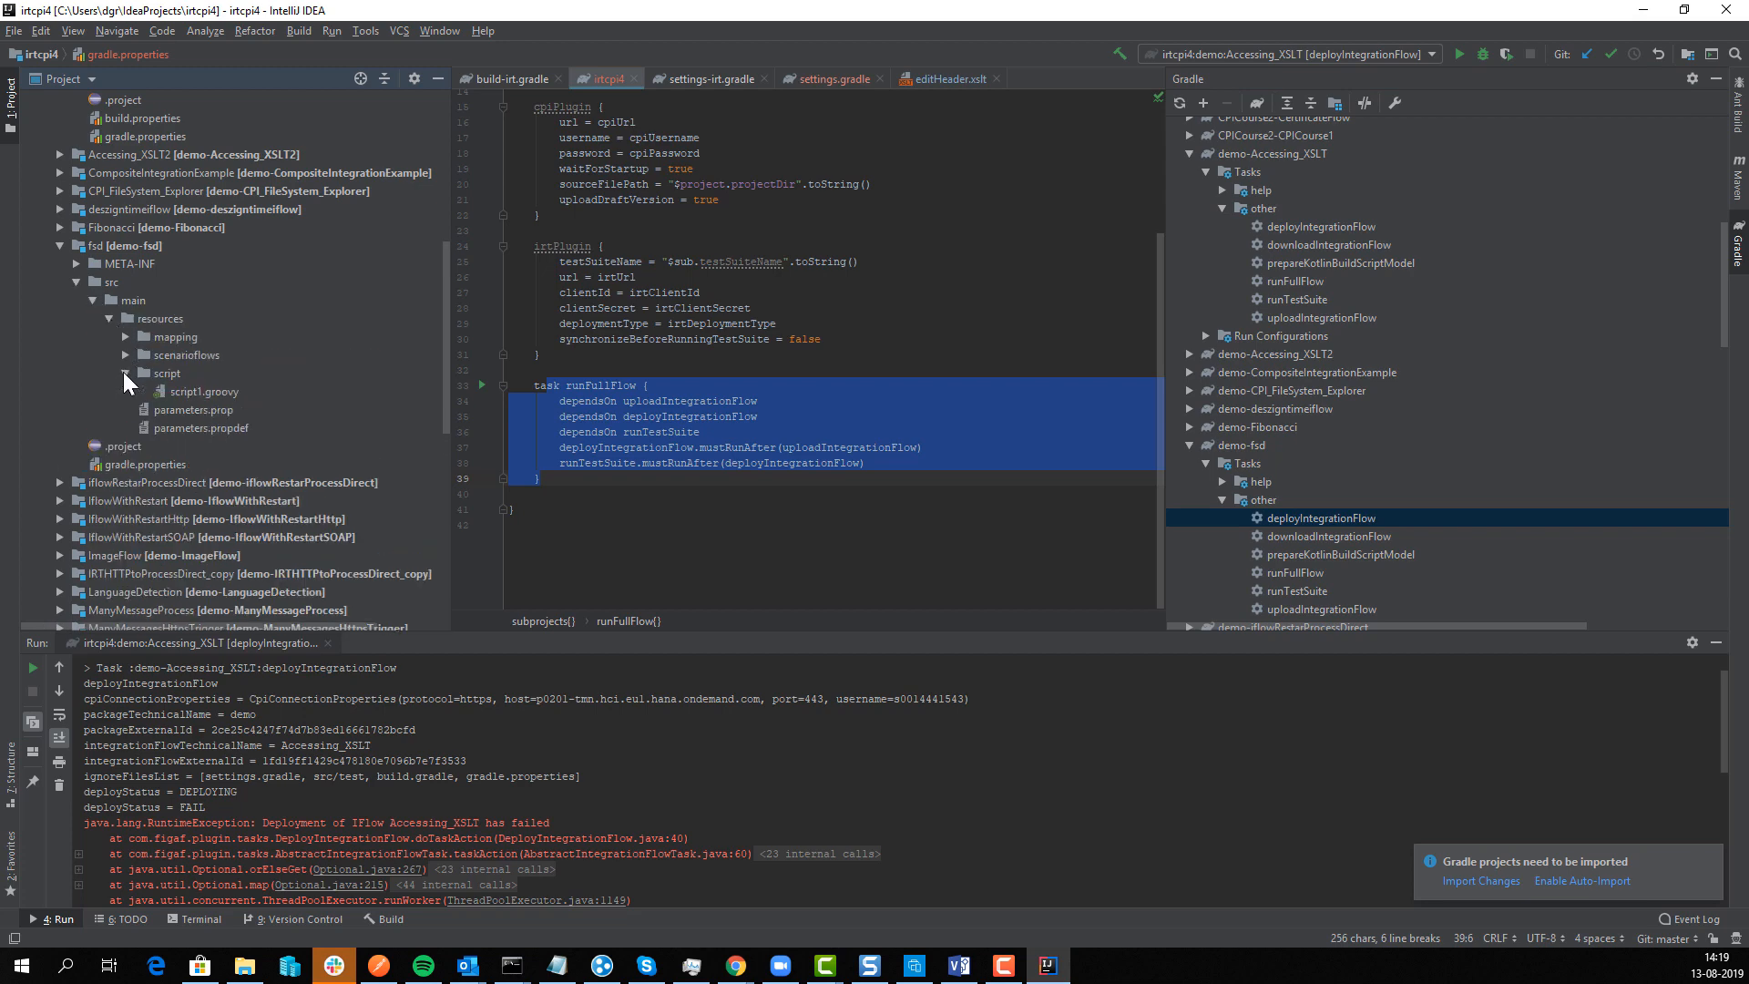
double_click(182, 390)
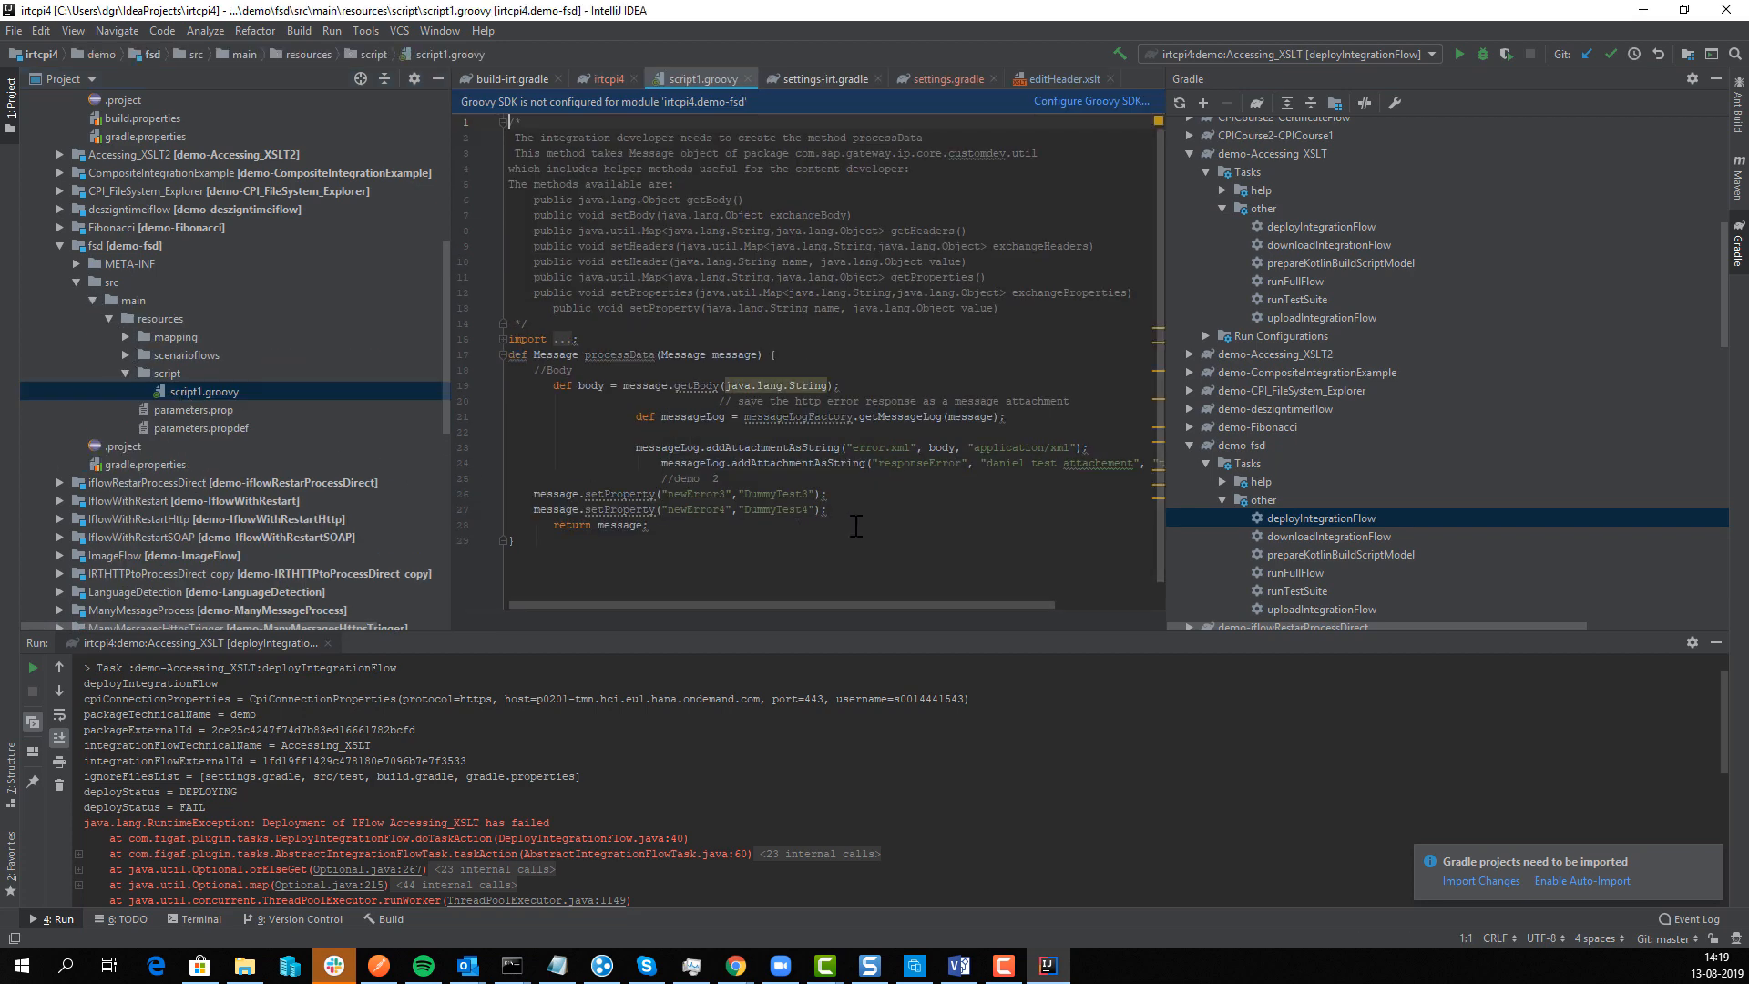
Step: Duplicate line 27 as a newError5 property set to DummyTest5, then run uploadIntegrationFlow
drag(827, 509, 472, 512)
key(ctrl+c)
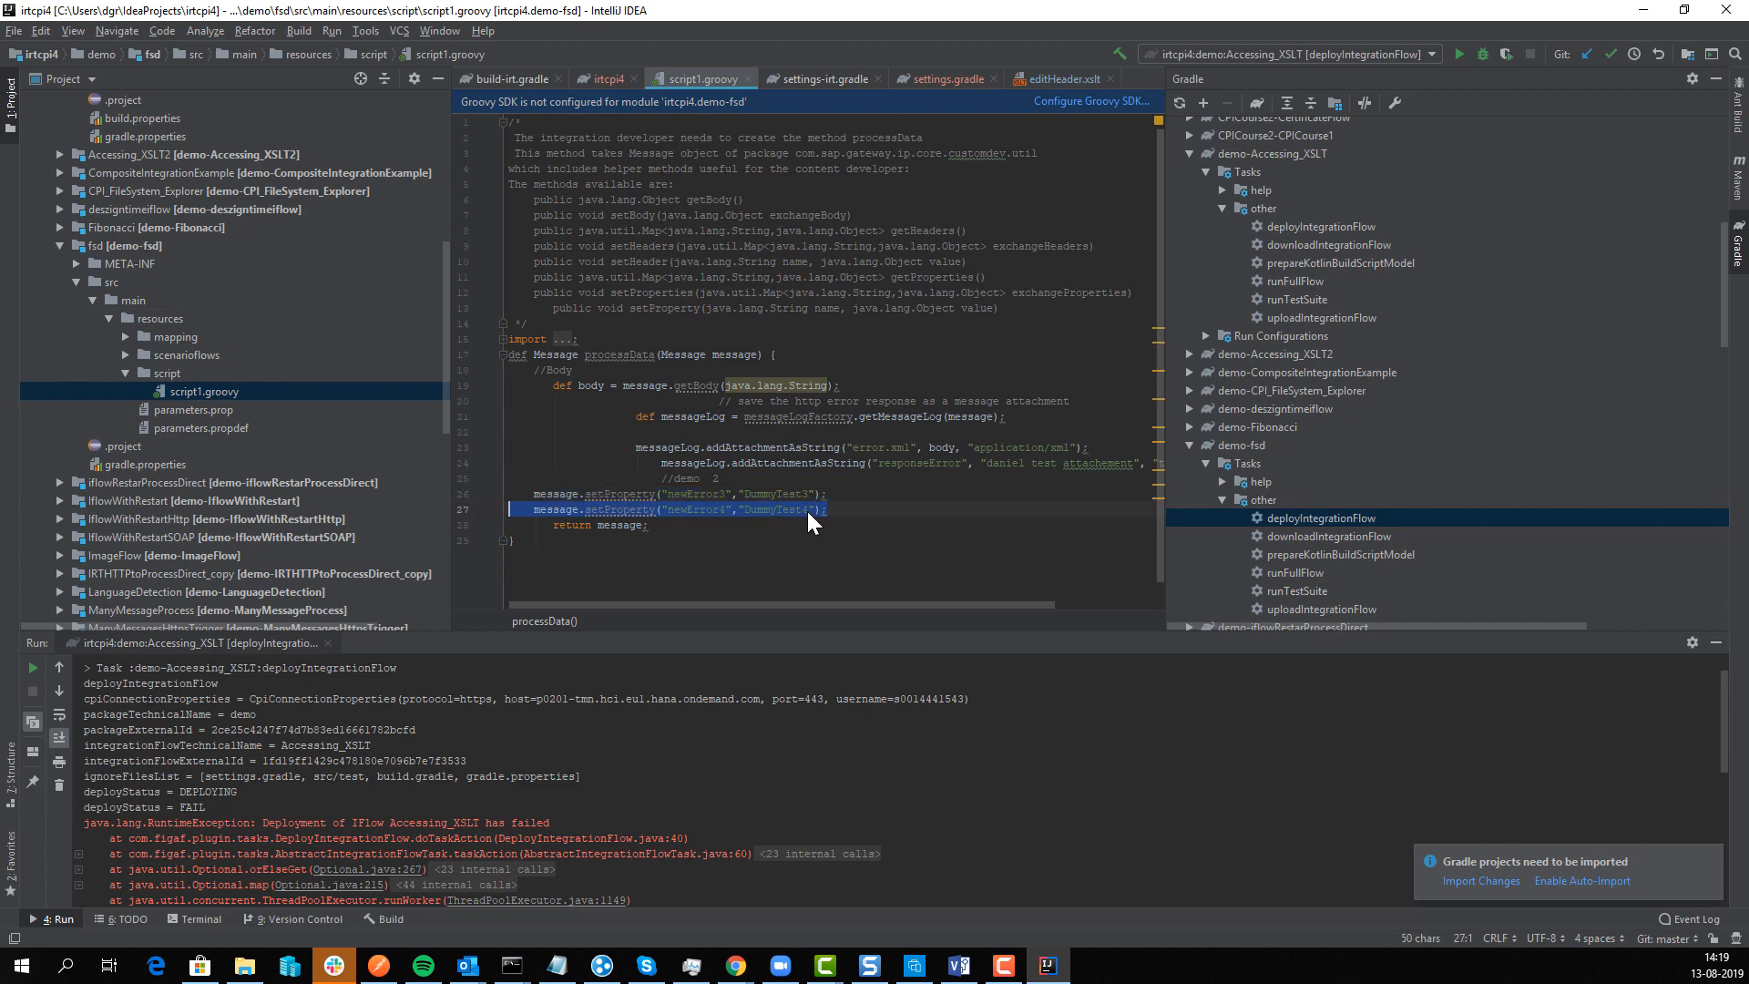
click(833, 510)
key(Return)
key(ctrl+v)
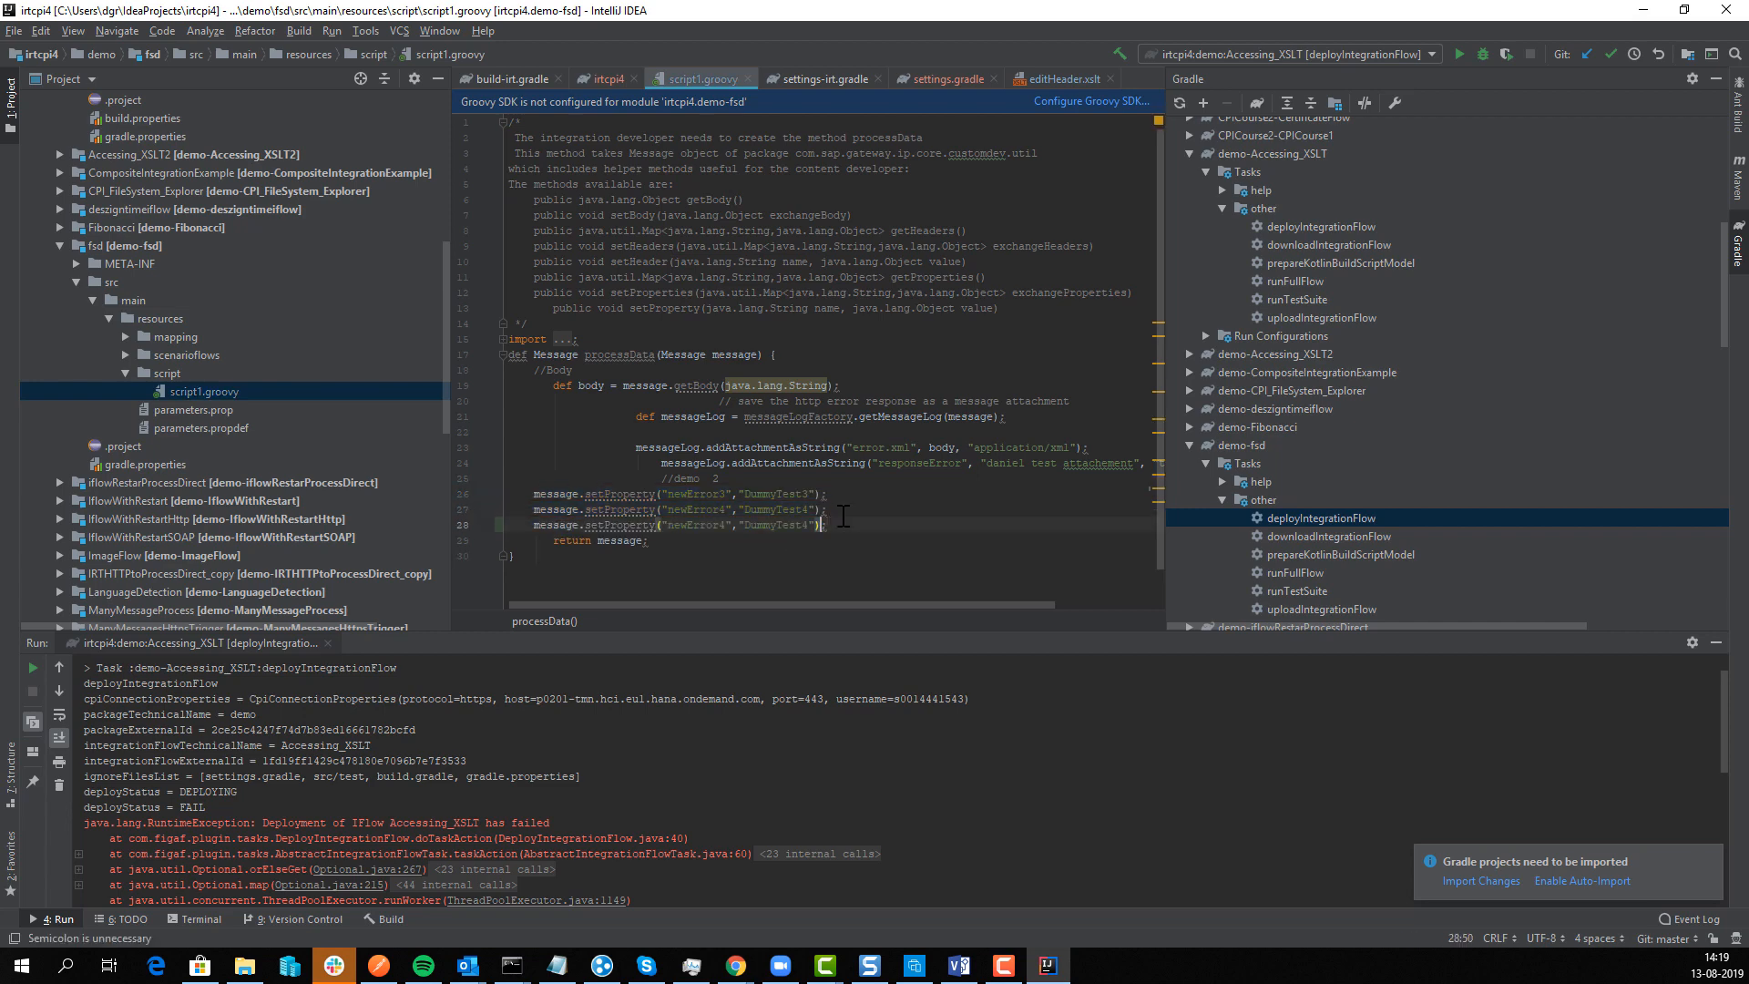
key(Left)
key(Left)
key(Left)
key(Left)
key(Left)
key(Left)
key(Left)
key(Left)
key(Left)
key(Left)
key(Left)
key(Left)
key(Left)
key(Left)
key(Left)
key(Left)
key(BackSpace)
text(5)
key(Right)
key(Right)
key(Right)
key(Right)
key(Right)
key(Right)
key(Right)
scroll(1324, 594, down, 1)
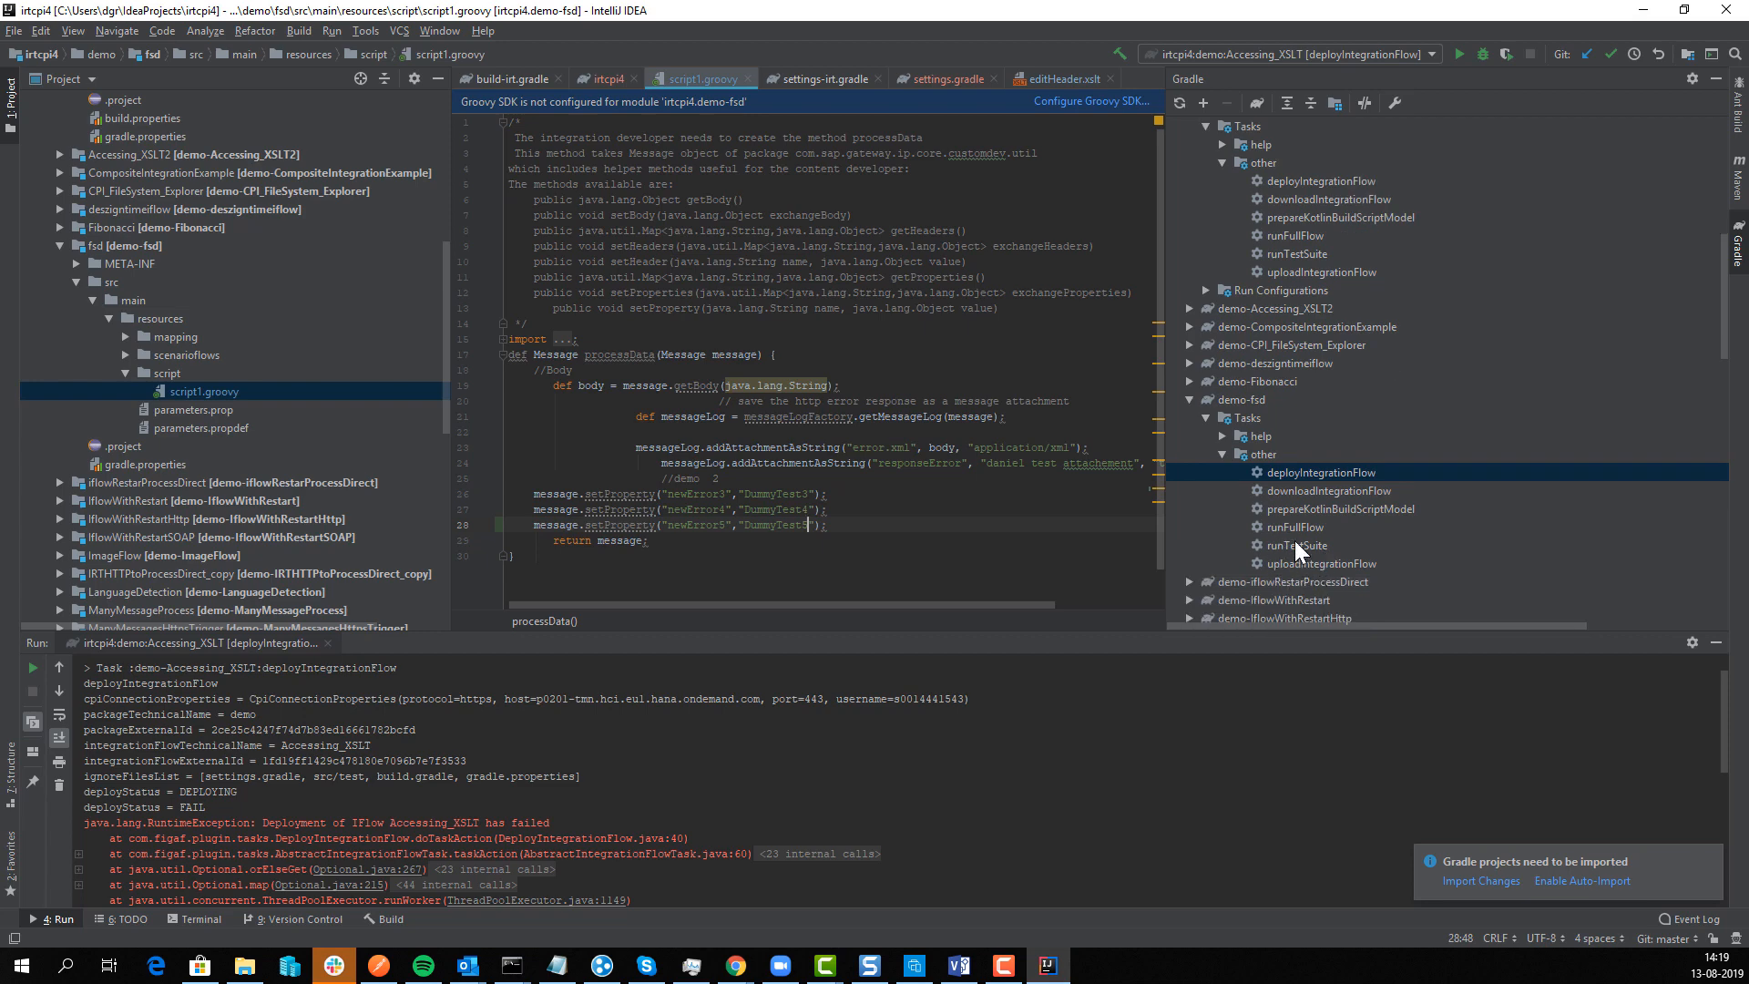
double_click(1304, 565)
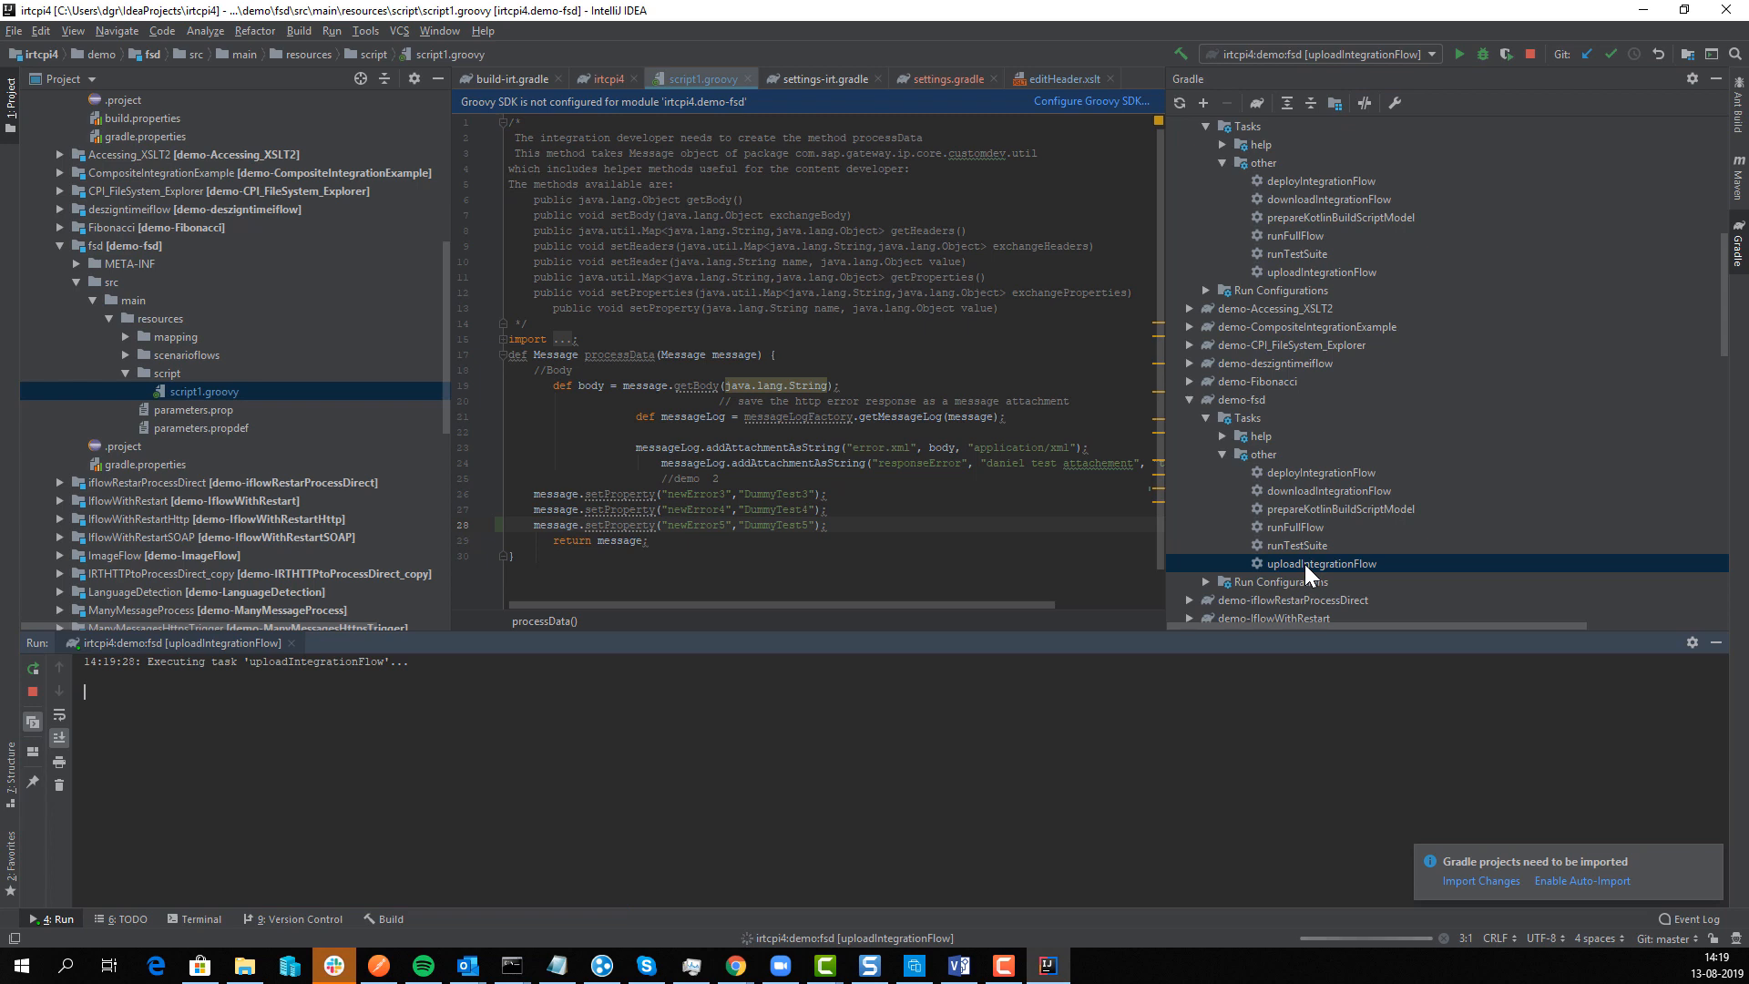
Step: Run demo-fsd's deployIntegrationFlow, review fsd's gradle.properties, and confirm the SUCCESS deploy status
double_click(1315, 473)
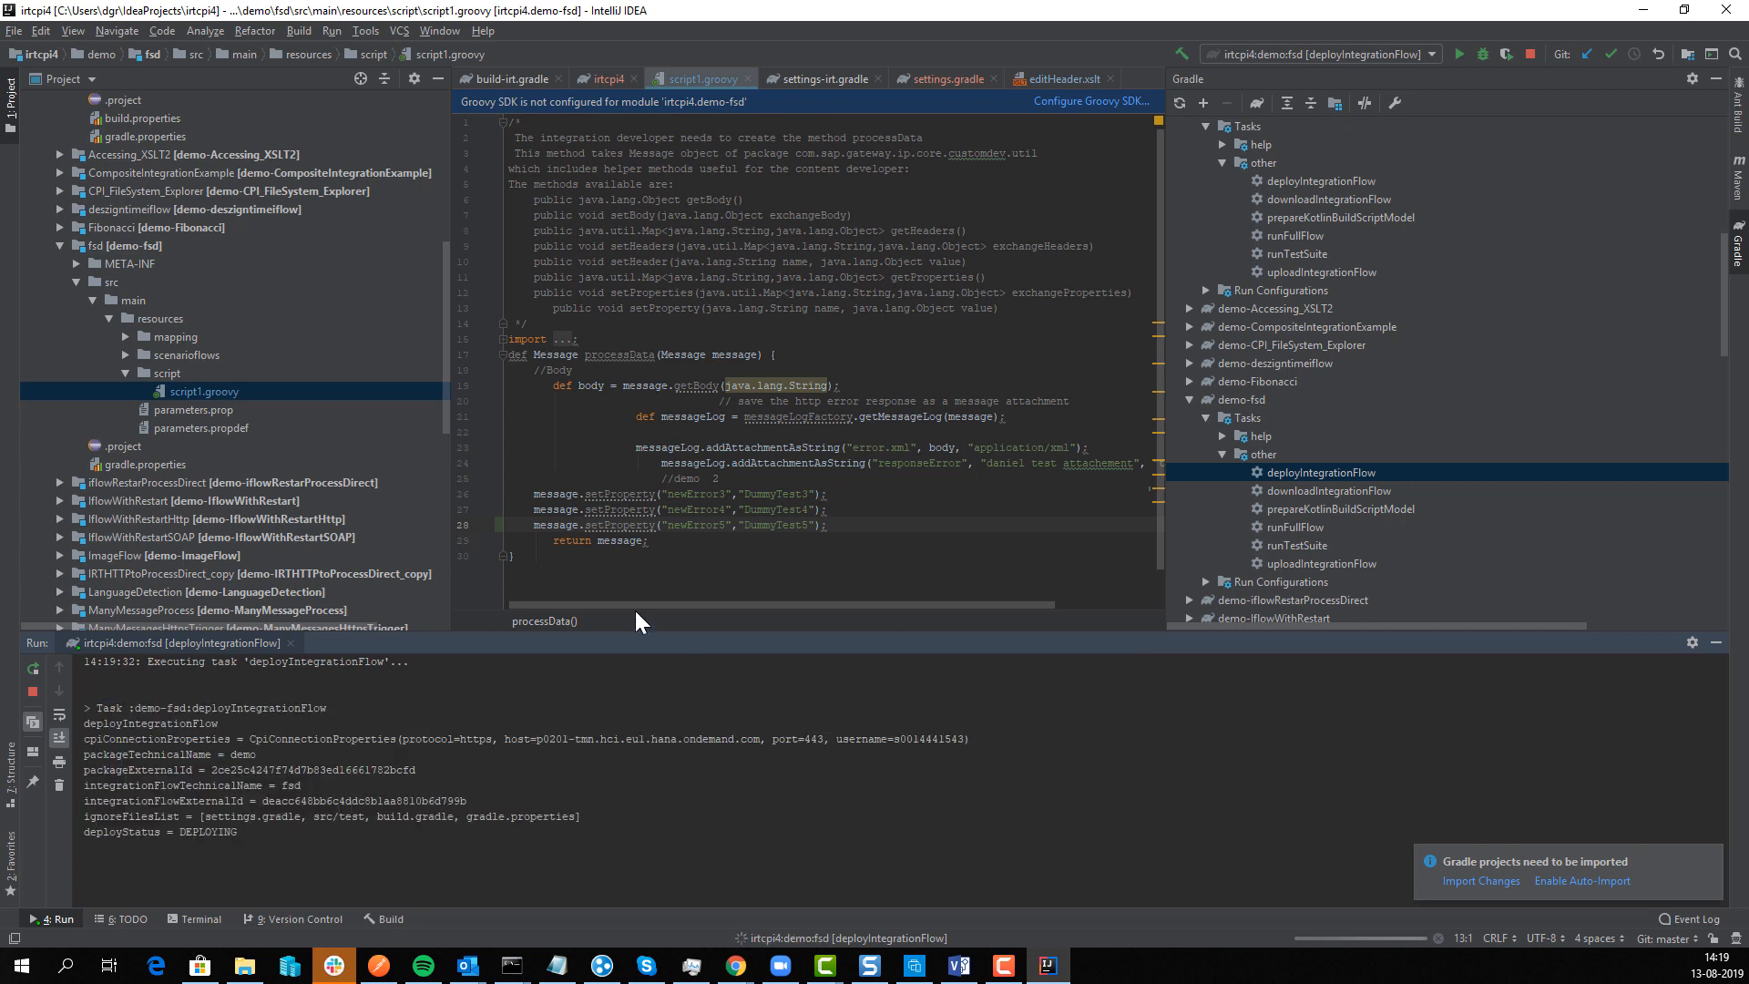
double_click(107, 467)
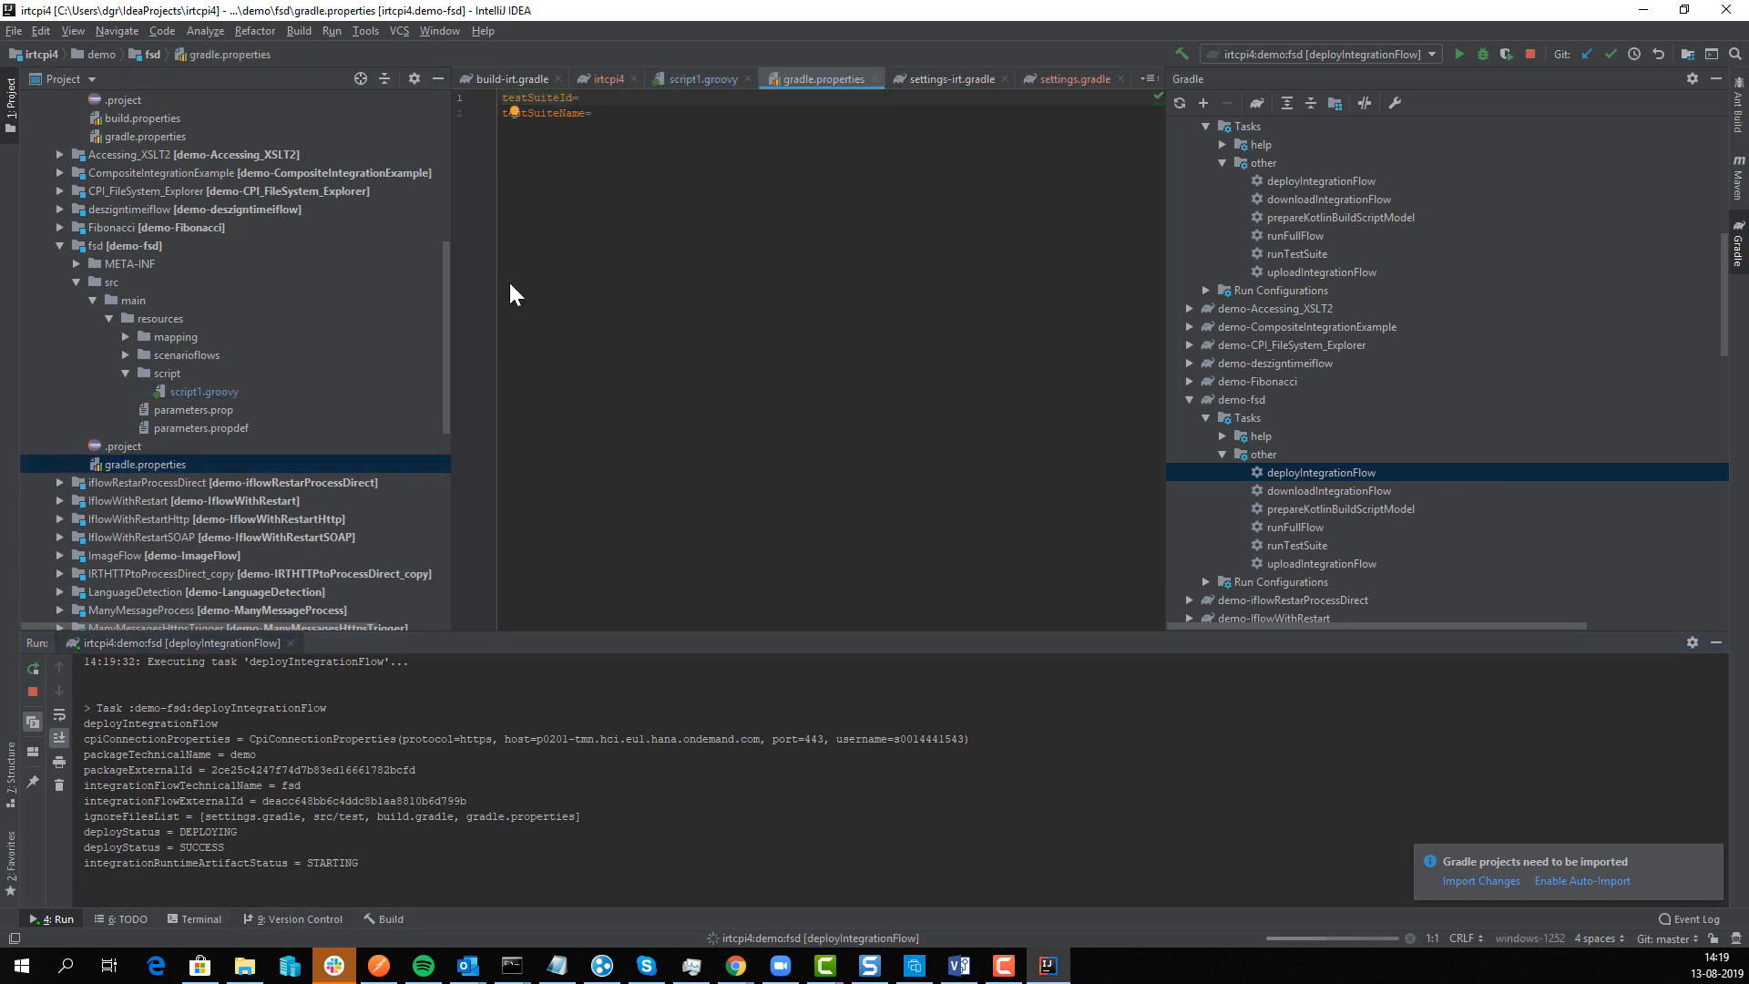
click(594, 98)
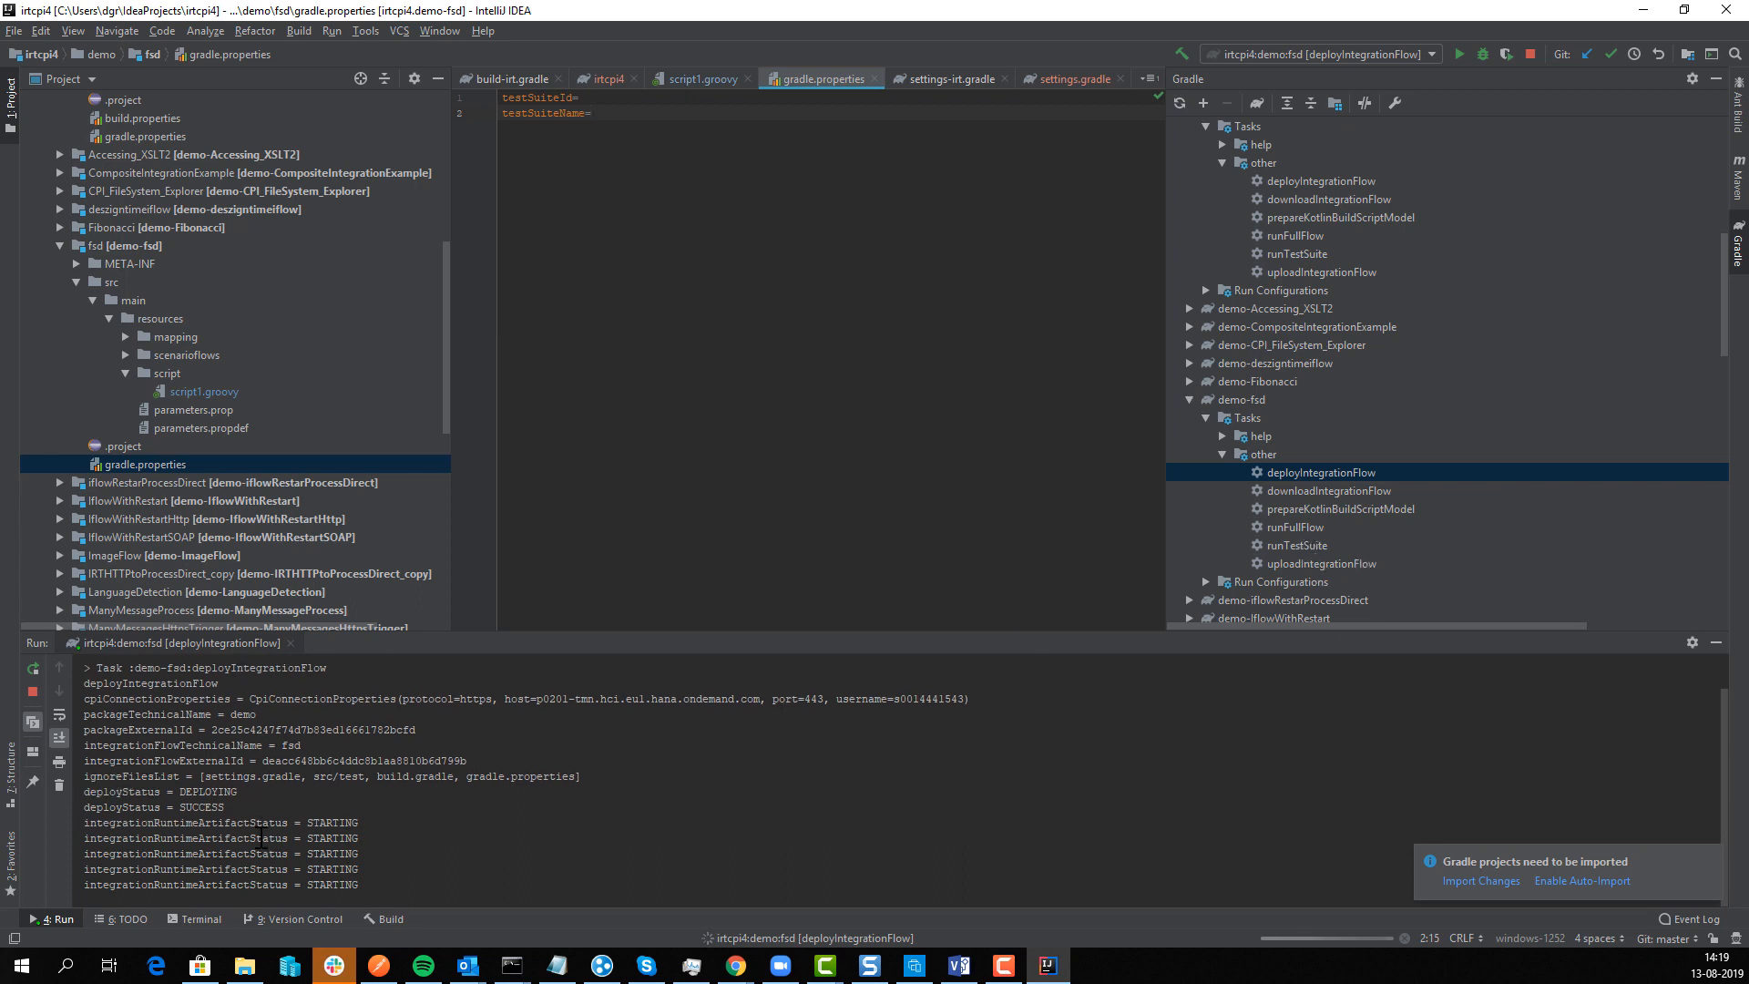
drag(223, 806, 183, 807)
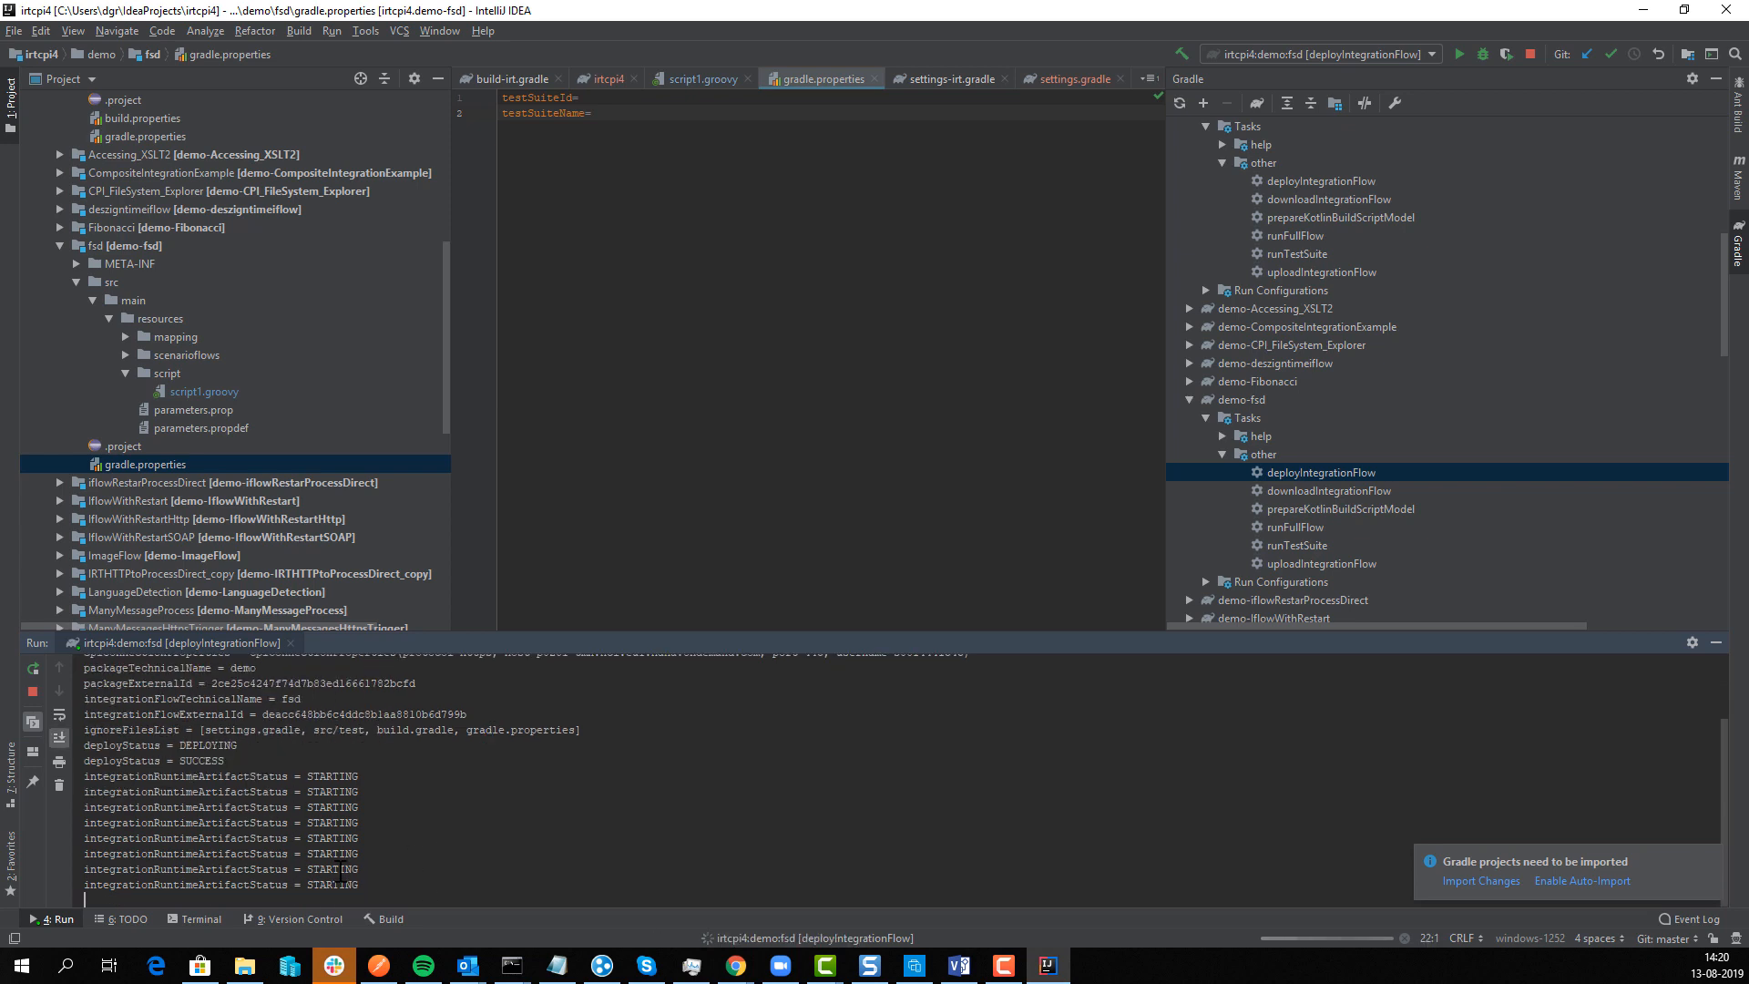
key(alt+Tab)
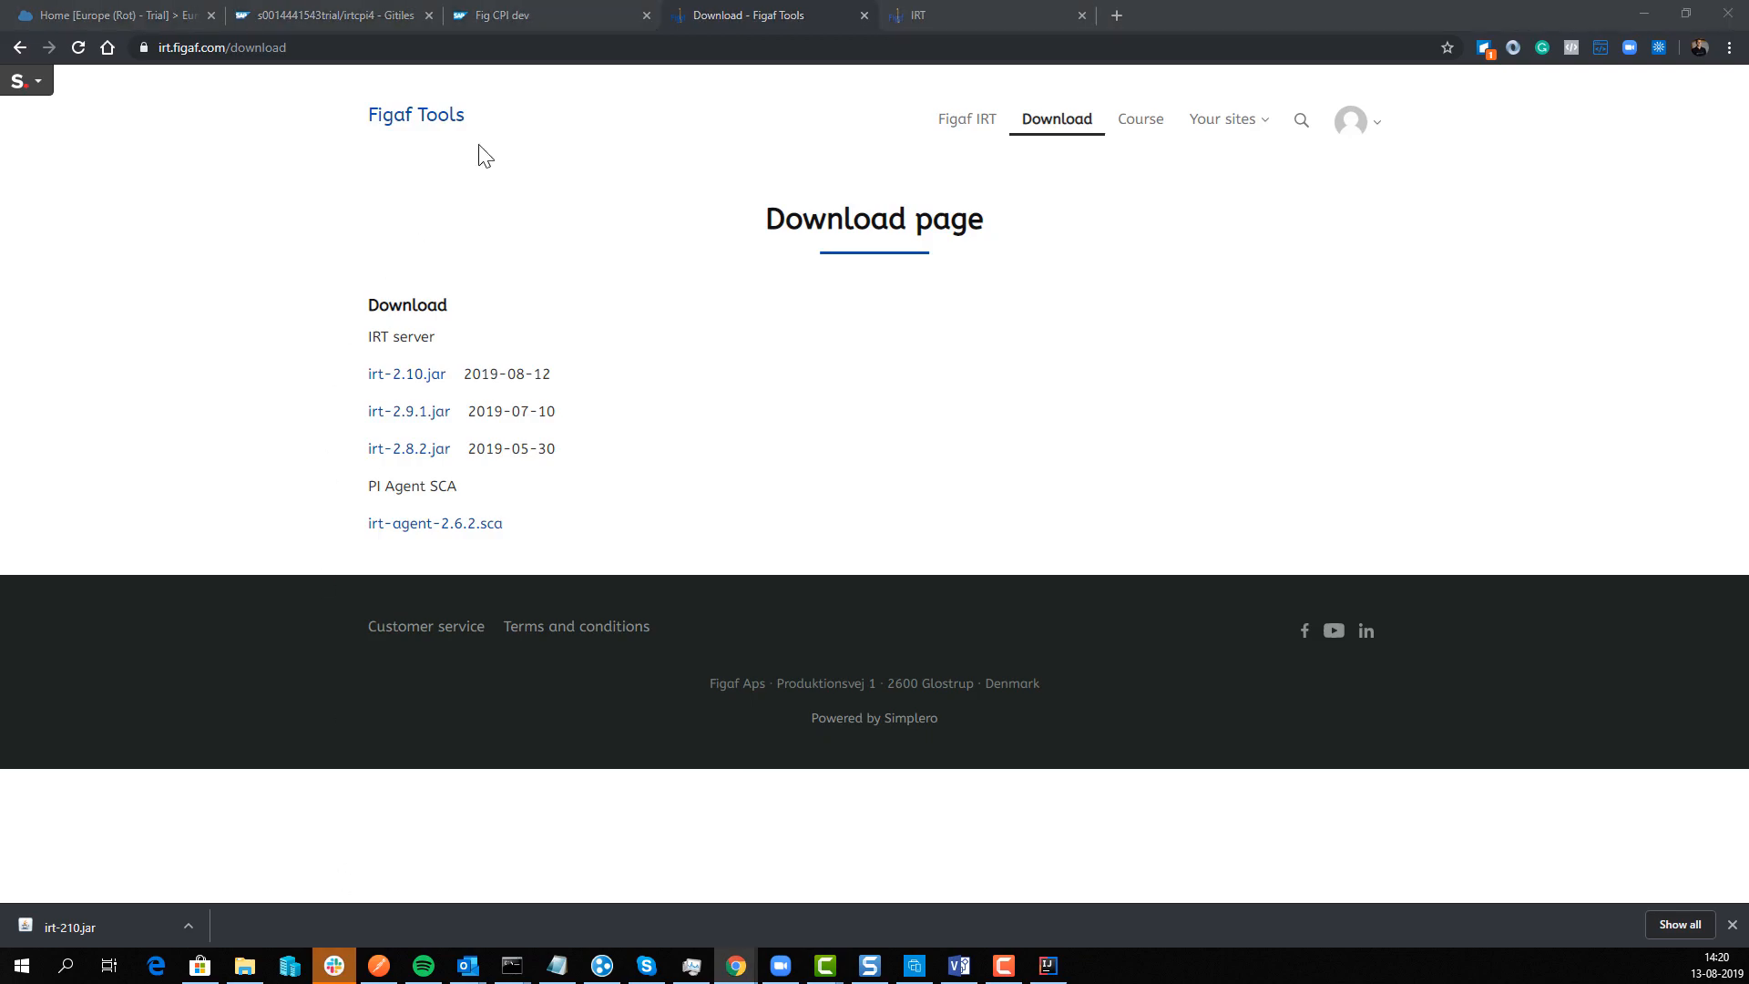
Step: List all deployed integration content in the Fig CPI dev monitoring overview
key(alt+Tab)
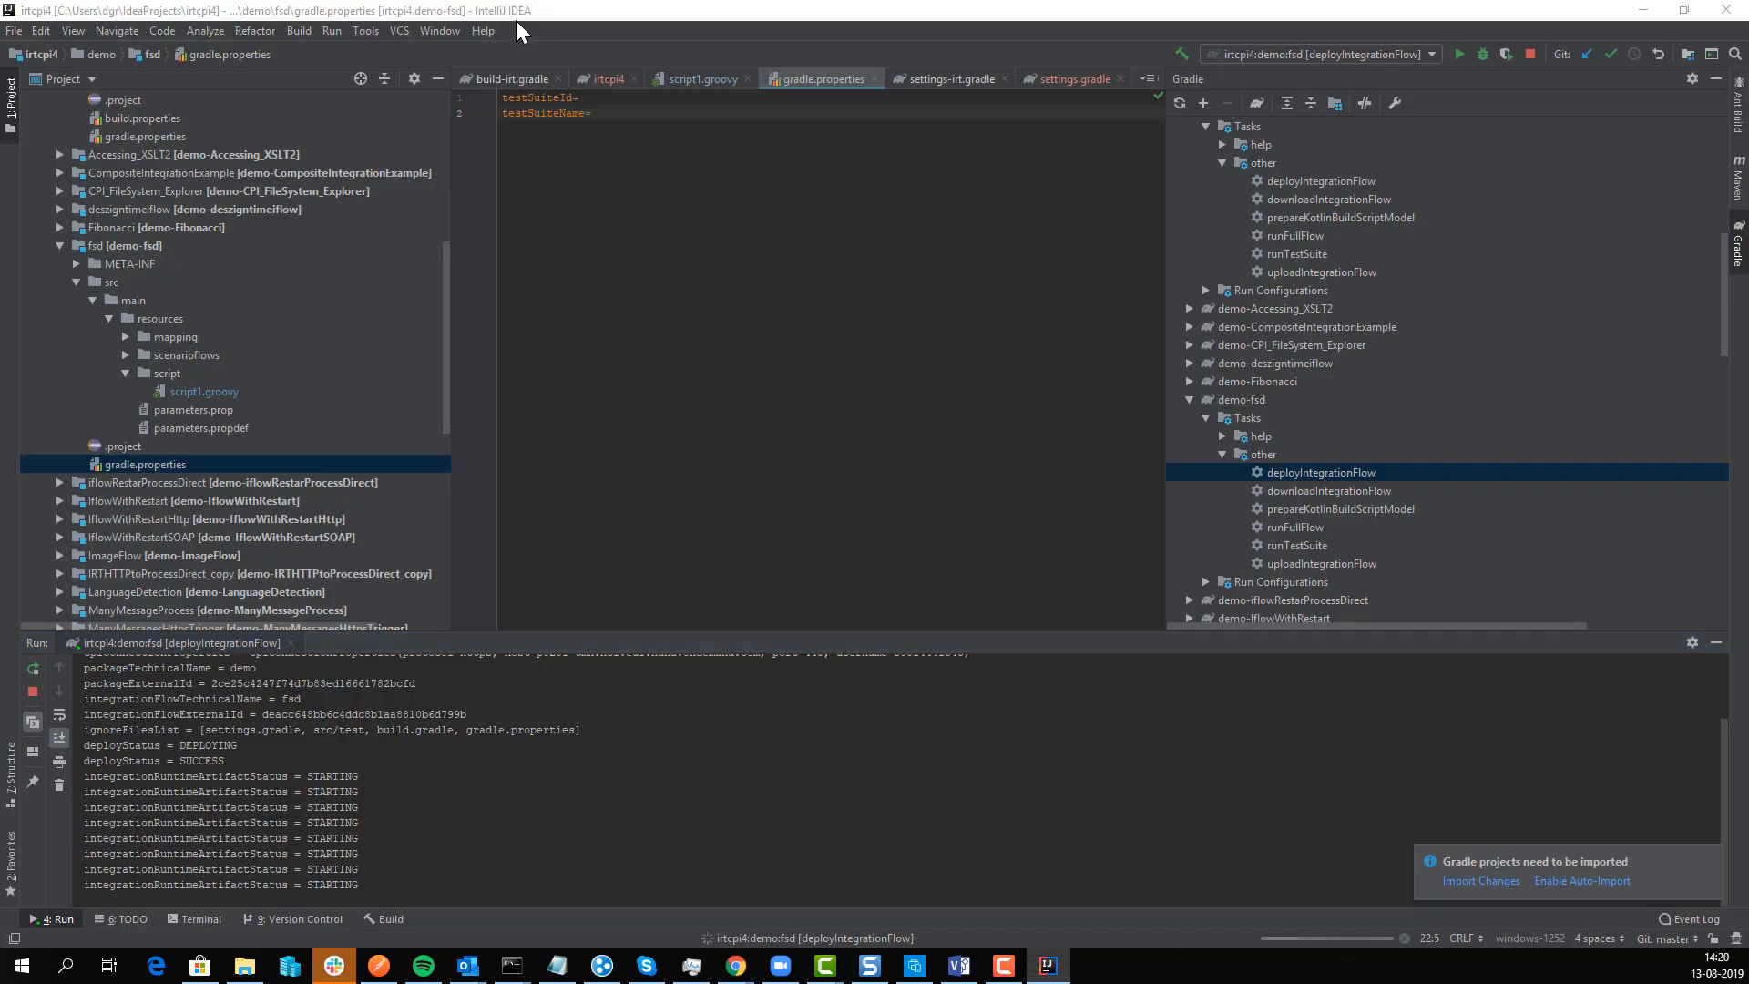
key(alt+Tab)
click(516, 20)
click(26, 166)
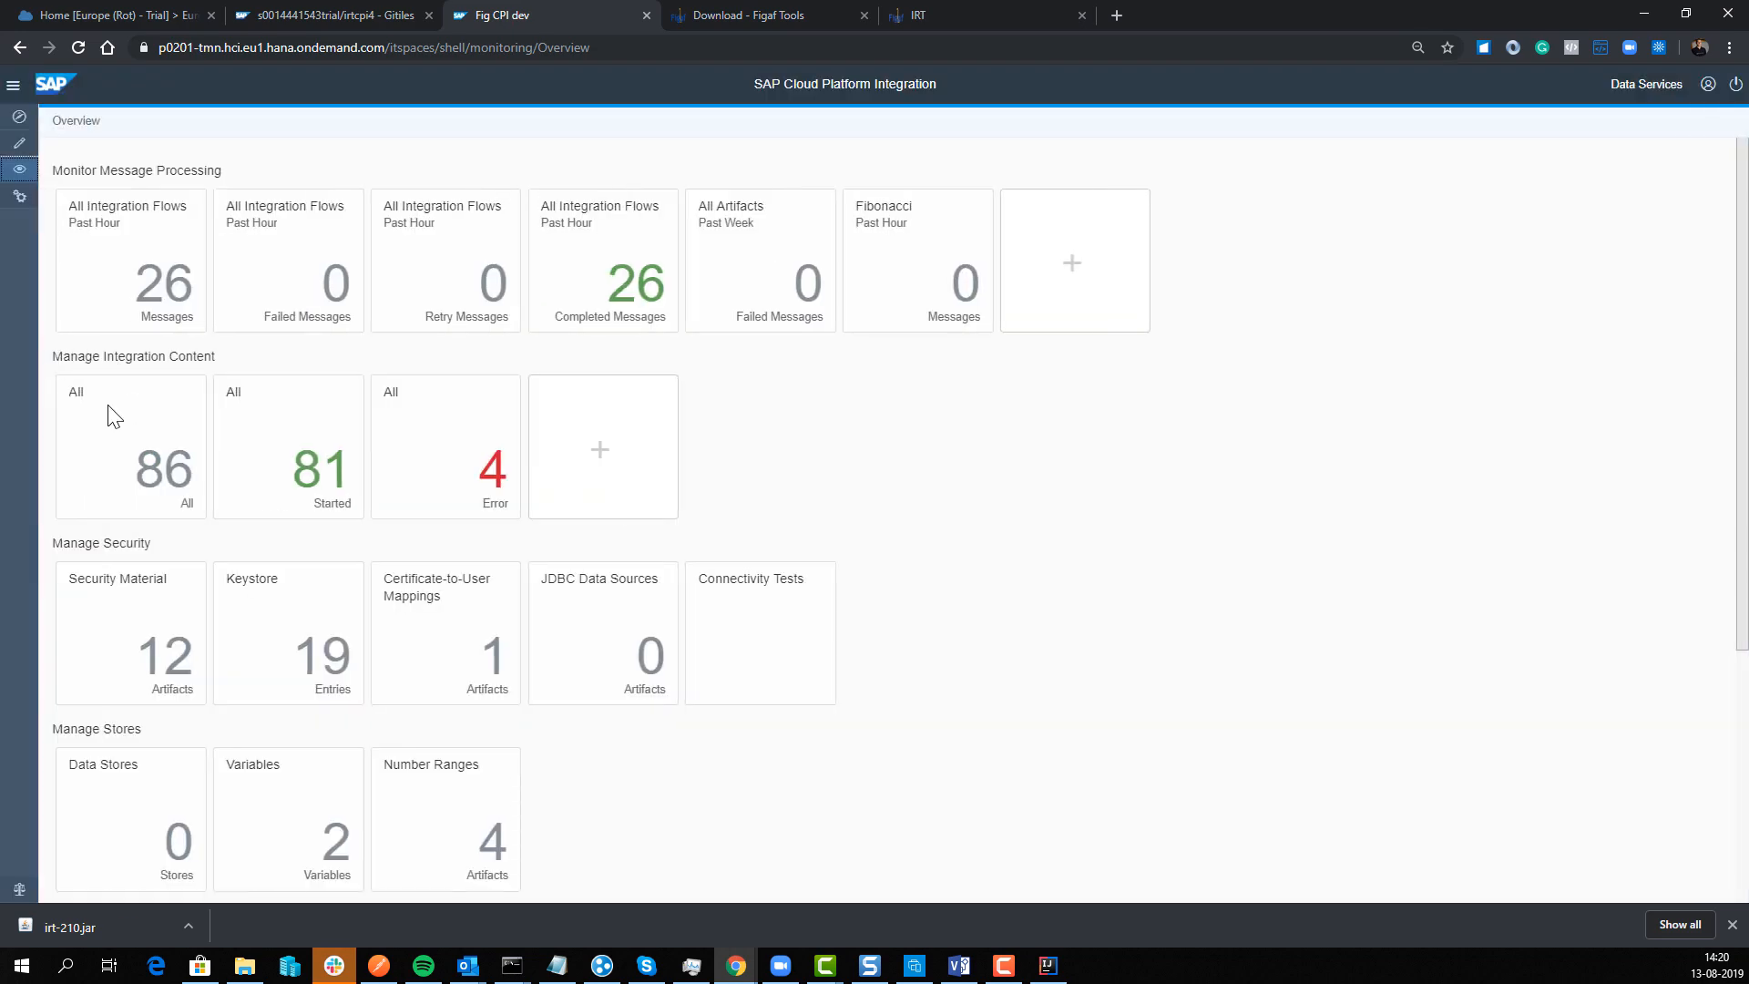
click(121, 490)
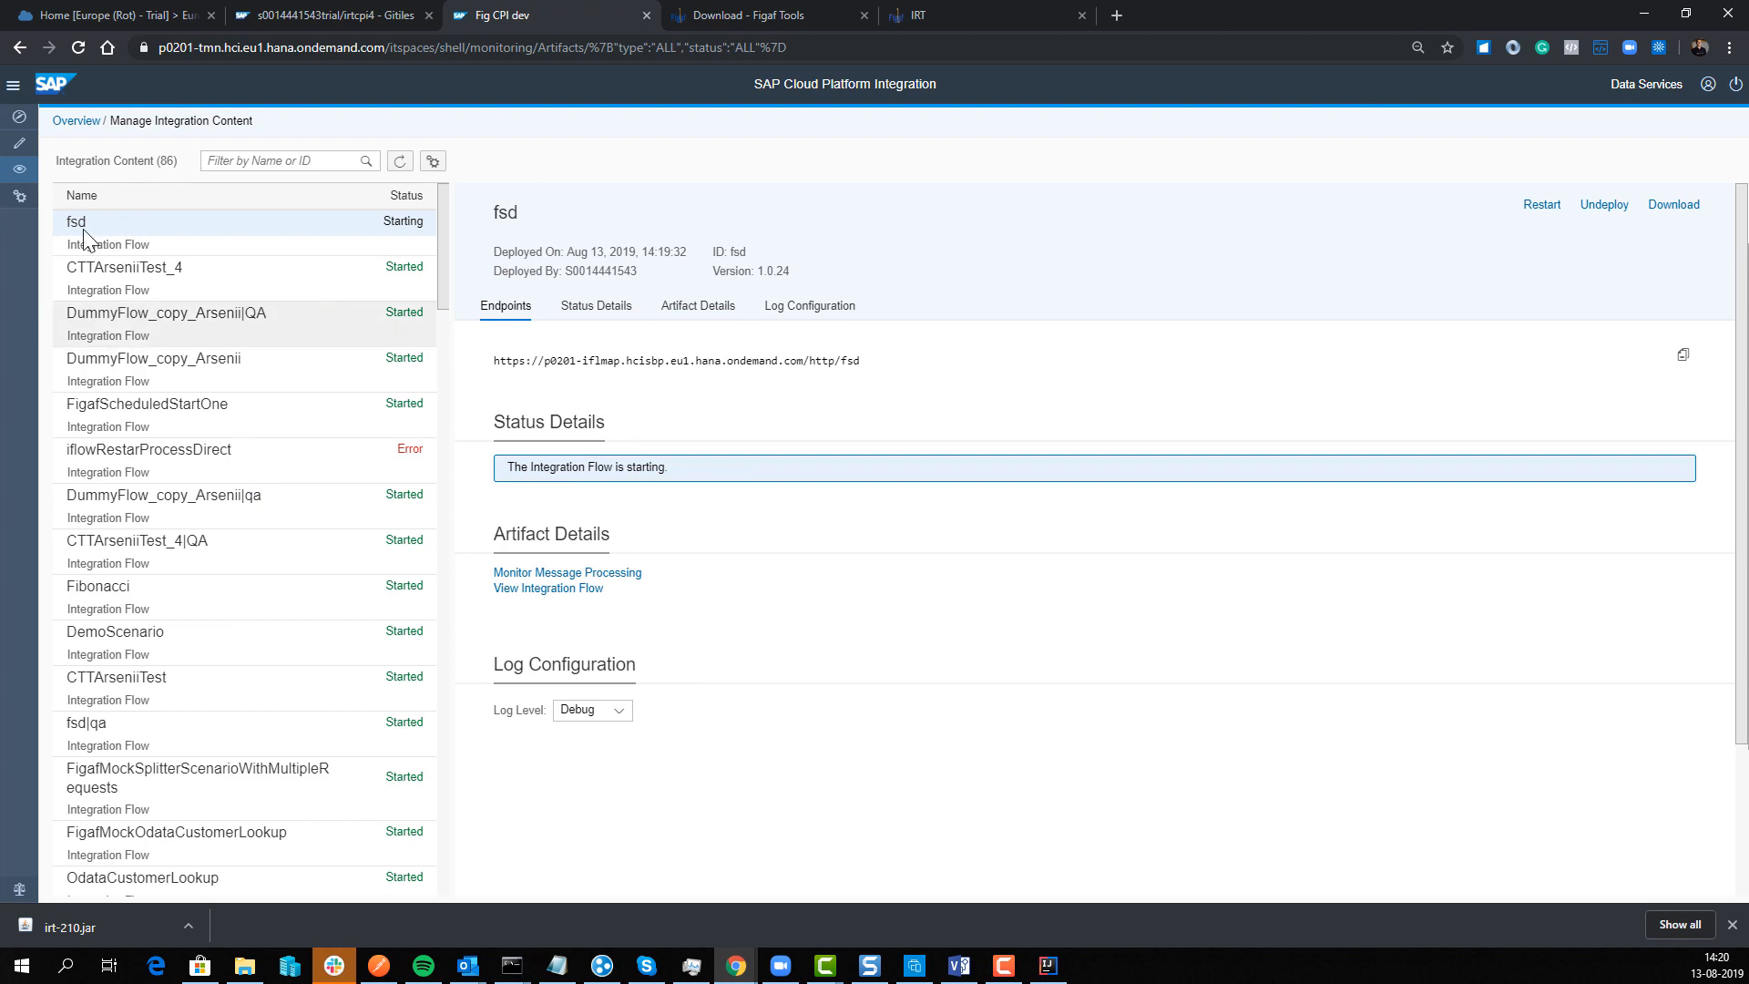
Step: Close IRT's synchronization results, view the Gitiles repository, and return to IntelliJ IDEA
click(923, 17)
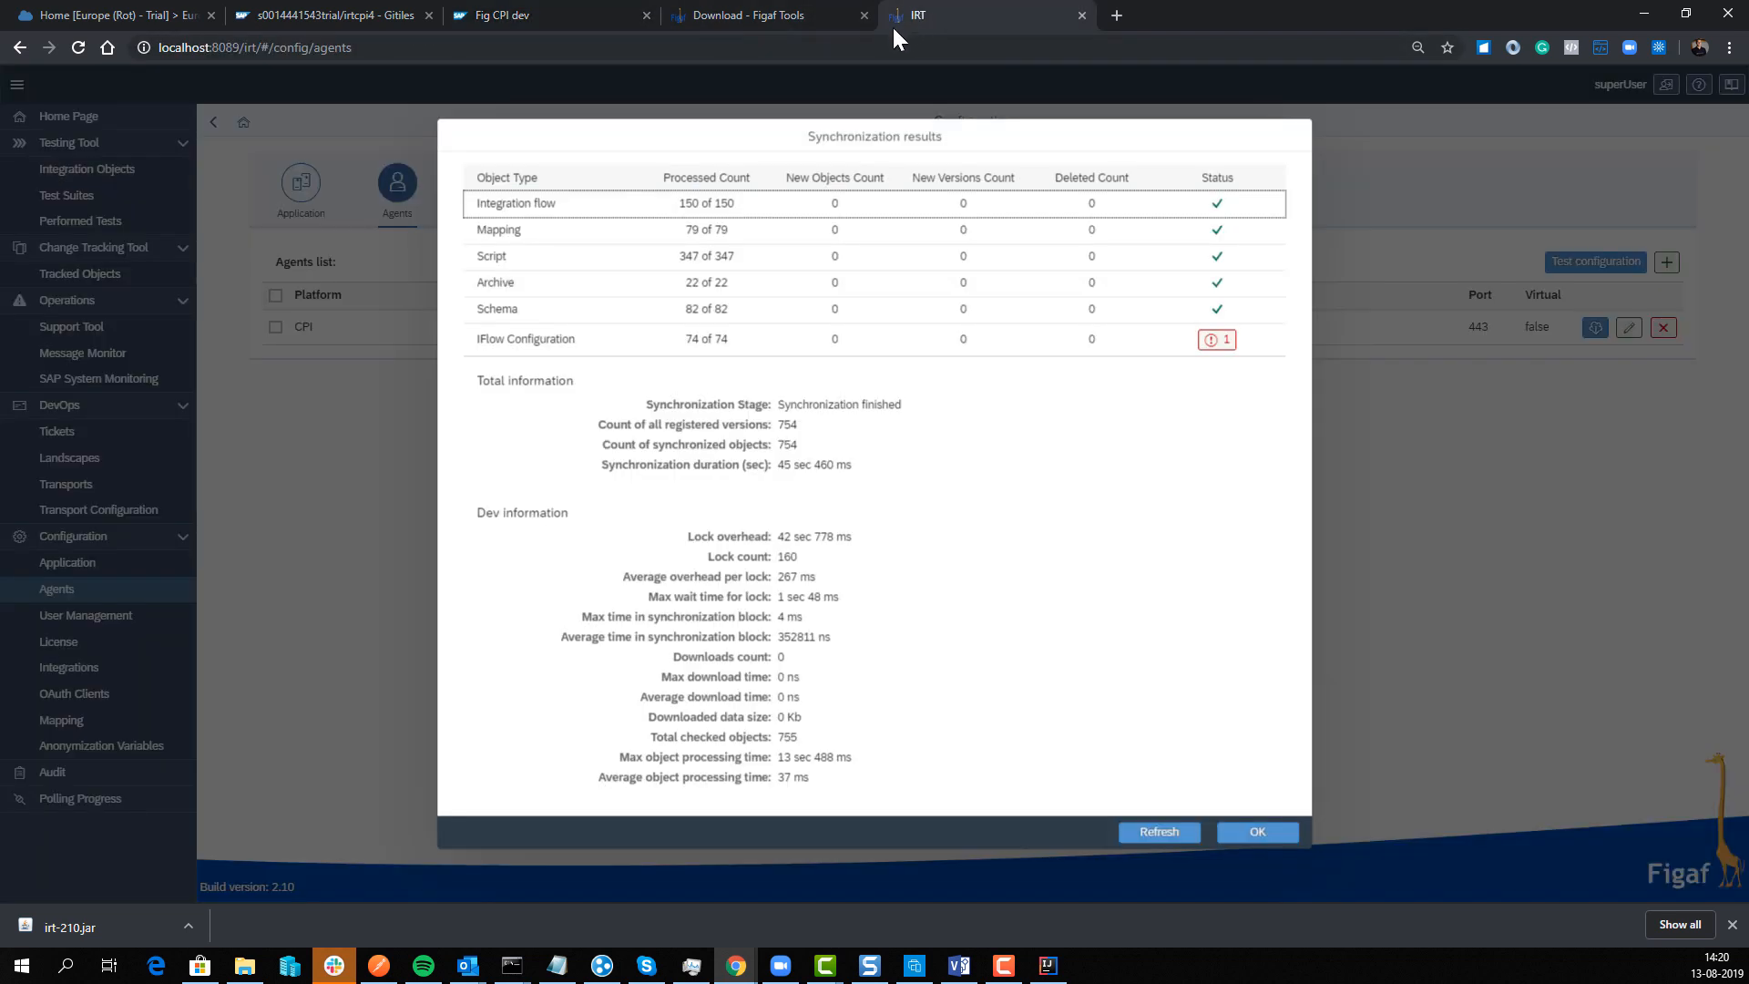
click(1266, 831)
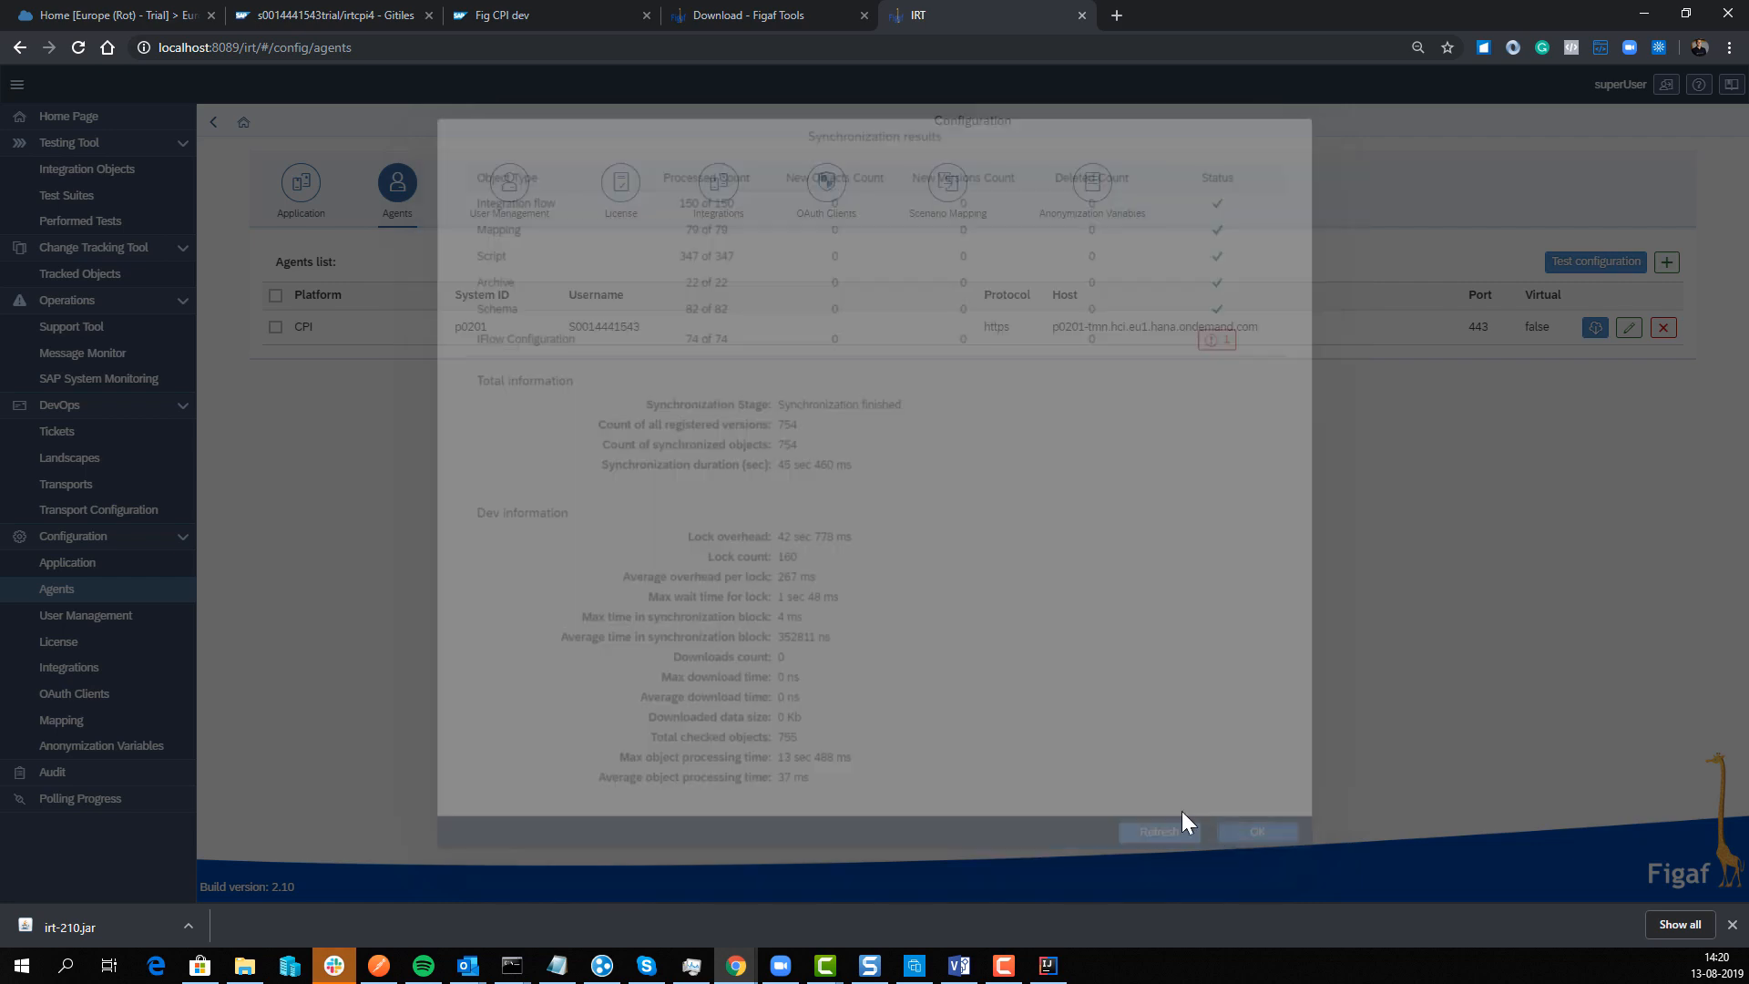
click(351, 13)
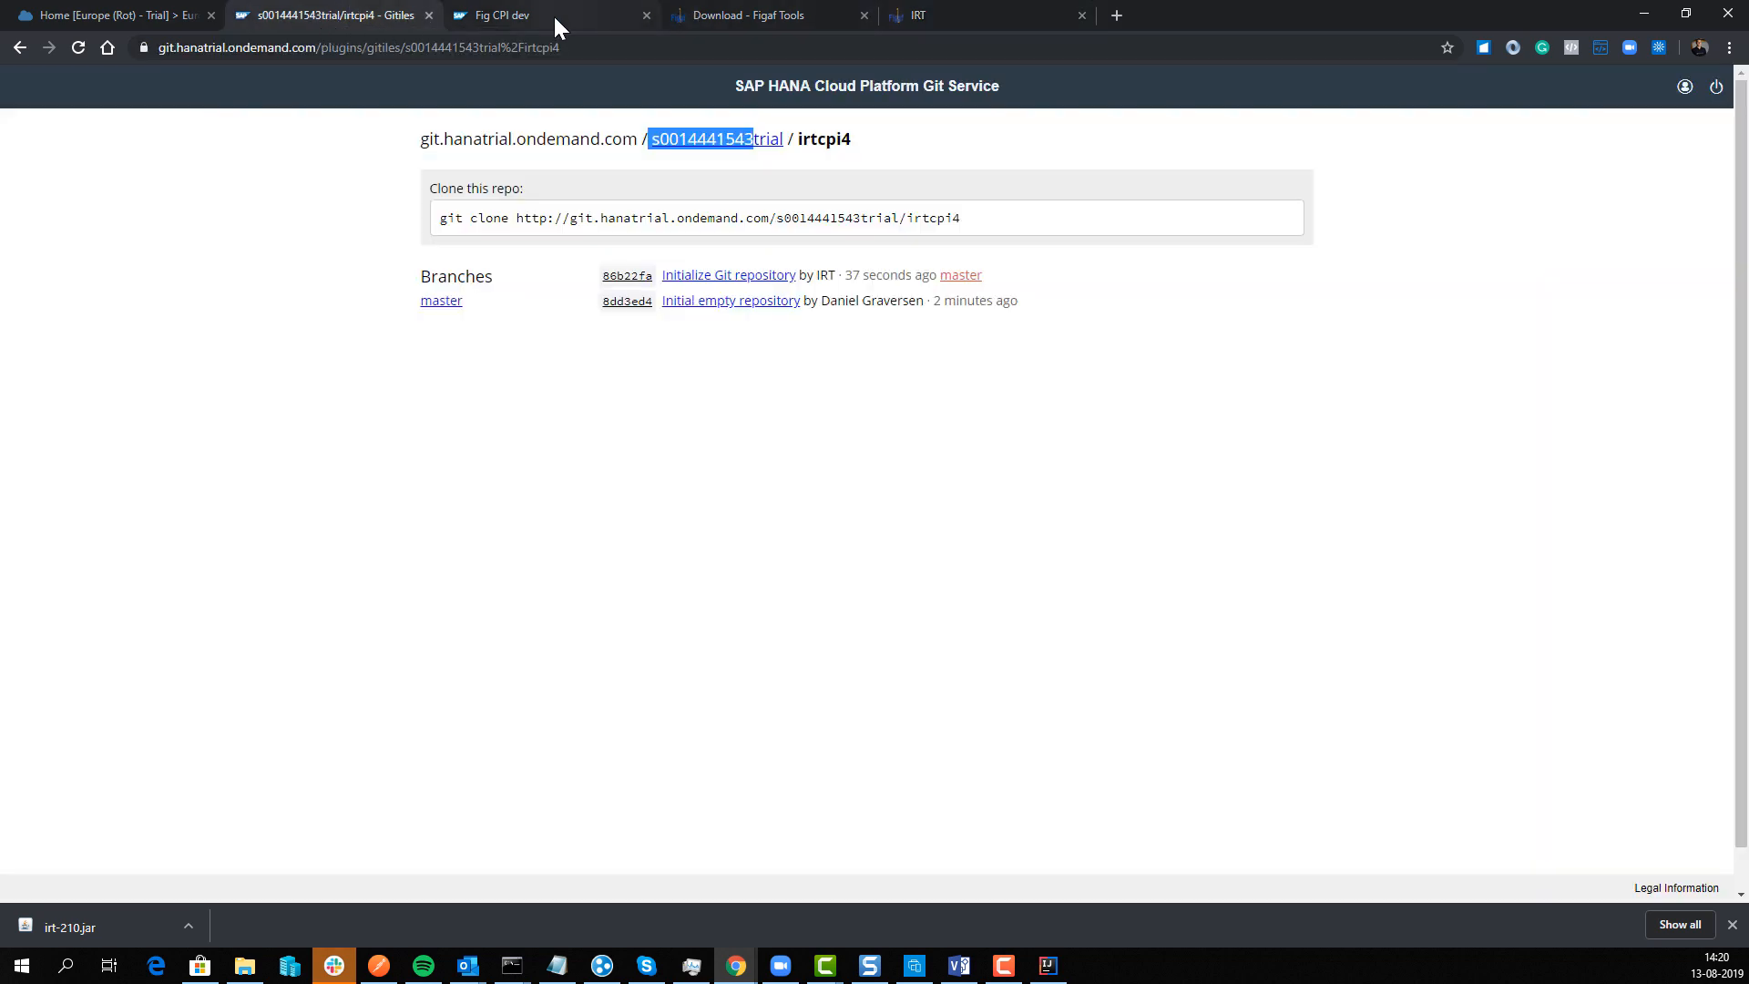
key(alt+Tab)
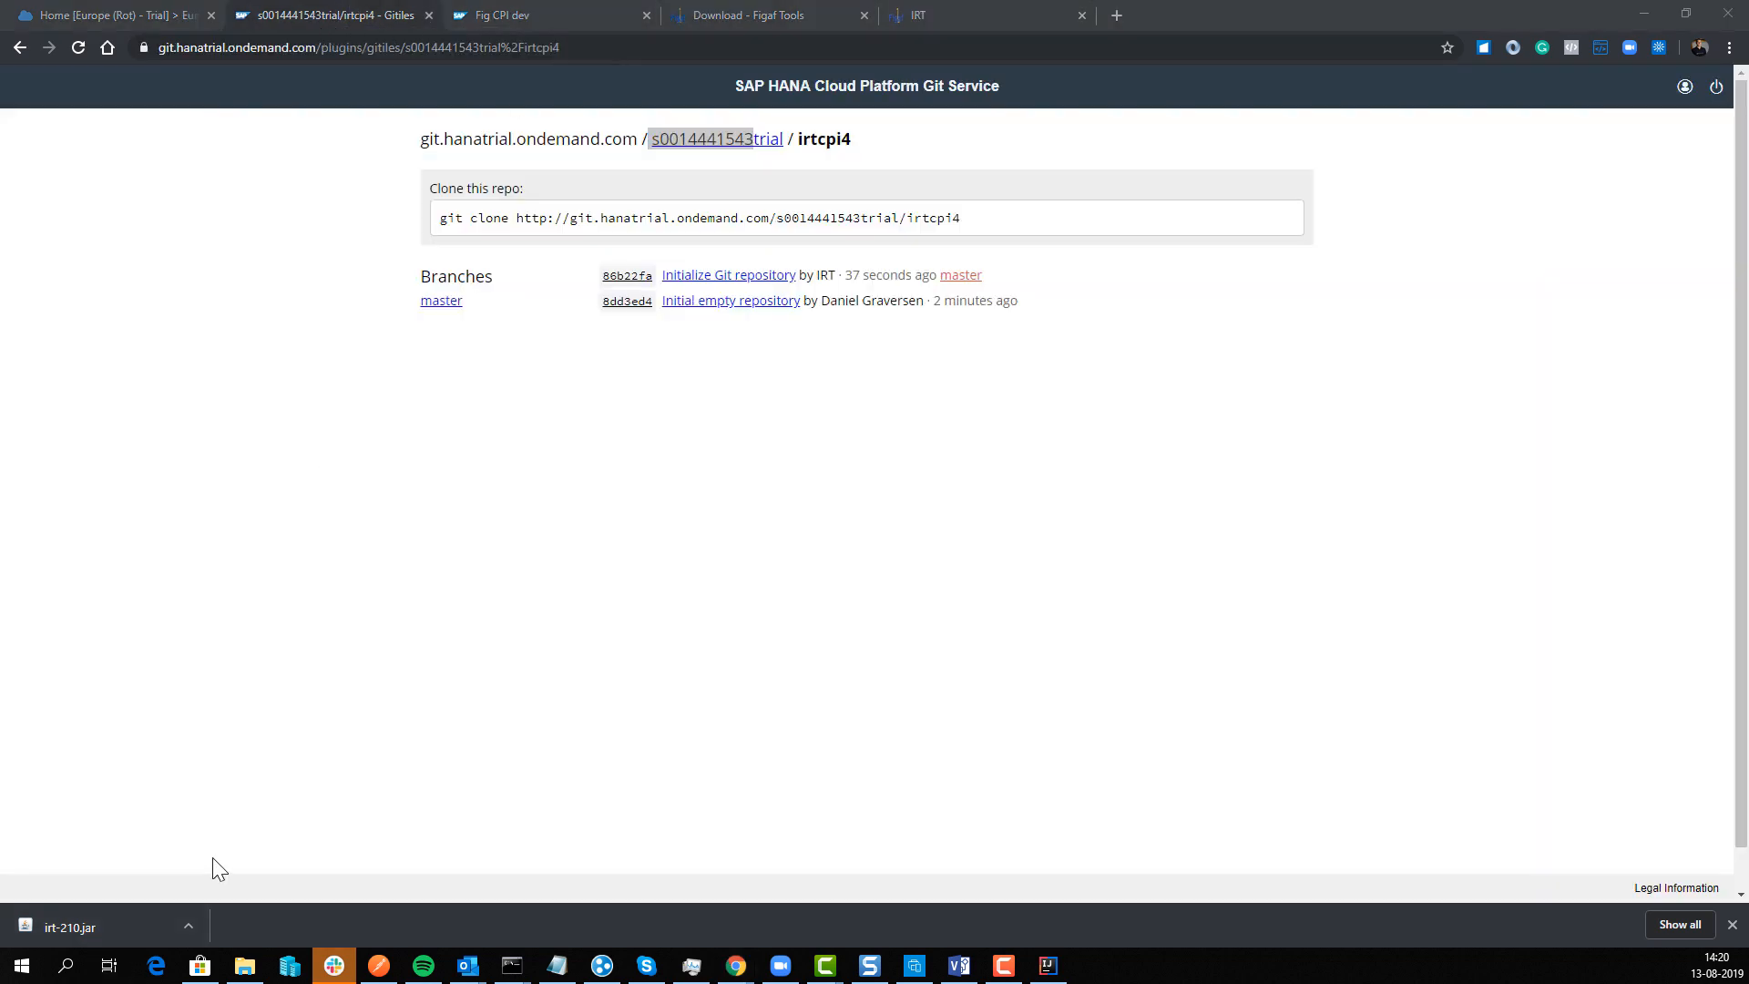
scroll(219, 419, up, 8)
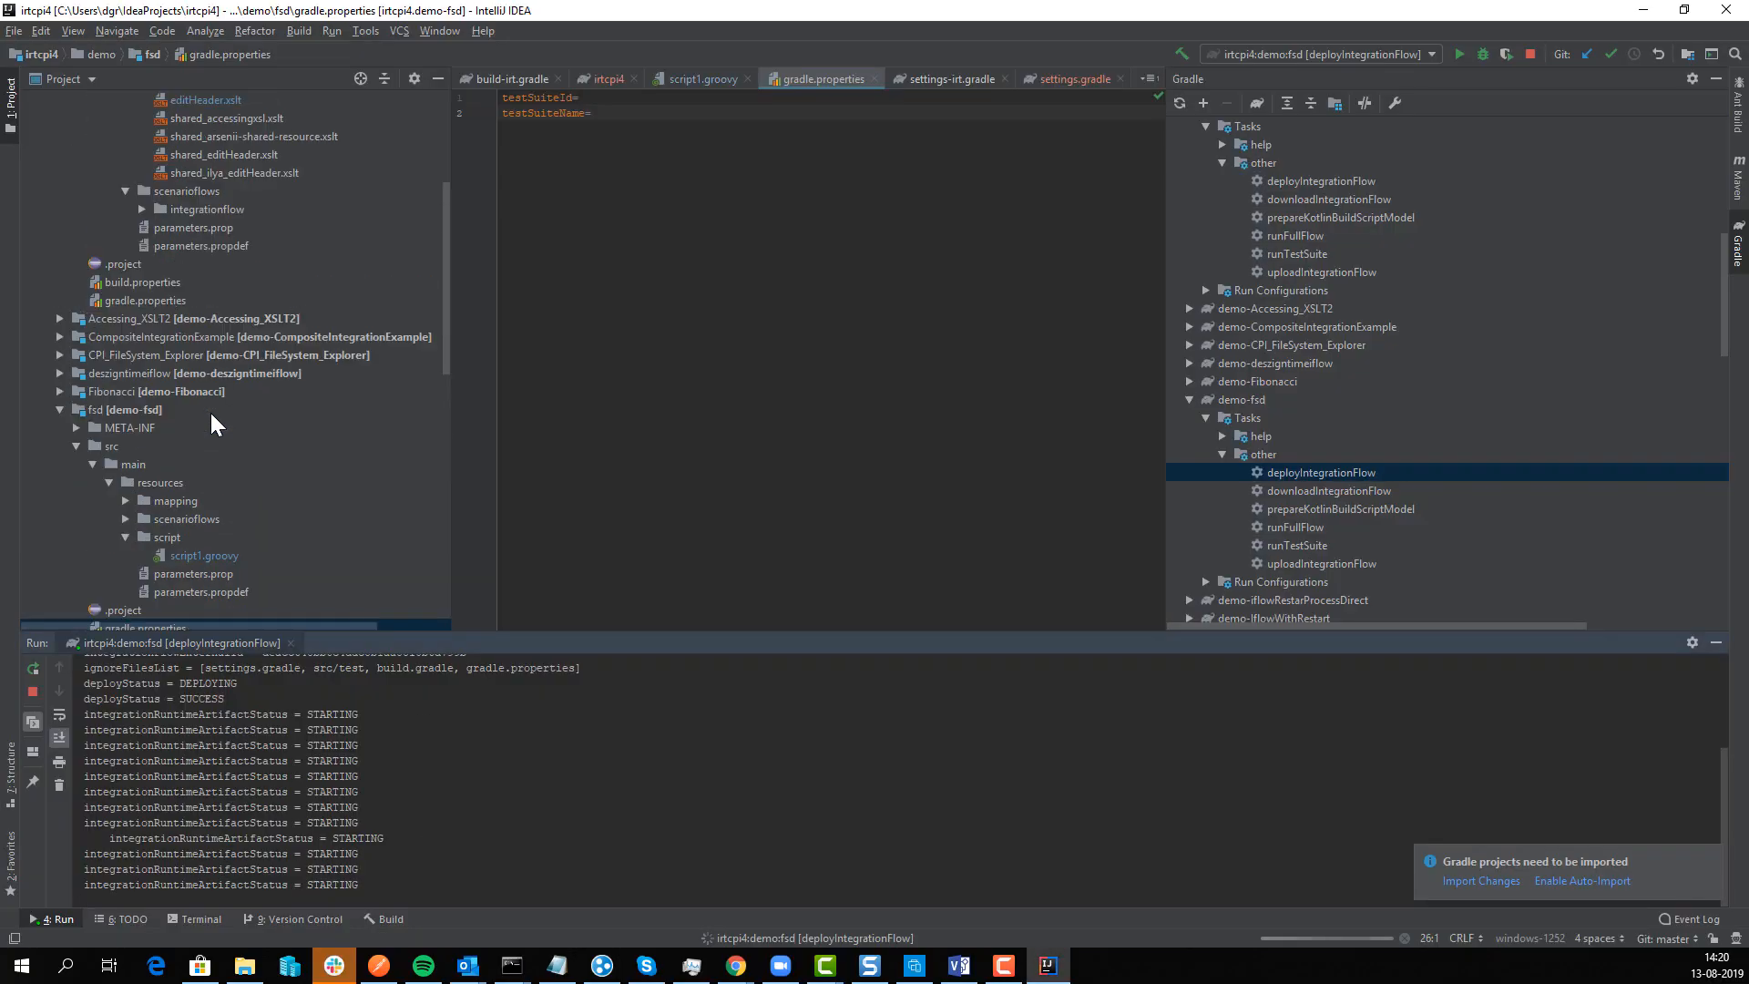
Step: Start a directory commit on the irtcpi4 root and inspect the unversioned files
right_click(133, 96)
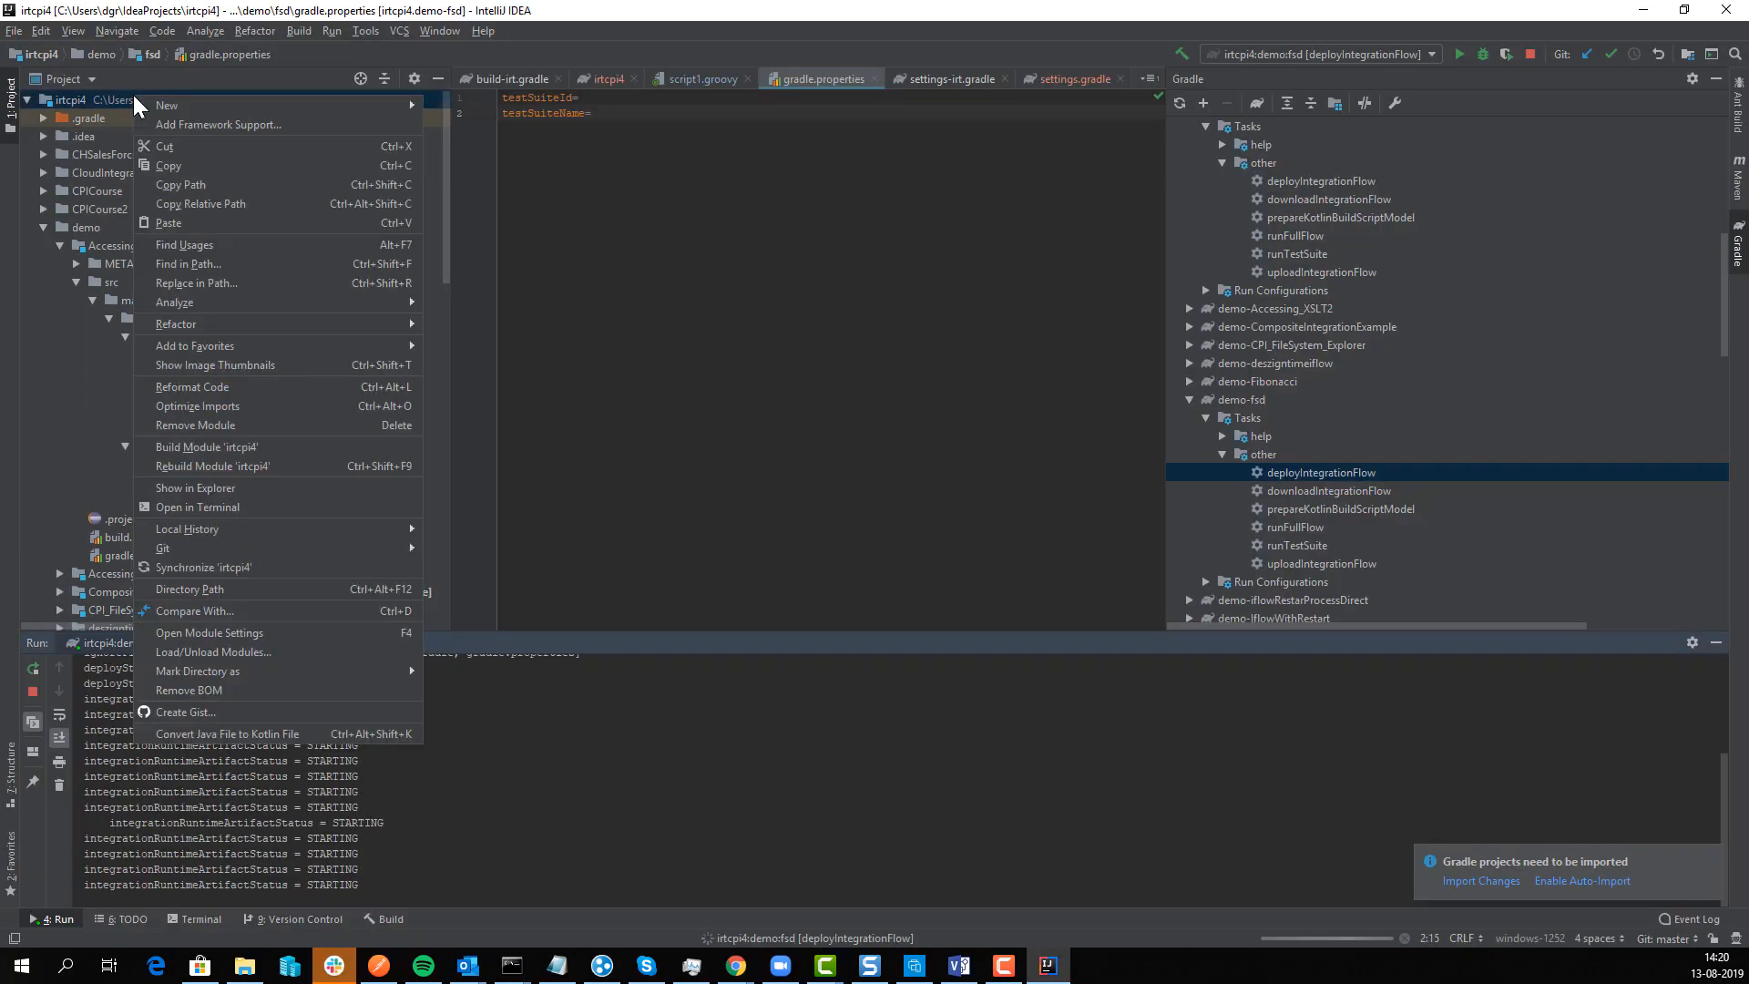
mouse_move(326, 547)
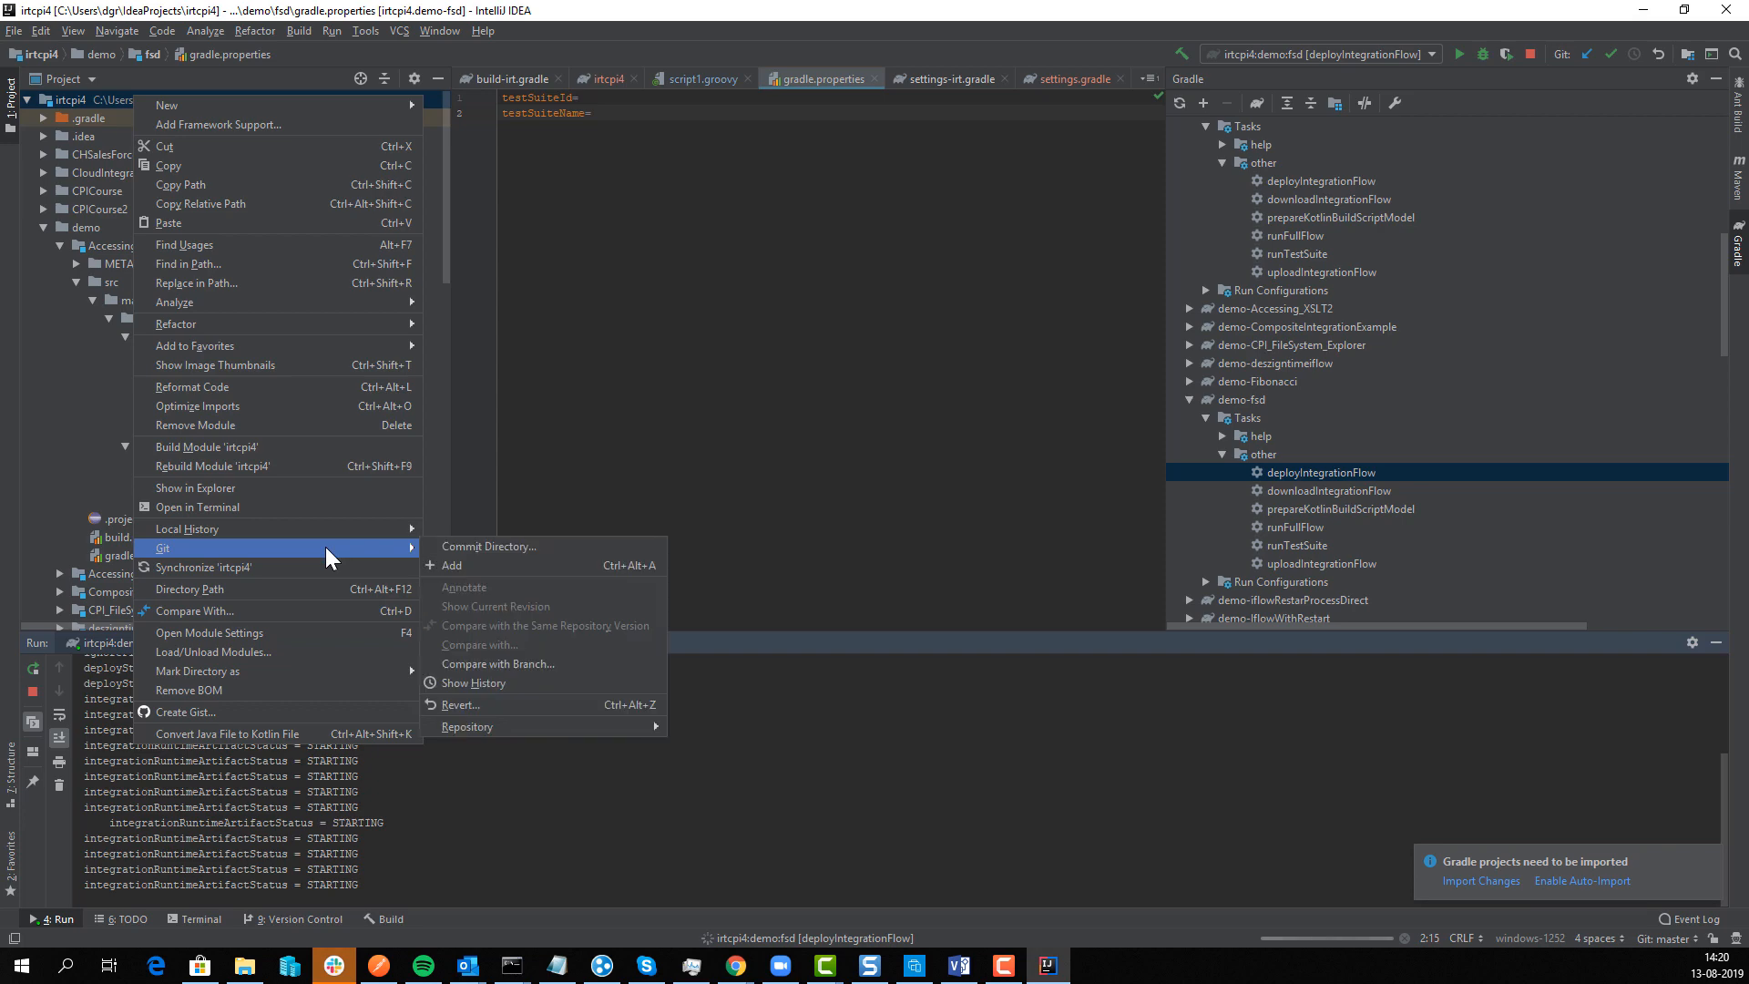
click(539, 552)
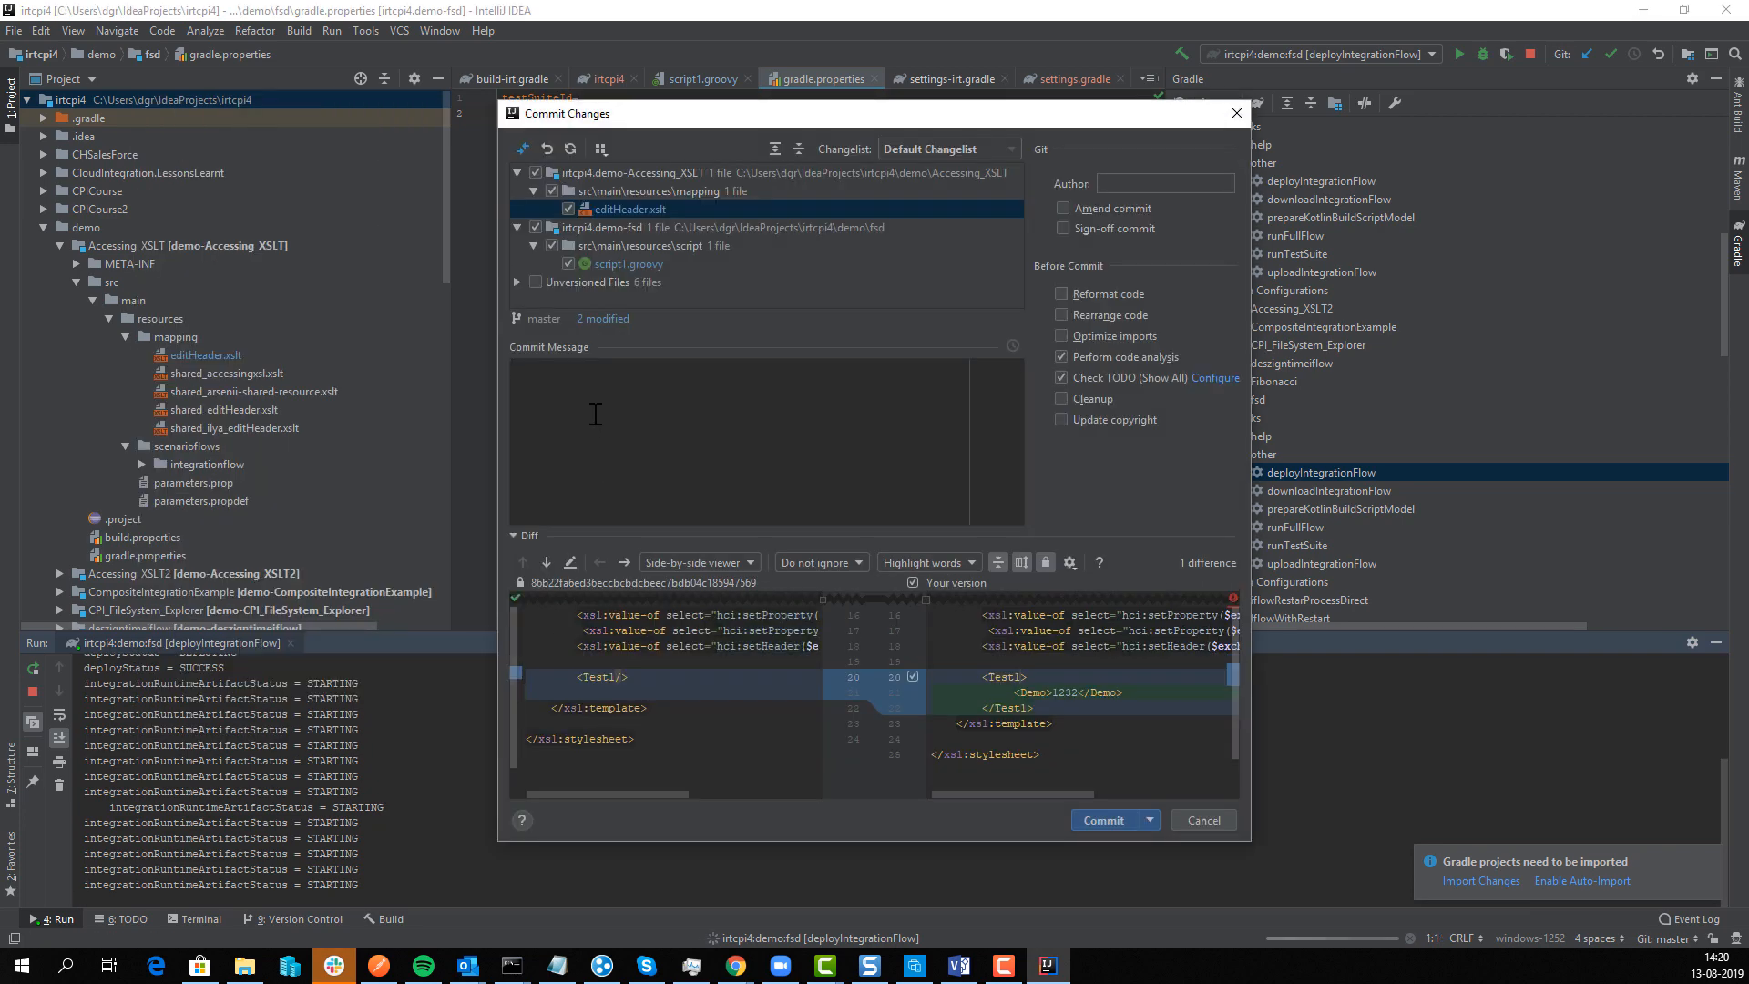
click(515, 282)
scroll(543, 266, up, 1)
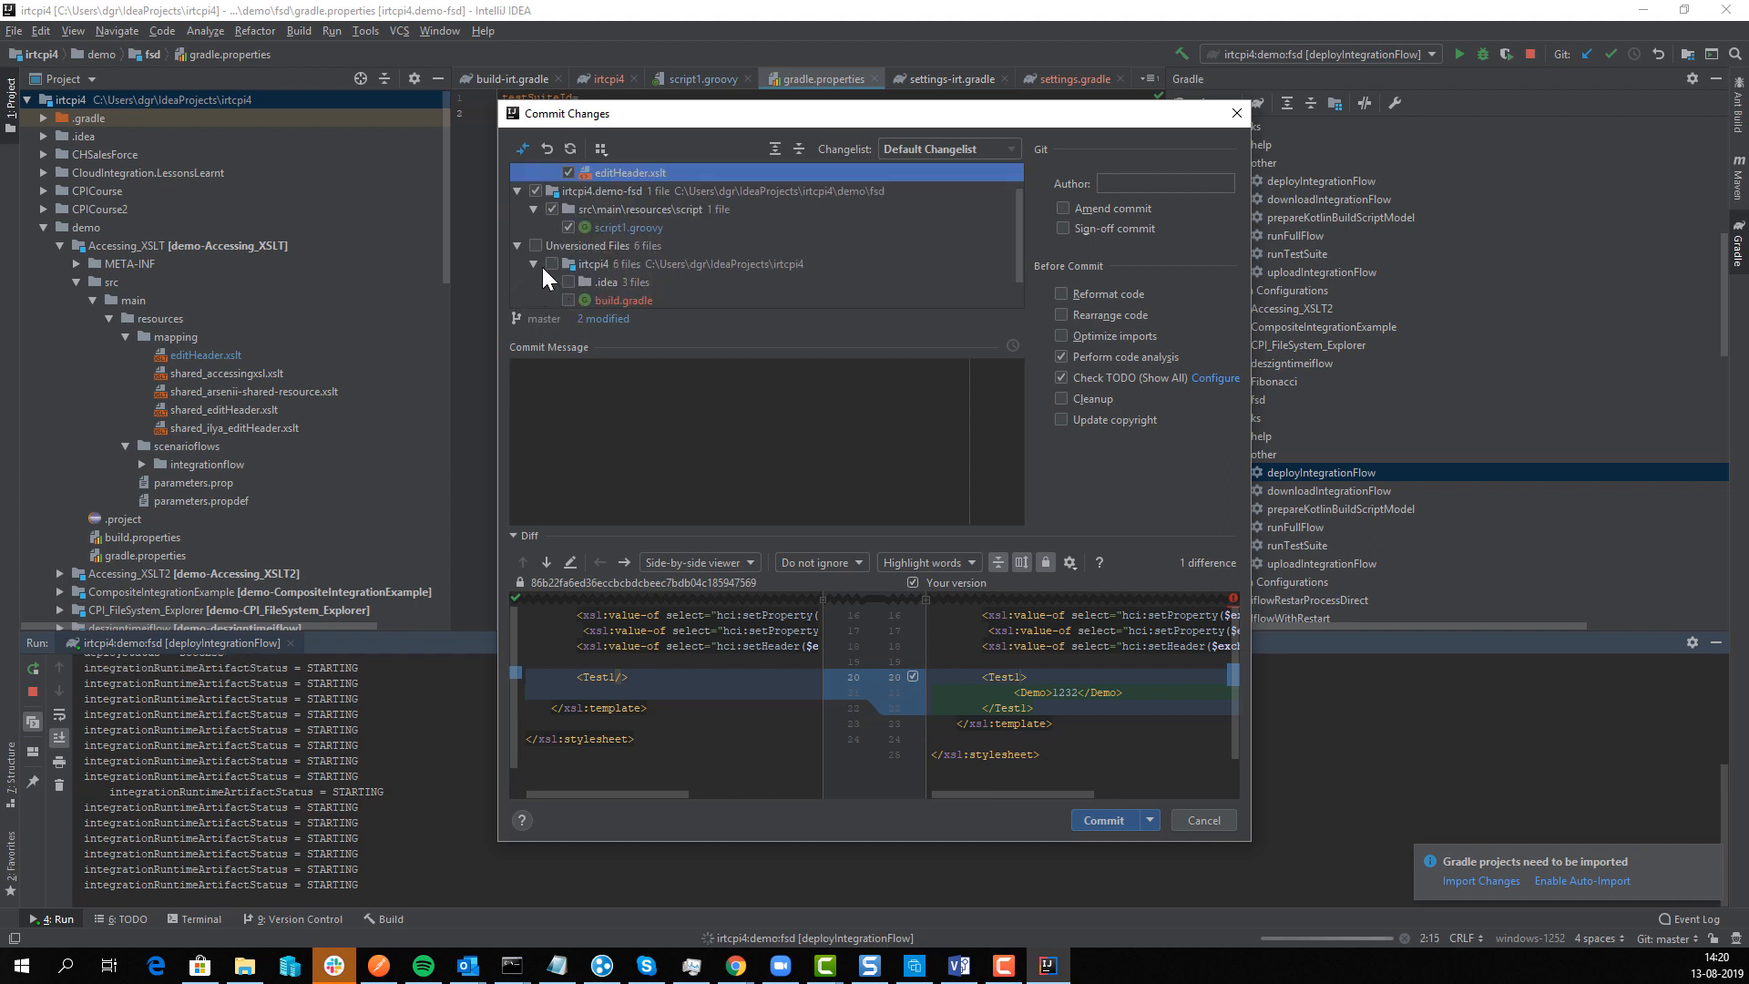
Step: Commit editHeader.xslt and script1.groovy as 'demo test 1', ignoring the code analysis warnings
click(517, 245)
click(551, 399)
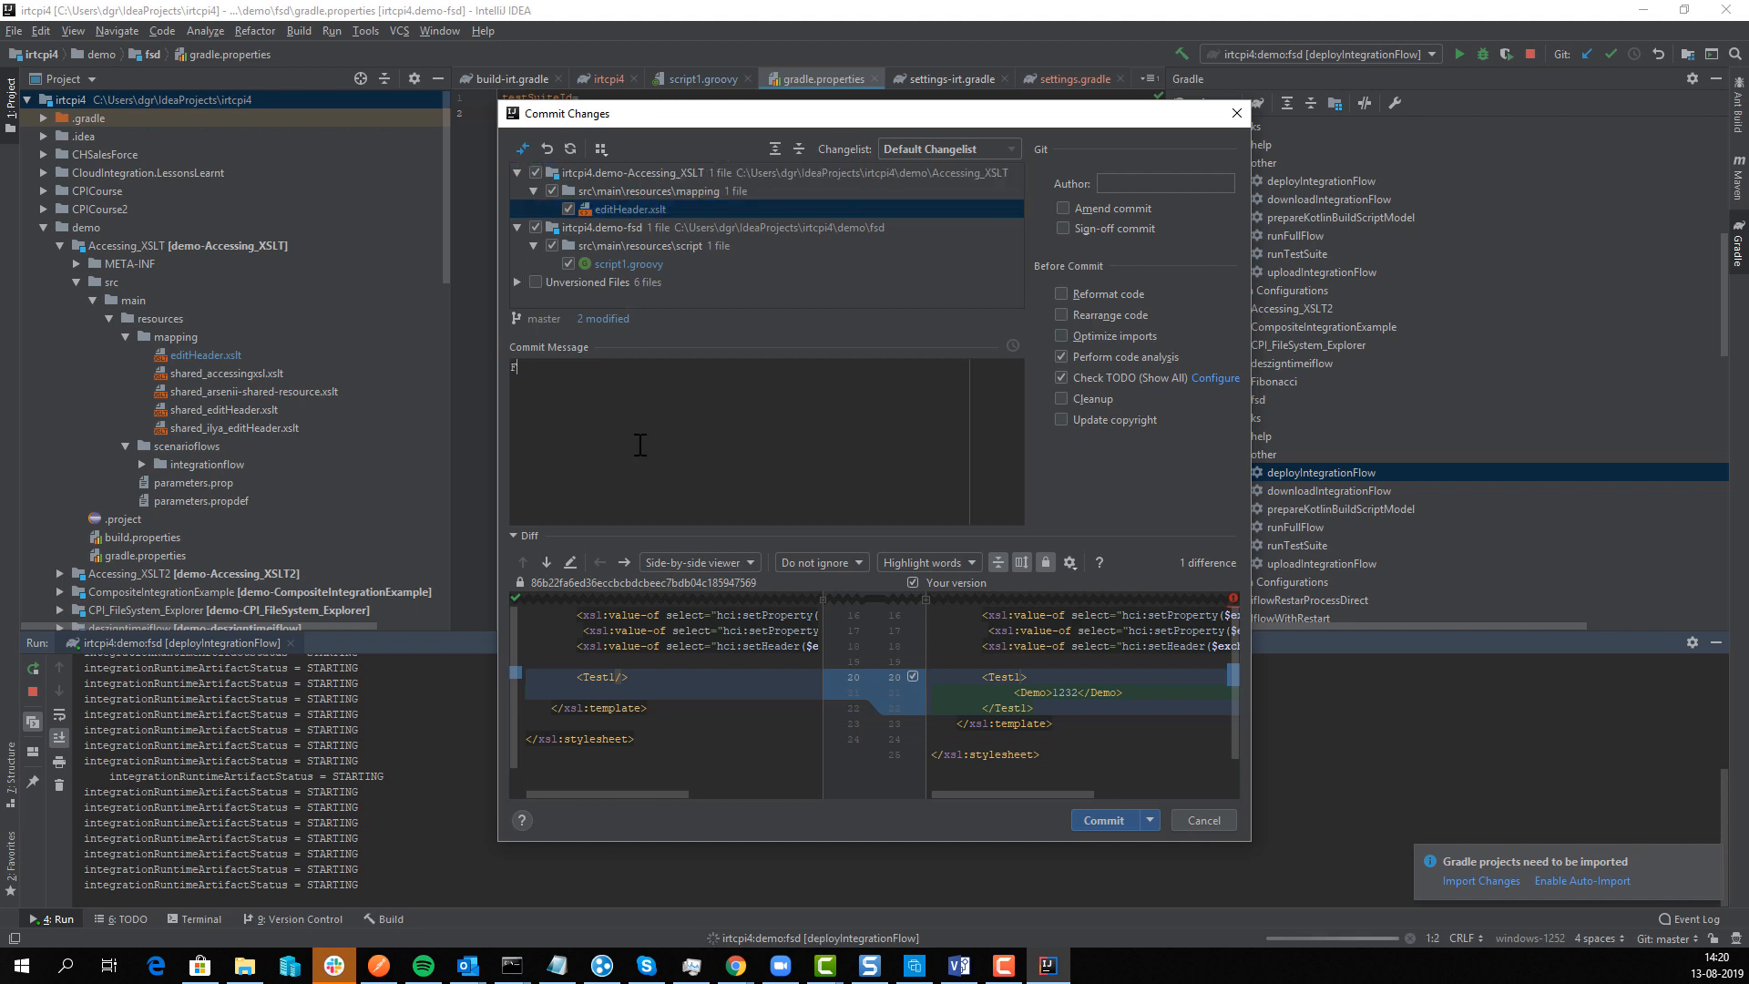
text(Fir)
key(BackSpace)
key(BackSpace)
text(demo test 1)
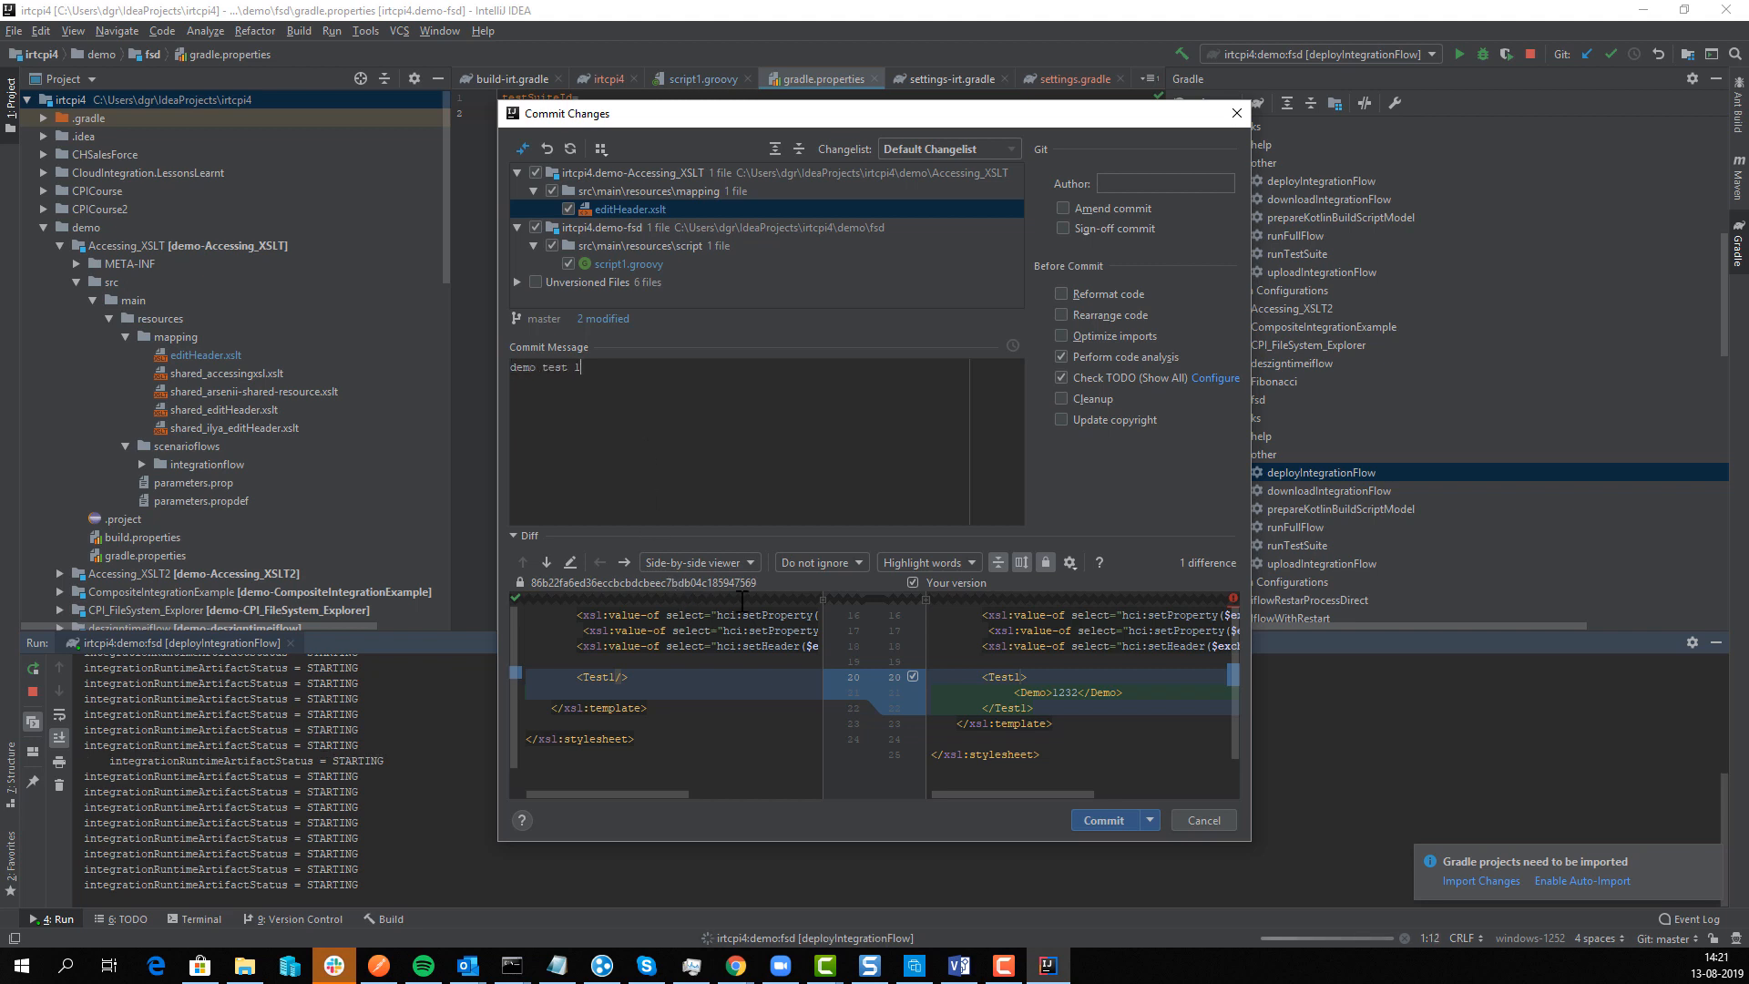
click(1096, 821)
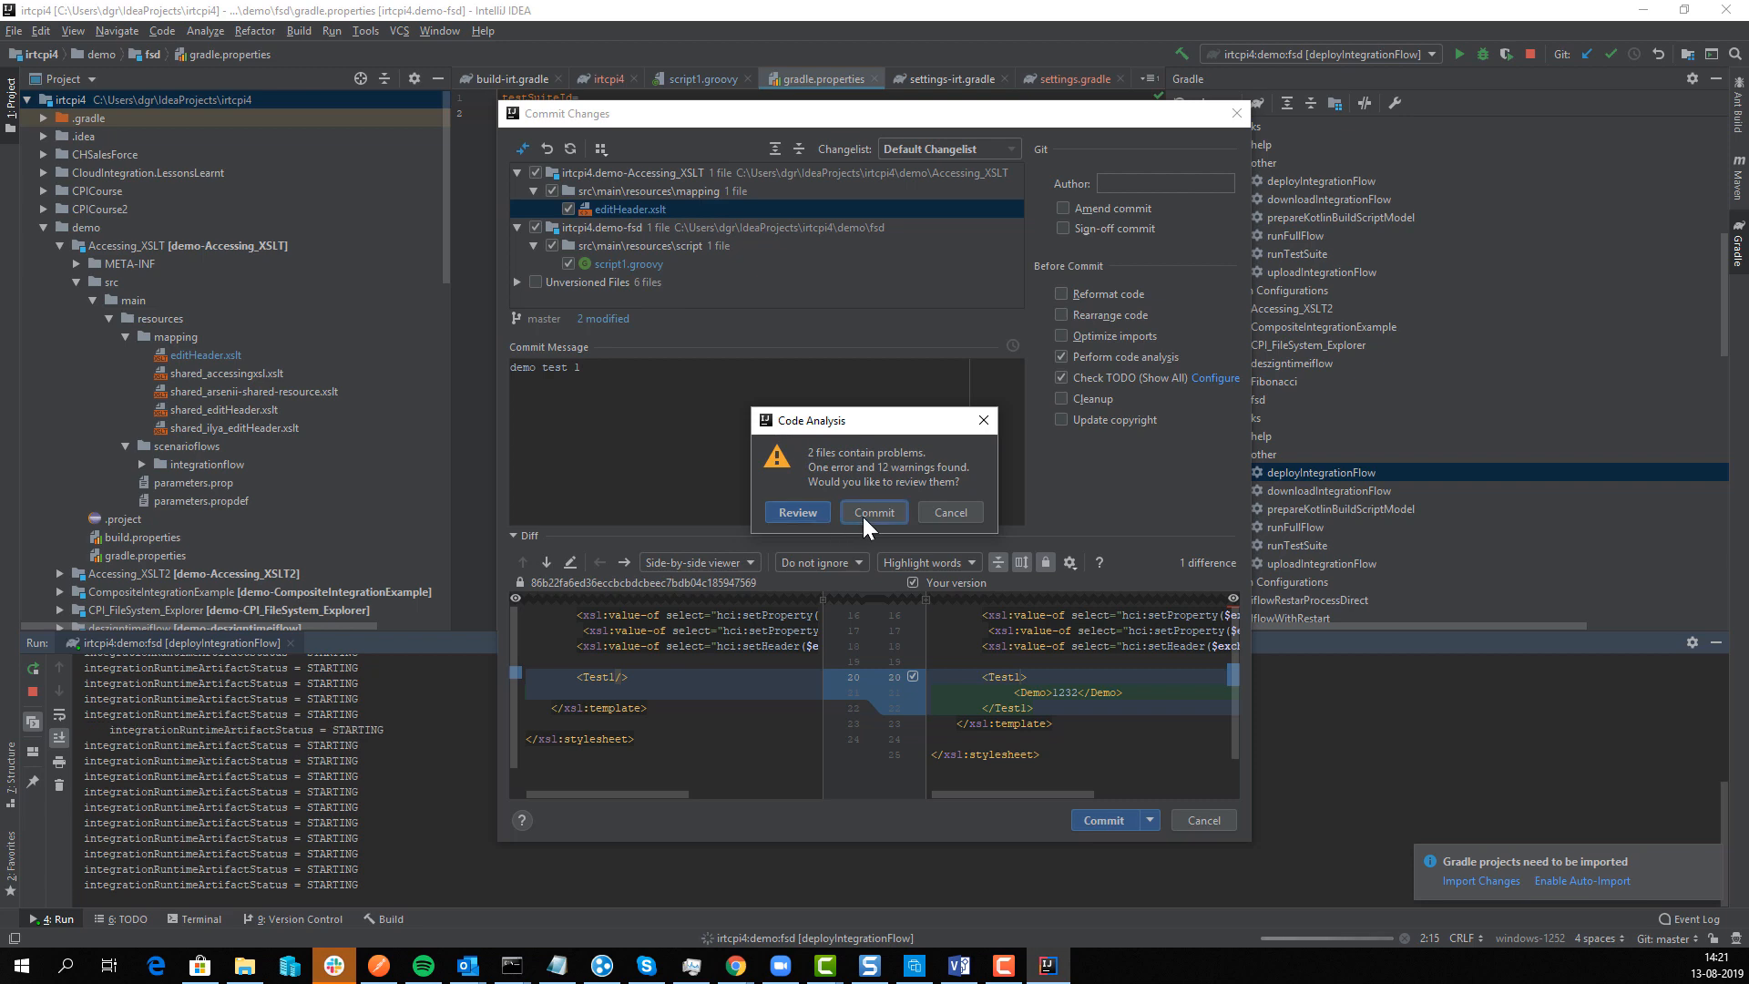
click(861, 514)
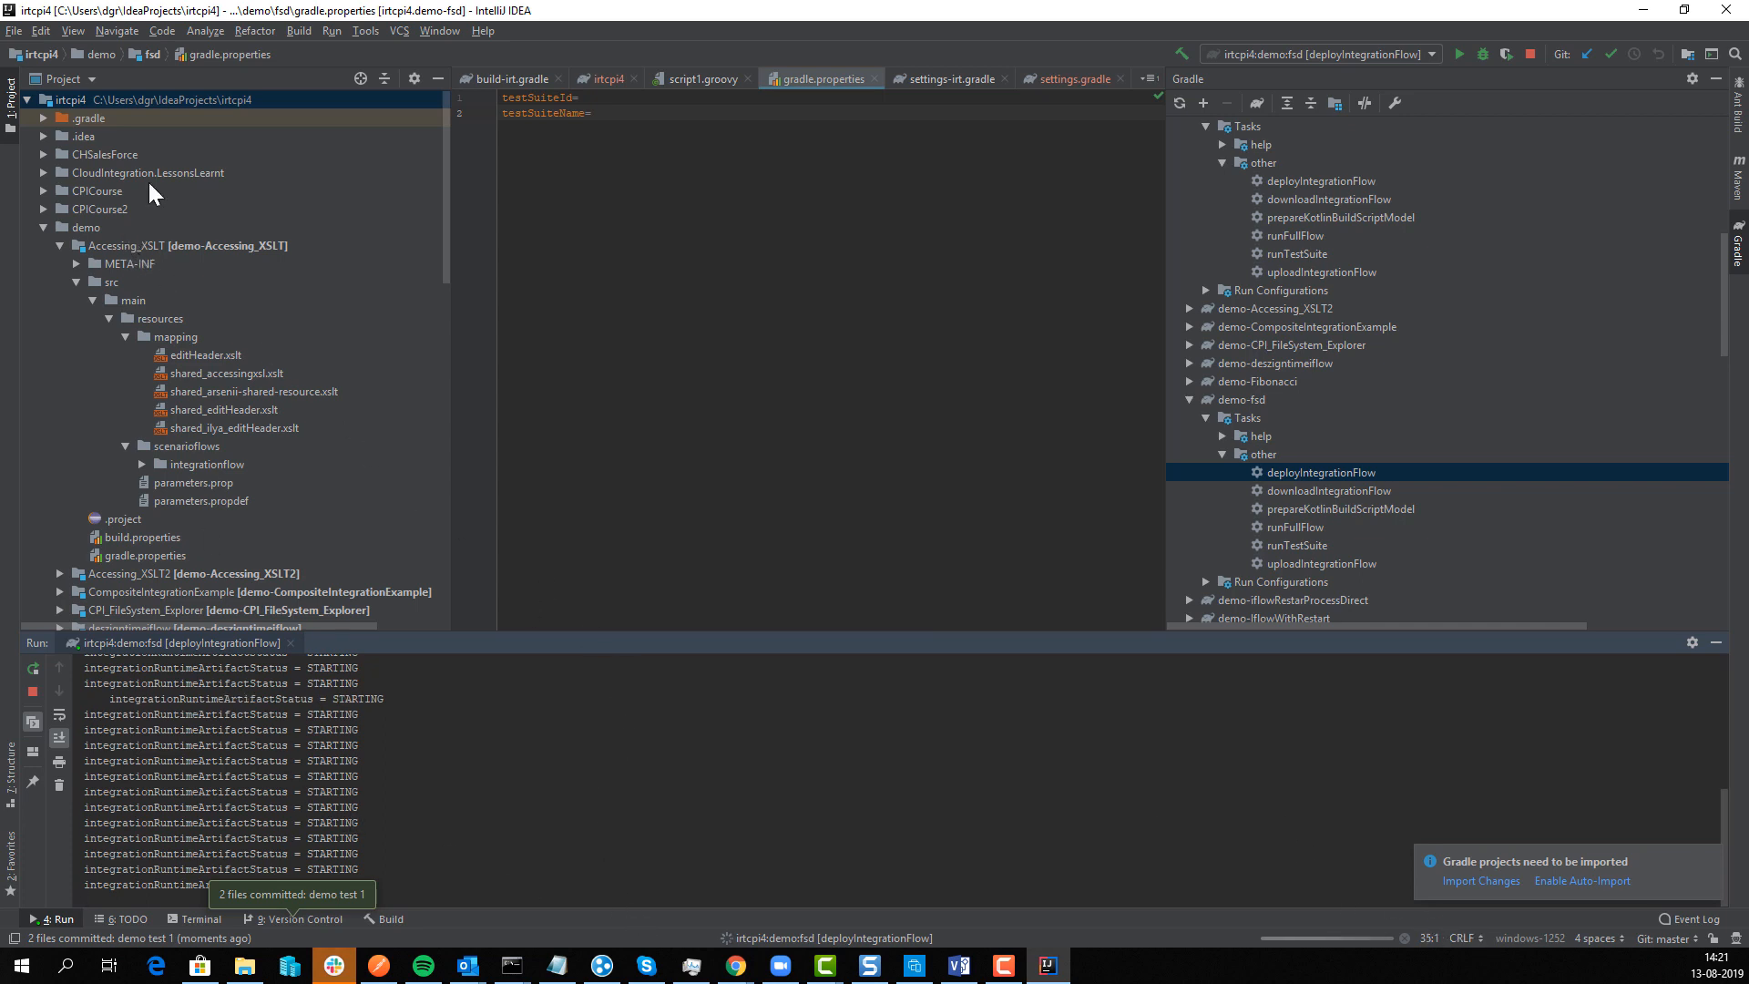
Step: Push the 'demo test 1' commit from the irtcpi4 root to origin/master
right_click(117, 102)
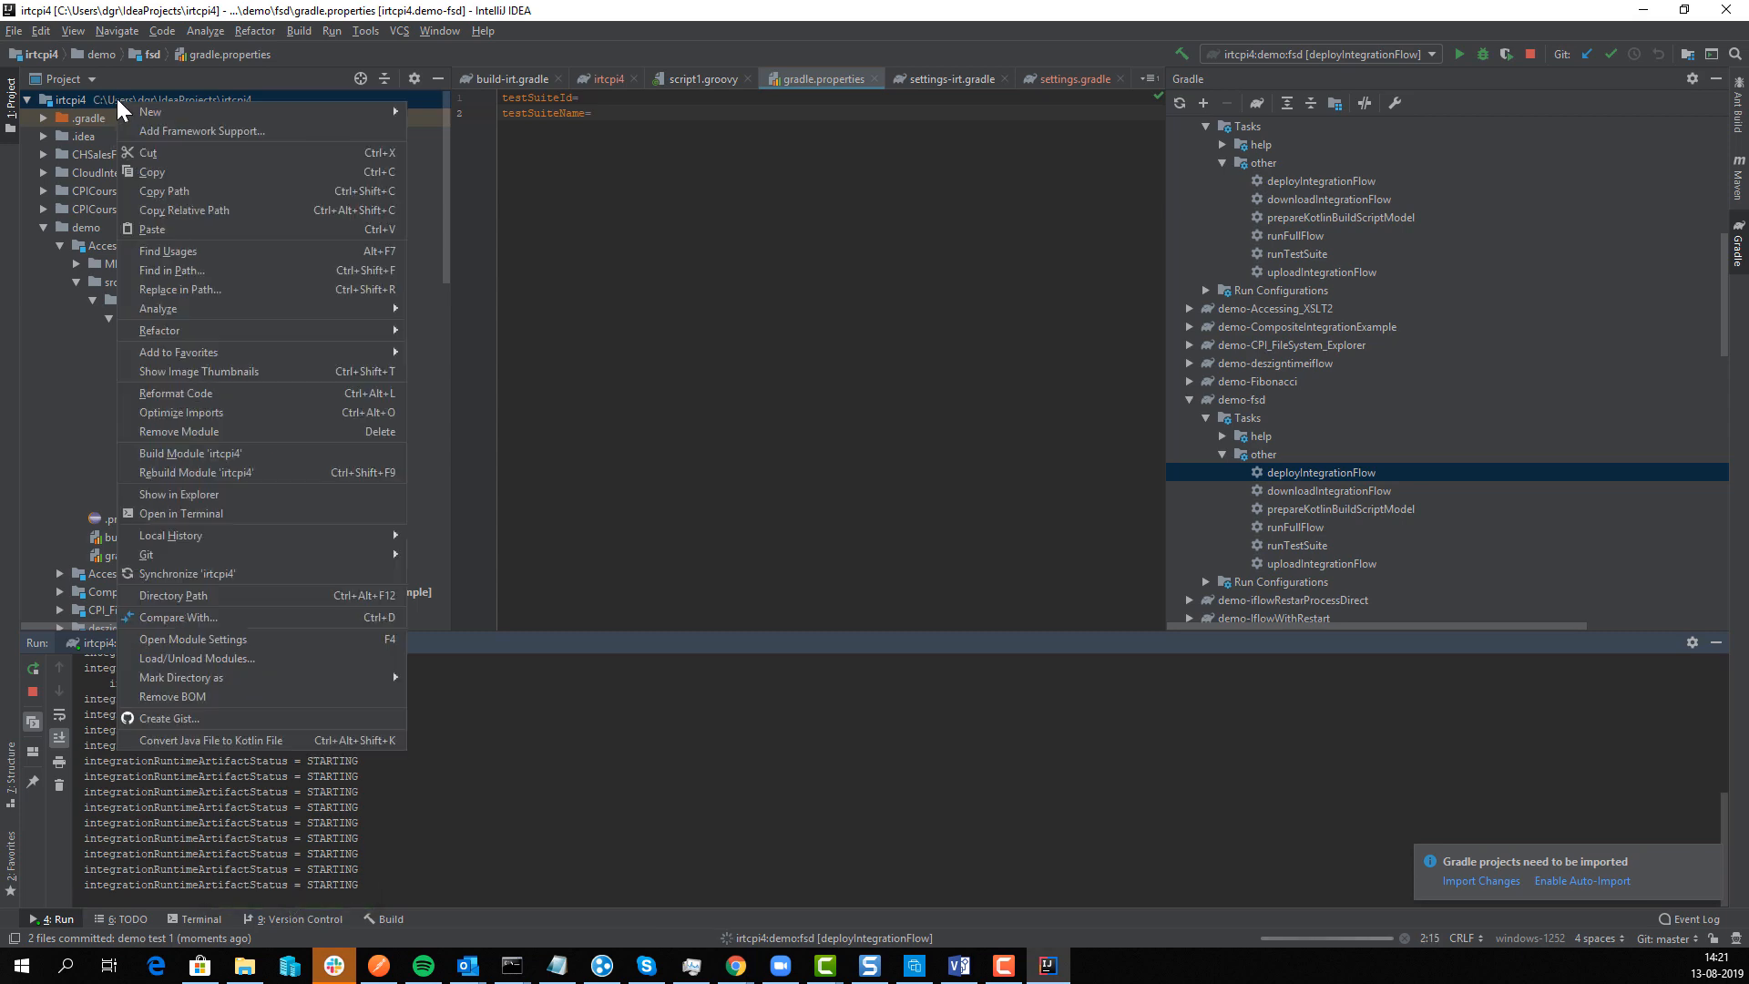
right_click(117, 98)
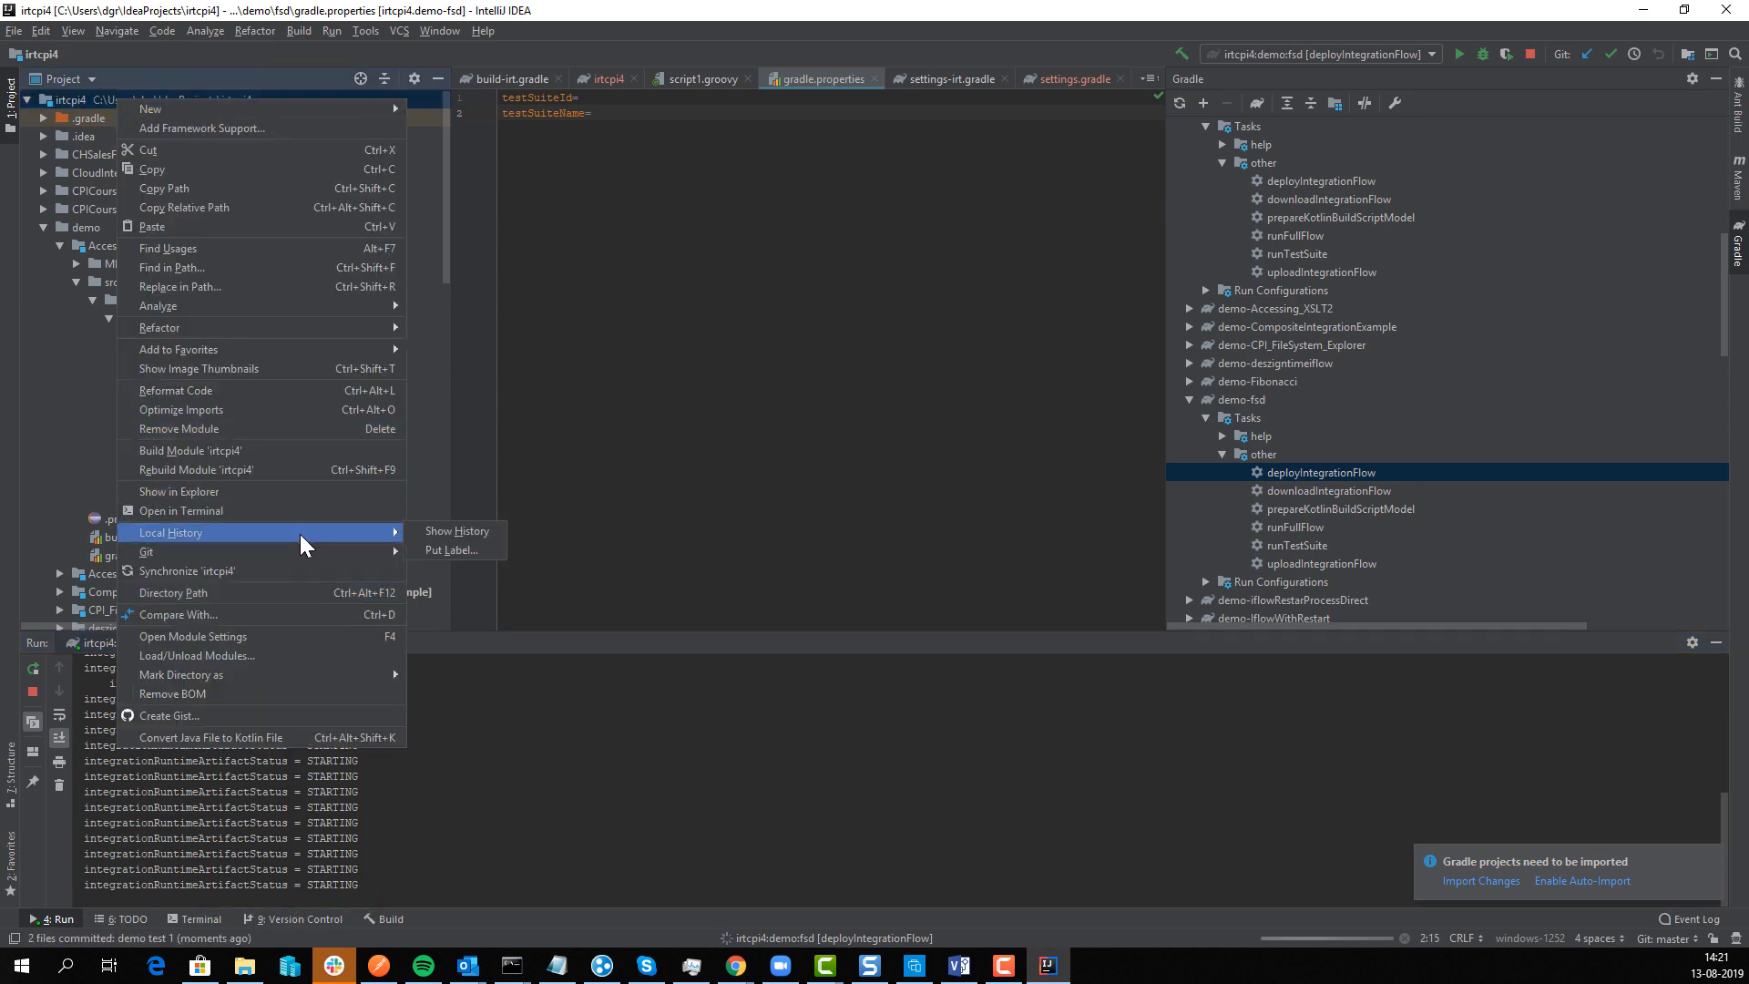
mouse_move(316, 555)
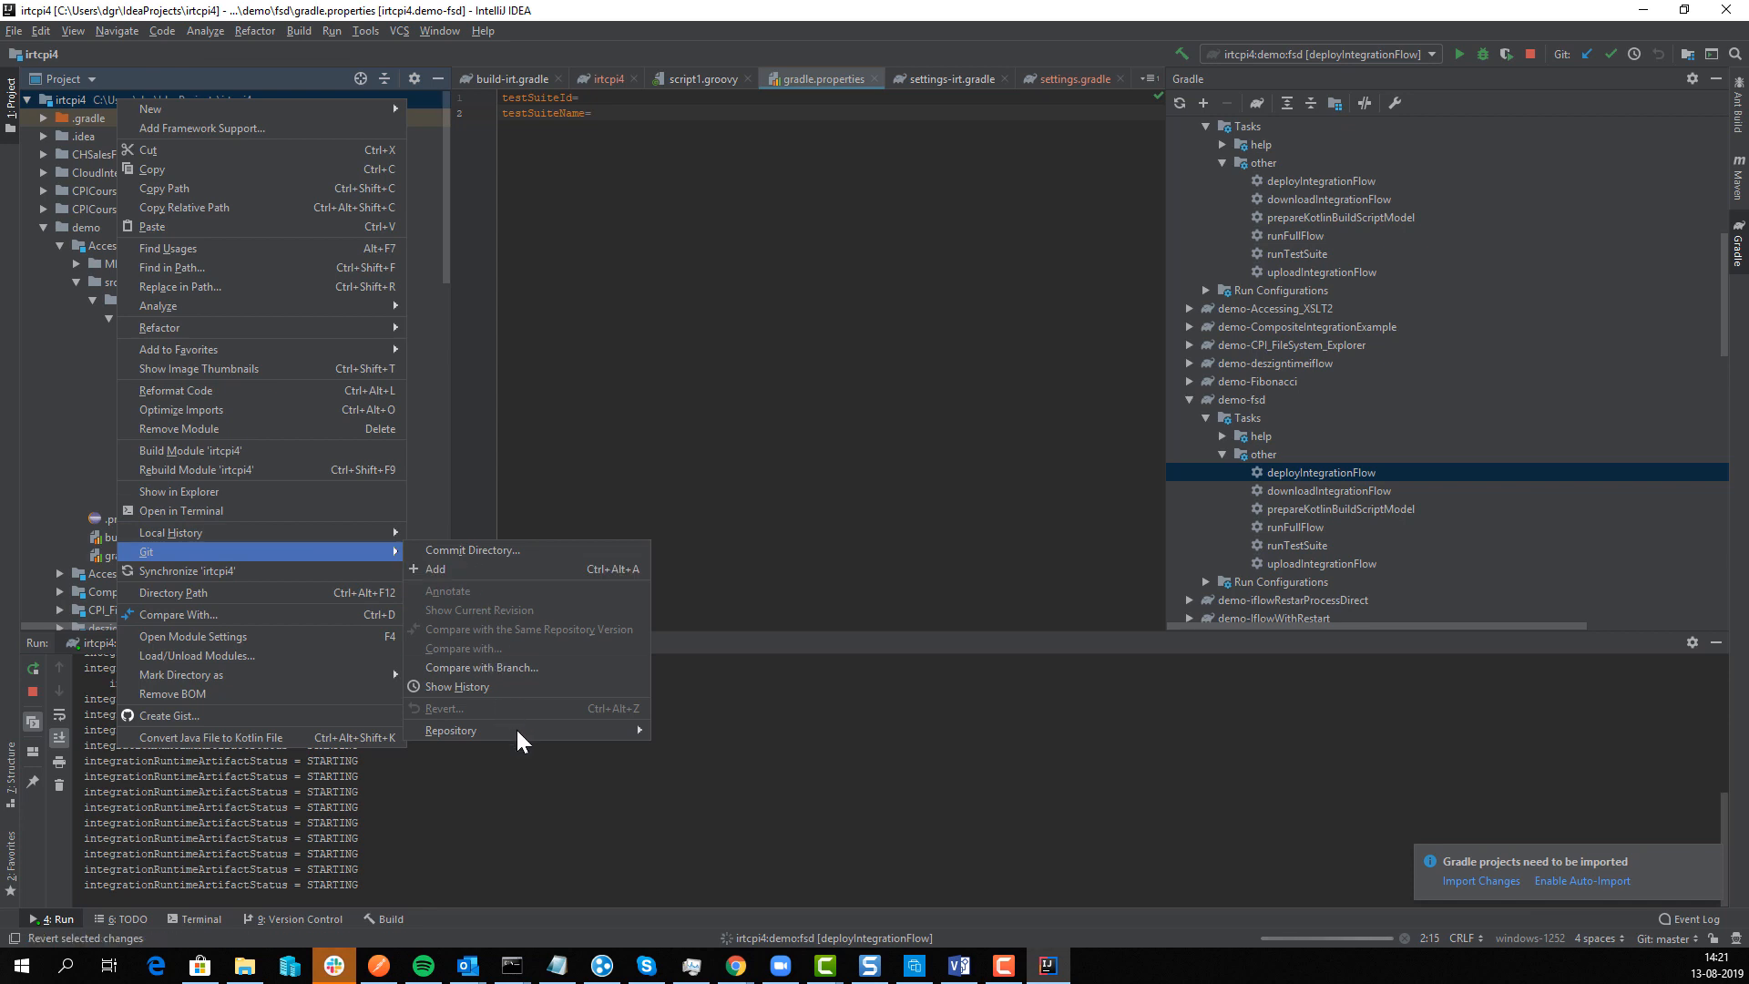
mouse_move(536, 736)
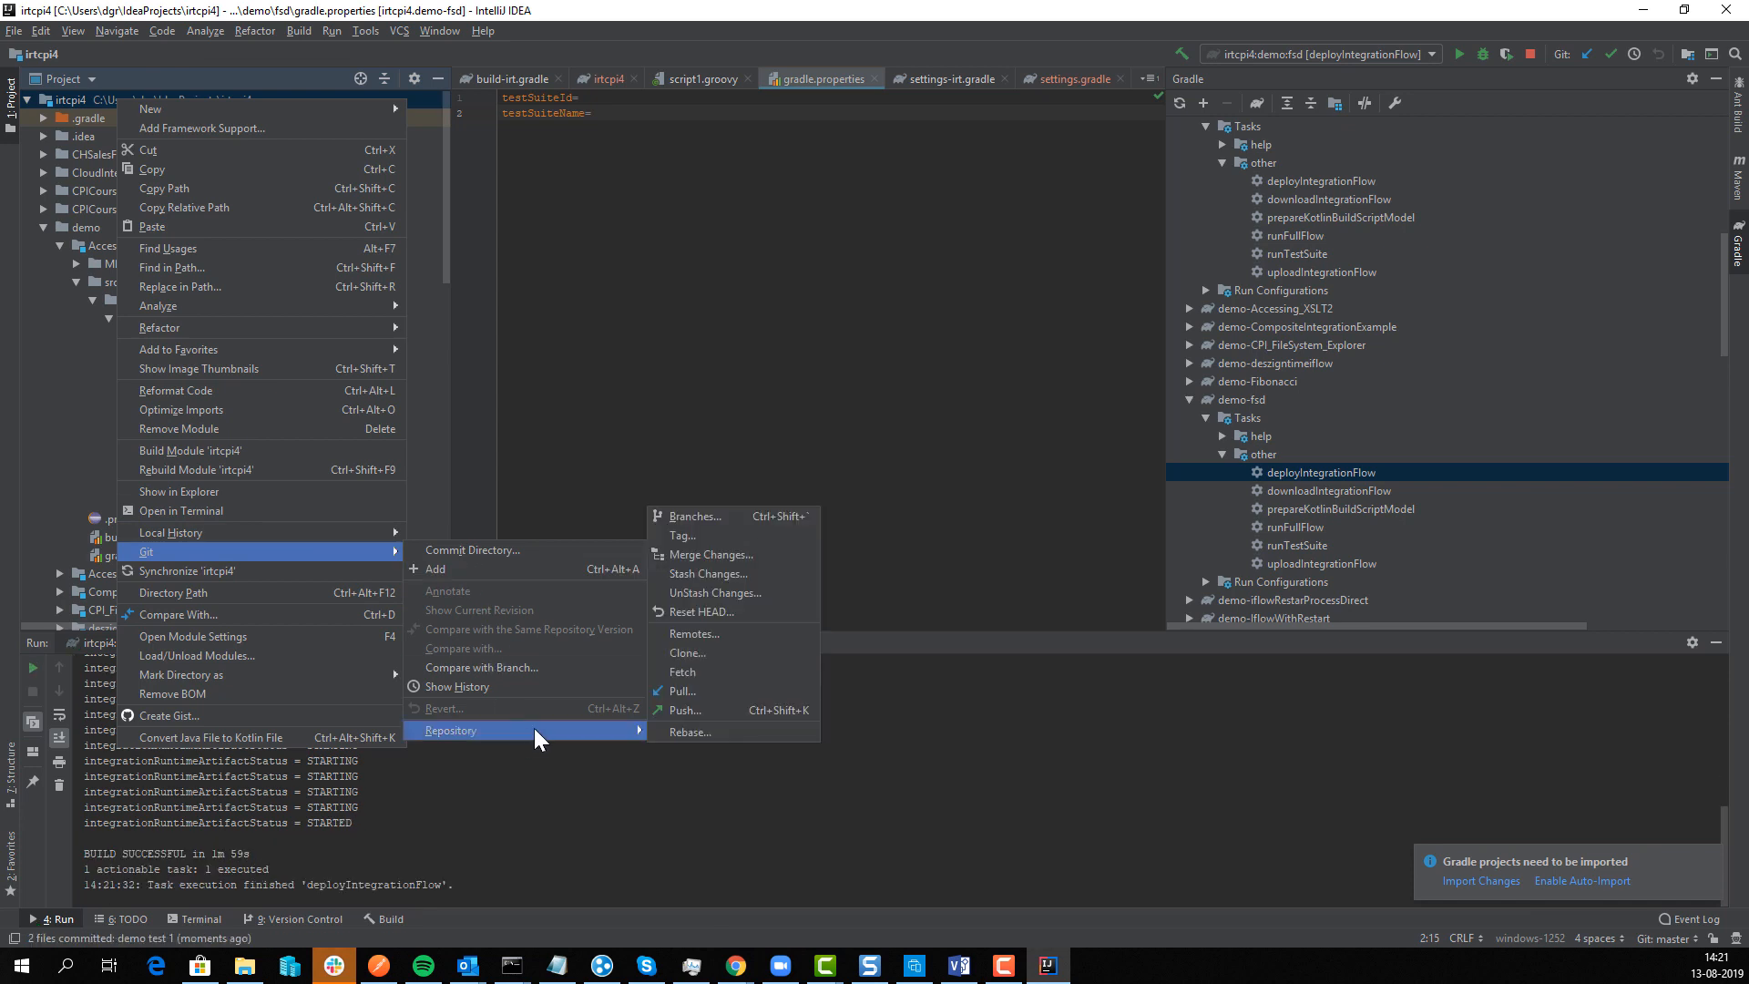
click(720, 715)
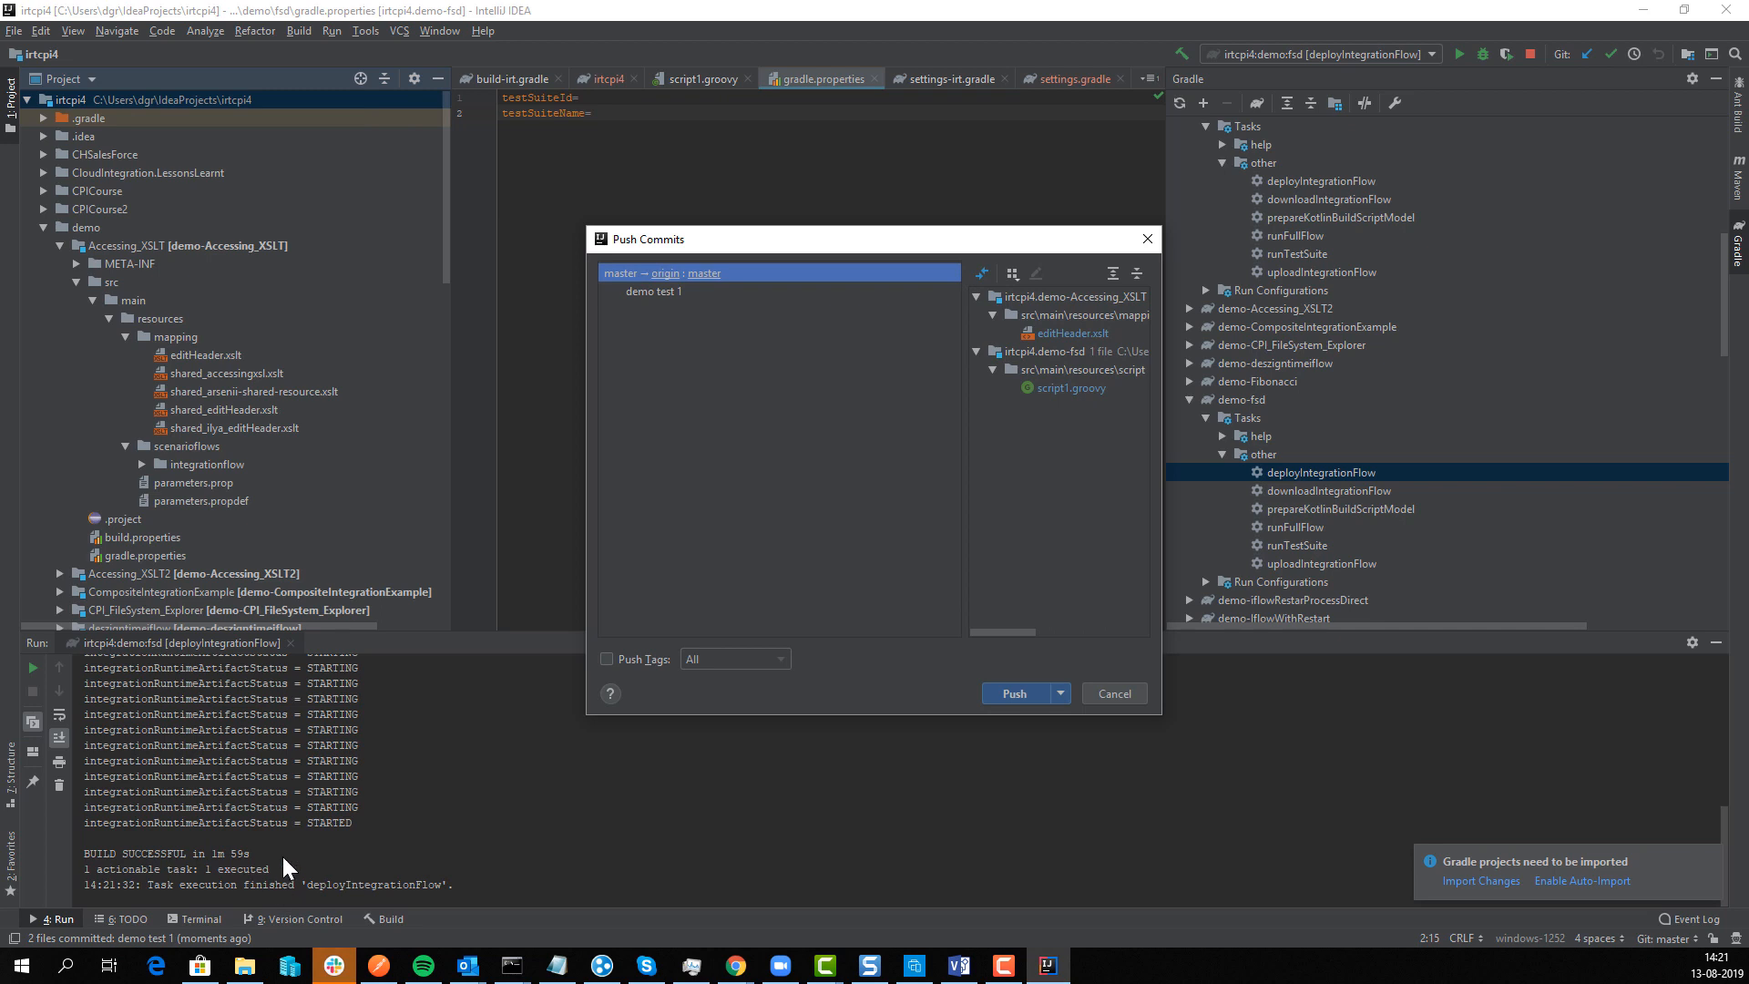
click(1009, 693)
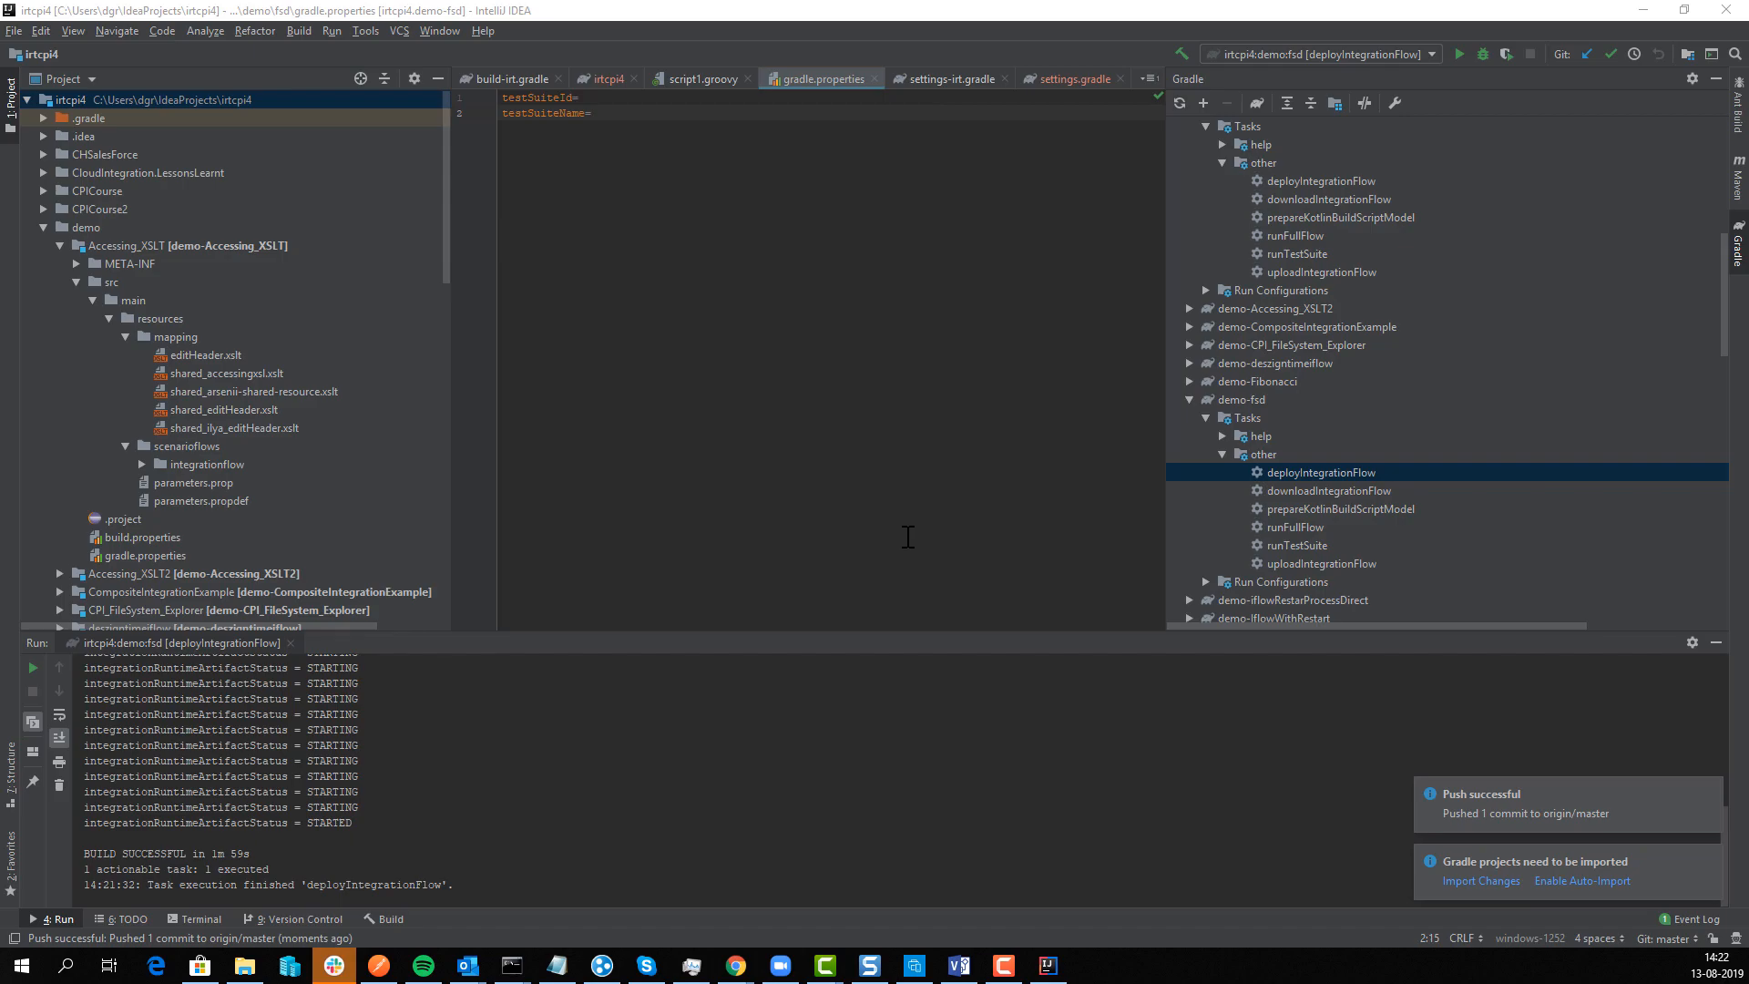
key(alt+Tab)
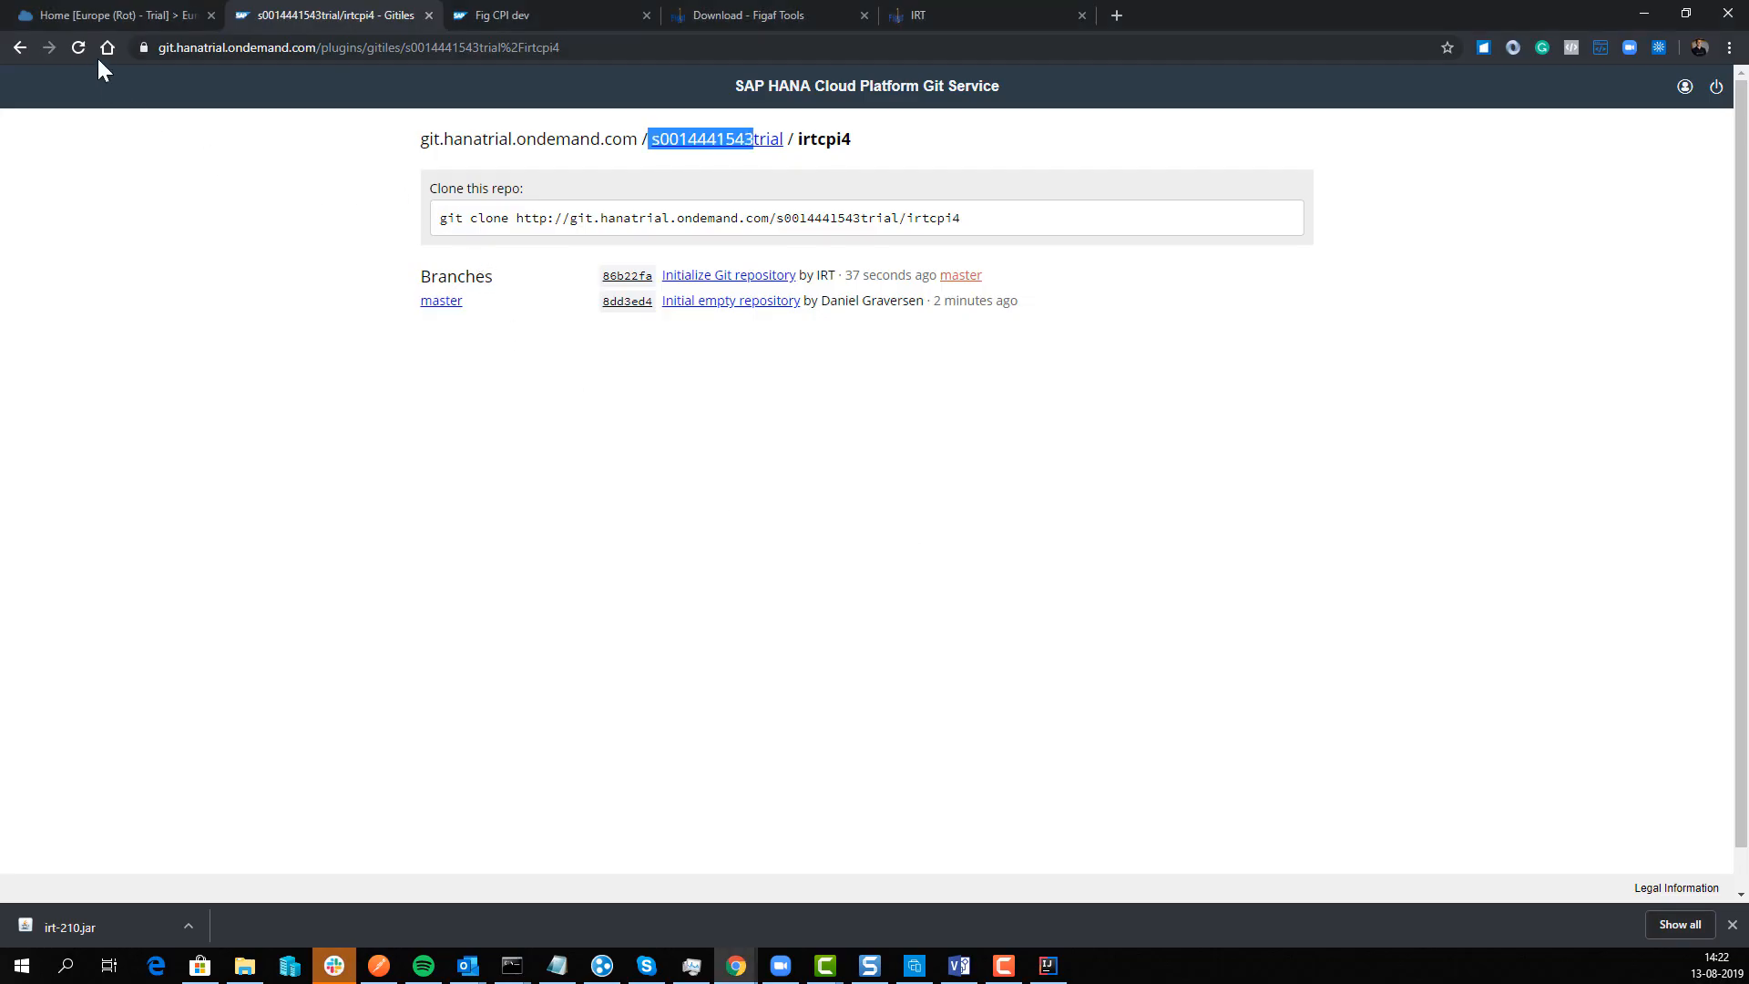
Step: Reload Gitiles and open the 'demo test 1' commit to check its two changed files
click(79, 48)
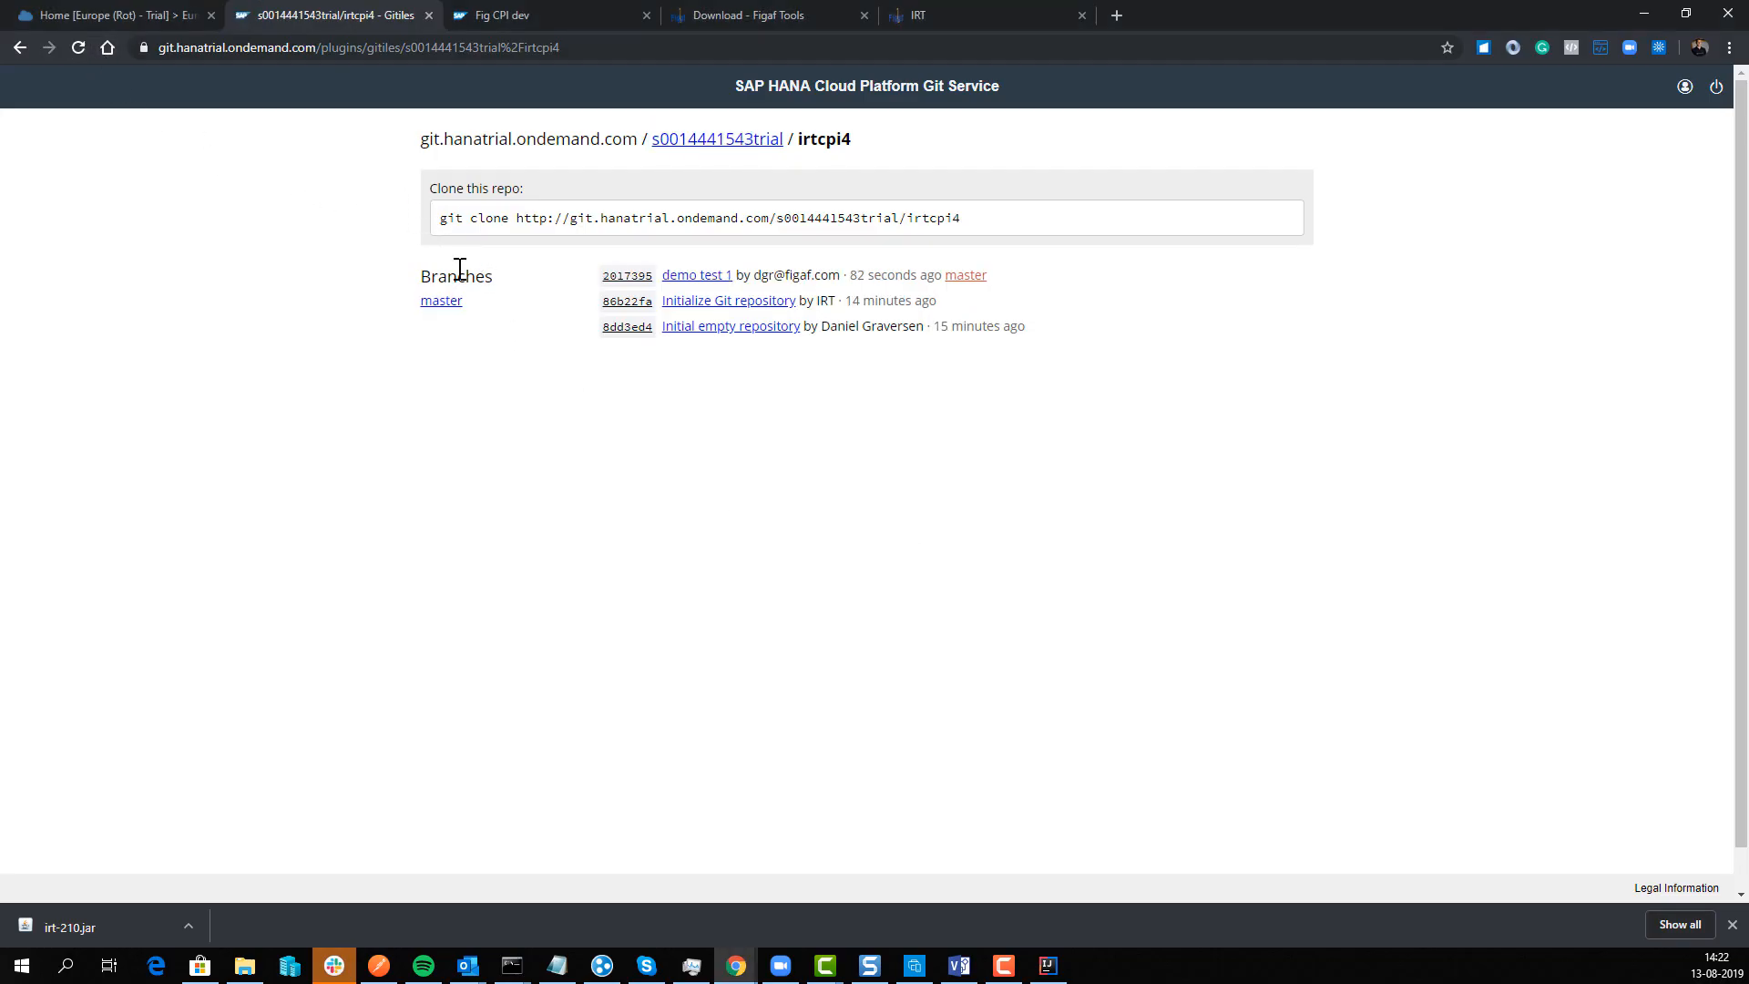
click(694, 275)
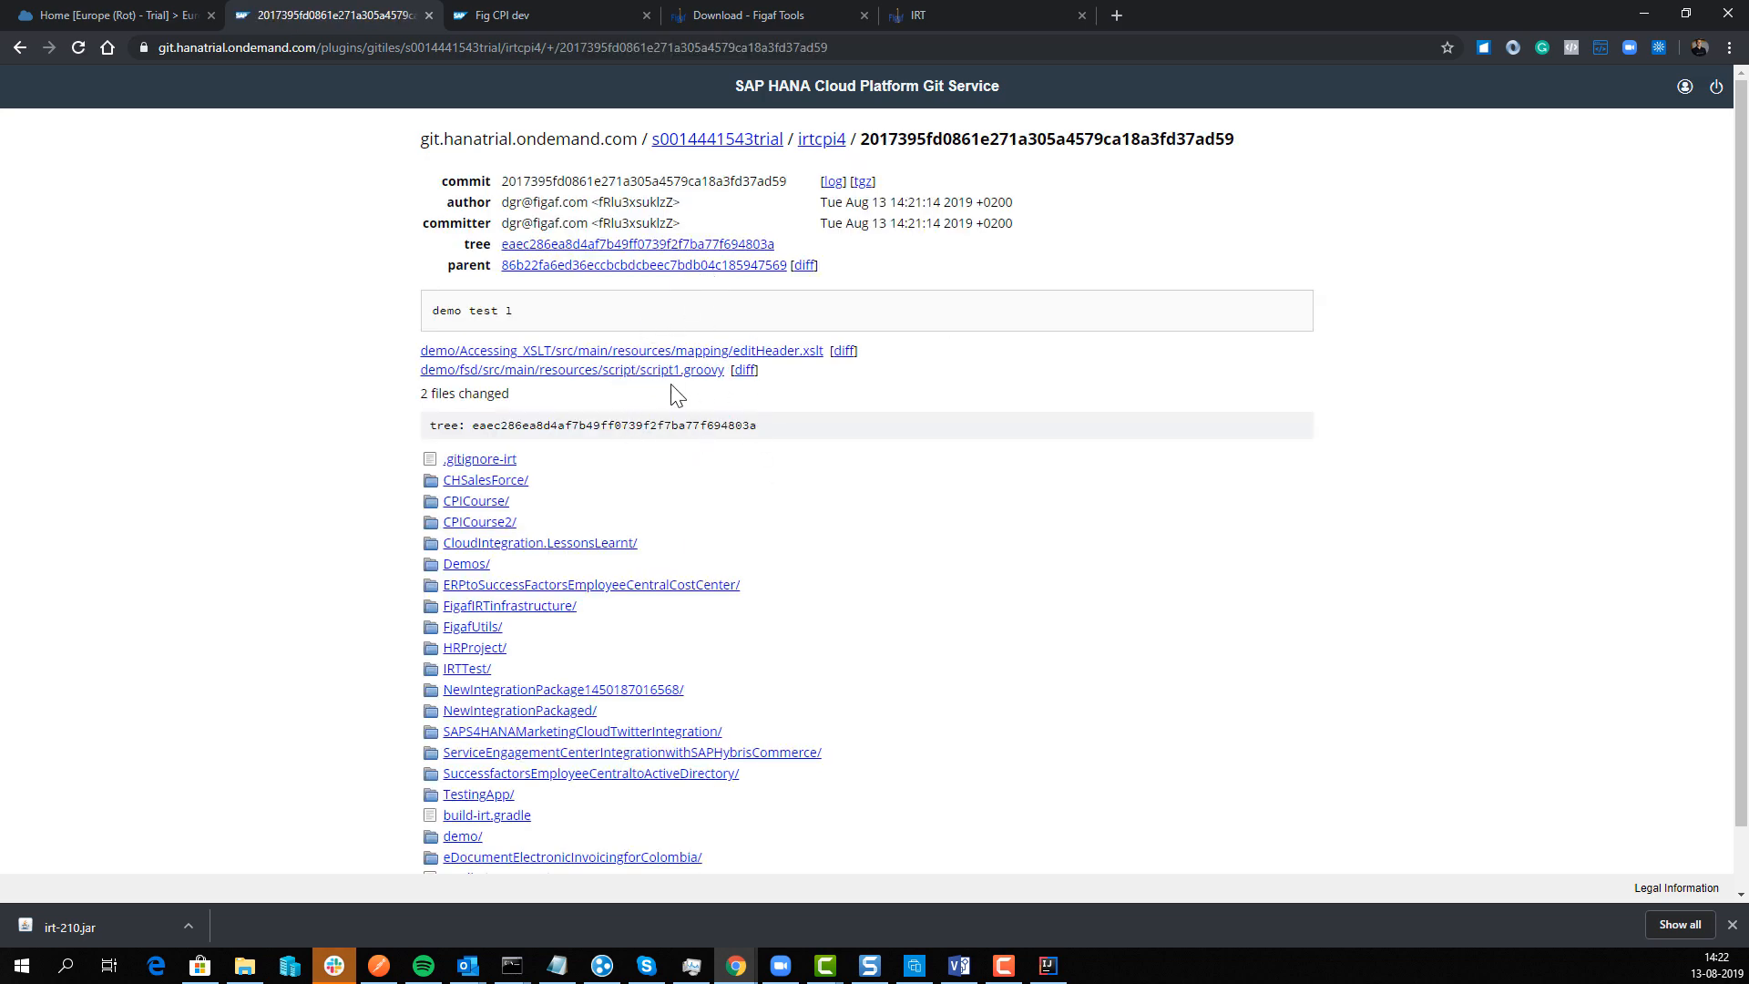
click(539, 8)
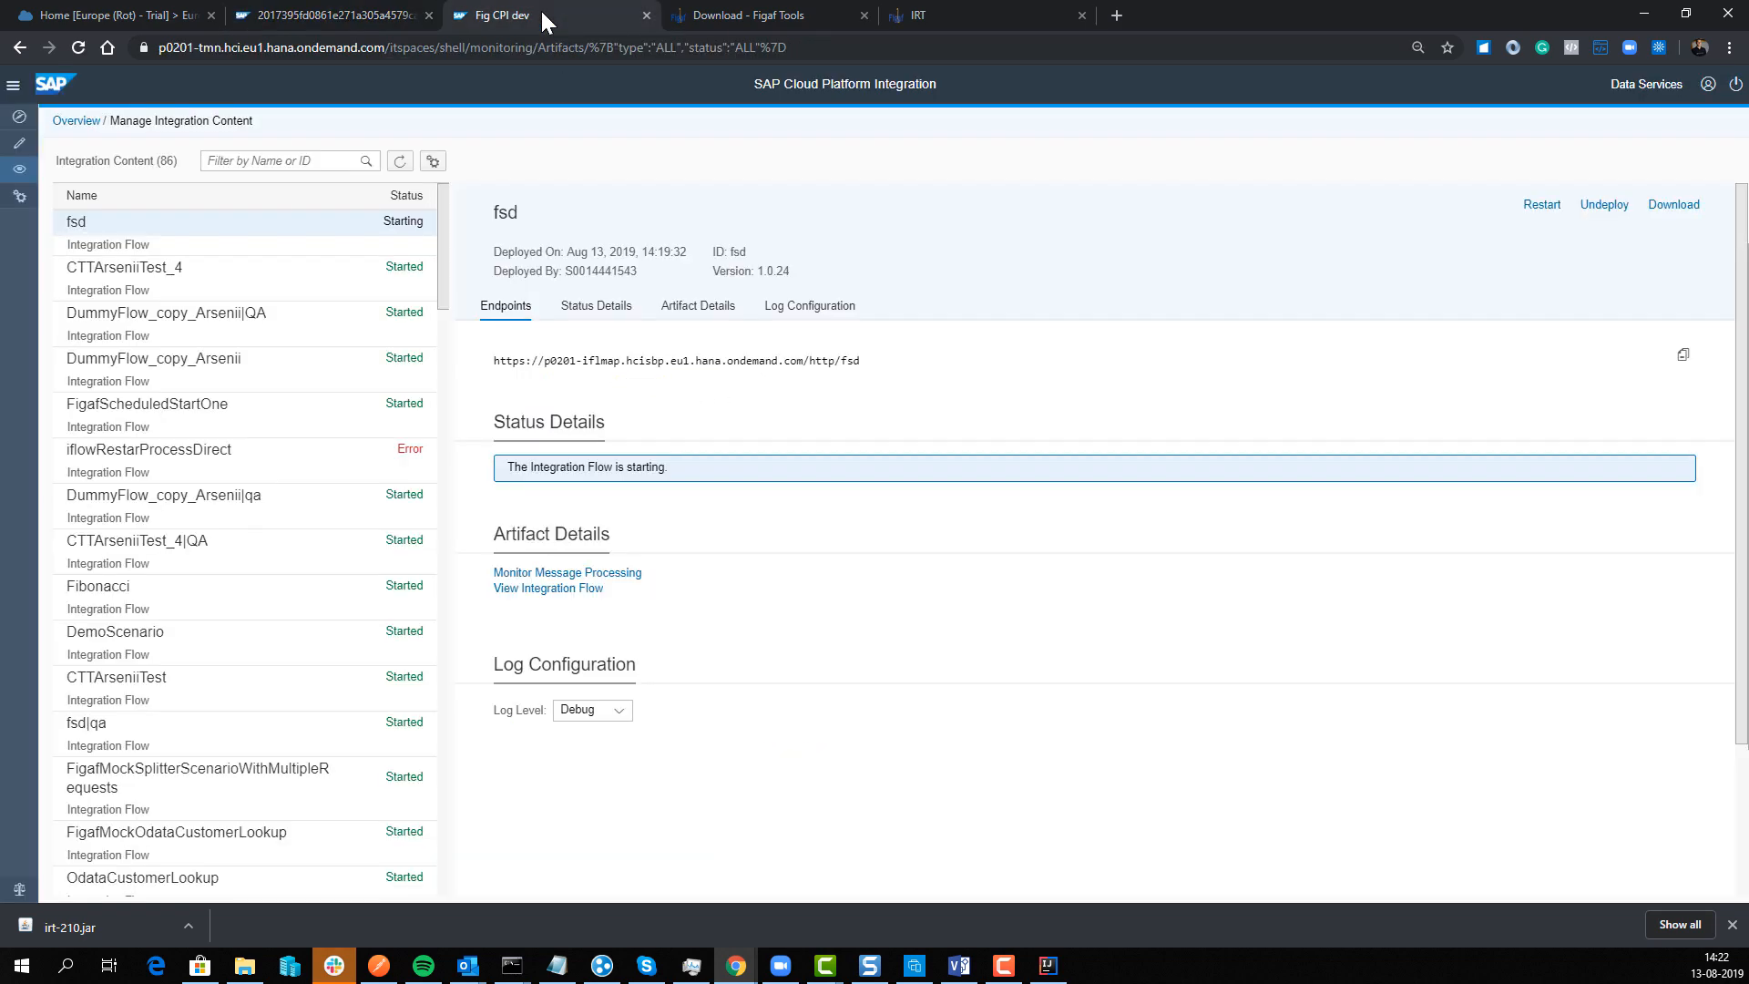
Step: Open the fsd iFlow from the demo package's artifacts, edit it, and save as version 1.0.25
click(20, 169)
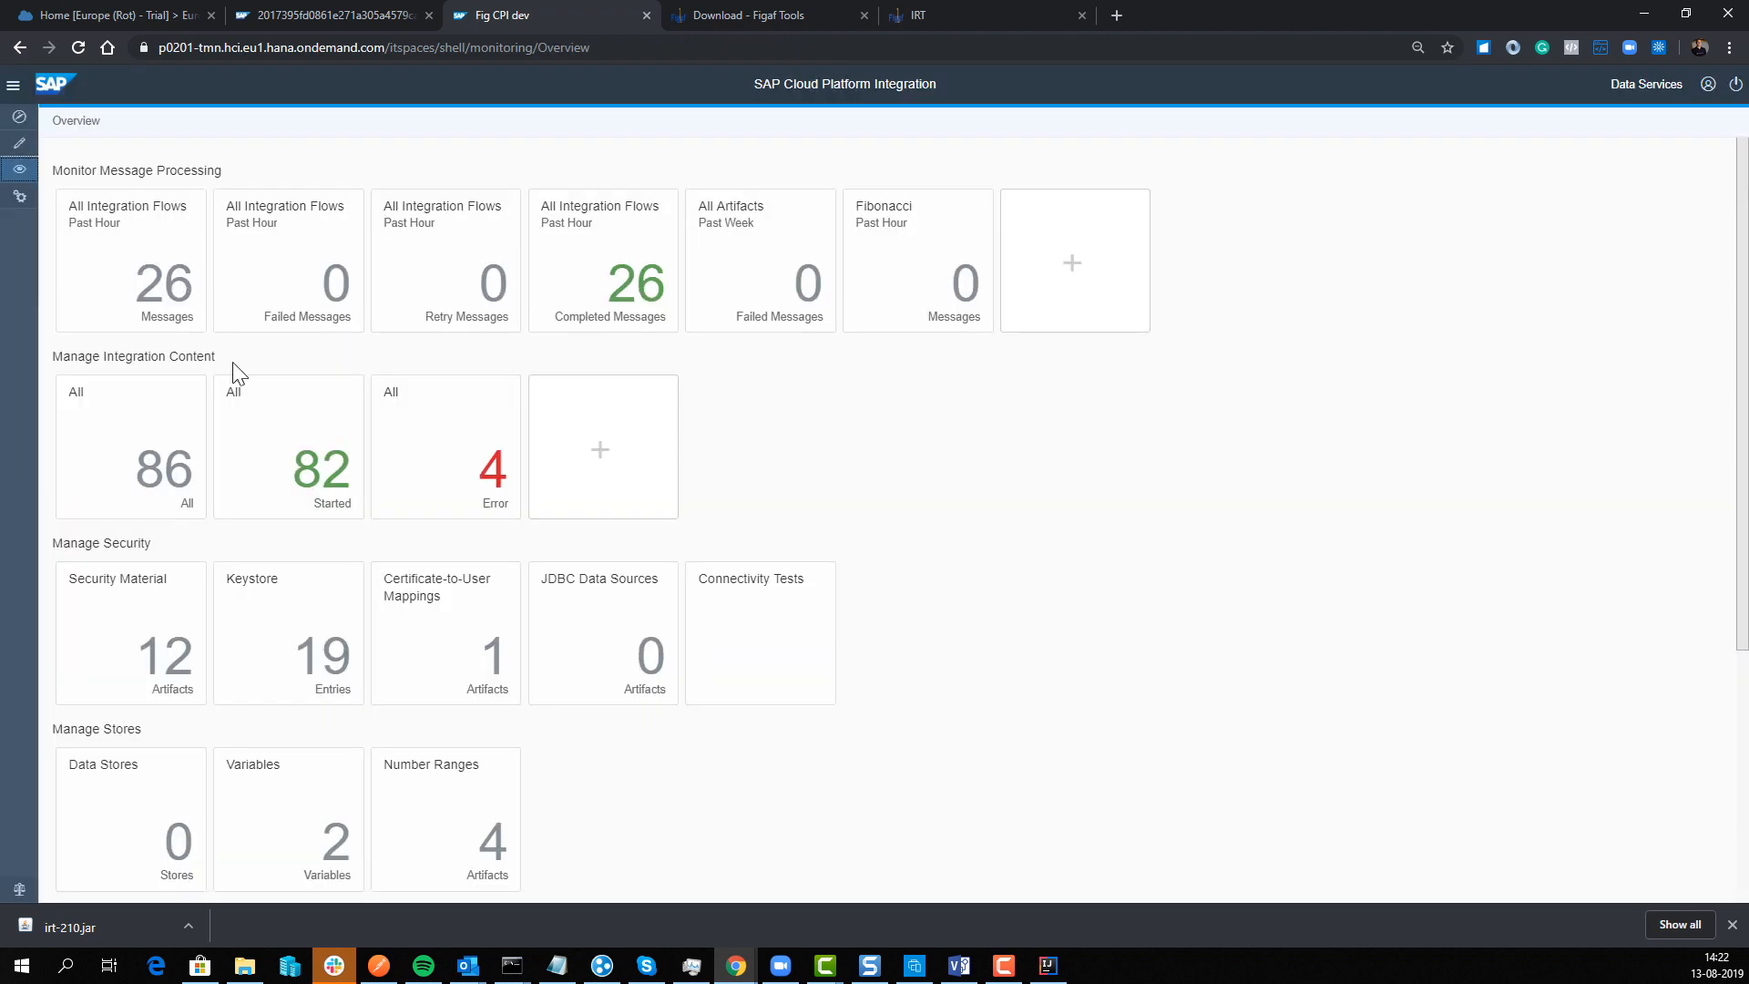
click(19, 143)
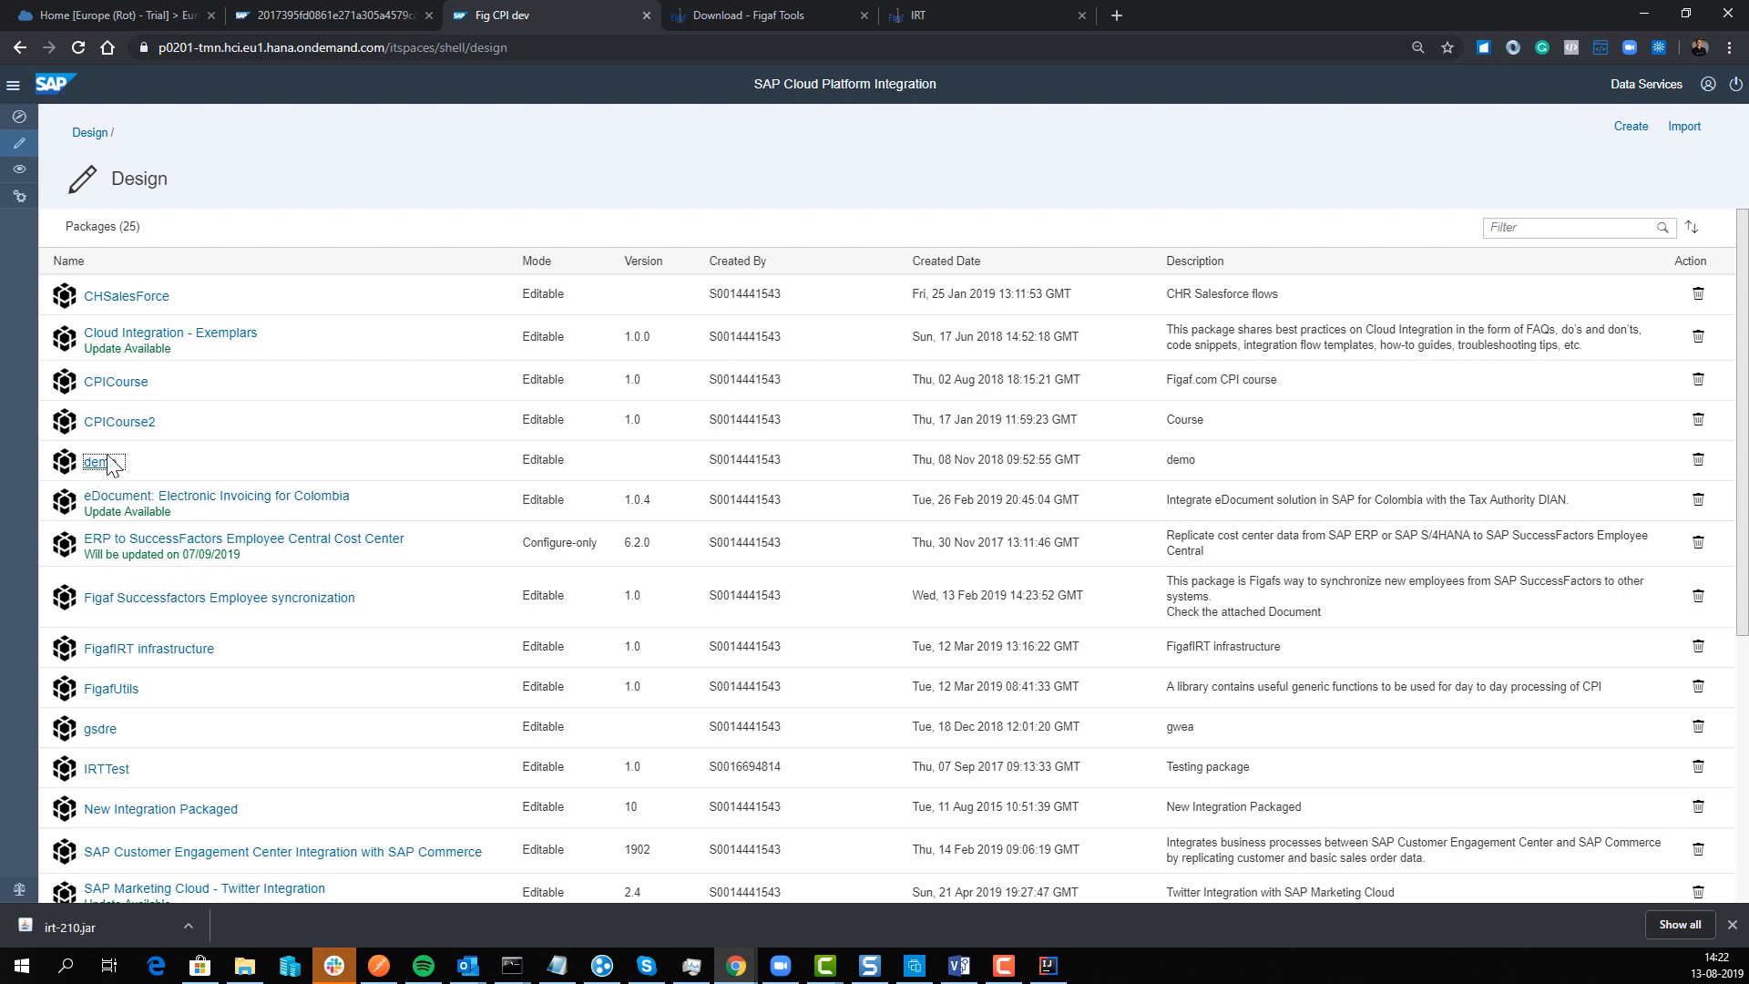
click(102, 462)
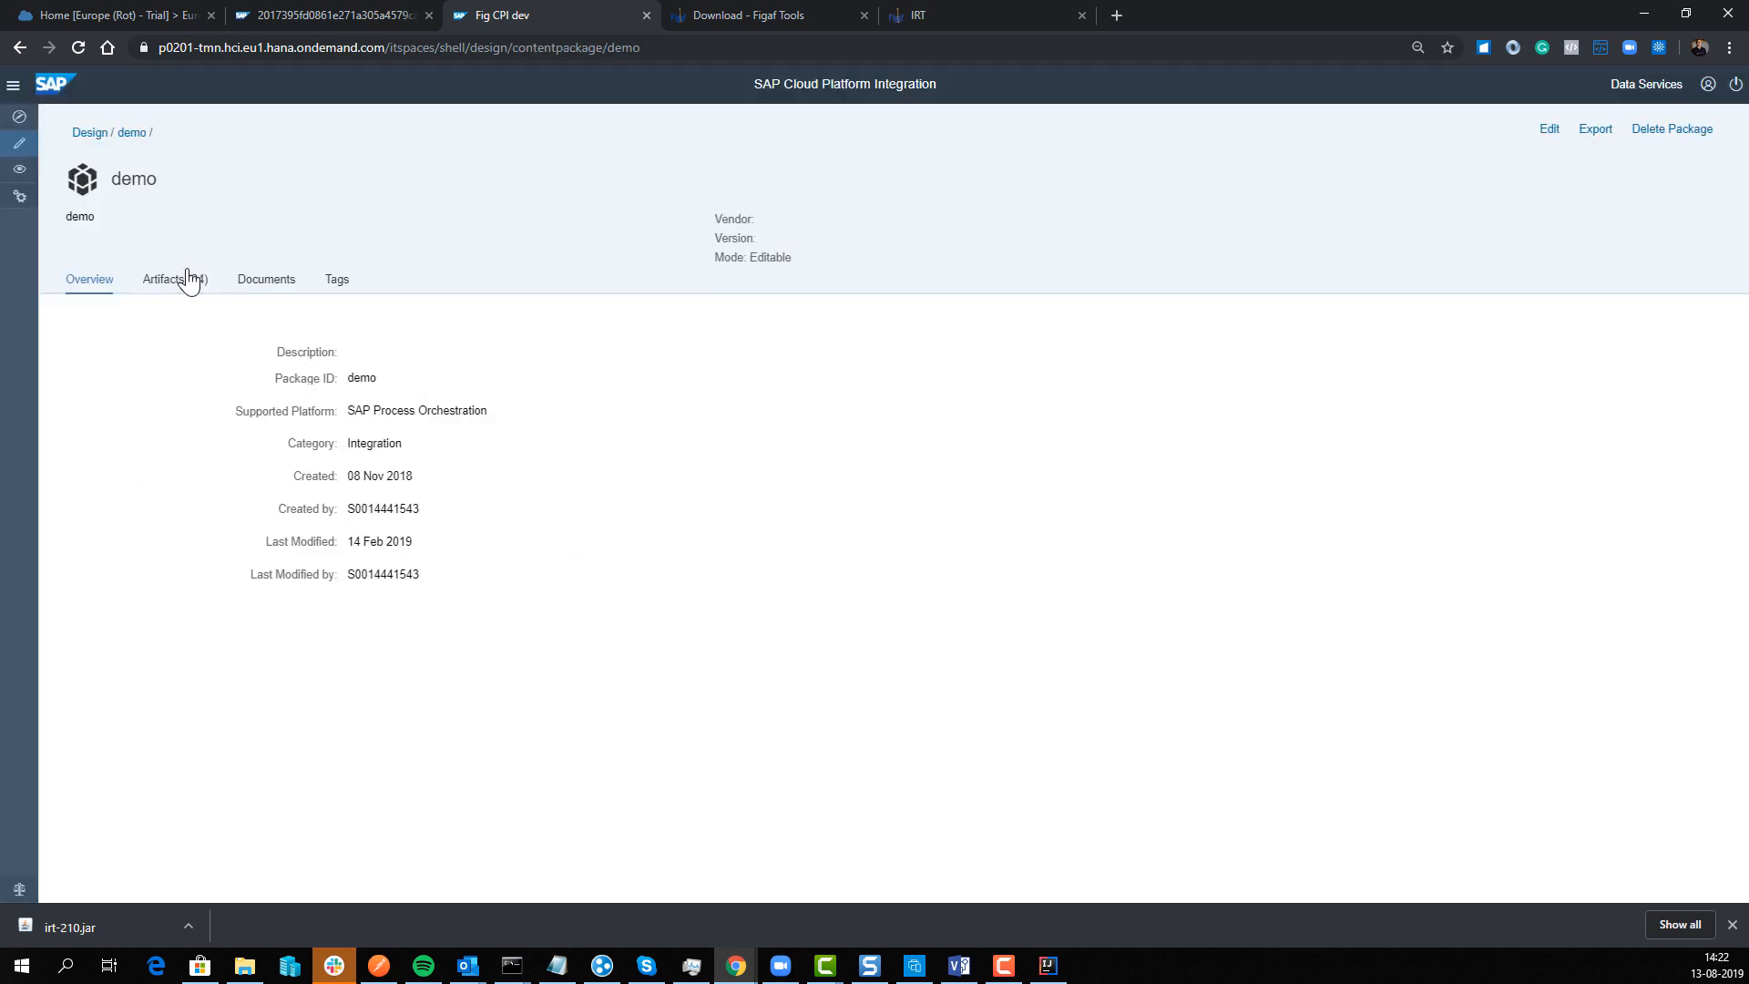
click(182, 279)
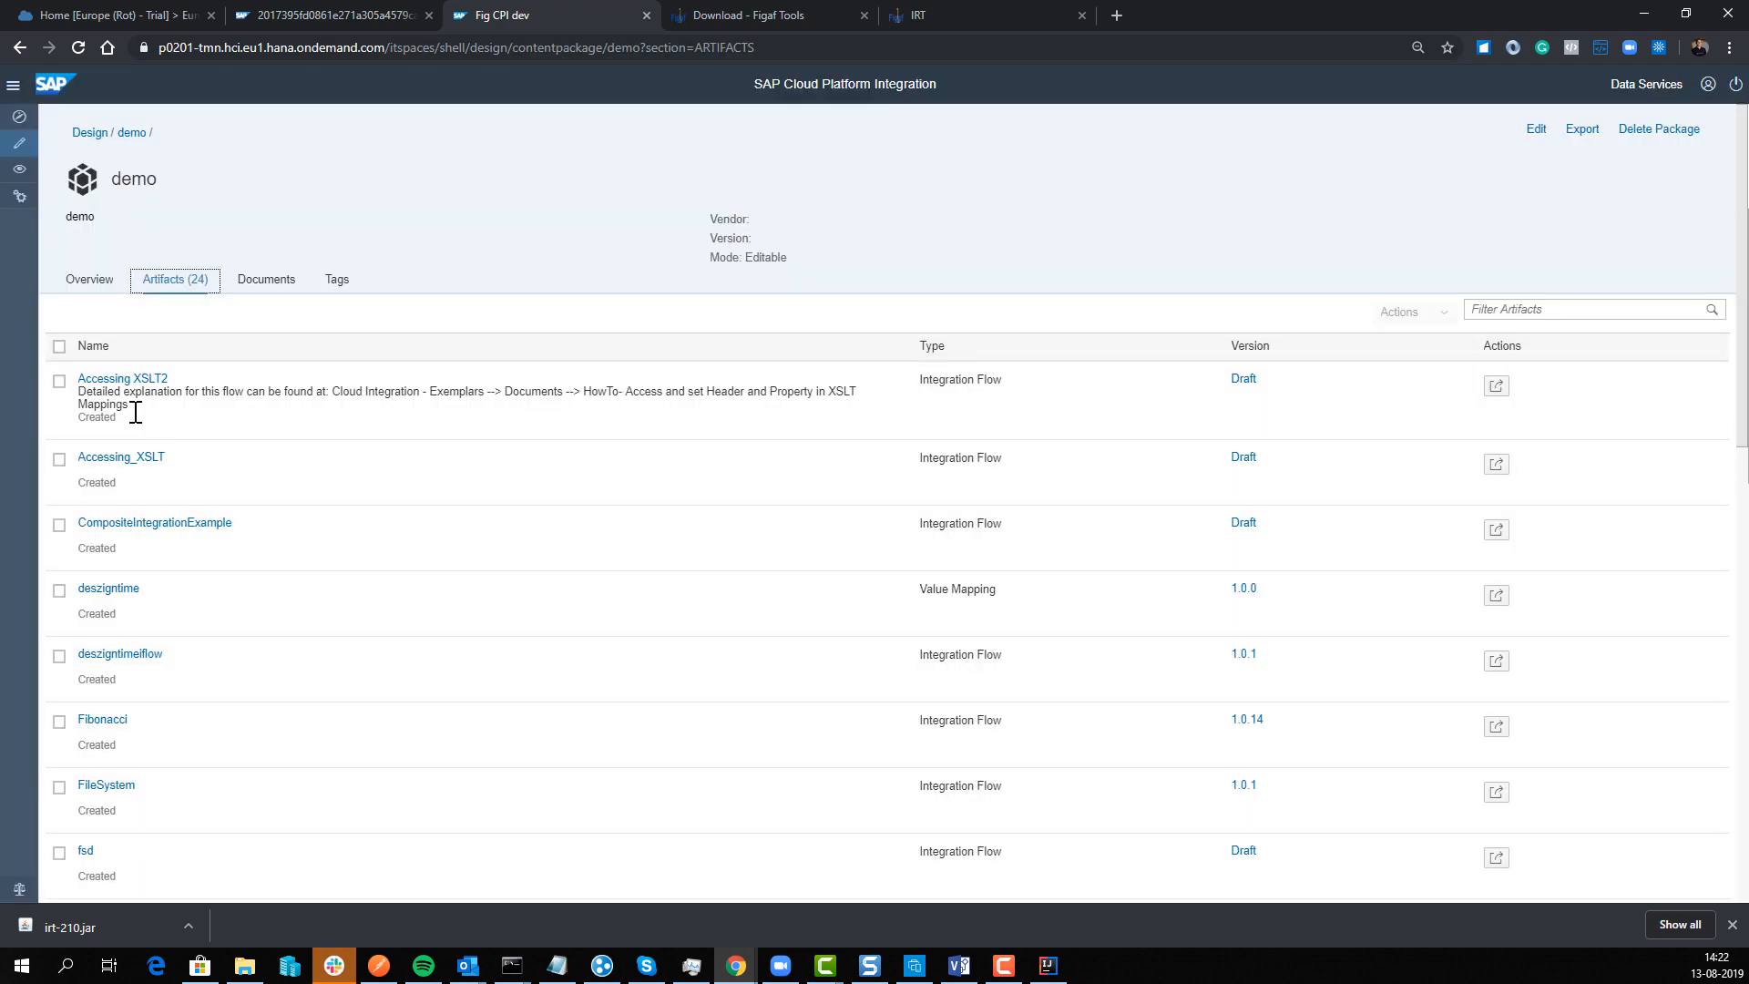
scroll(137, 706, down, 3)
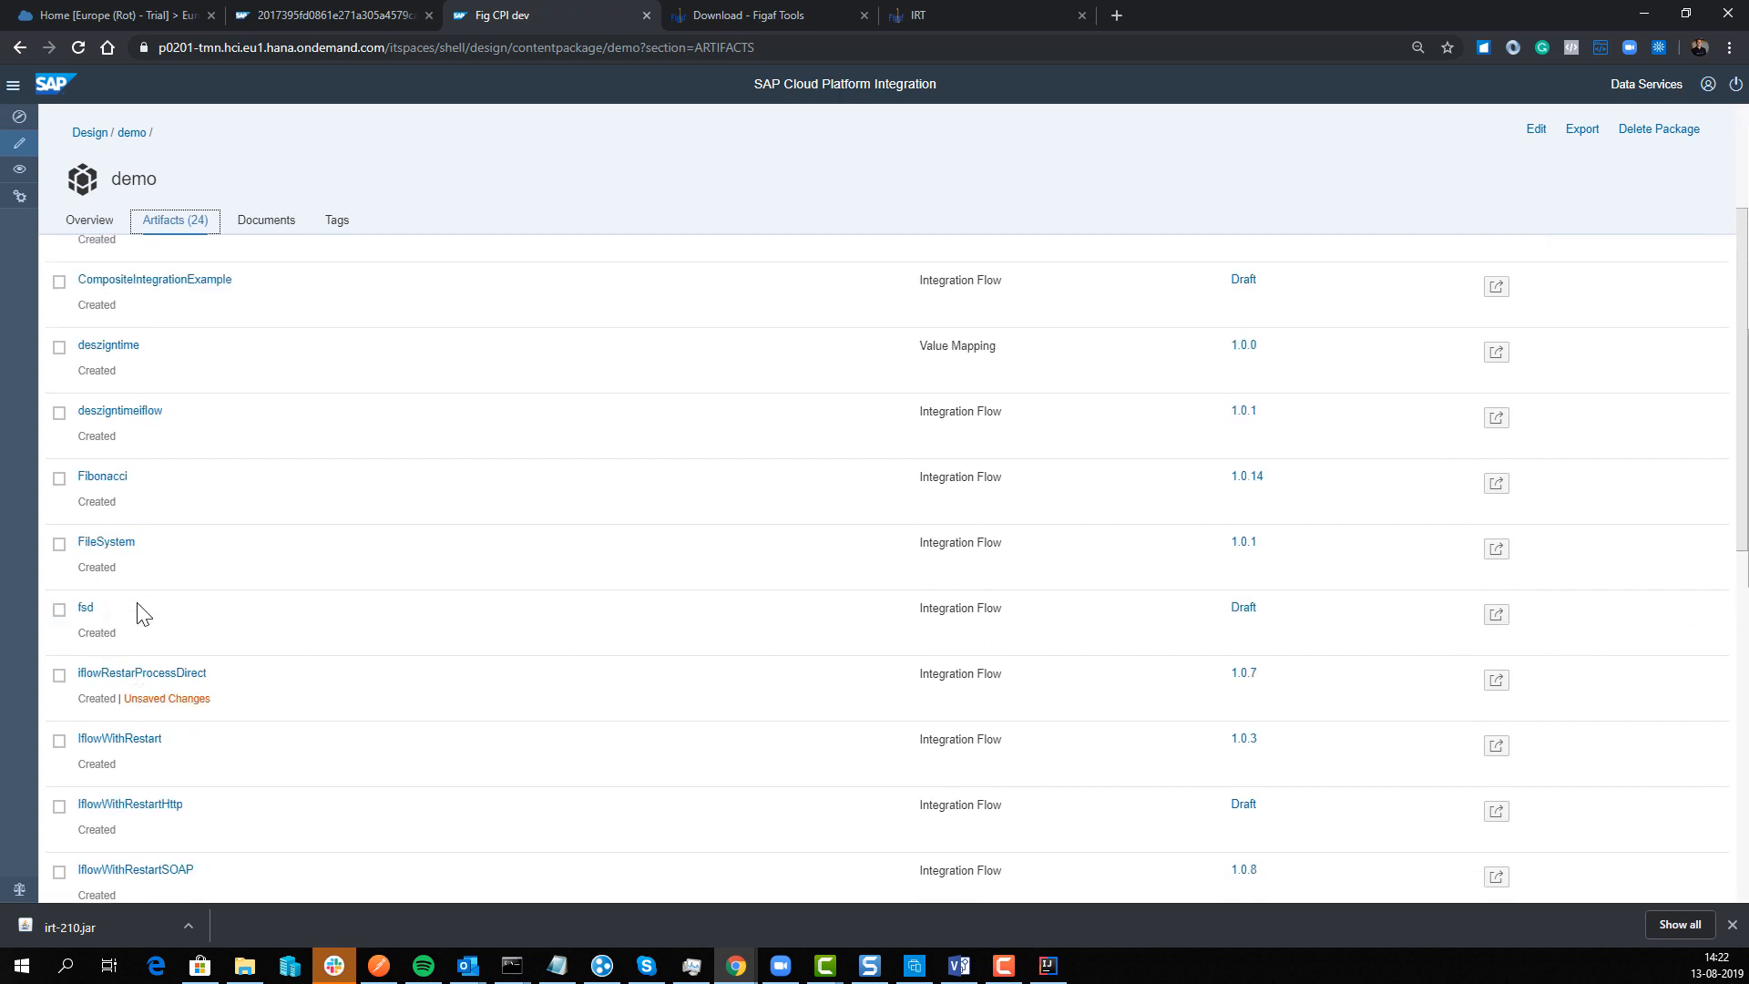
click(86, 607)
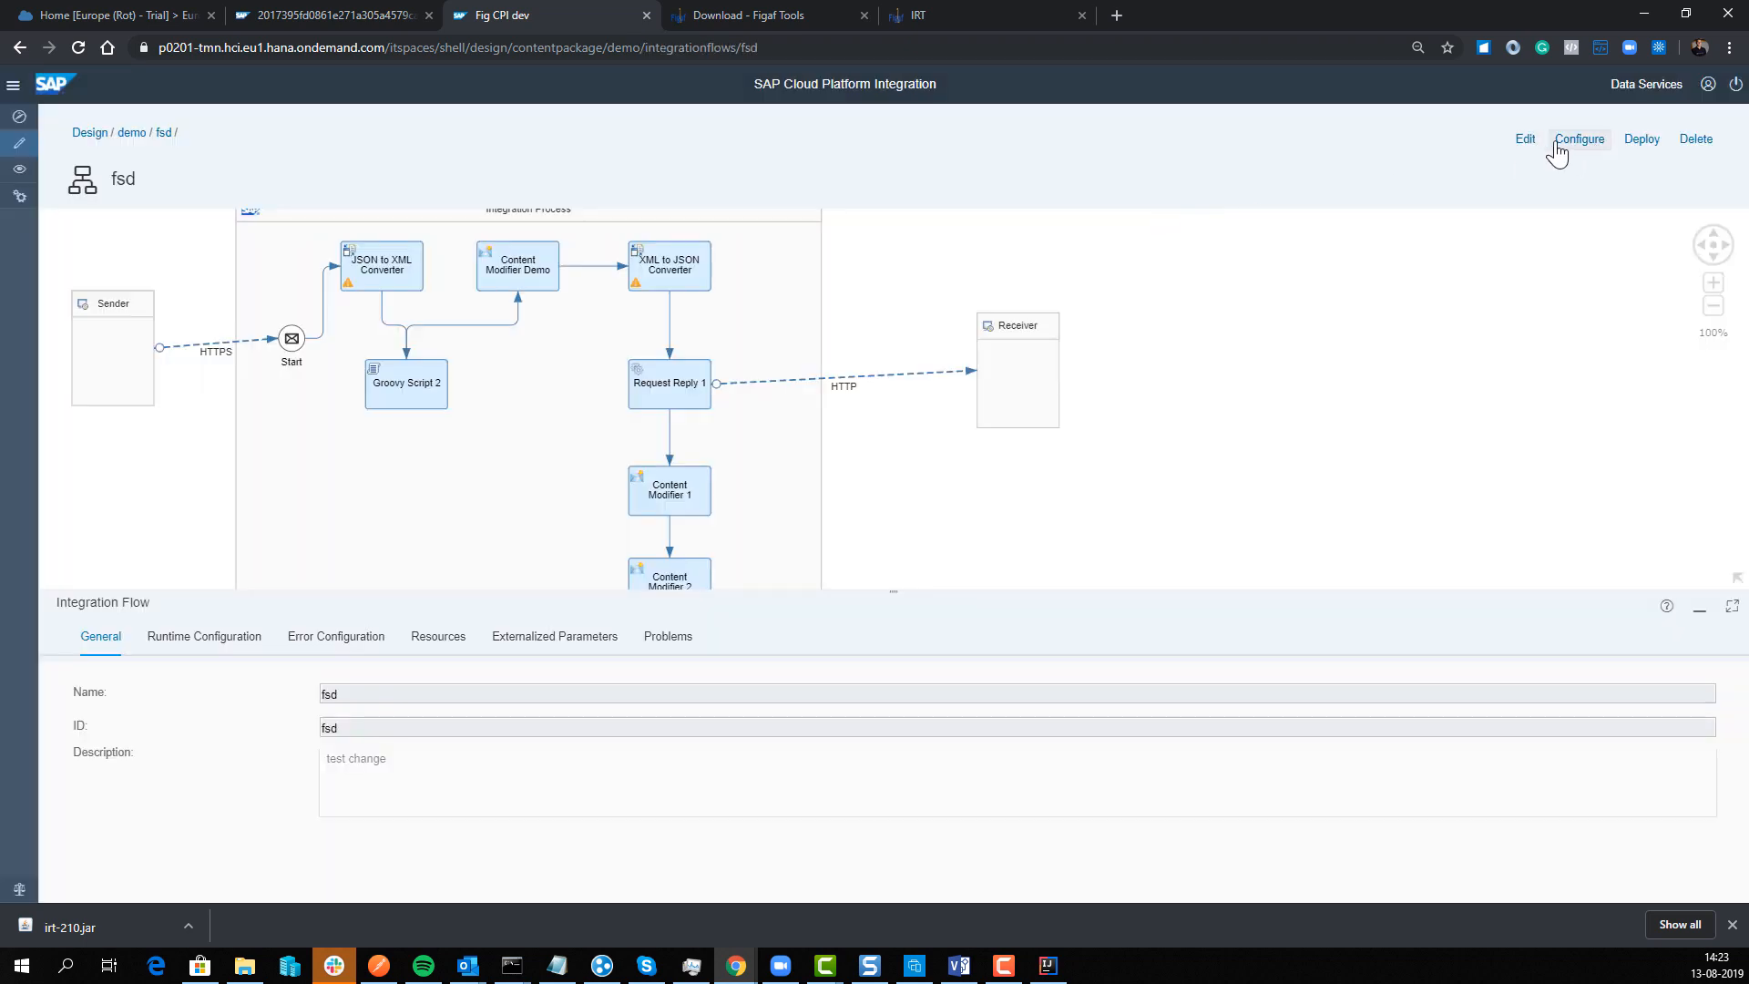
click(1534, 146)
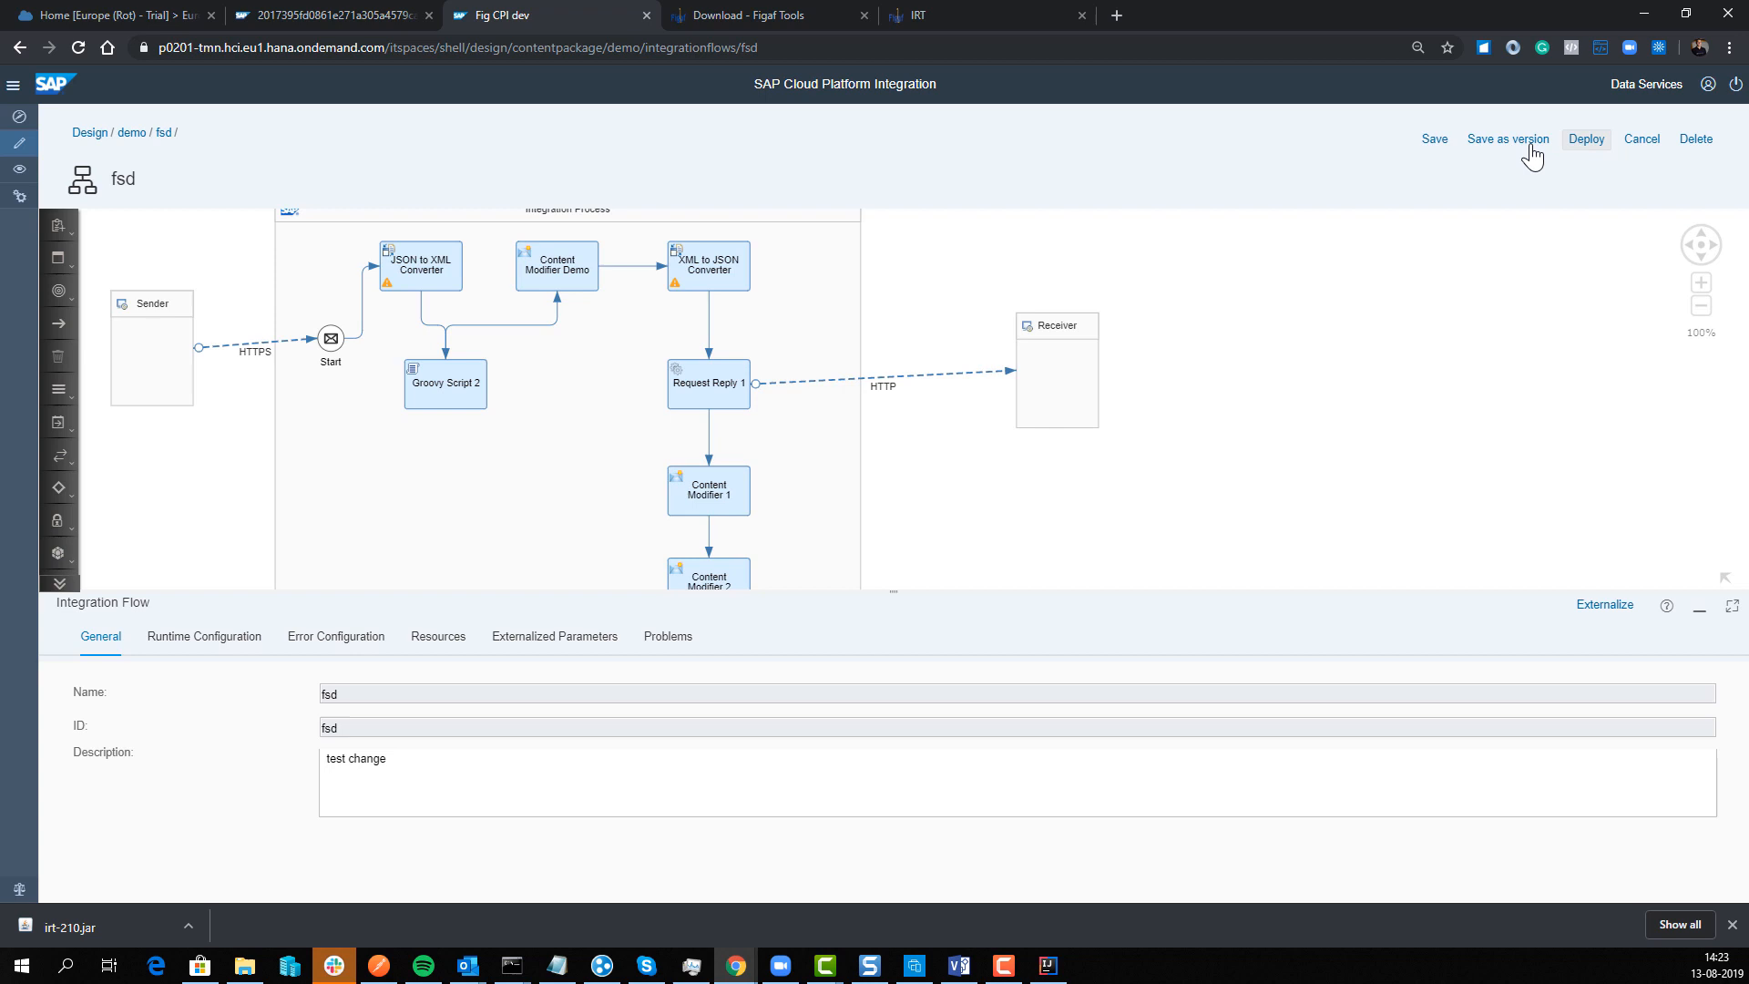
click(1508, 144)
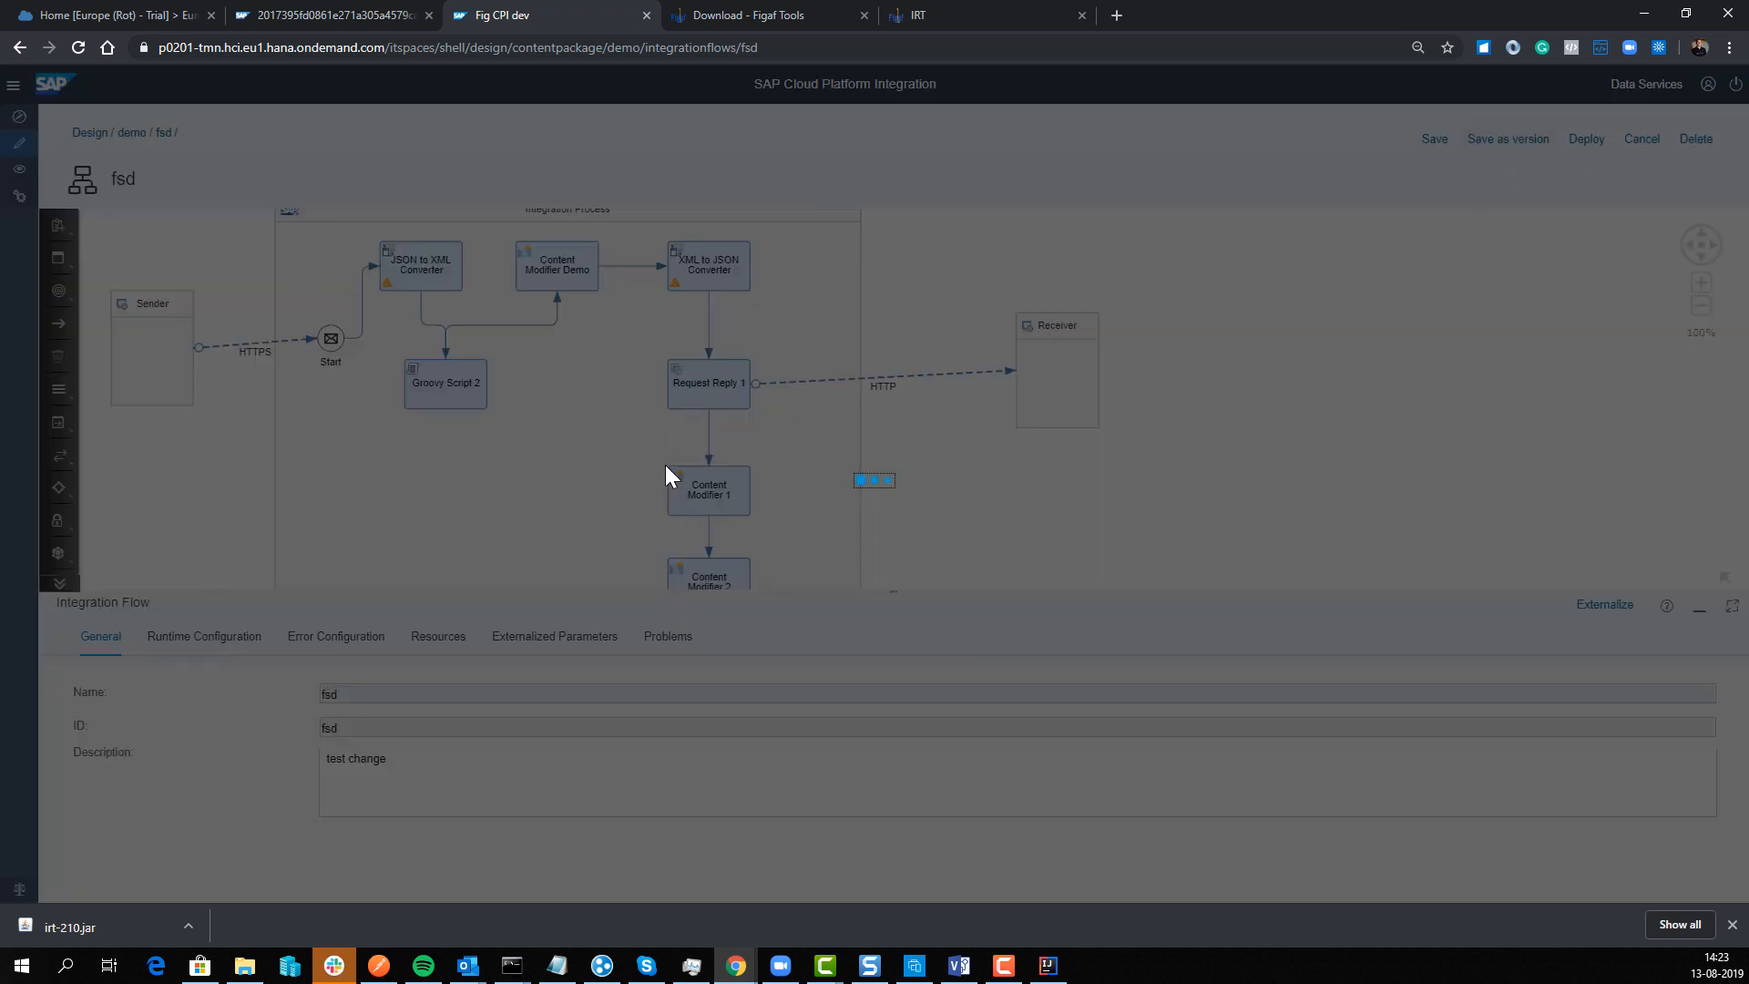
click(1008, 571)
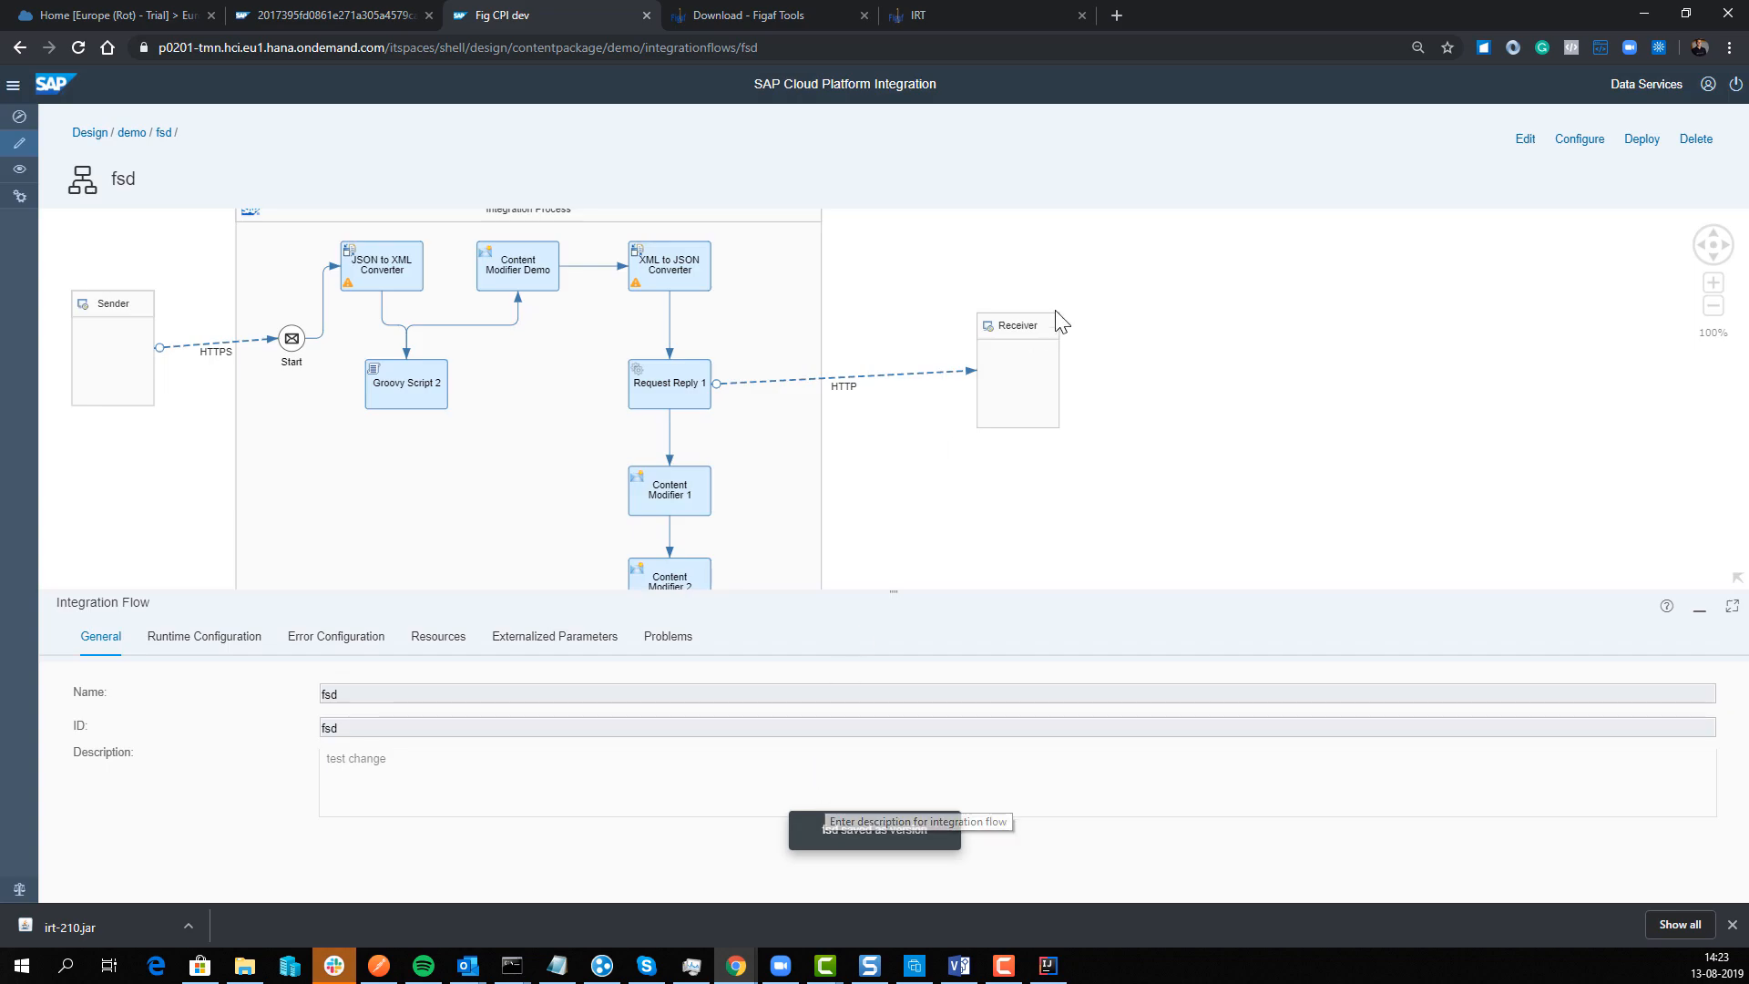
Step: Synchronize IRT's tracked objects, refreshing until all 755 objects finish, then close the results
click(947, 26)
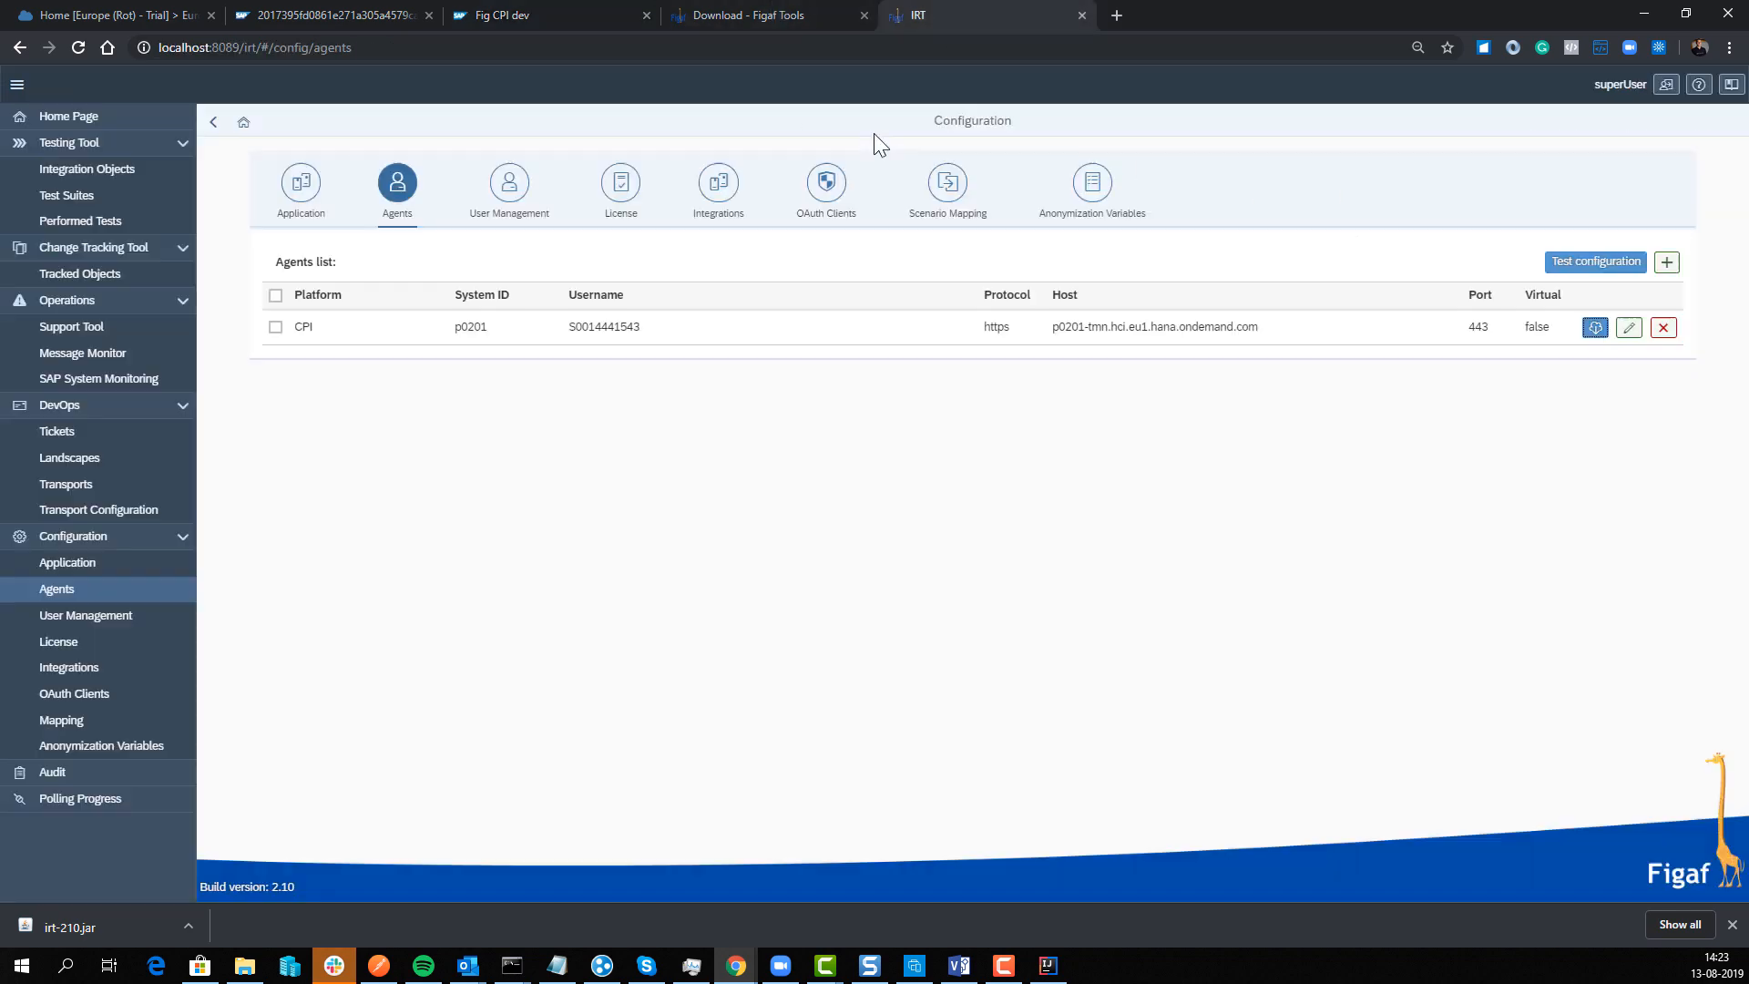
click(101, 277)
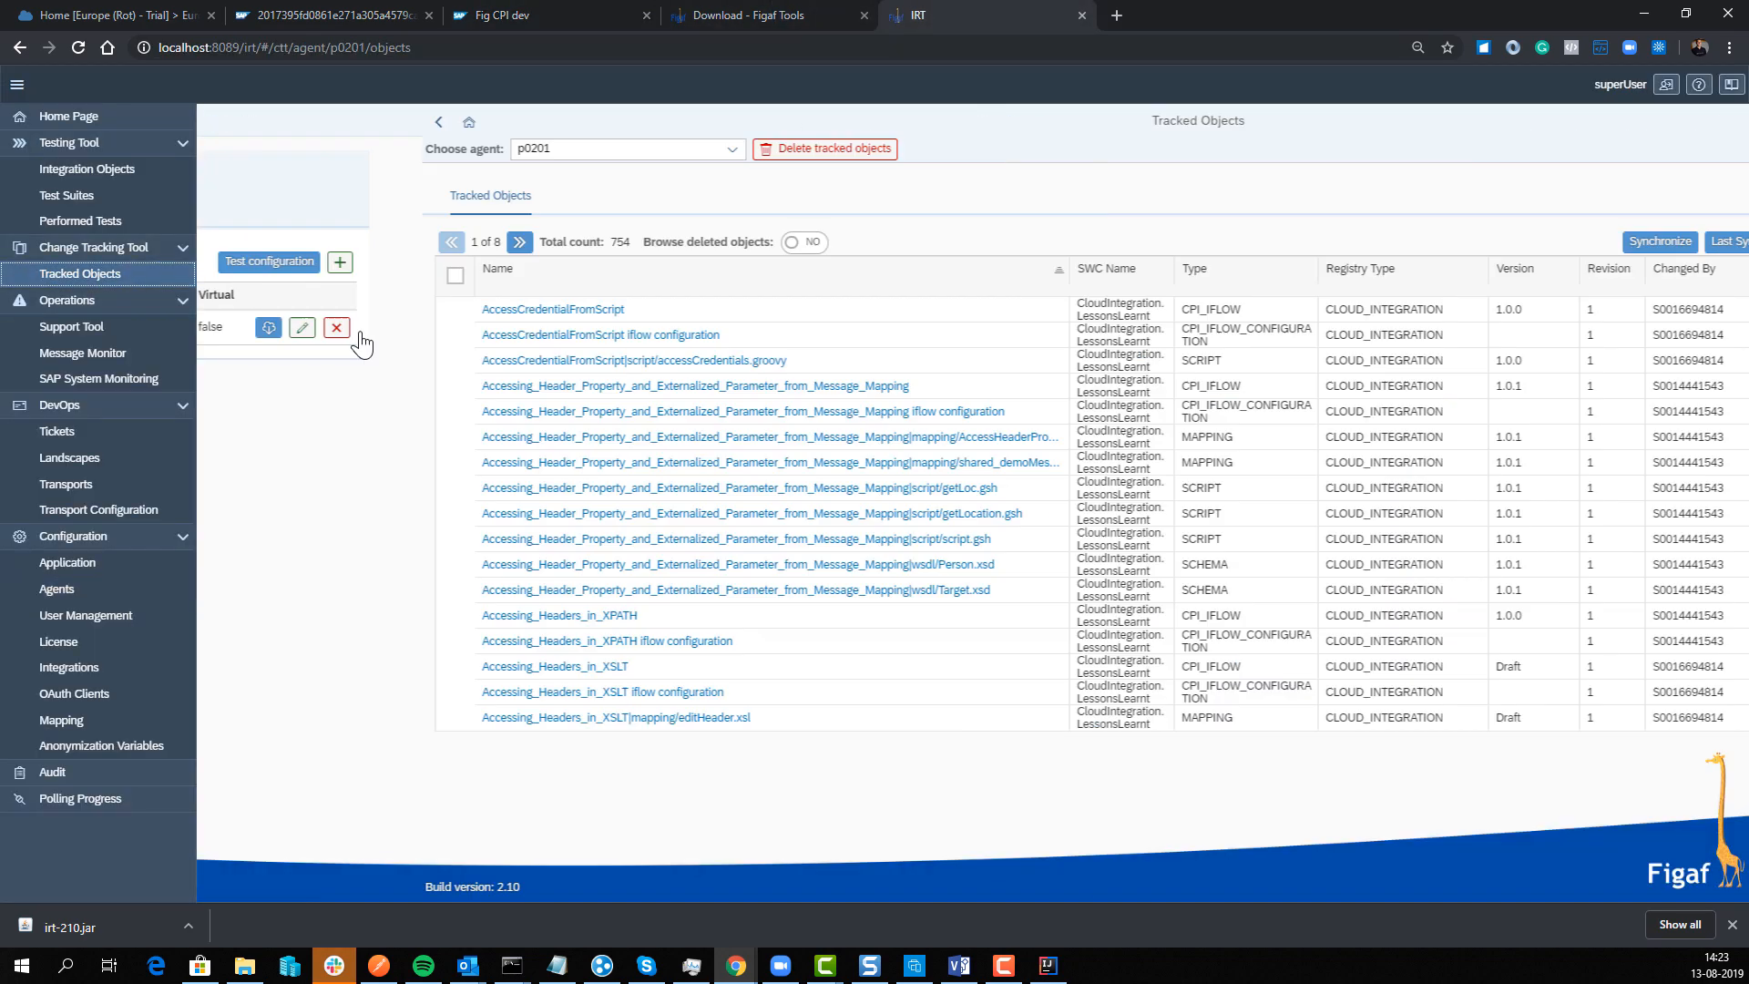
click(1461, 244)
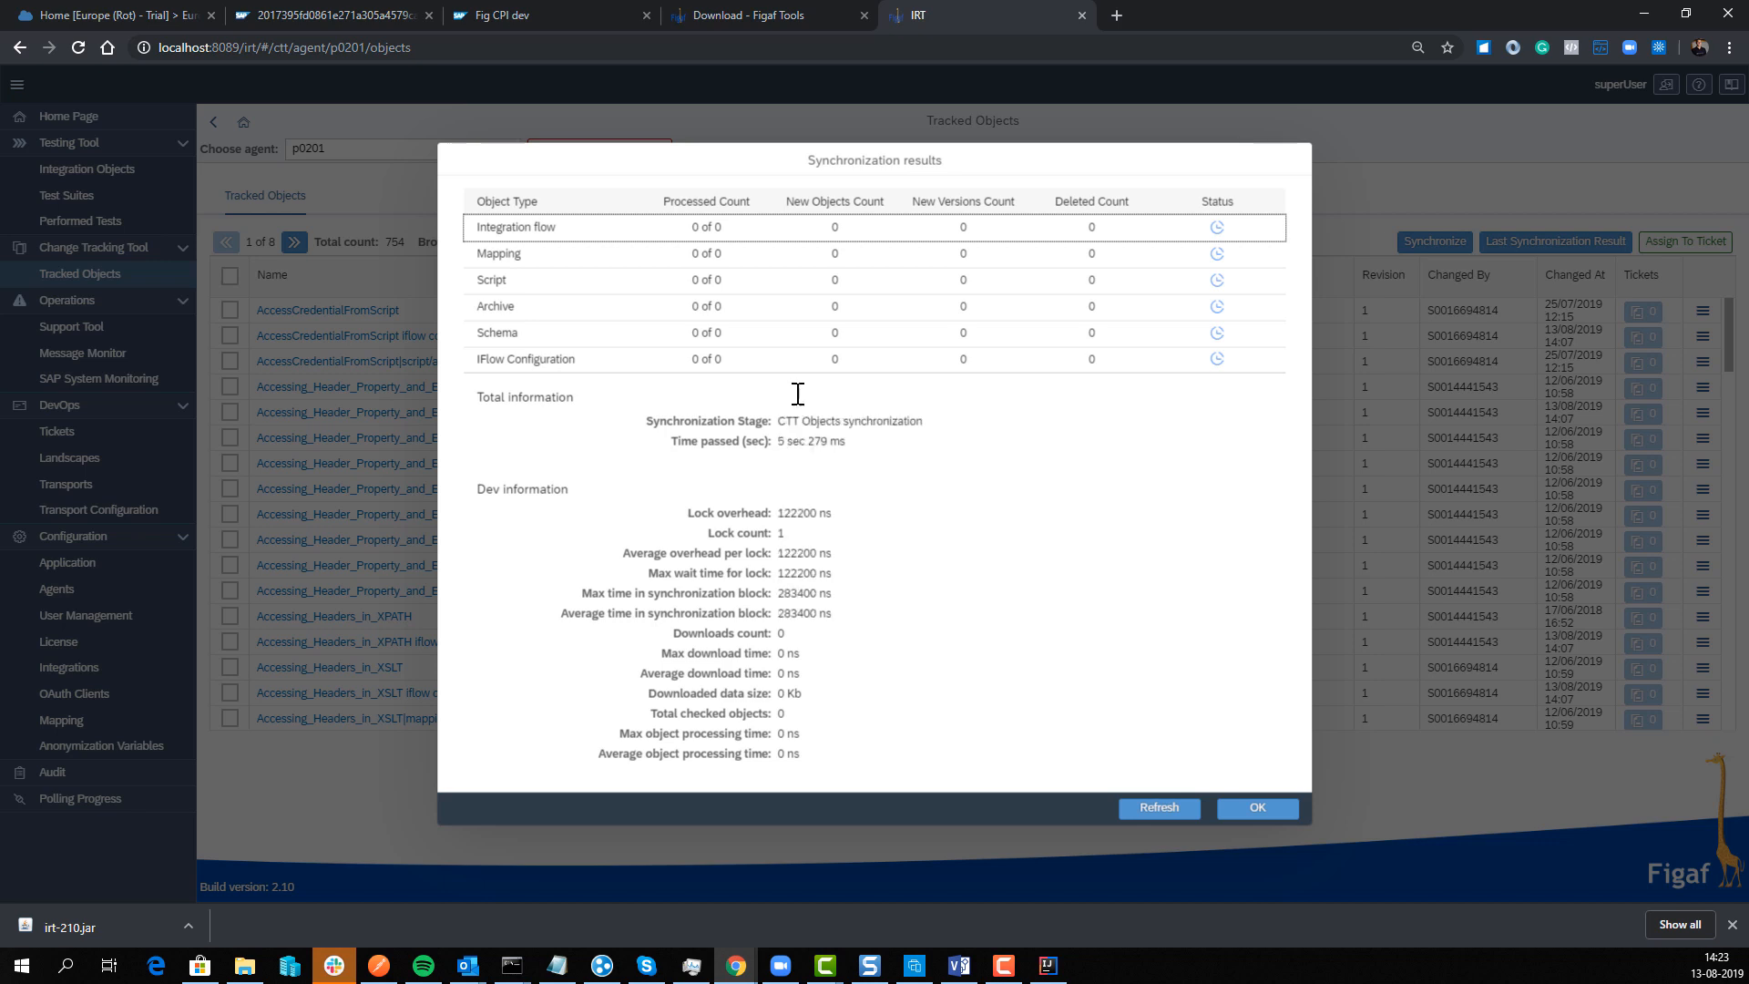
click(1159, 809)
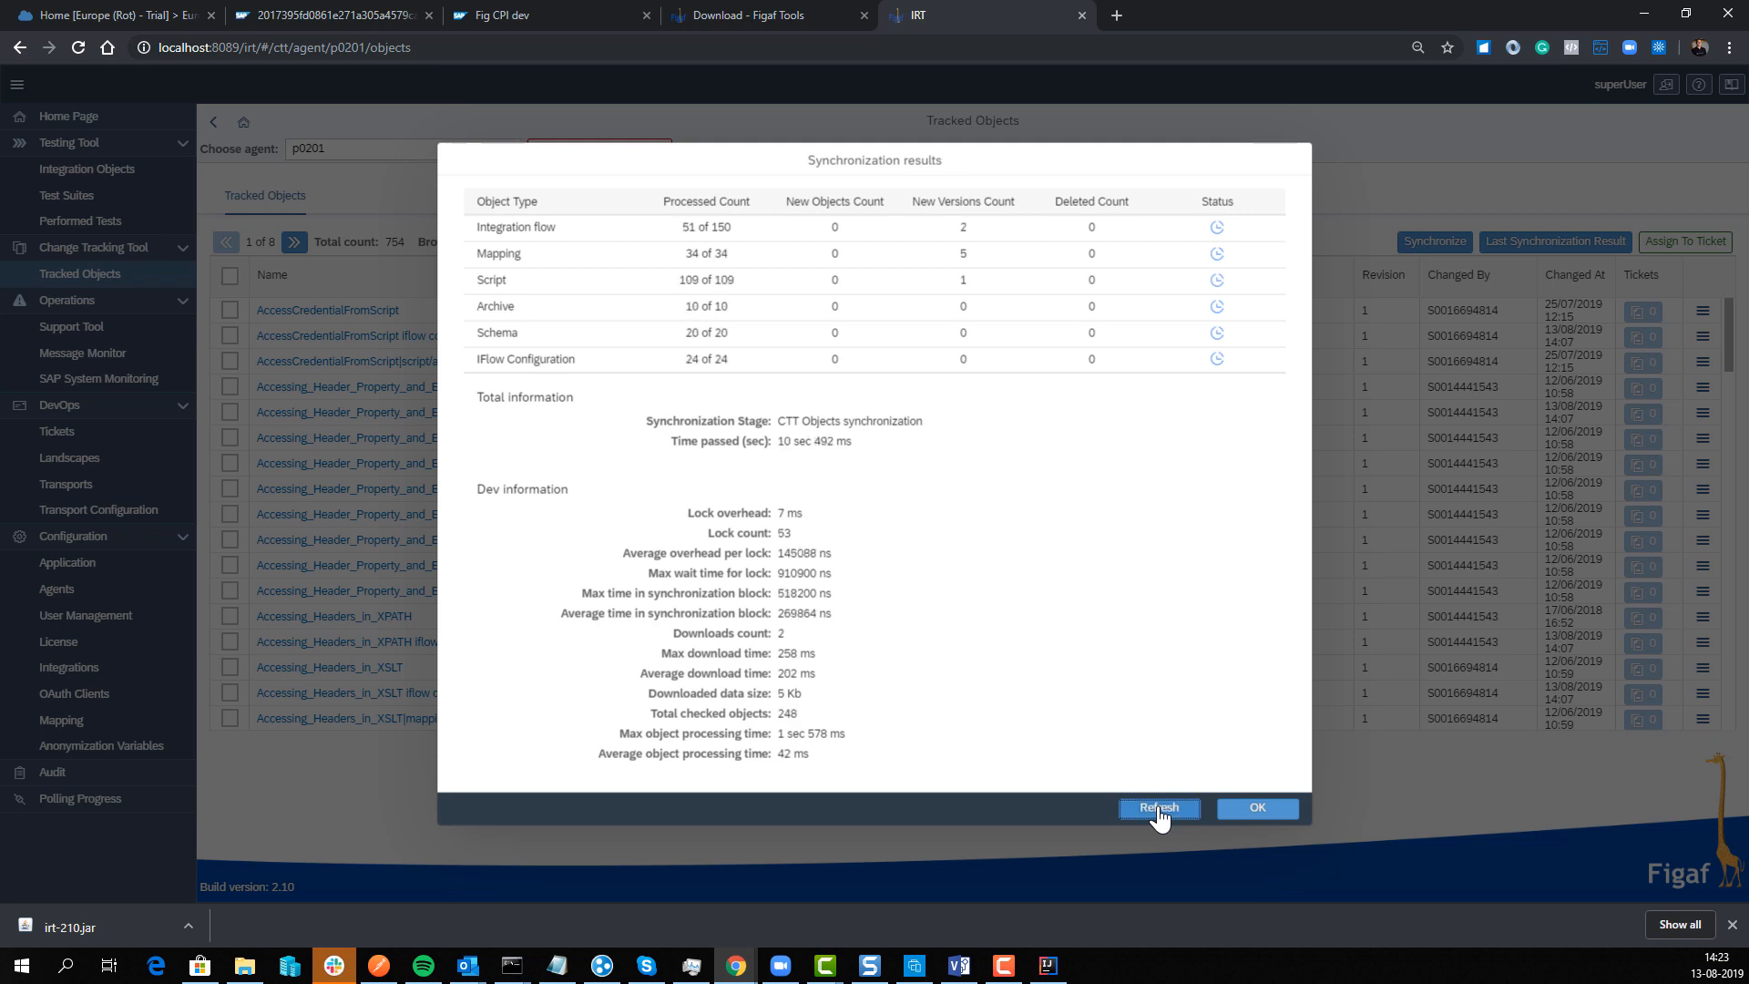
click(1158, 809)
click(1143, 813)
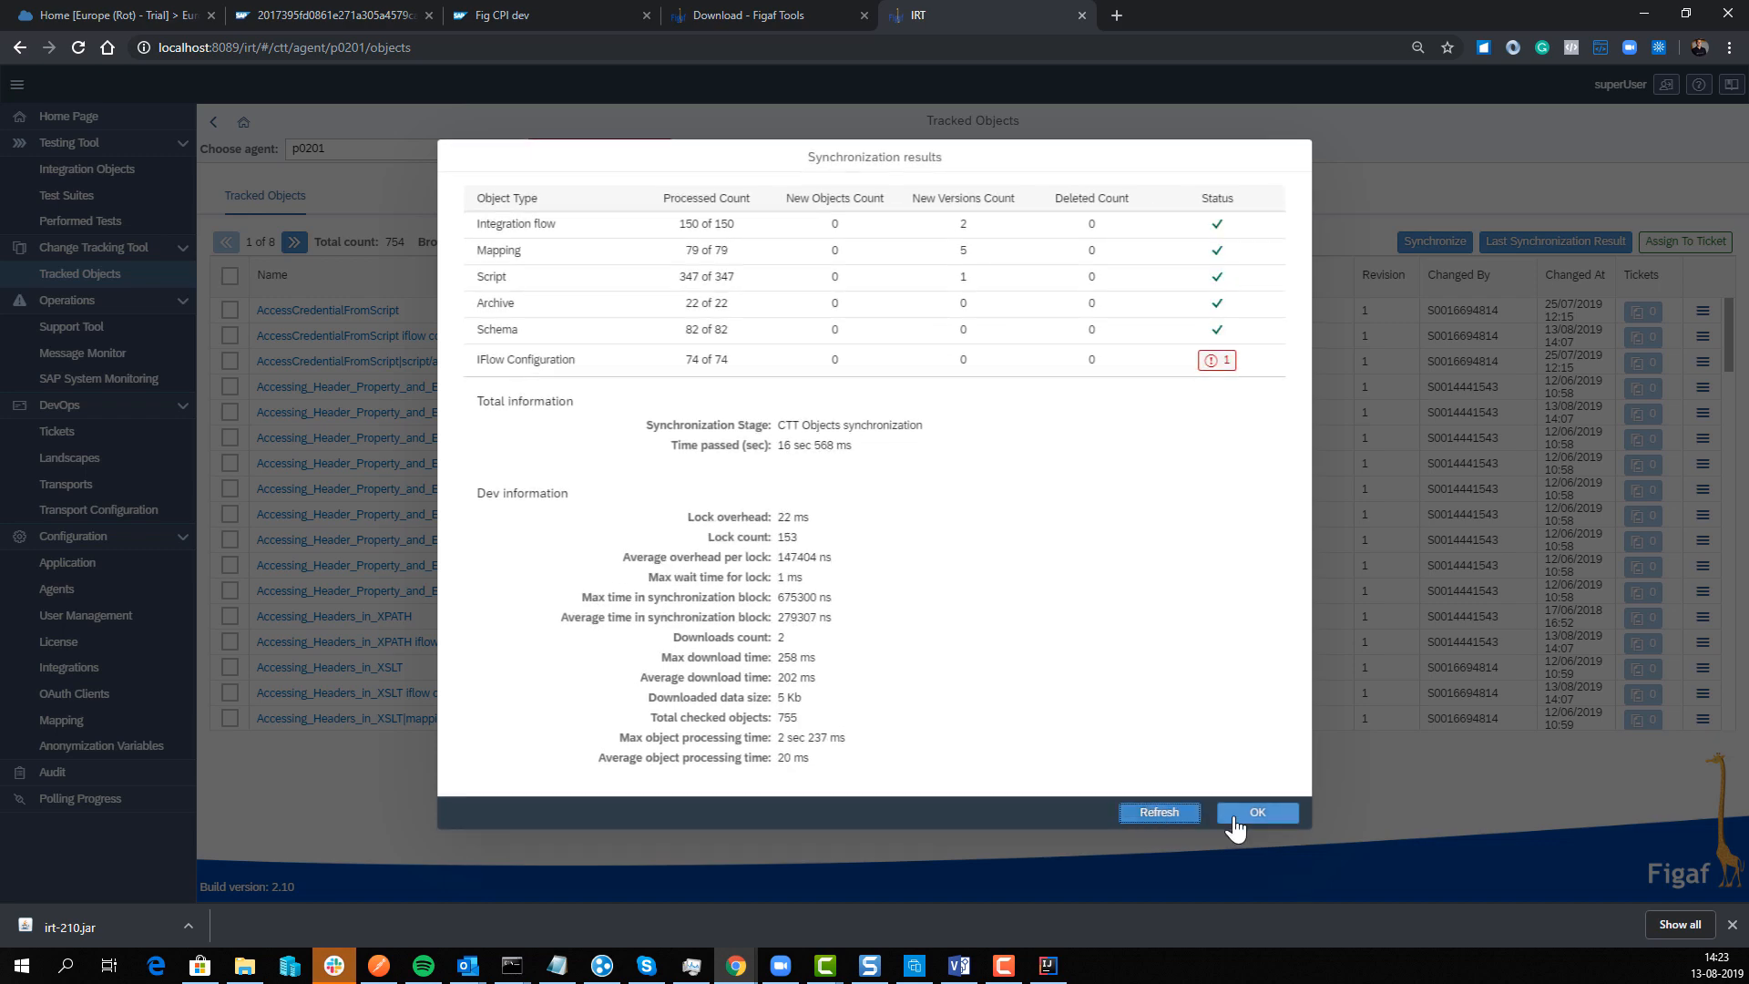
click(1240, 813)
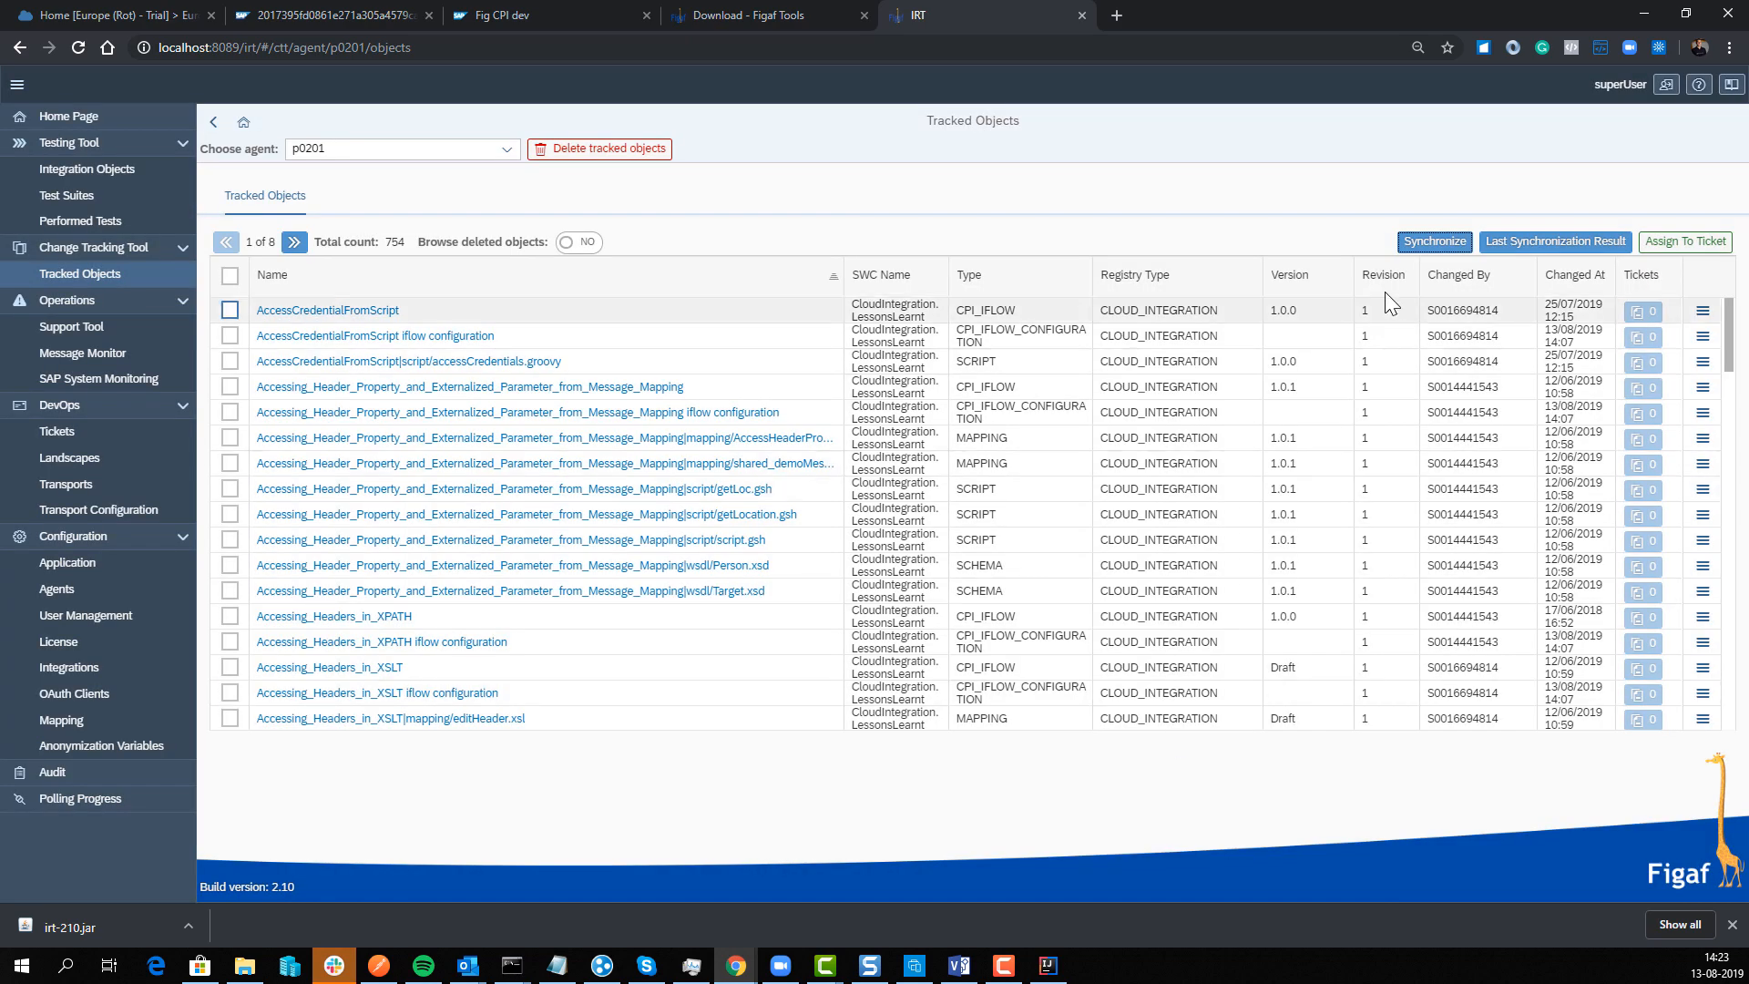
Step: Reload the irtcpi4 repo and review IRT's commit updating Accessing_XSLT and fsd (12 files)
click(377, 20)
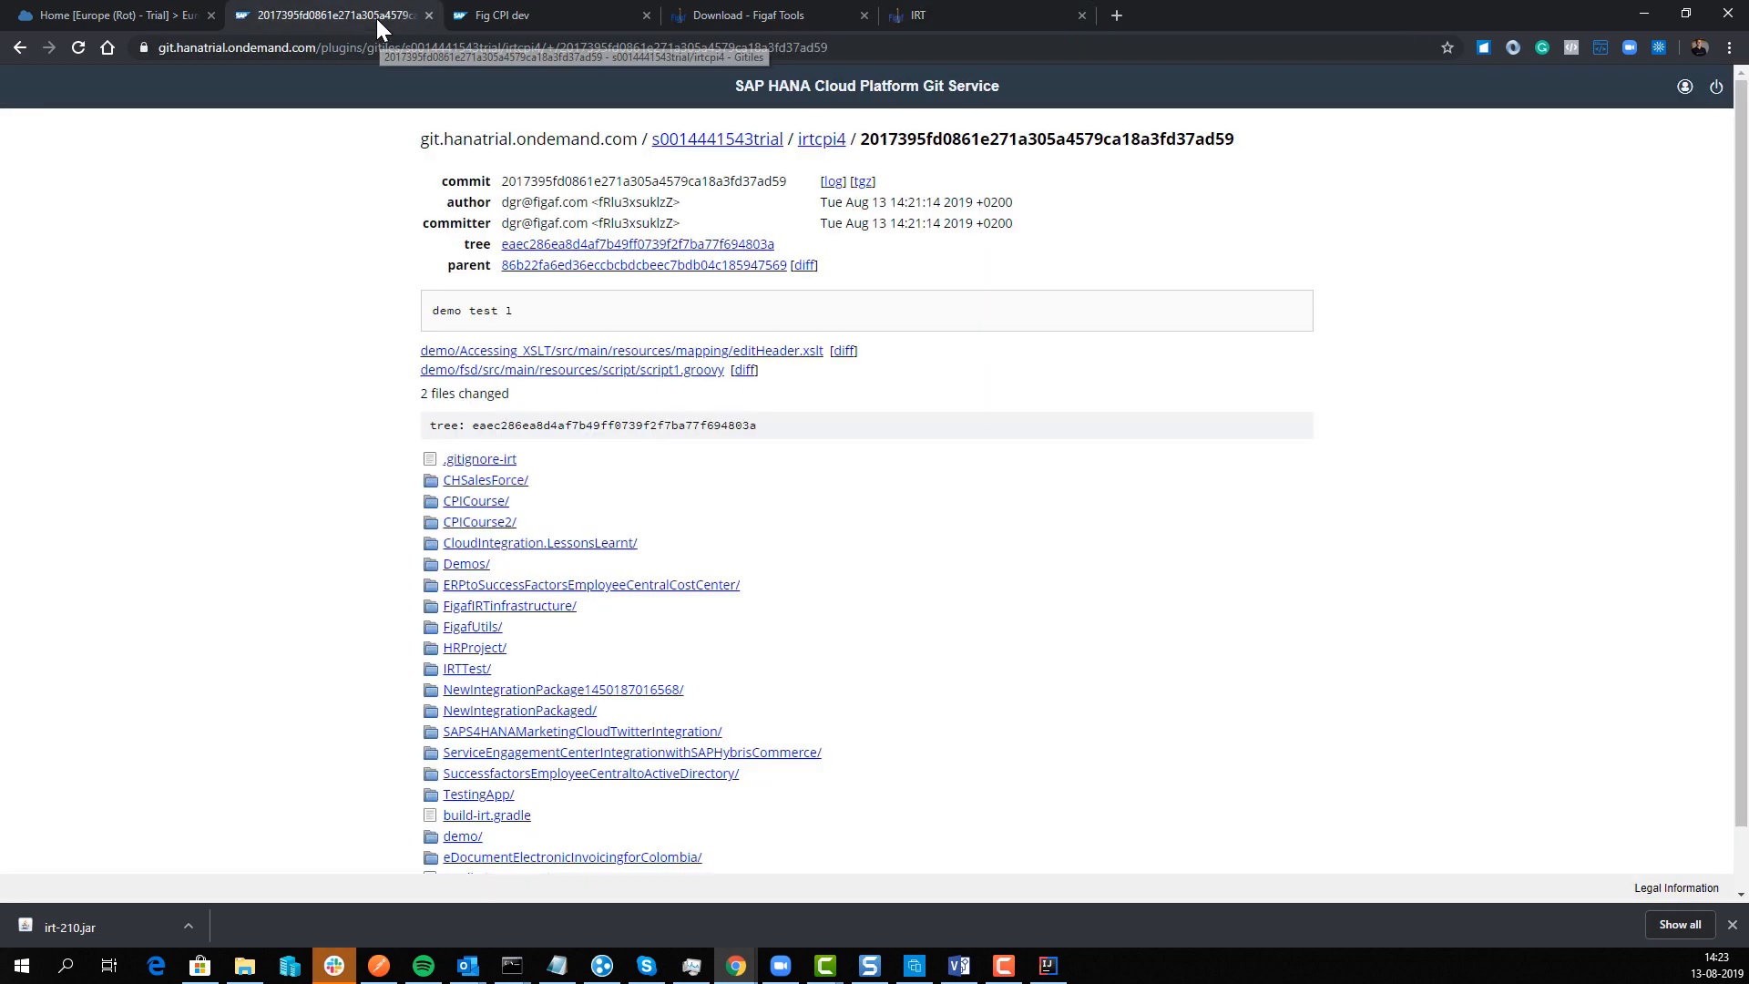
click(25, 47)
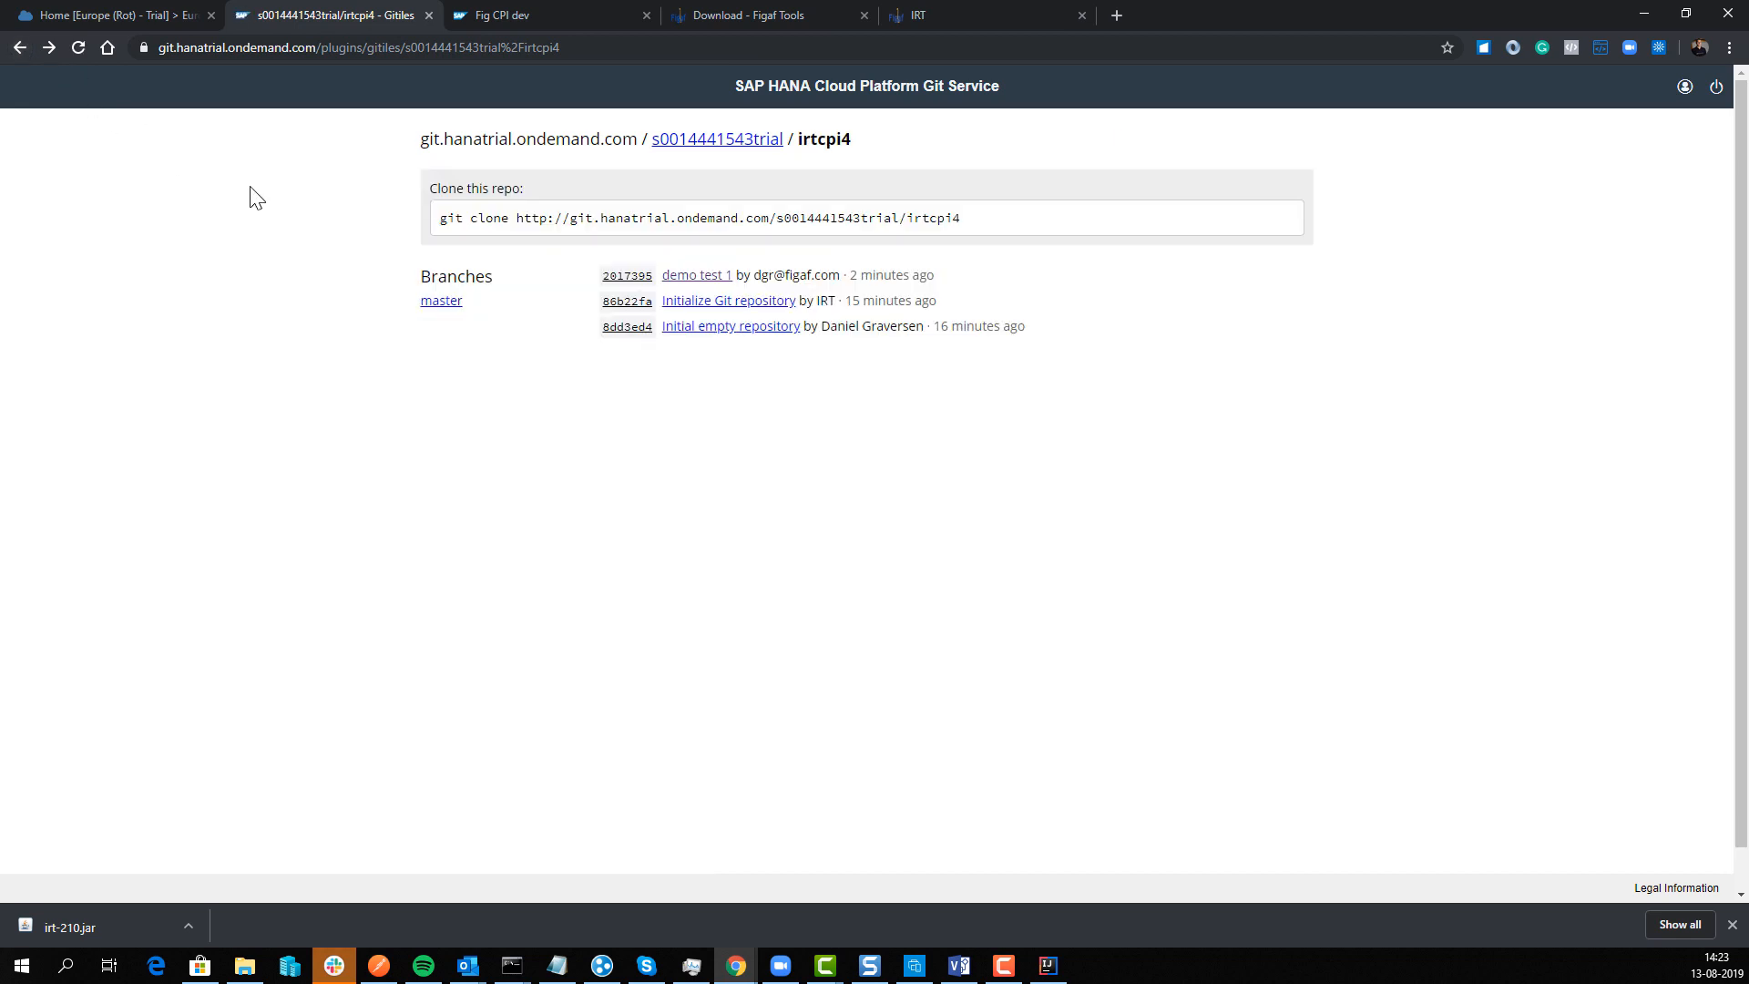
click(79, 47)
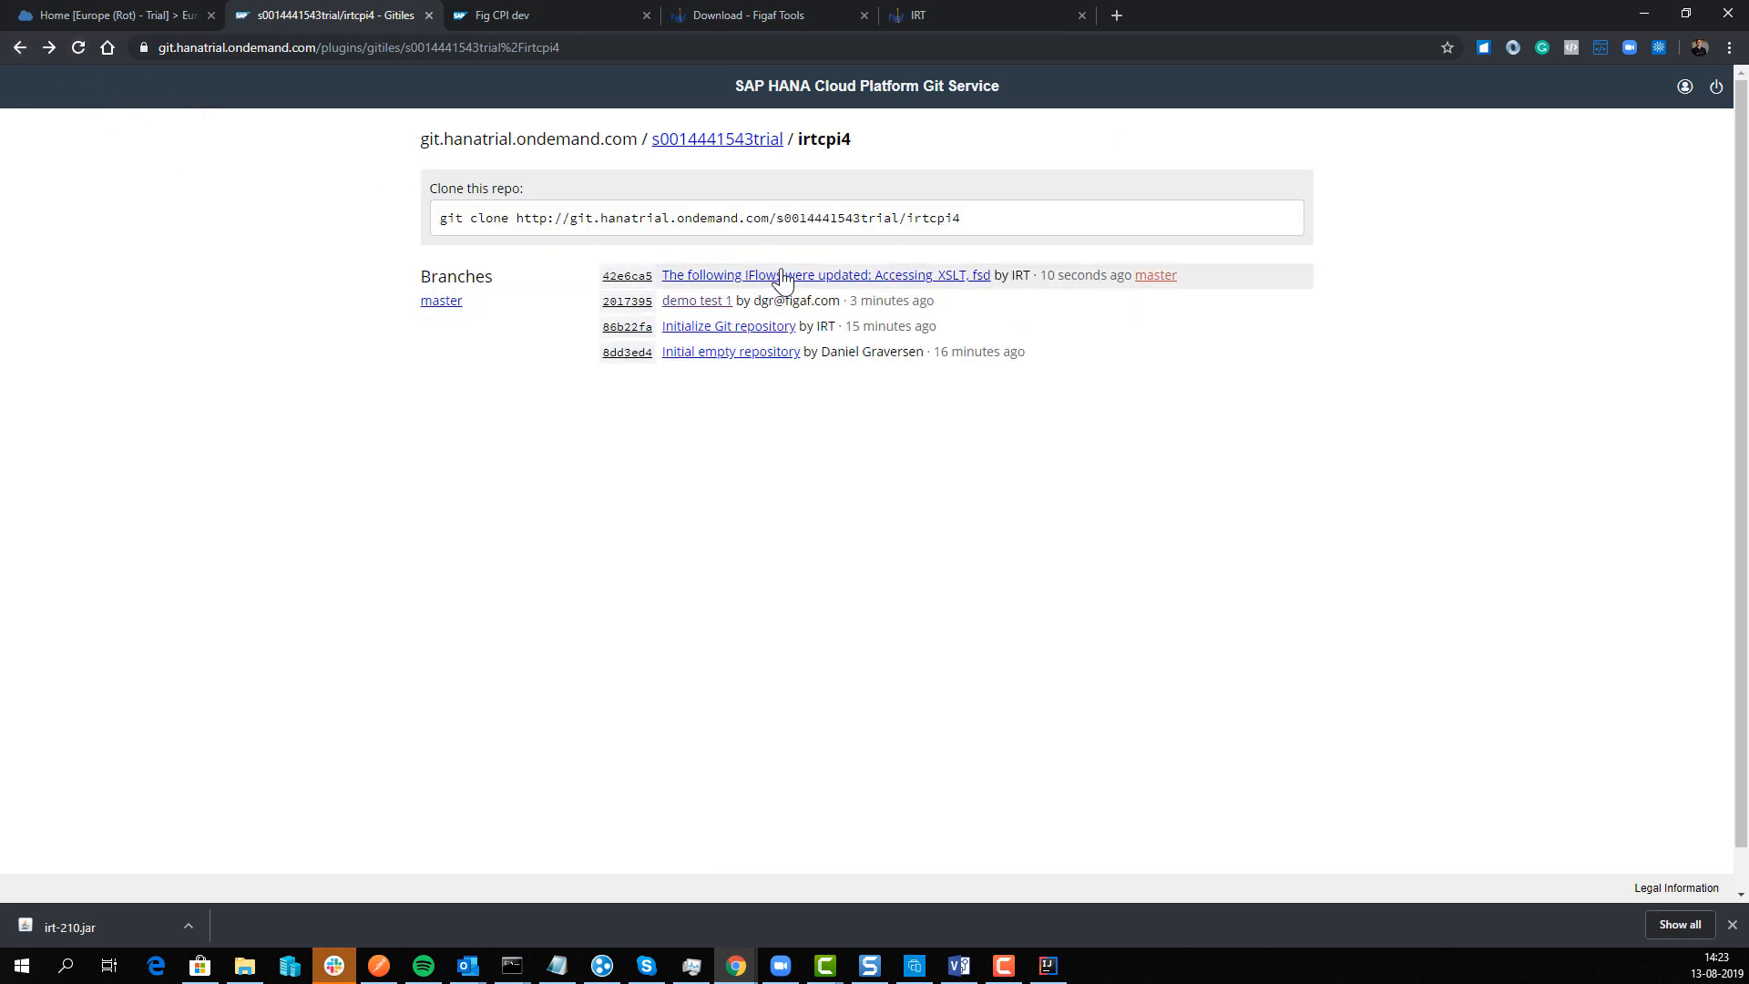
click(819, 276)
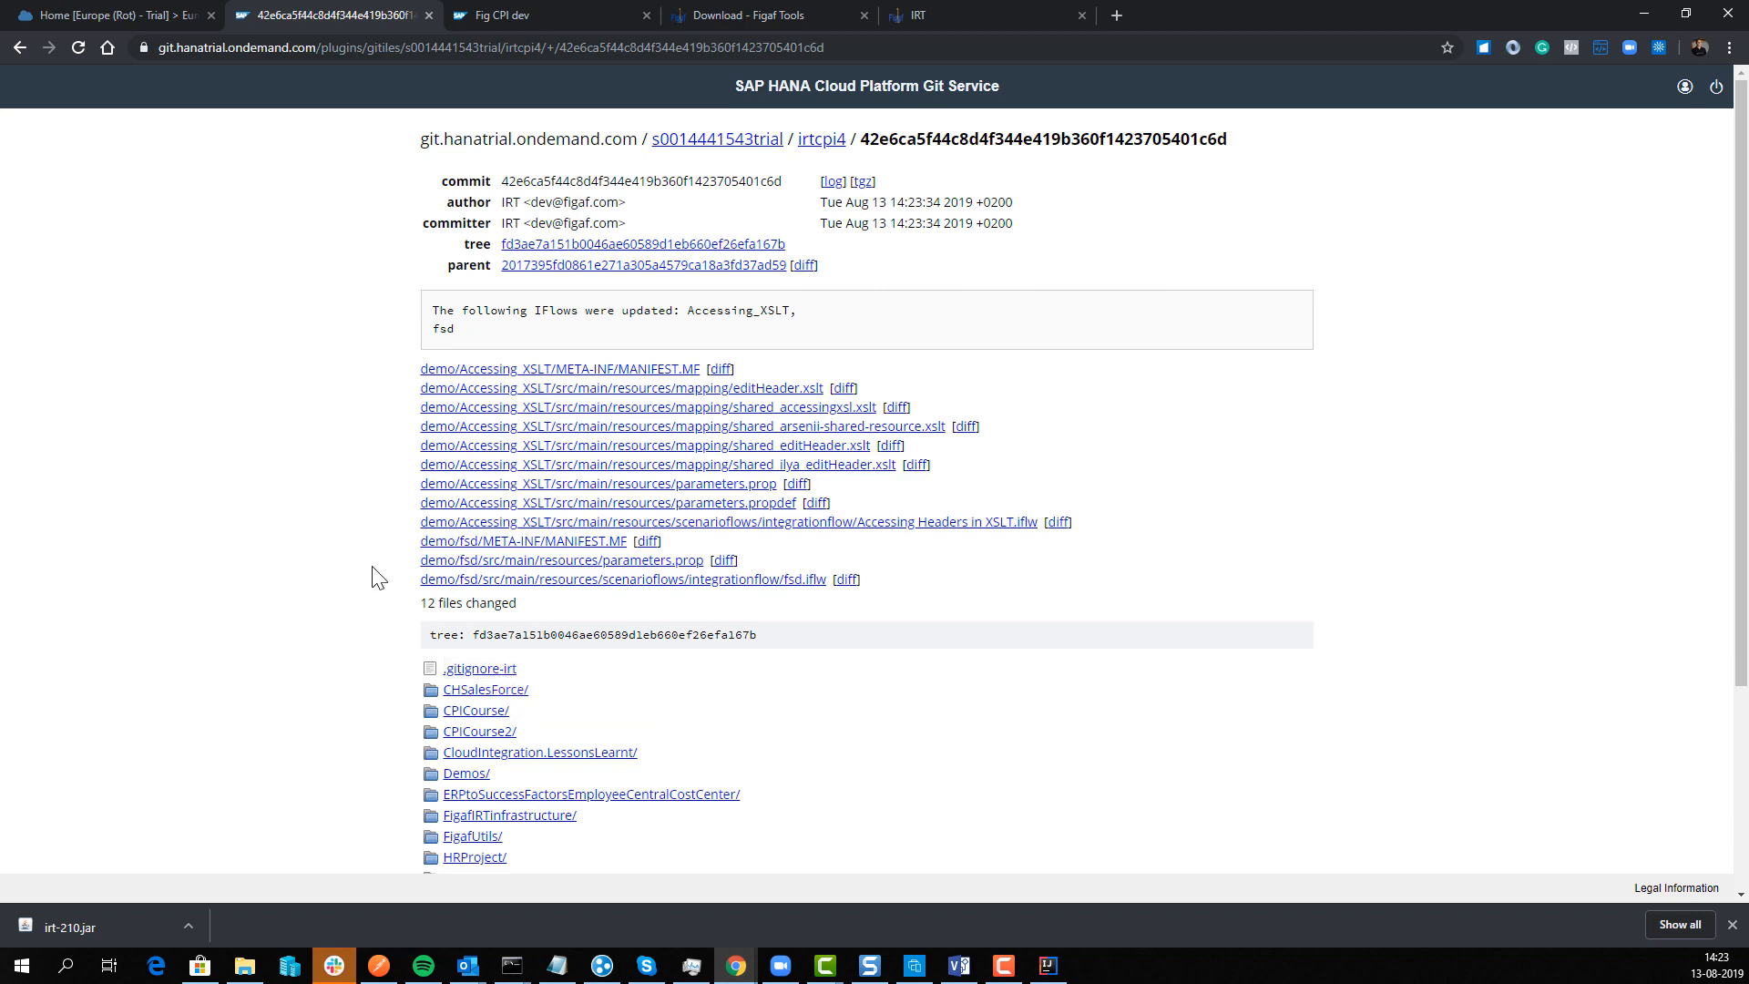
scroll(372, 583, down, 3)
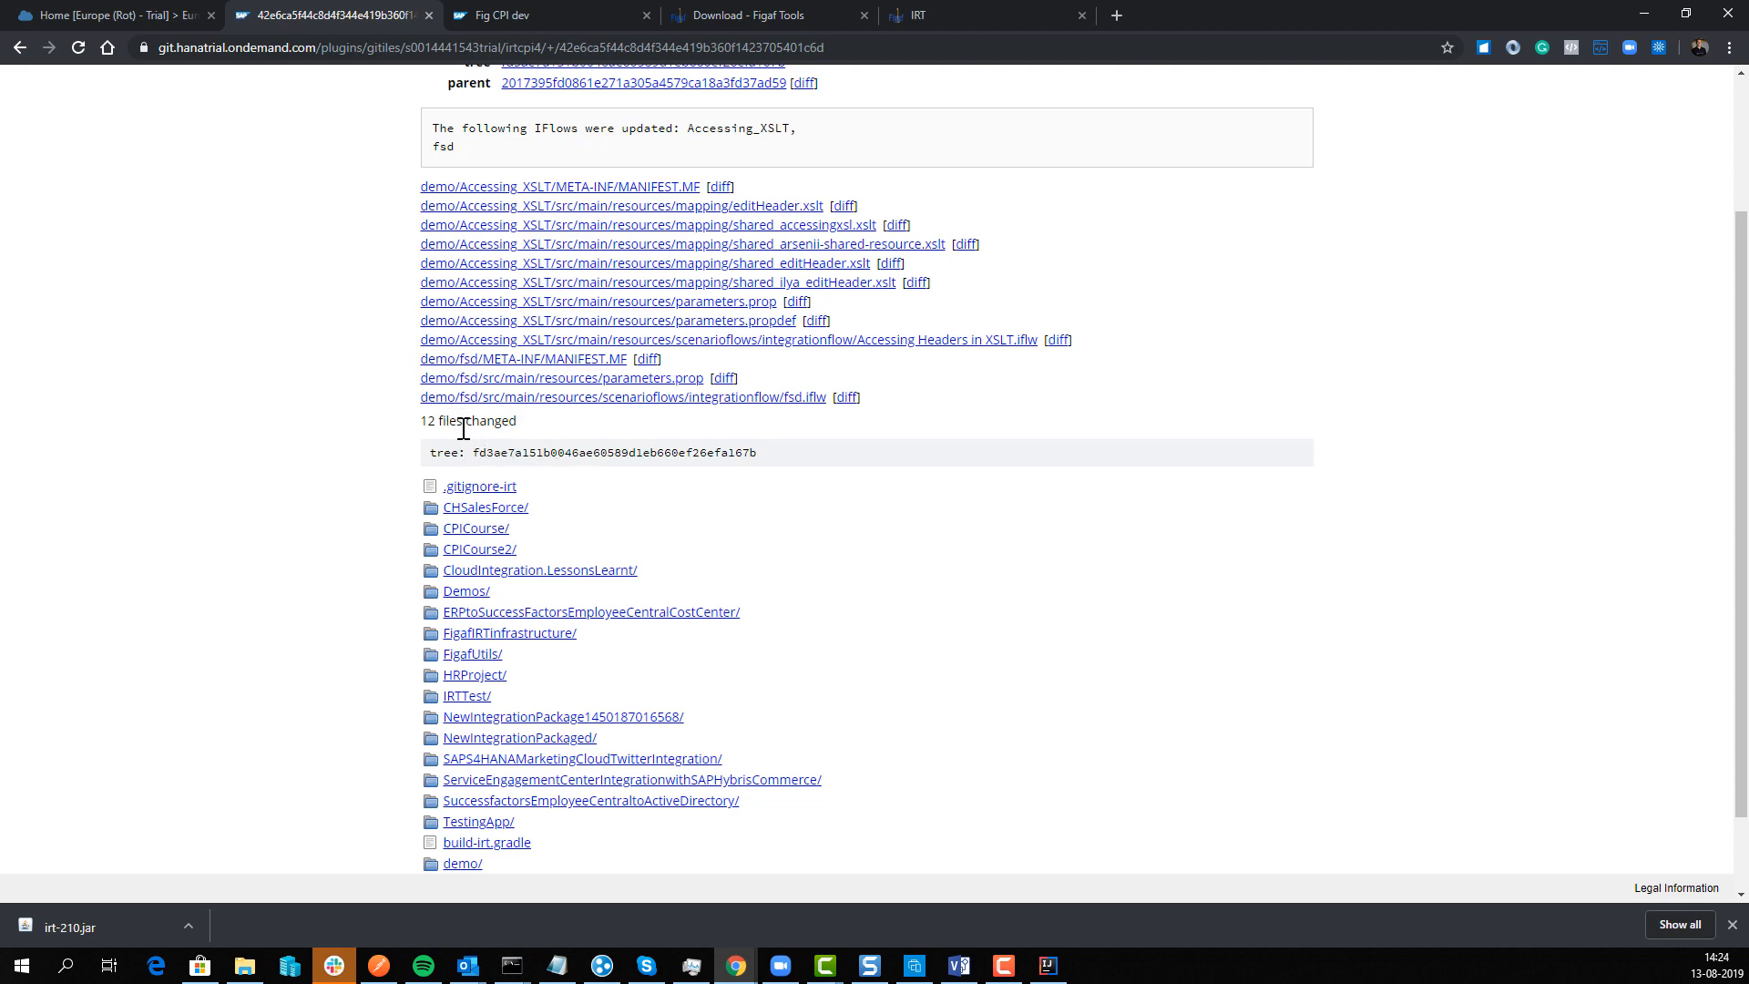
scroll(464, 428, up, 3)
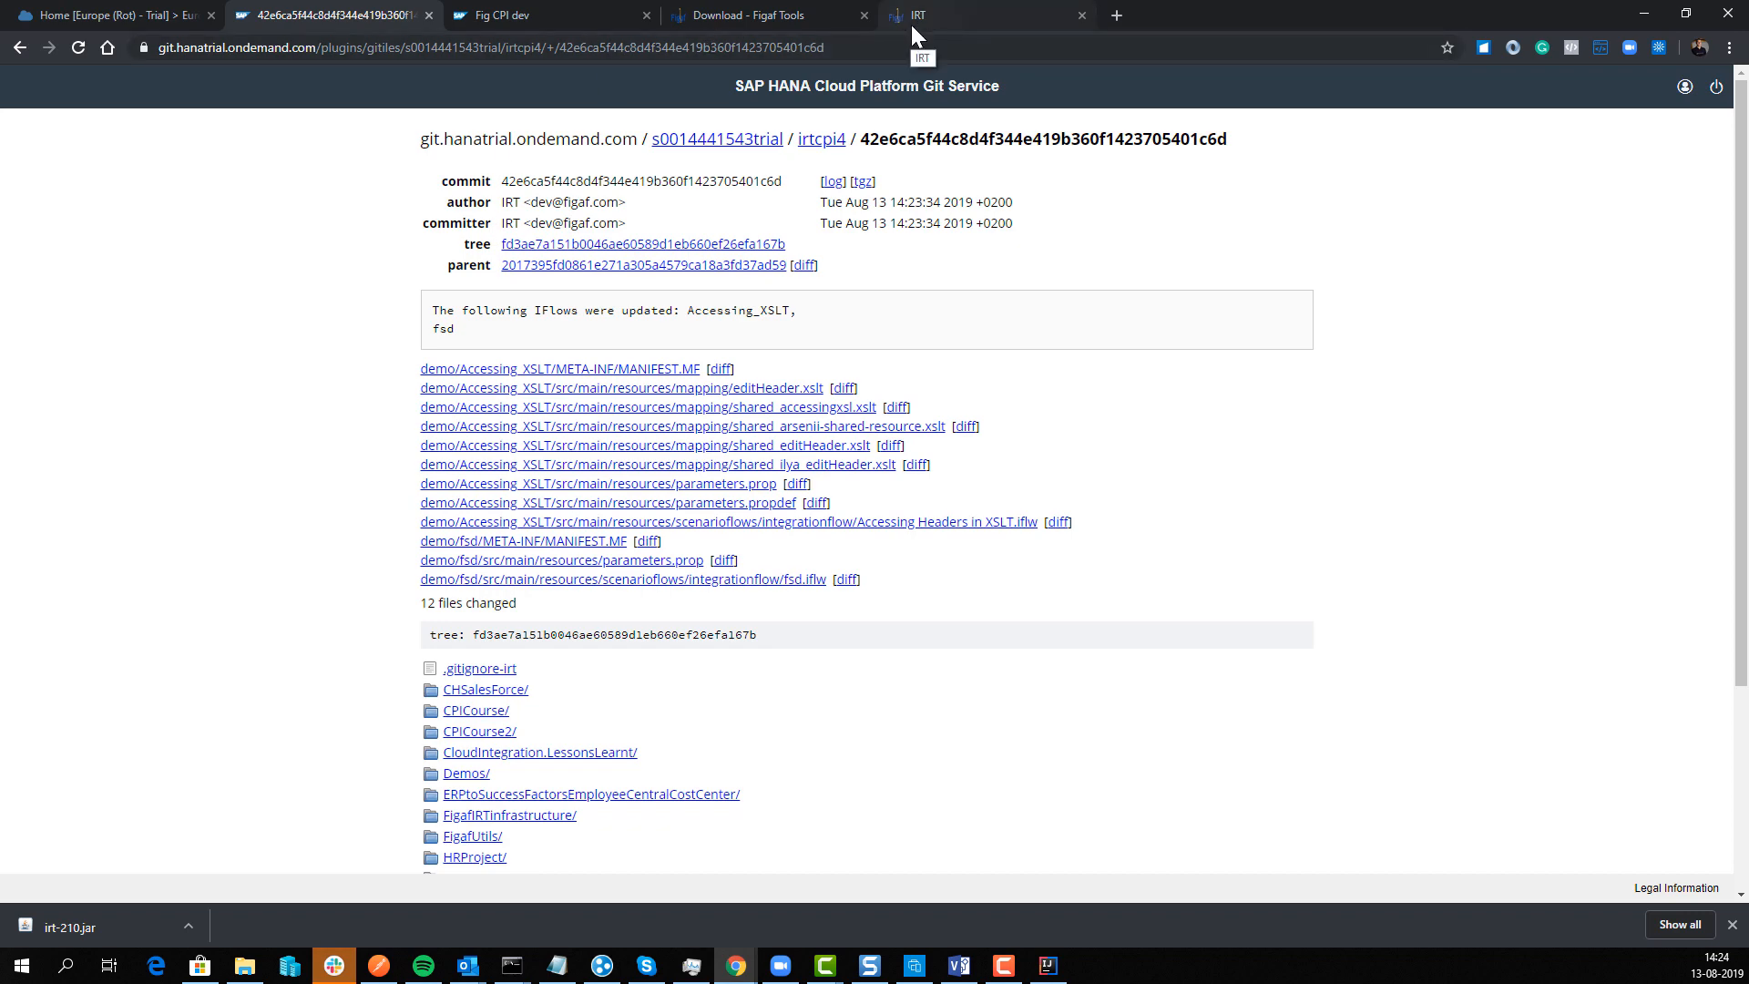
click(1025, 20)
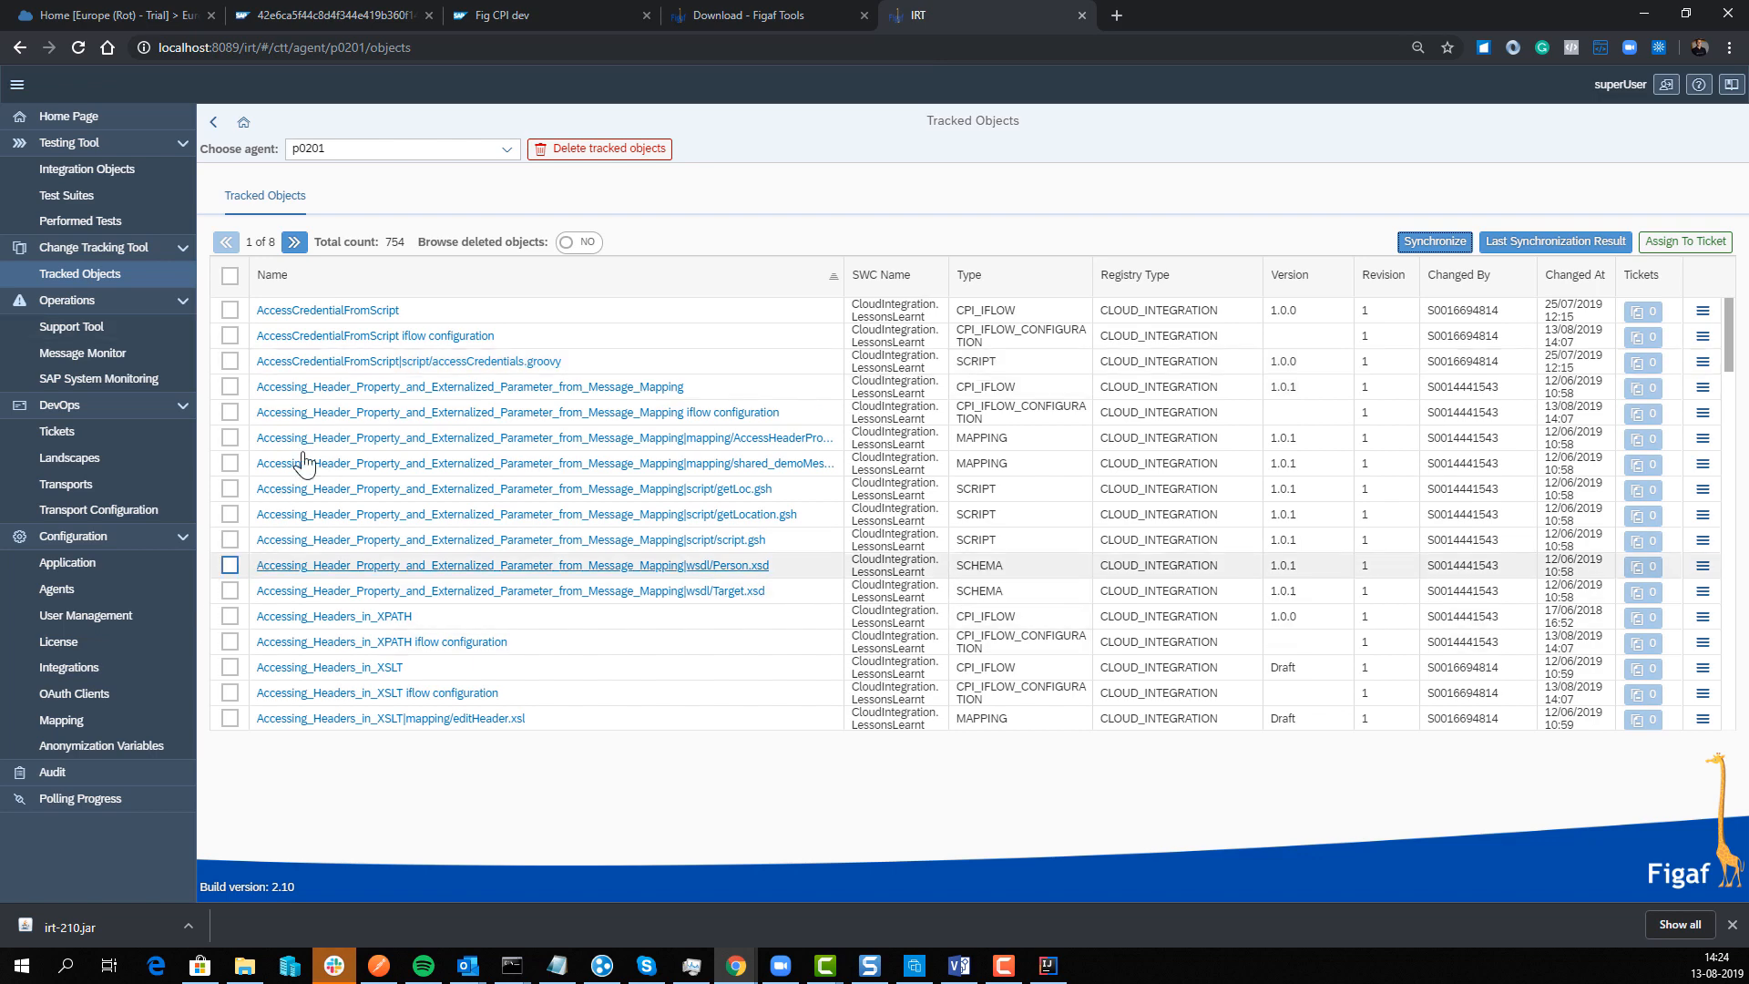
Step: Sort tracked objects newest first and assign fsd to new ticket SCR12345 titled 'ffwerew'
click(1551, 287)
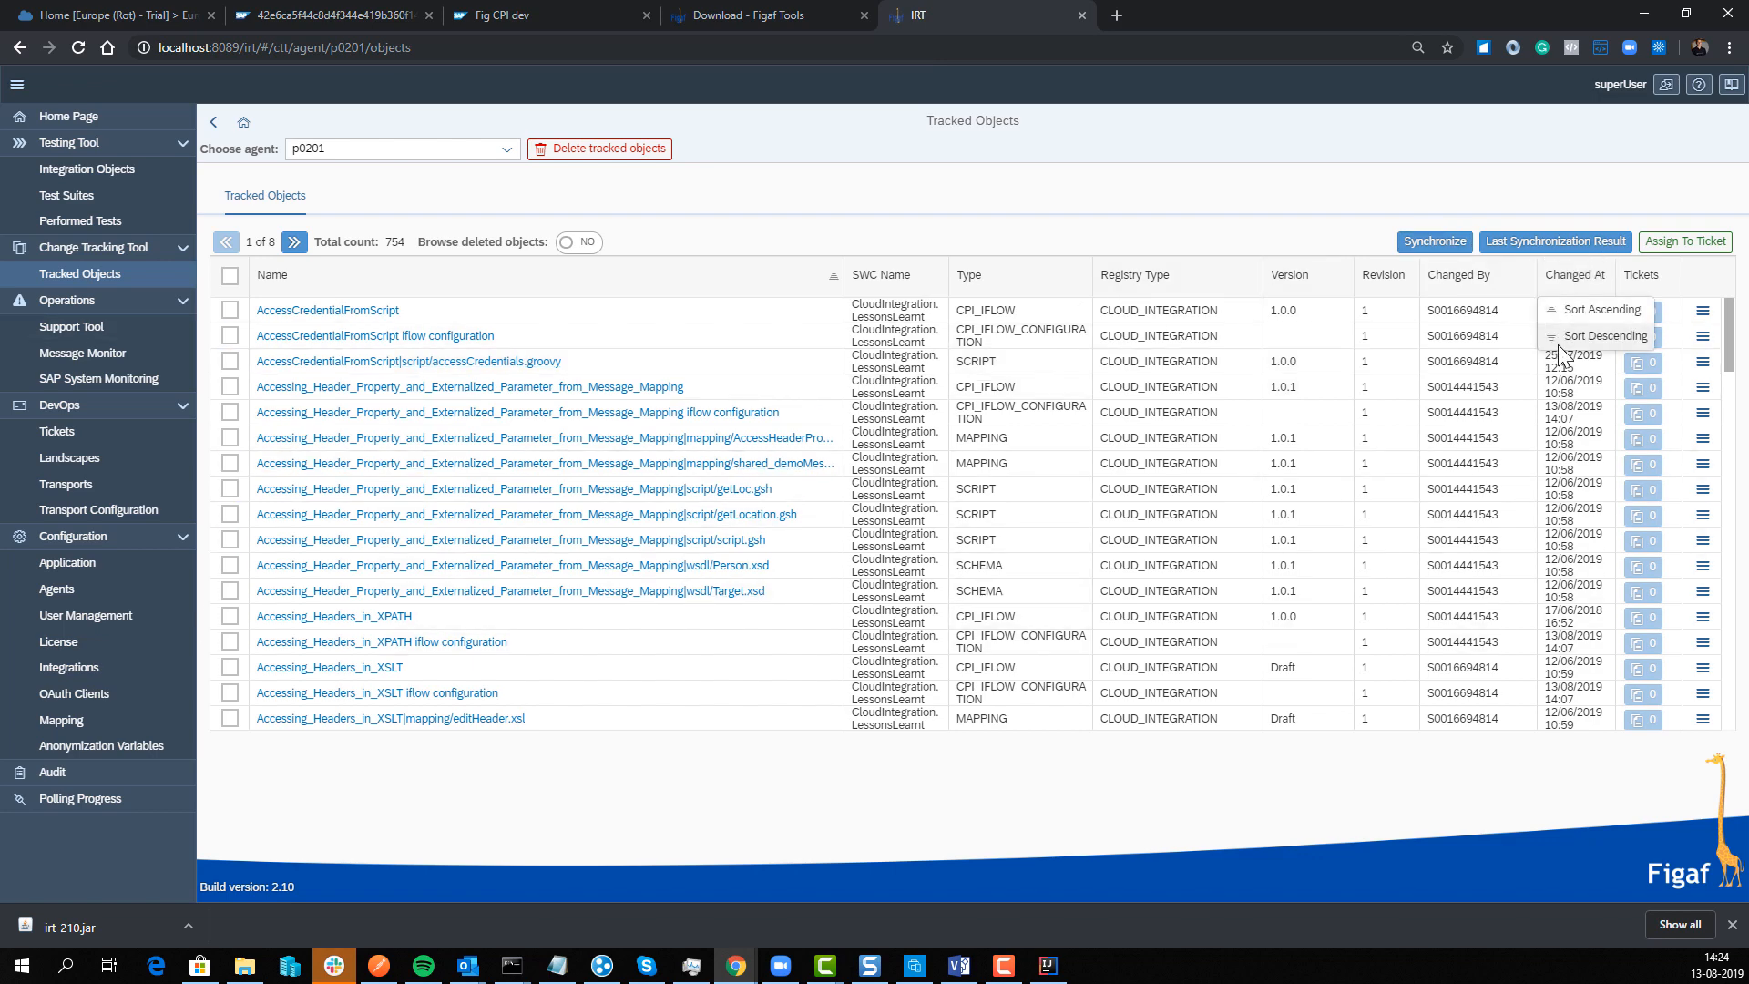
click(1557, 336)
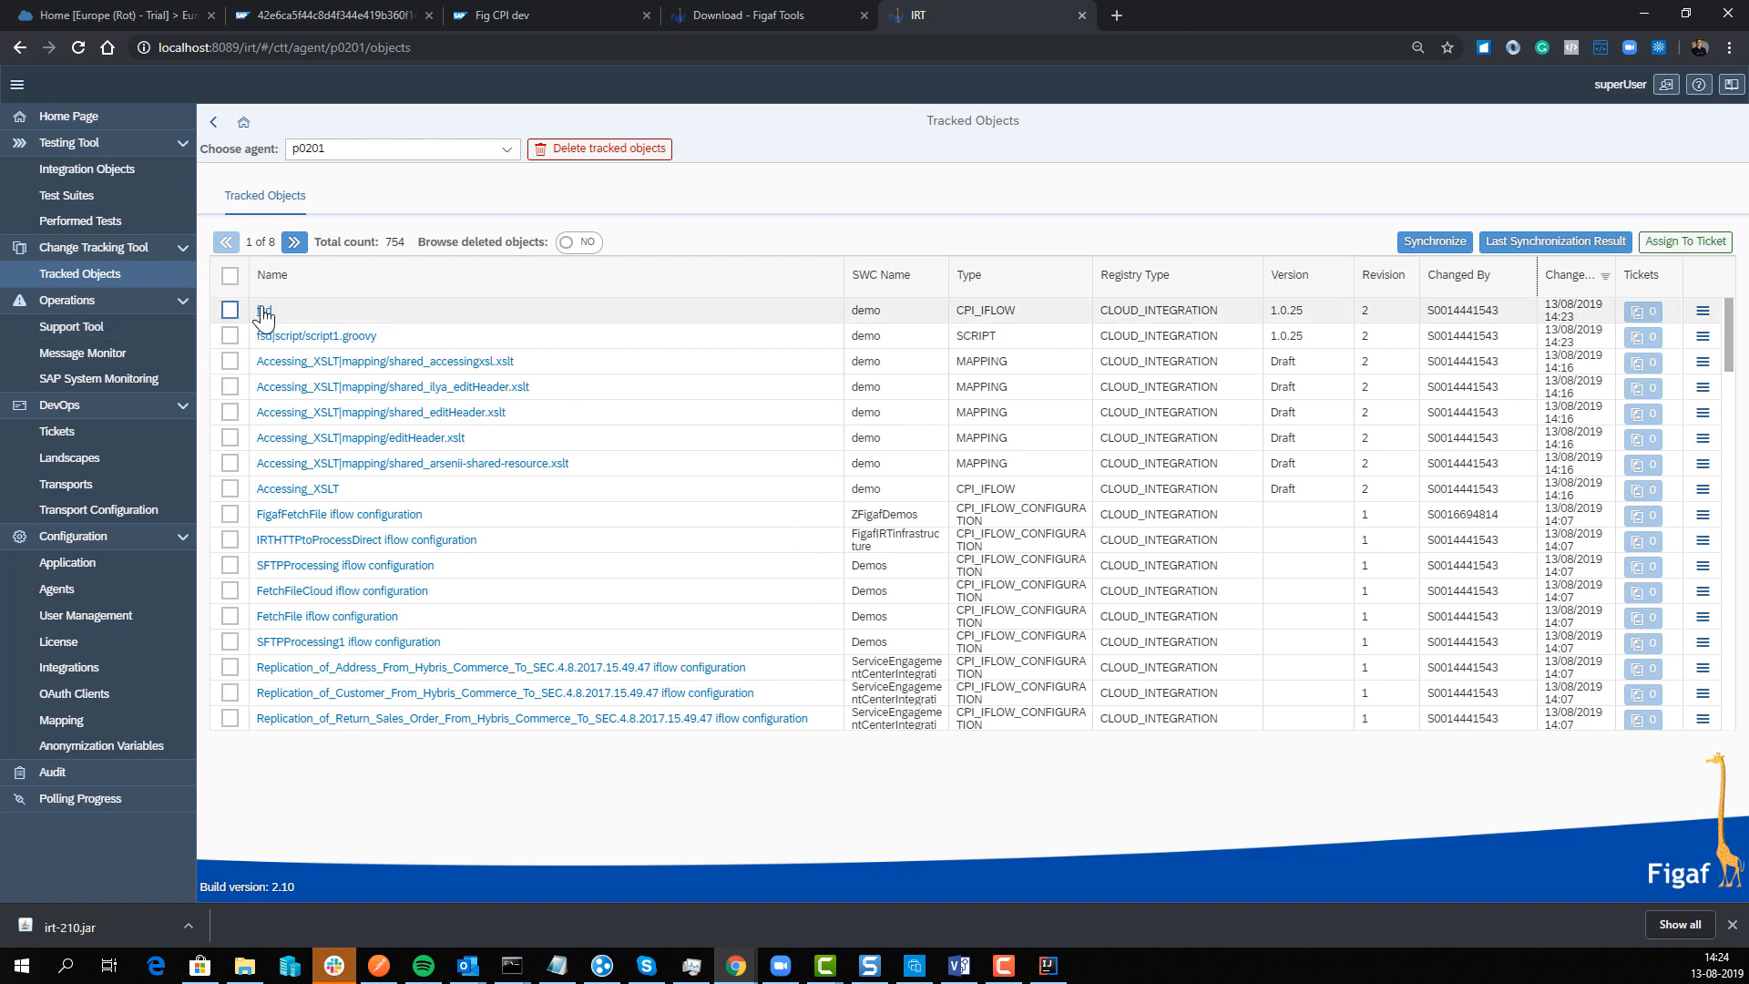
click(266, 310)
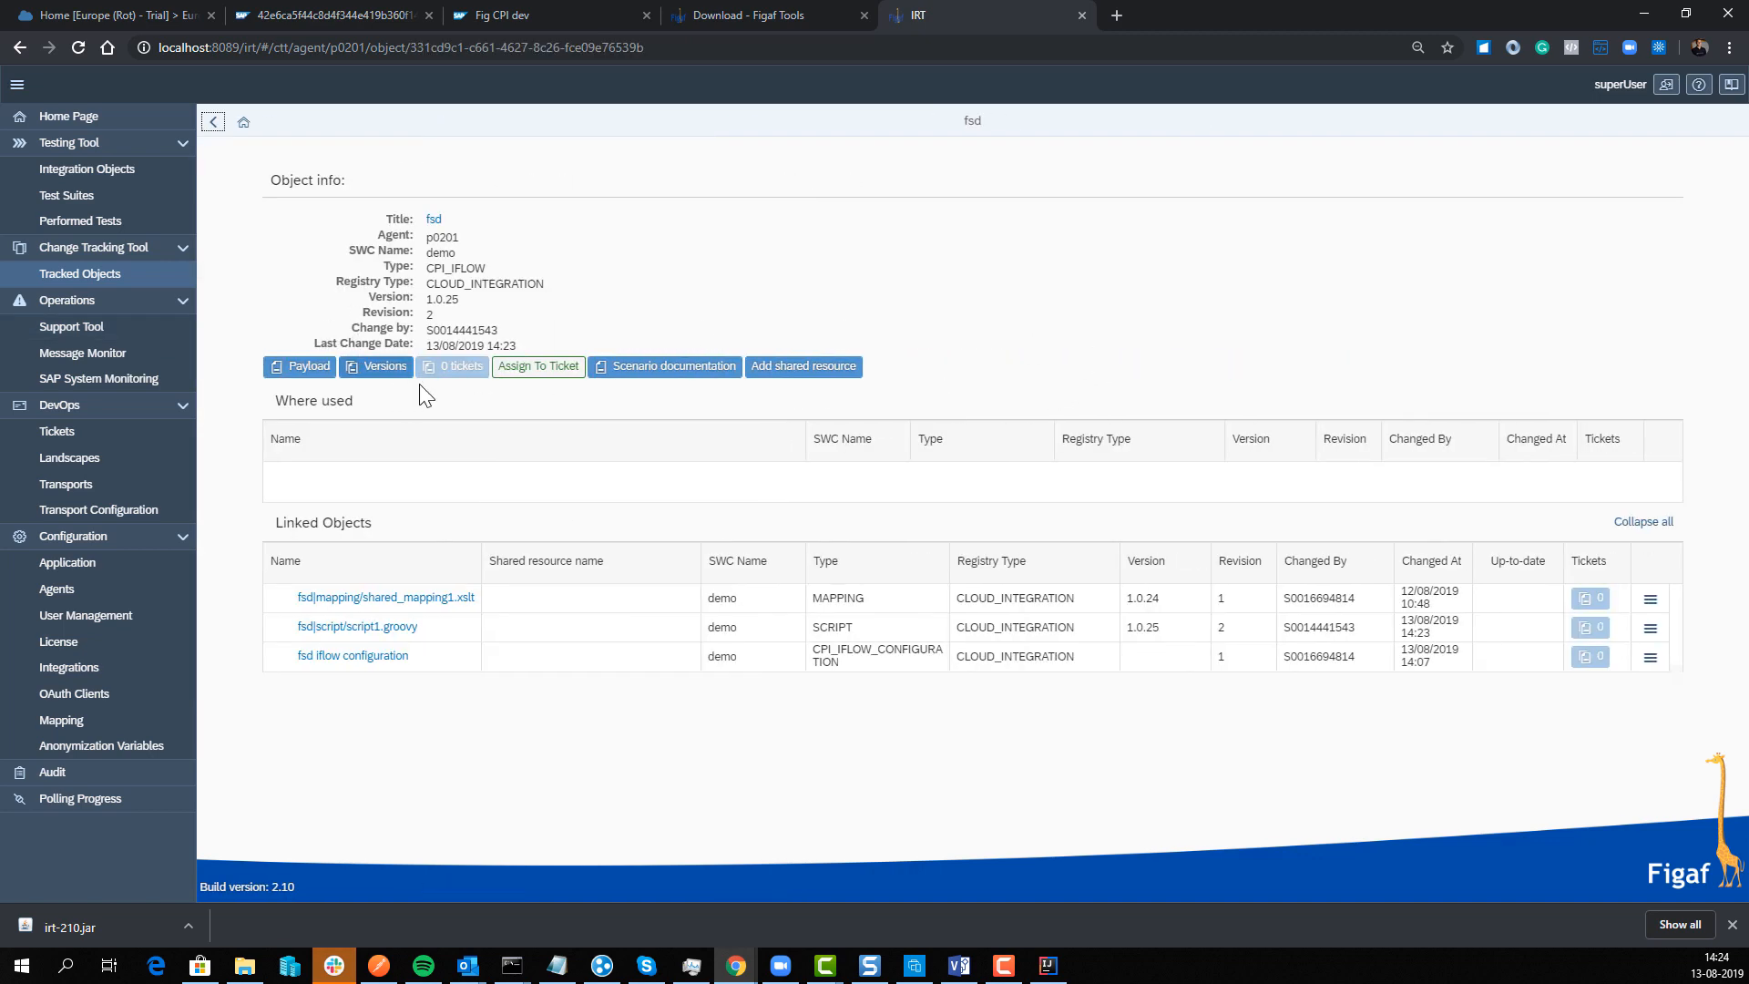
click(538, 366)
click(835, 414)
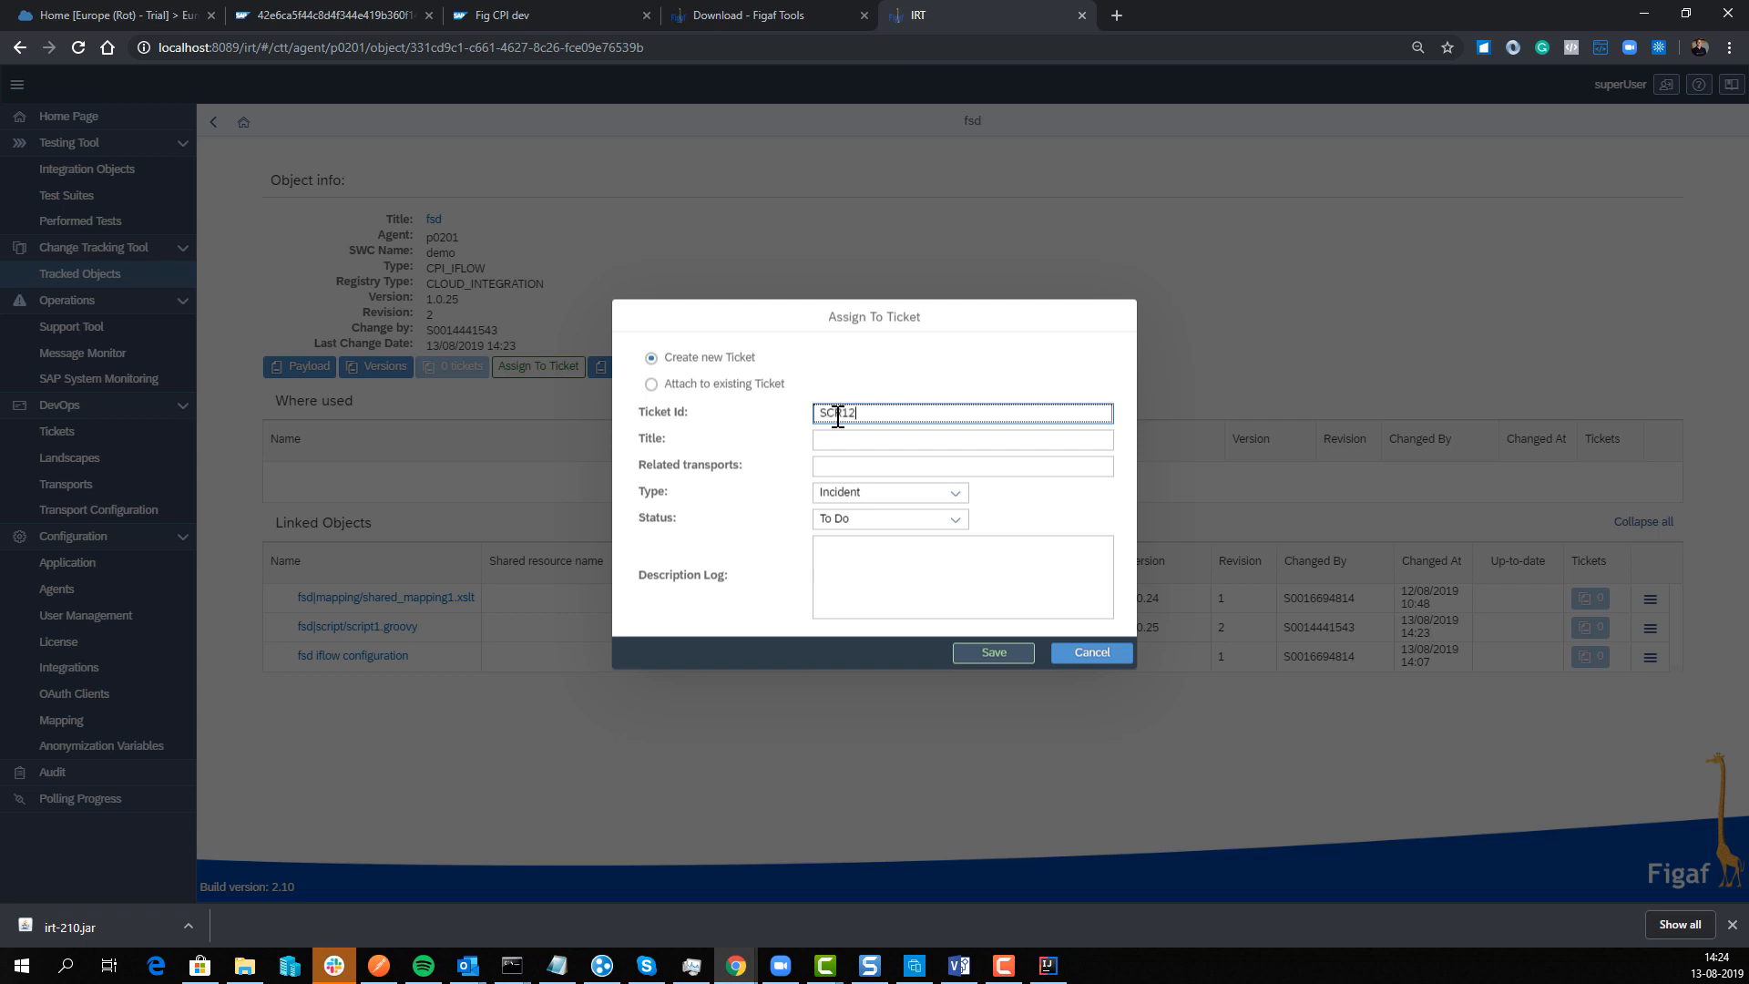
text(SCR12345)
click(851, 441)
text(f)
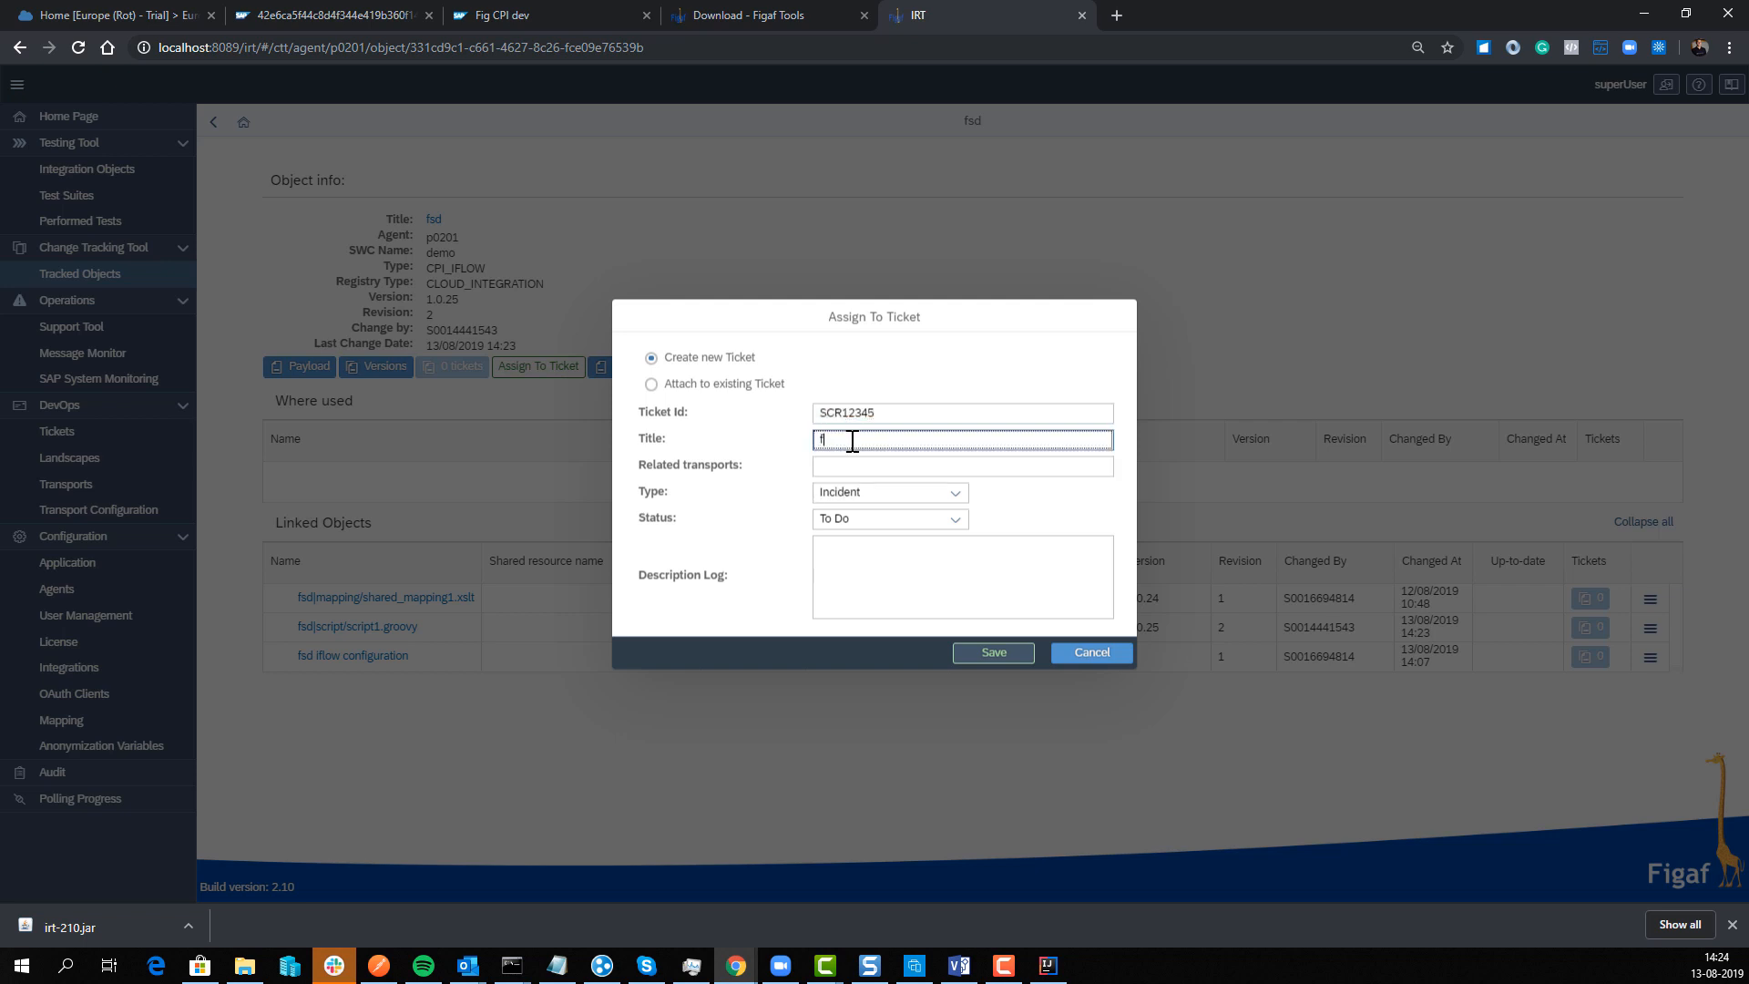
text(fwerew)
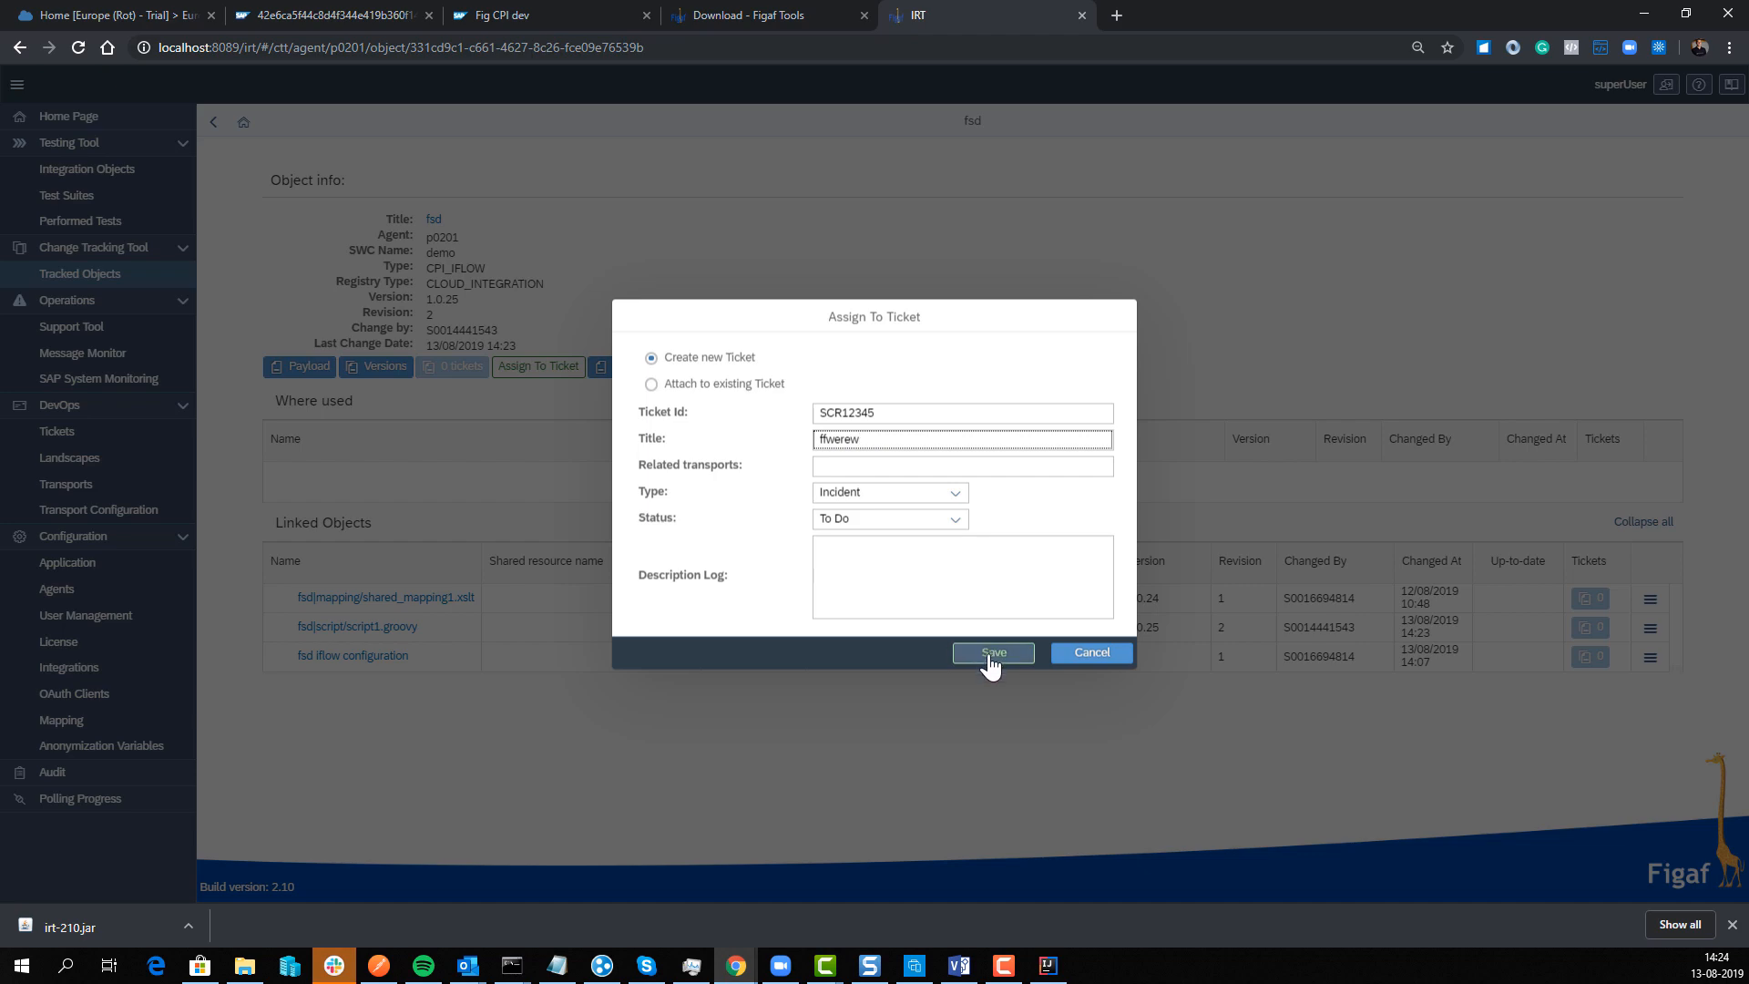
click(993, 652)
Step: View ticket SCR12345's transports and abandon a new transport, since no landscape is available
click(984, 523)
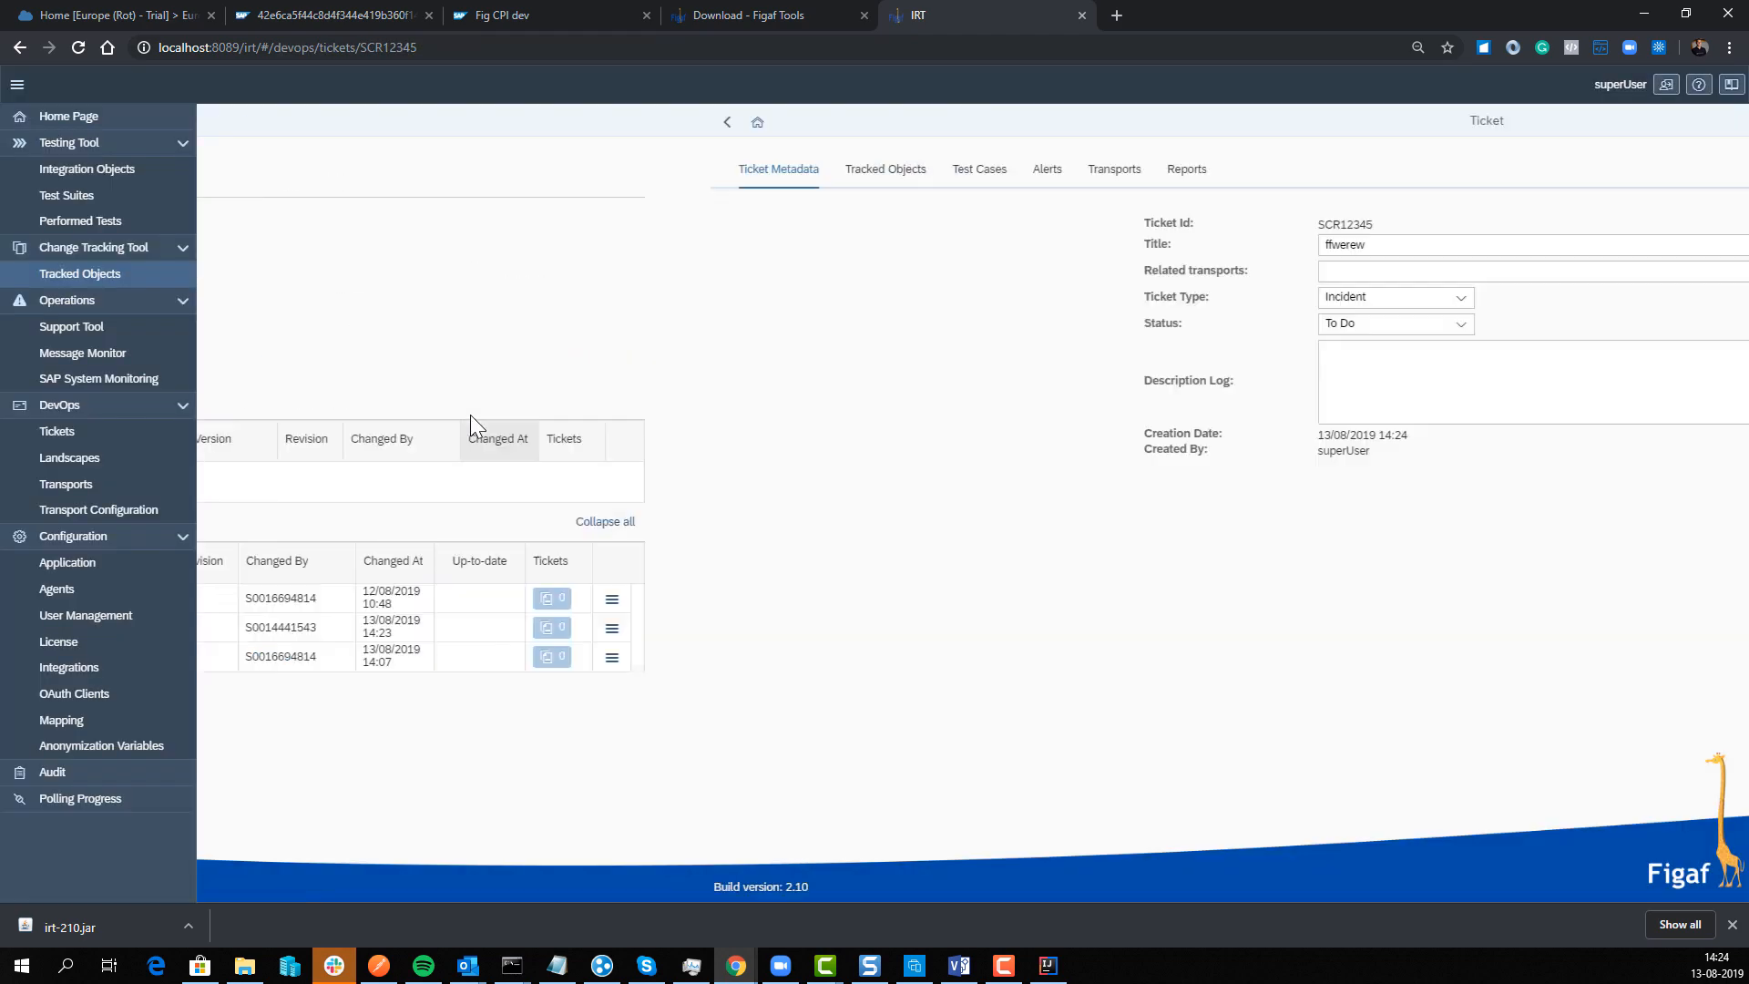
click(600, 169)
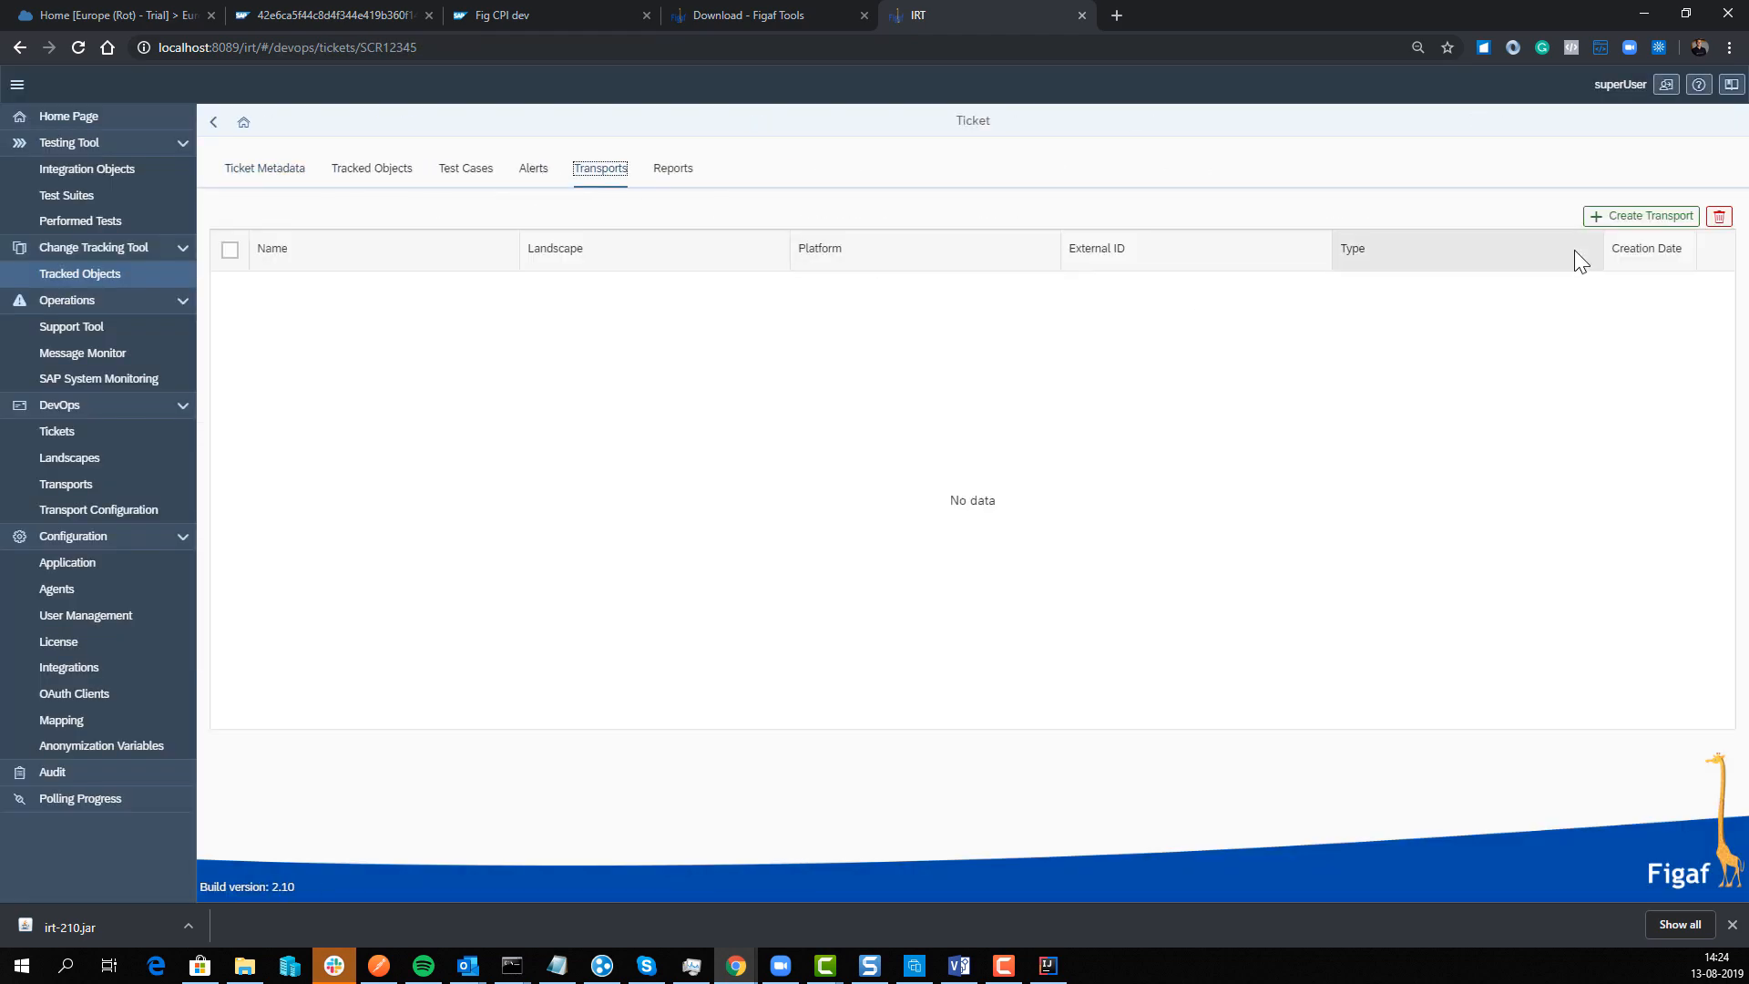
click(1594, 218)
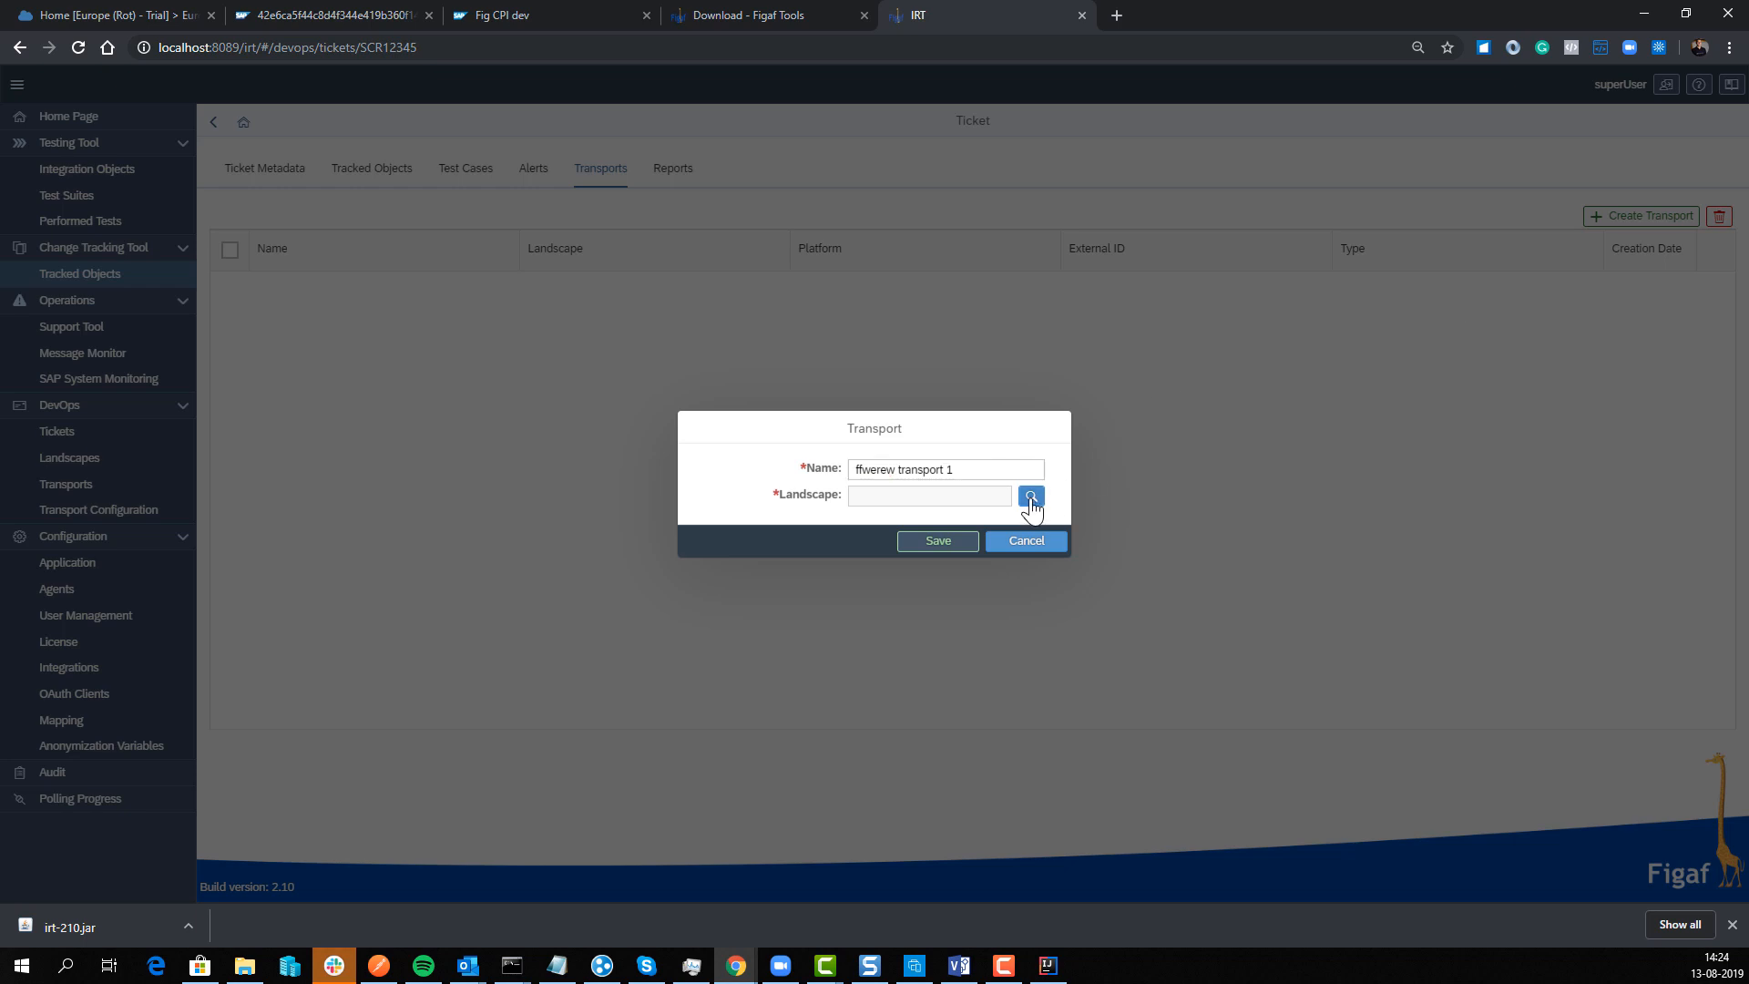
click(1030, 495)
key(Escape)
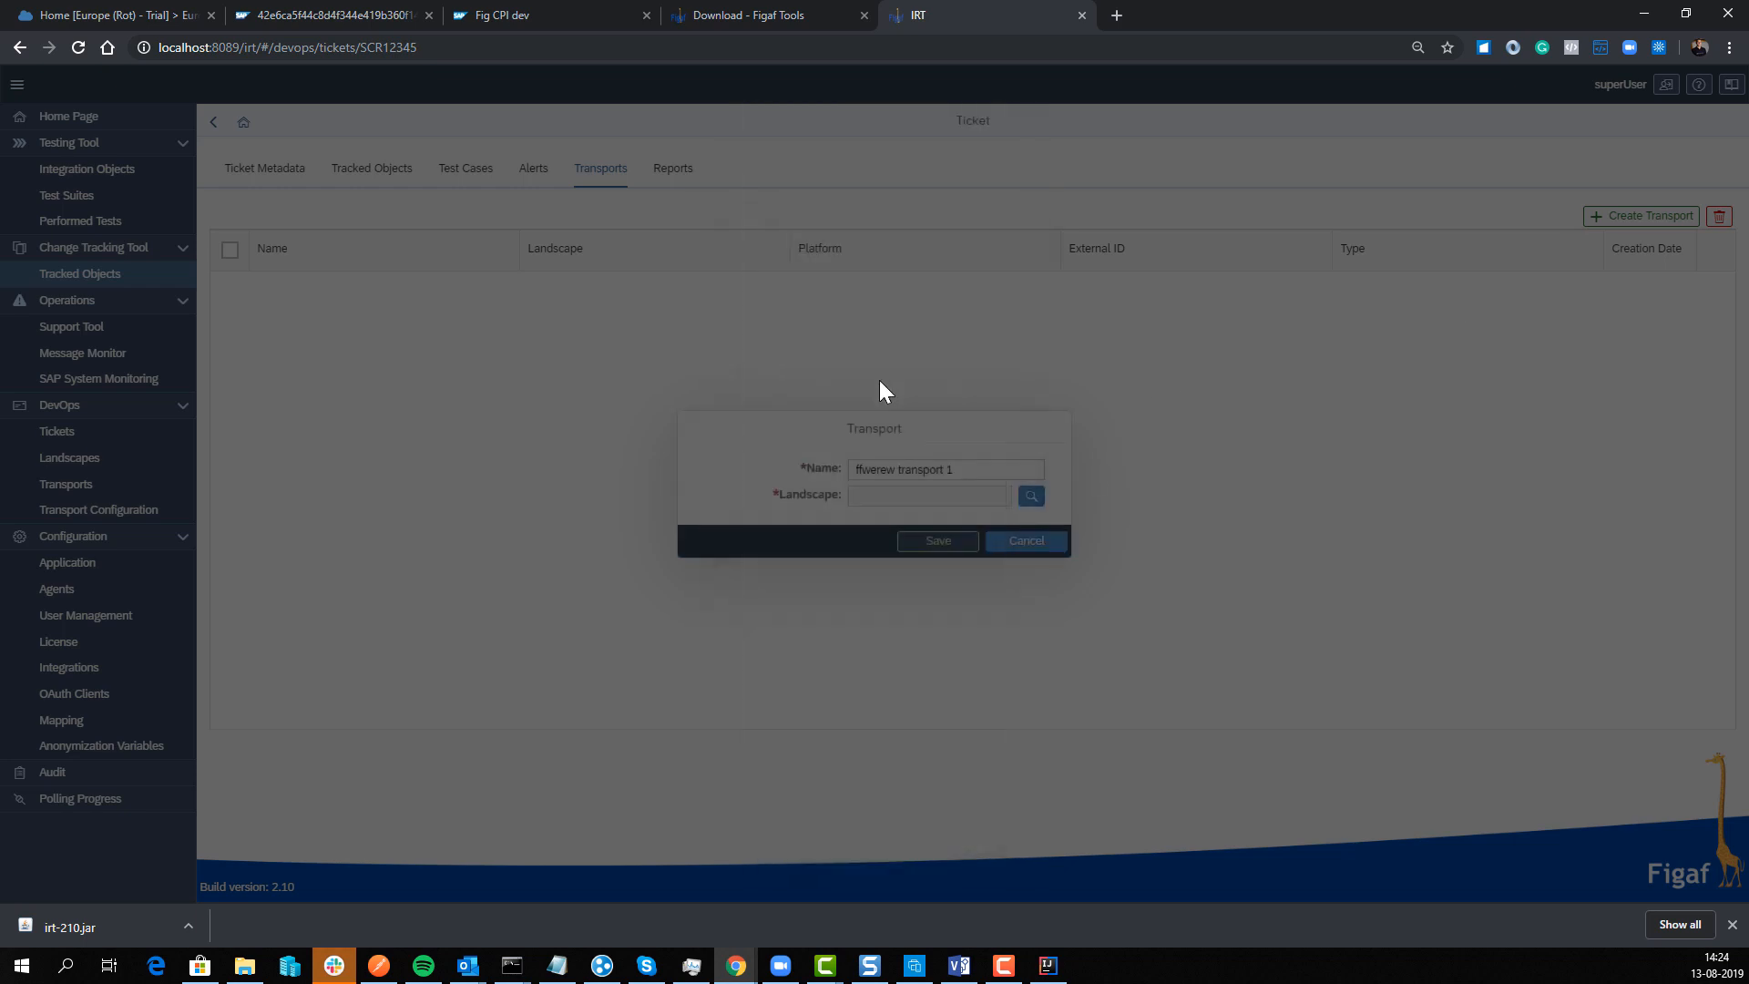
click(1039, 544)
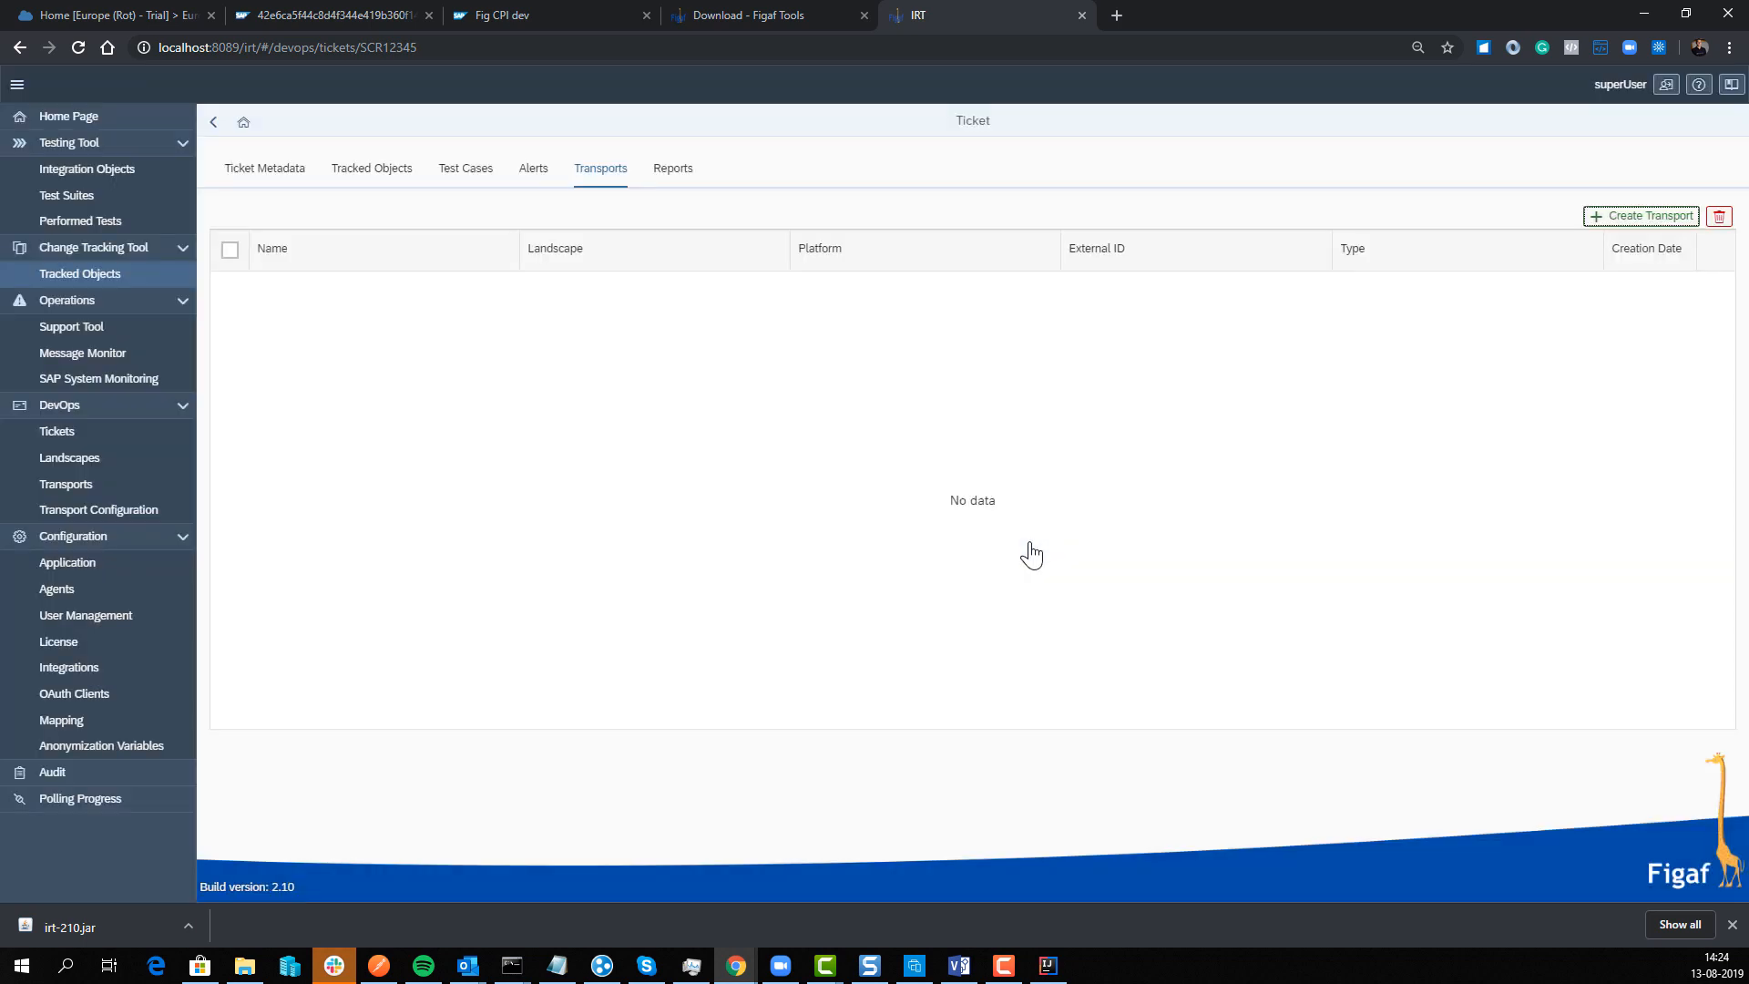